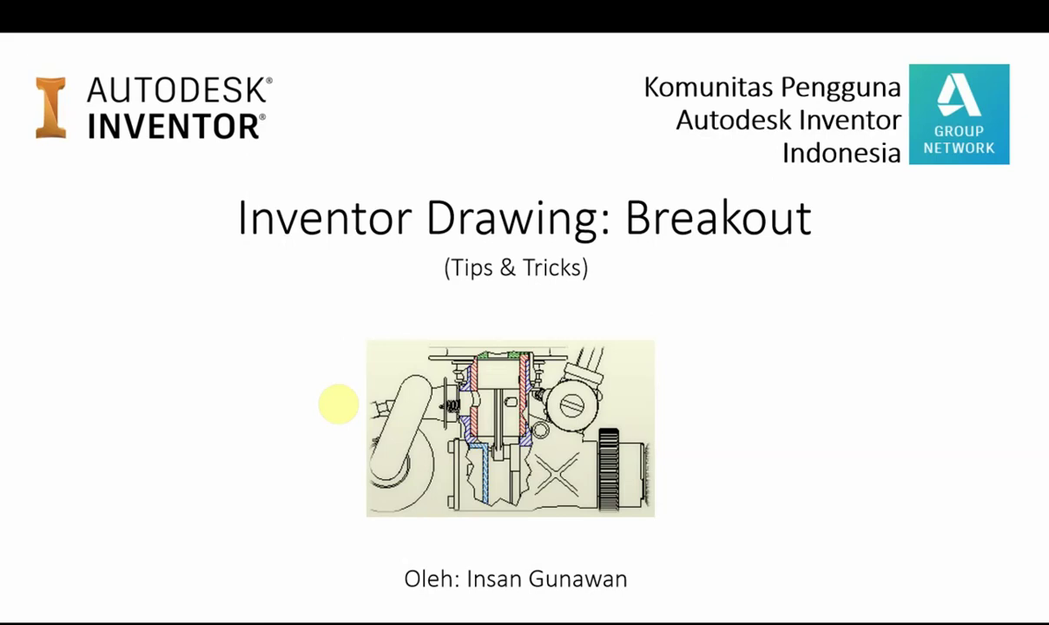
Show the Break Out slide, briefly highlight the From Point and To Sketch options, then clear the marks
left_click(338, 404)
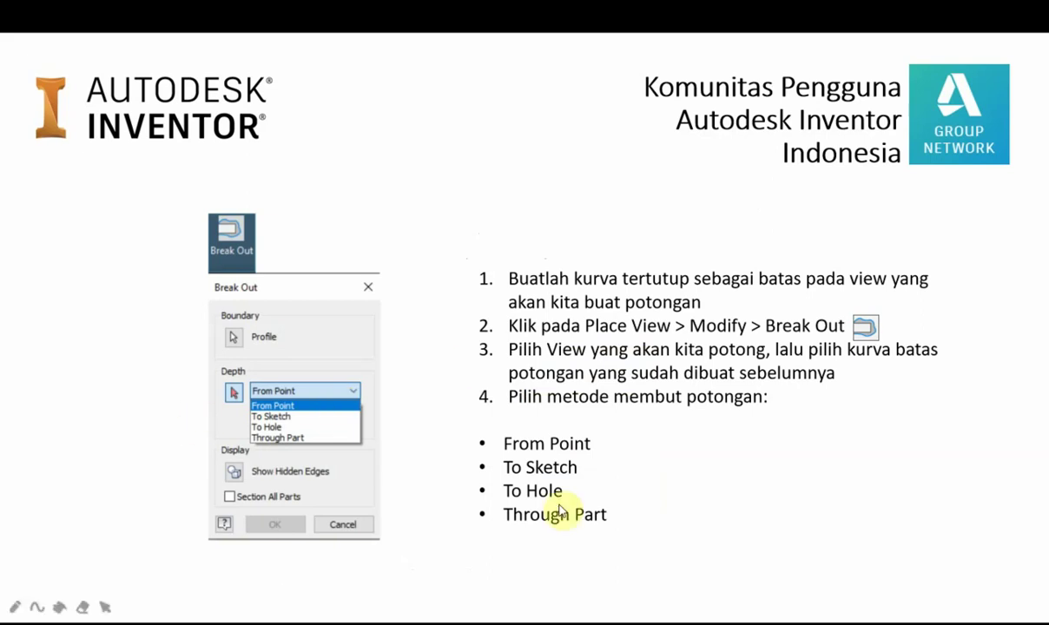
mouse_move(482, 284)
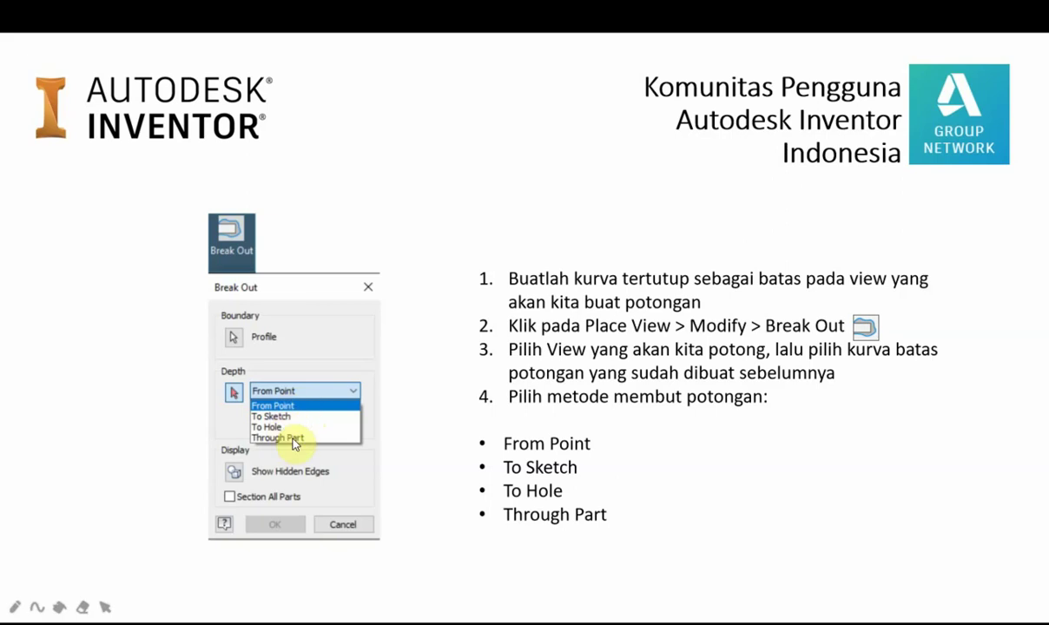
left_click_drag(252, 405, 291, 417)
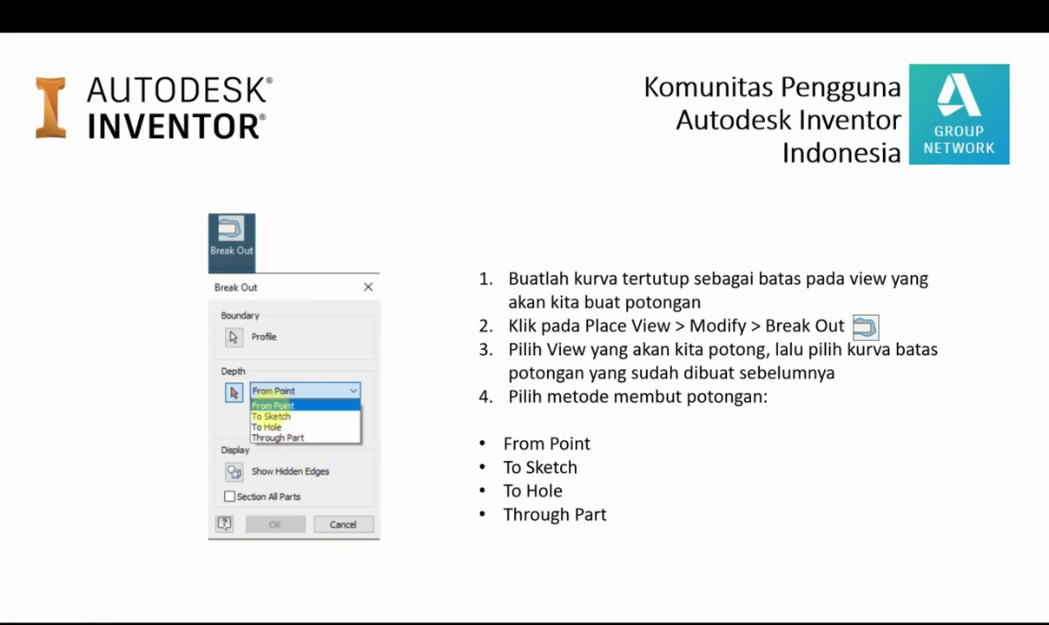
key("Escape")
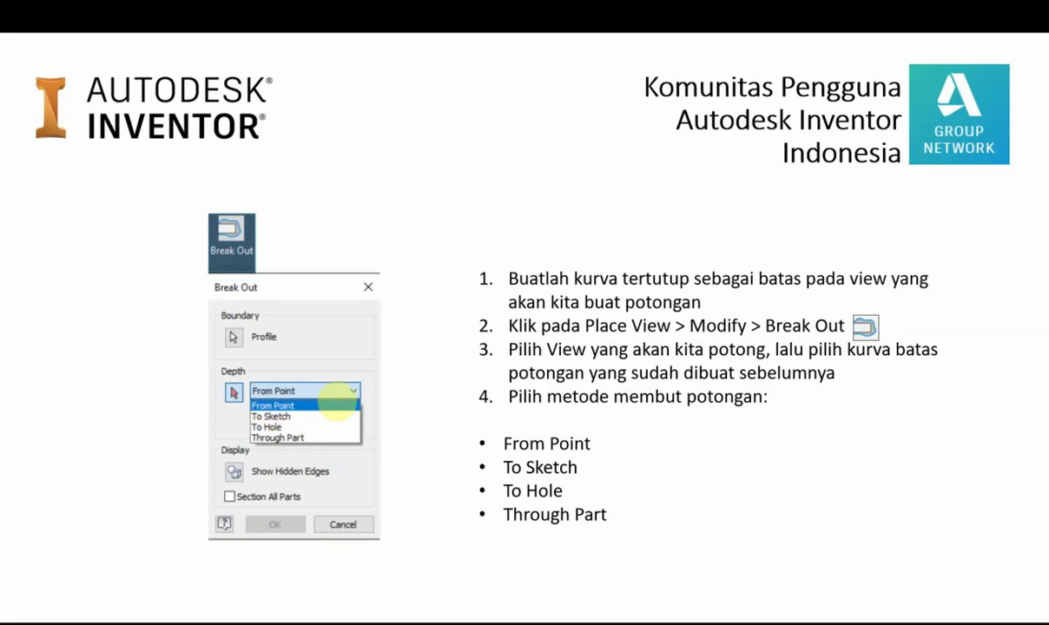
In the Arbor_Press drawing, delete the existing Break Out from the browser
key("alt+Tab")
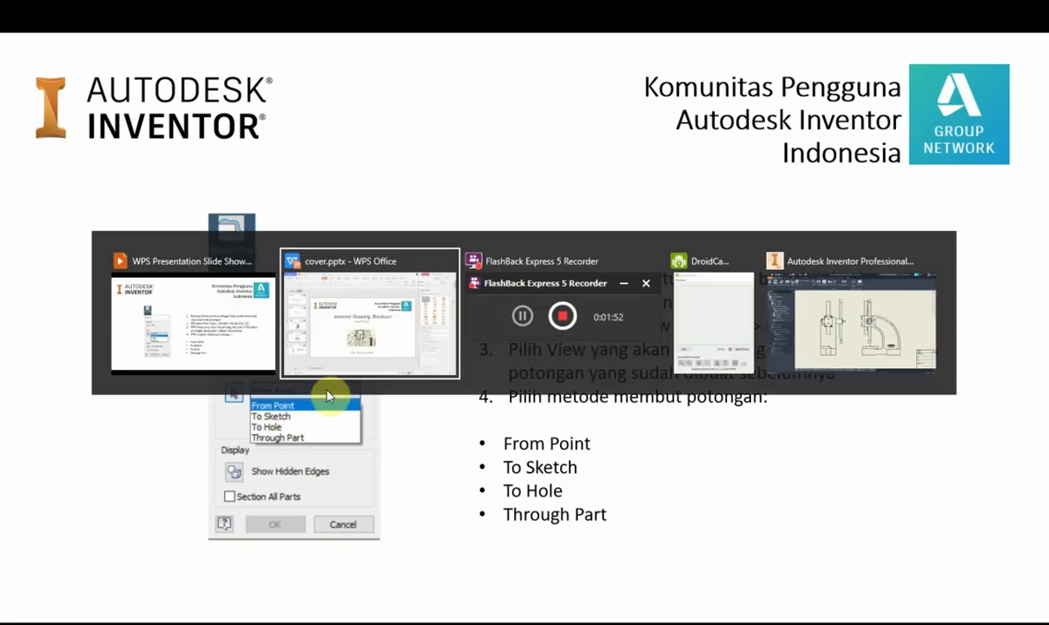
key("alt+Tab")
key("alt+Tab")
key("alt+Tab")
key("alt+Tab")
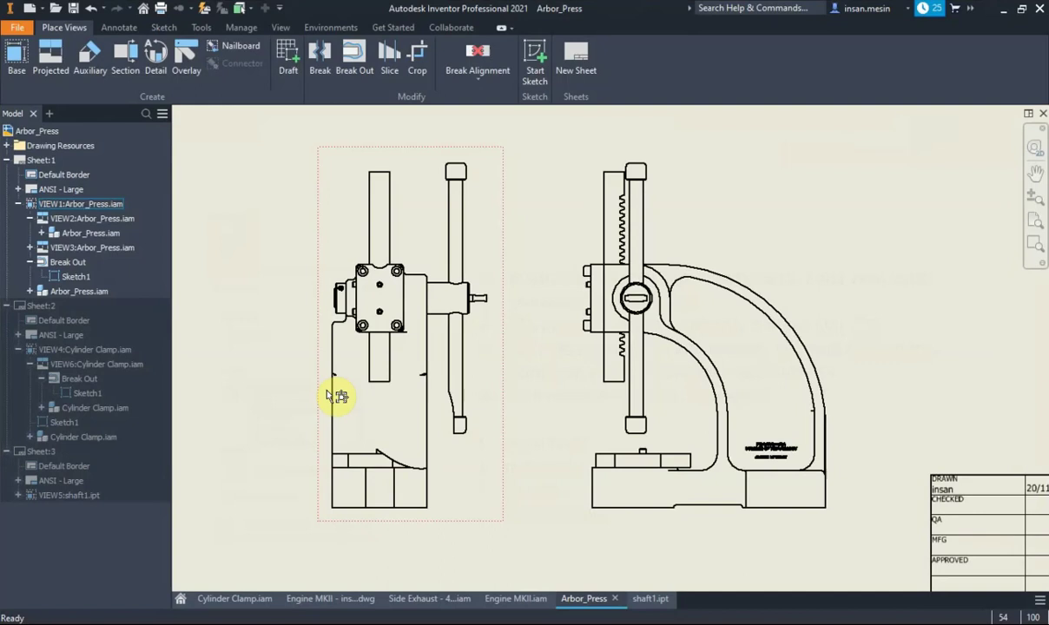
scroll(538, 292, "down", 1)
scroll(534, 281, "up", 3)
scroll(534, 281, "down", 6)
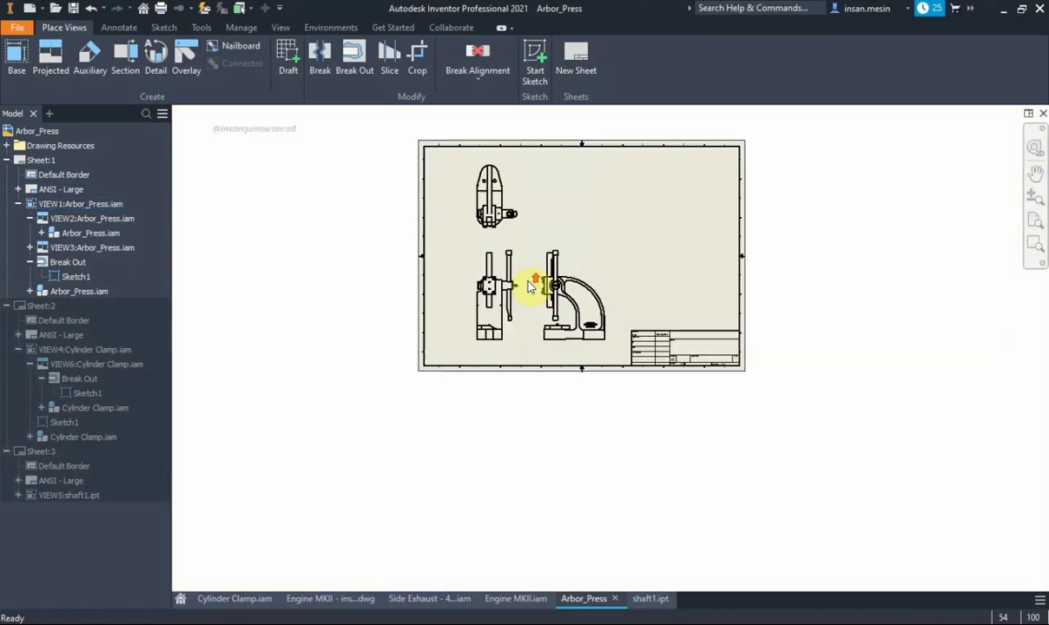
scroll(542, 224, "up", 3)
scroll(534, 252, "up", 2)
scroll(547, 260, "down", 1)
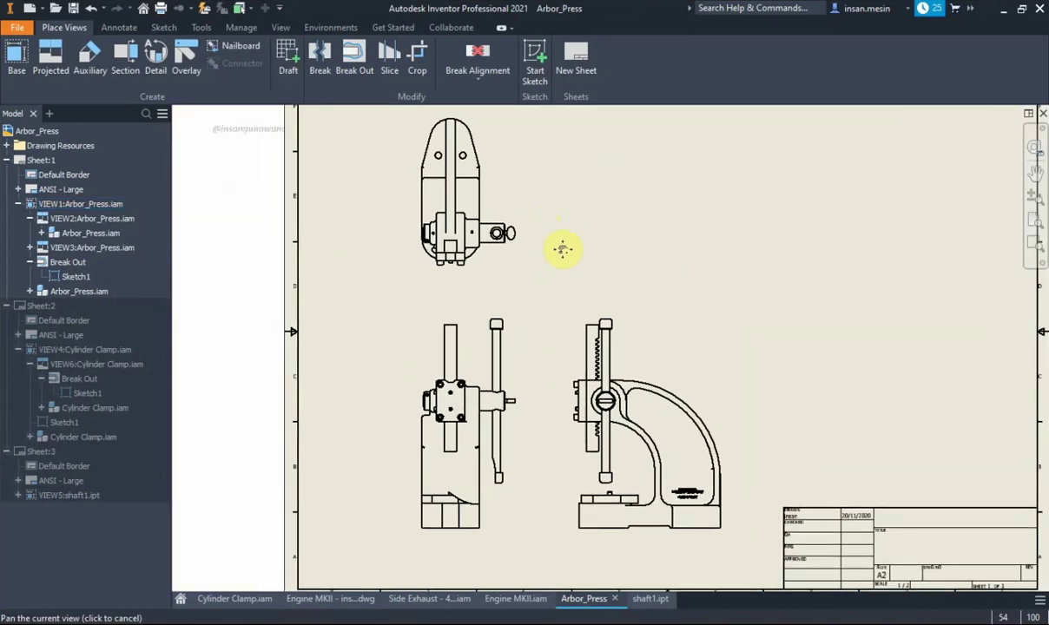
middle_click_drag(563, 251, 604, 251)
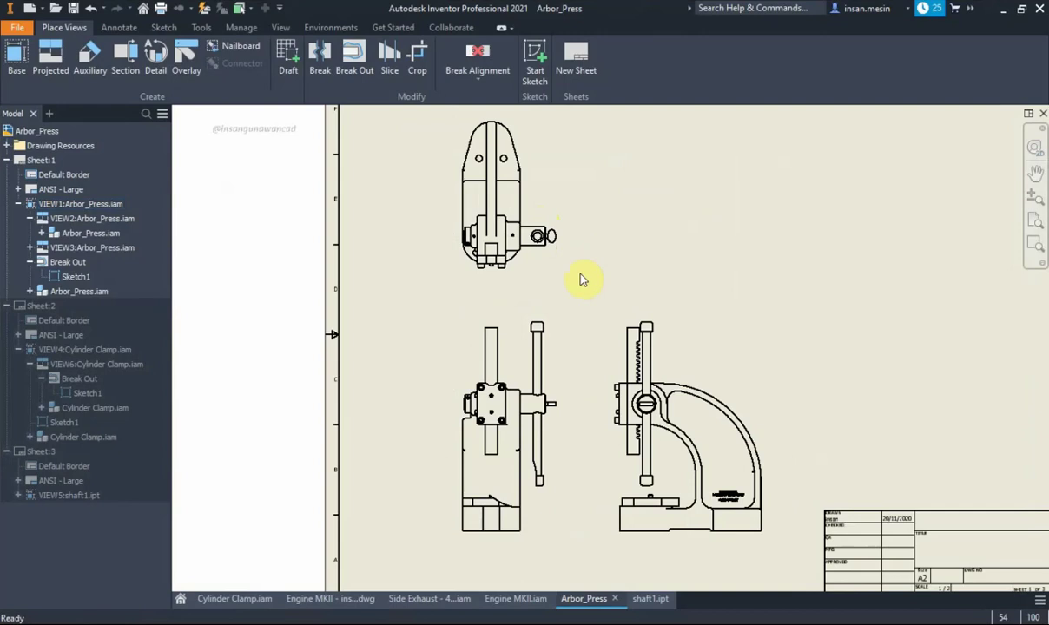
right_click(71, 263)
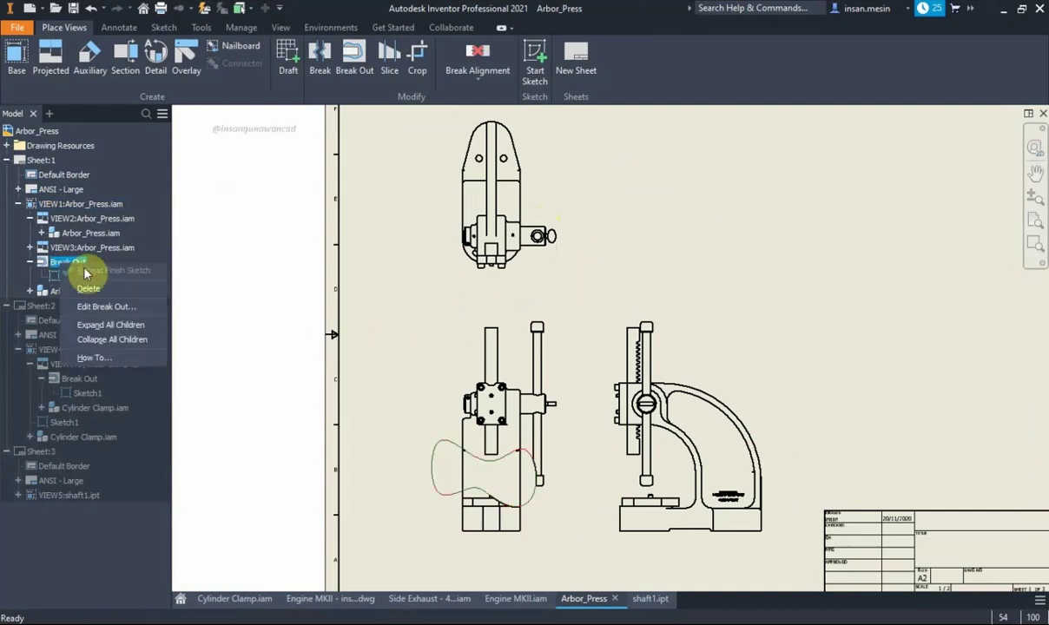
left_click(88, 287)
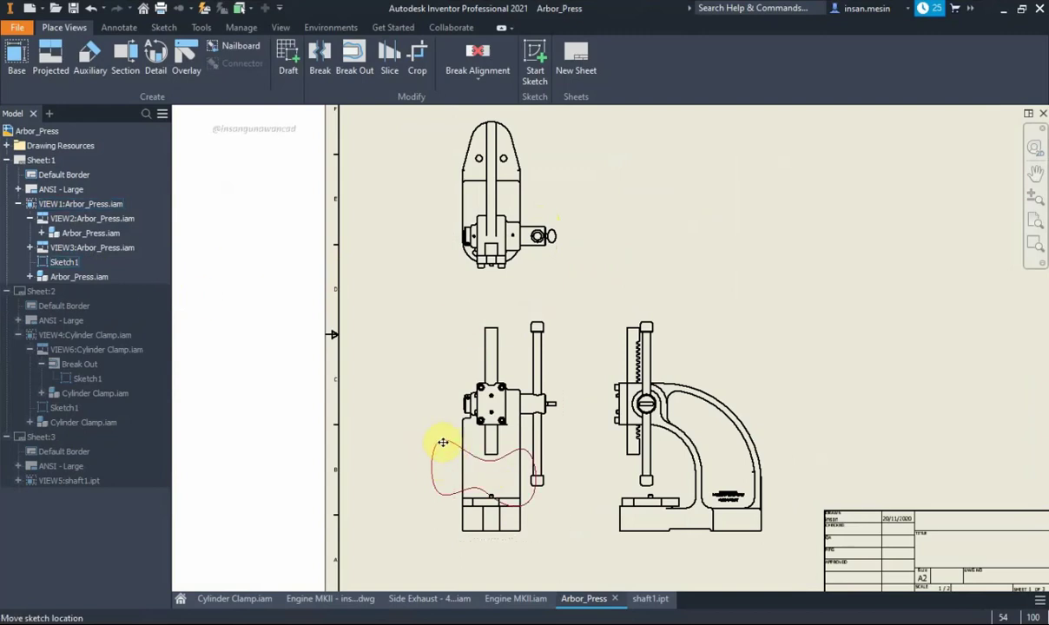
Delete the leftover Sketch1 boundary outline from the view
right_click(440, 447)
left_click(448, 412)
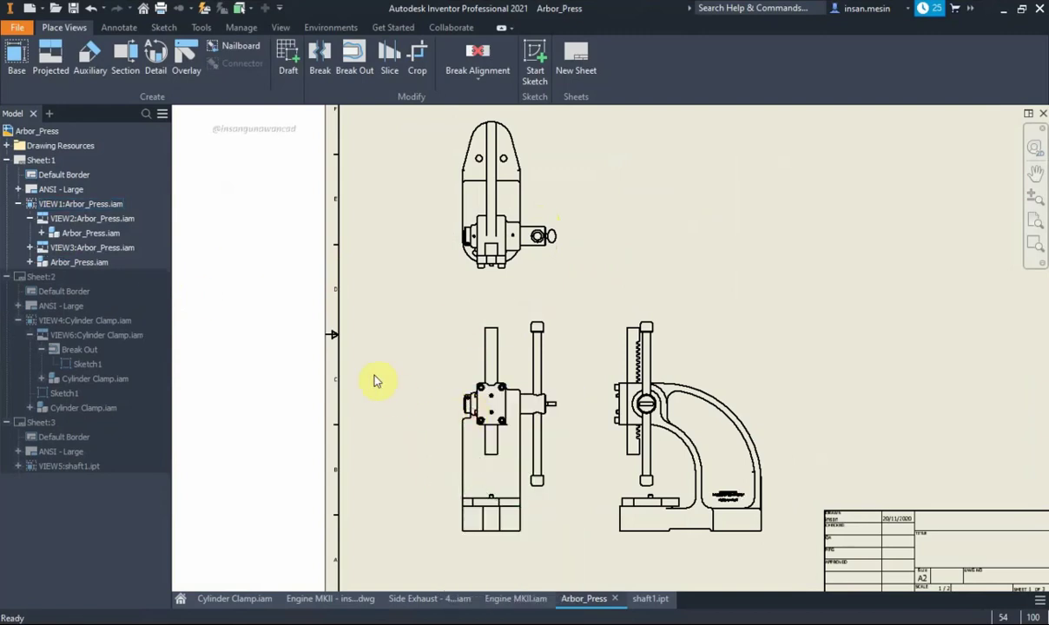
mouse_move(560, 243)
middle_mouse_down()
mouse_move(548, 258)
mouse_move(536, 232)
mouse_move(524, 243)
middle_mouse_up()
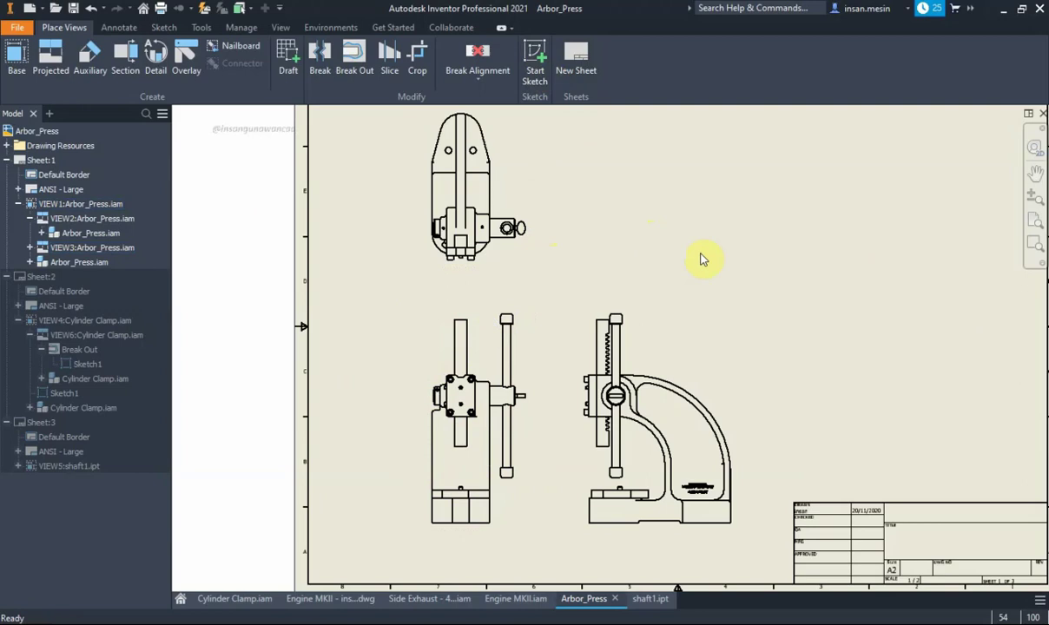
Start a new sketch on the lower-left front view with the Spline Interpolation tool
left_click(439, 320)
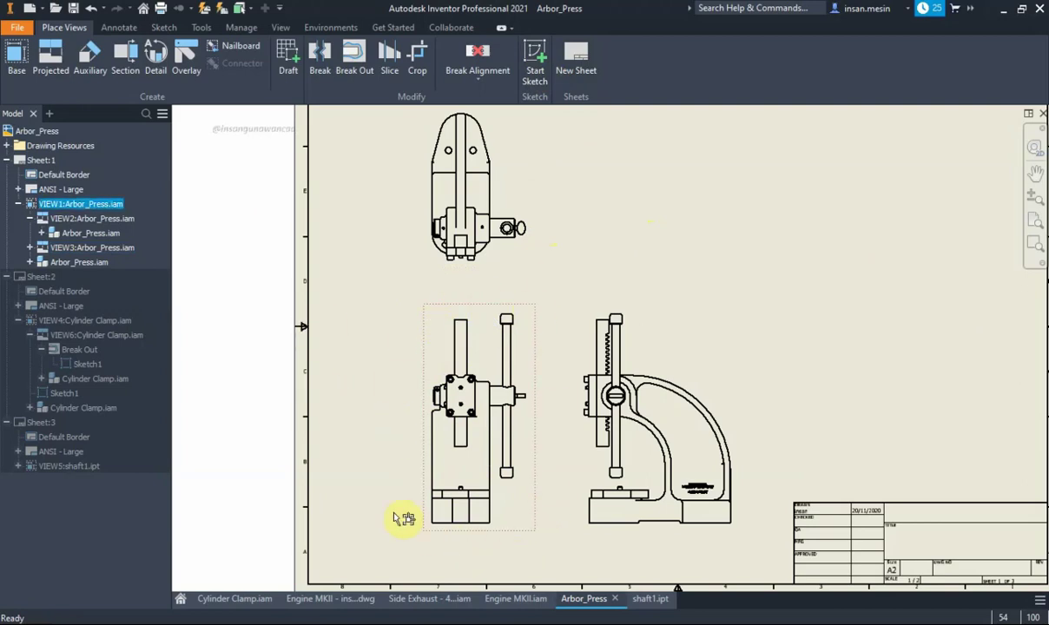
left_click(536, 55)
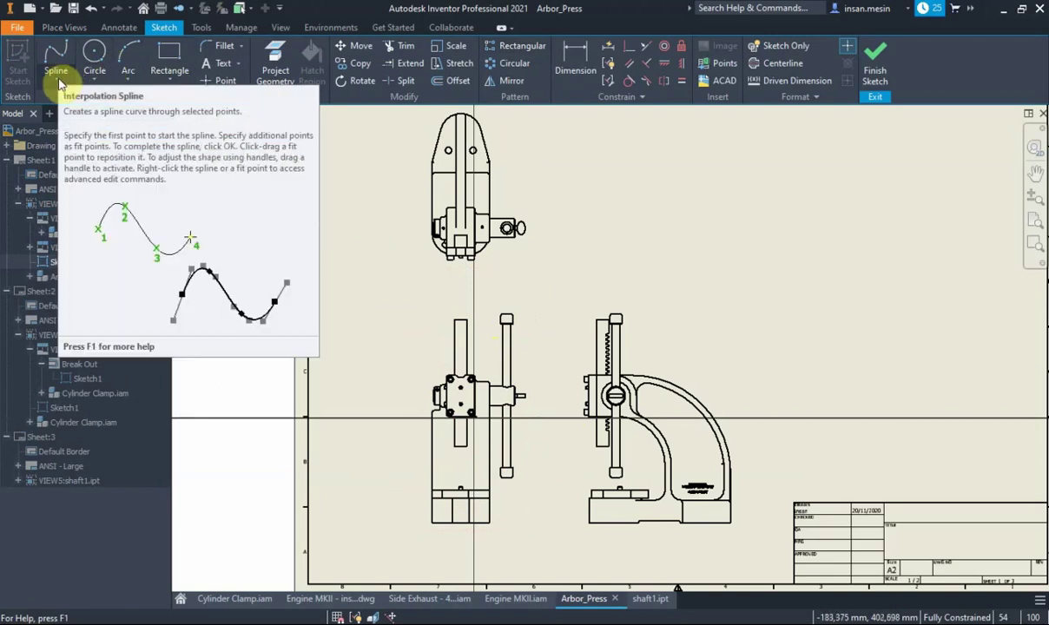
left_click(59, 82)
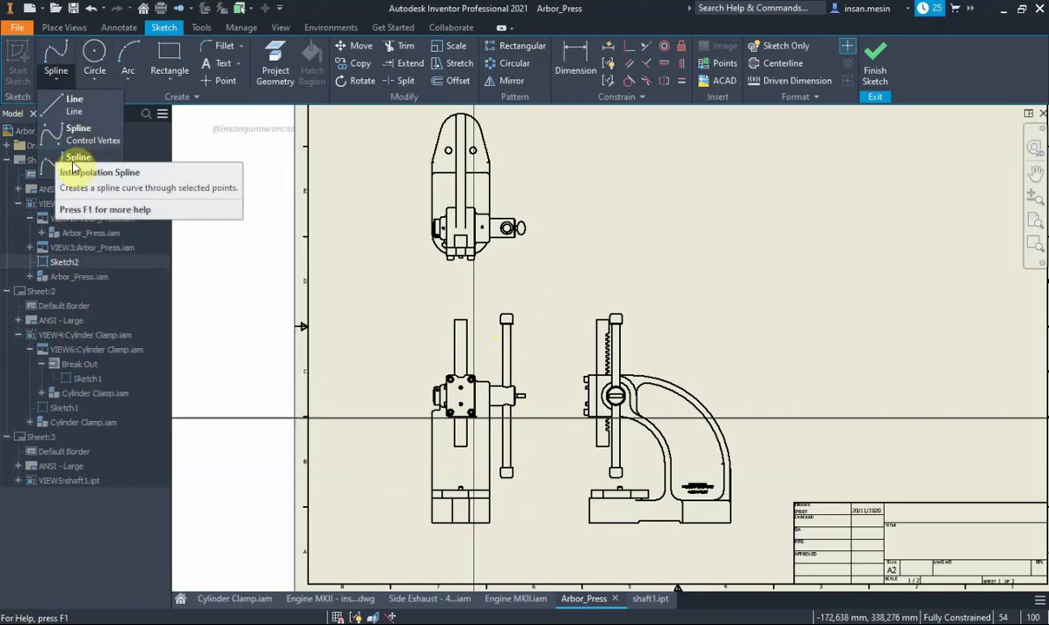
left_click(74, 158)
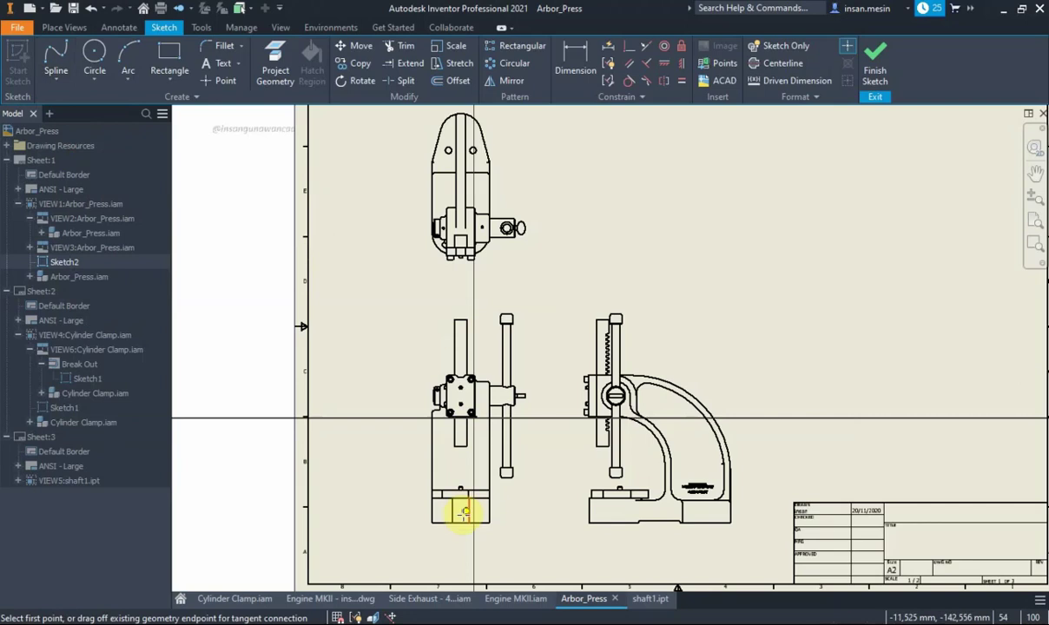
Draw a closed interpolation spline through fit points around the press's lower body
scroll(461, 498, "down", 1)
scroll(458, 493, "up", 6)
left_click(458, 494)
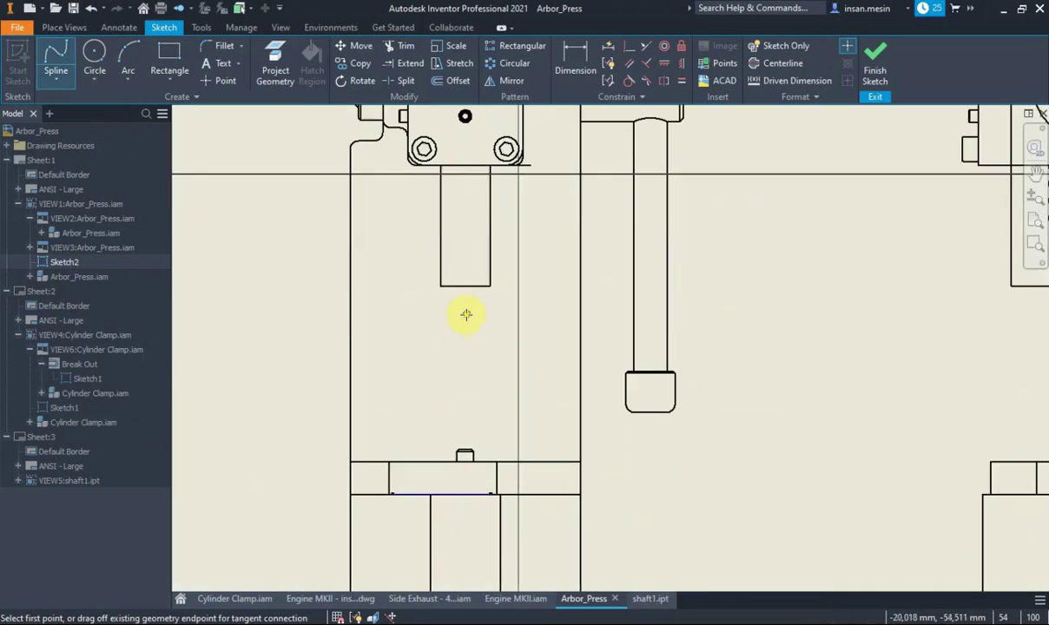
left_click(404, 329)
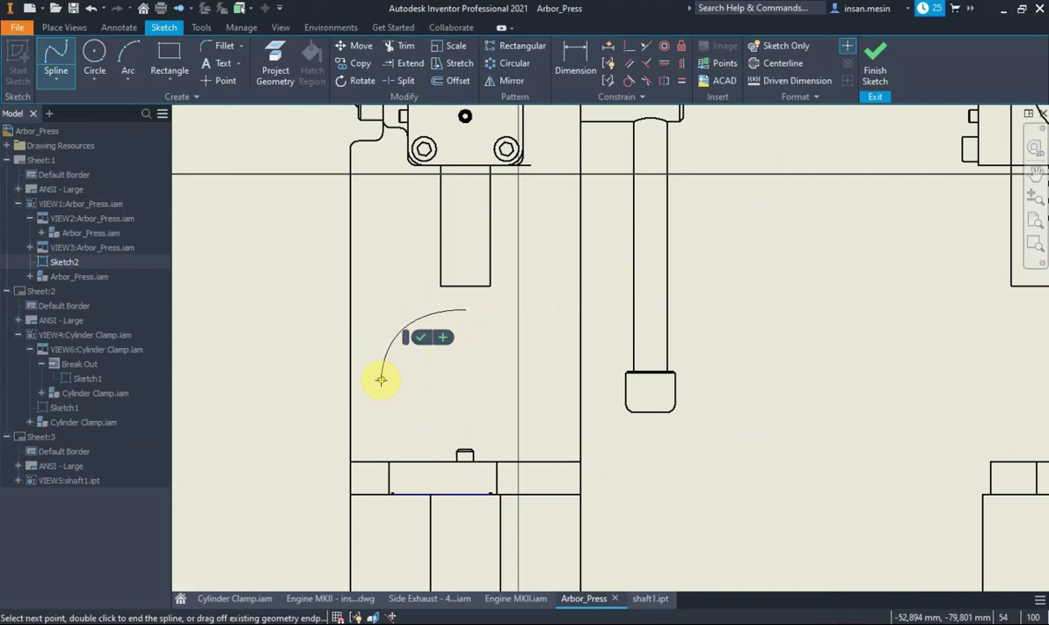
left_click(415, 452)
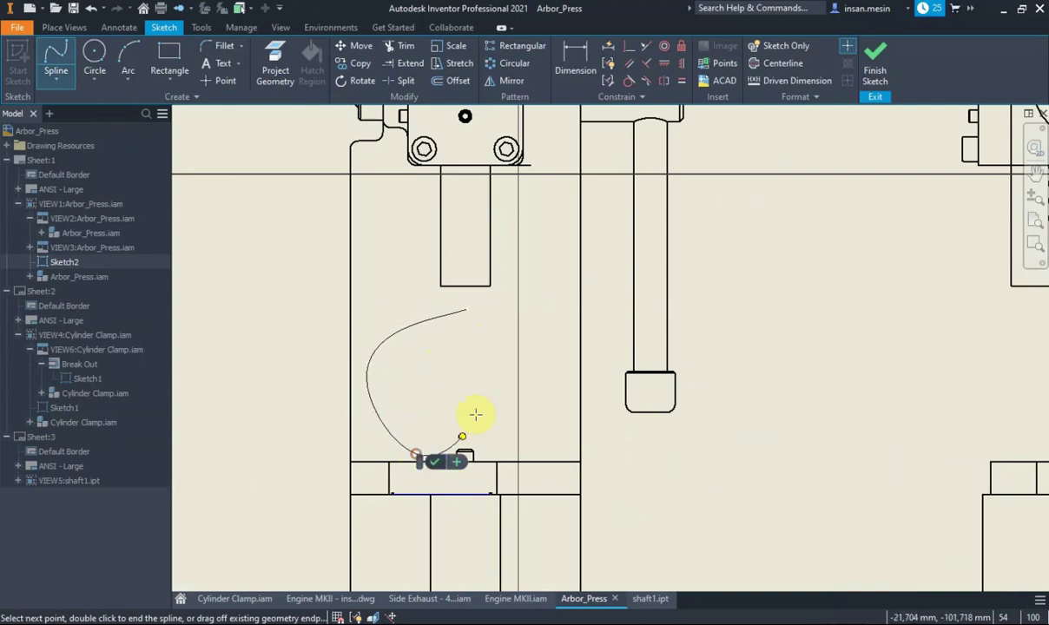
left_click(599, 337)
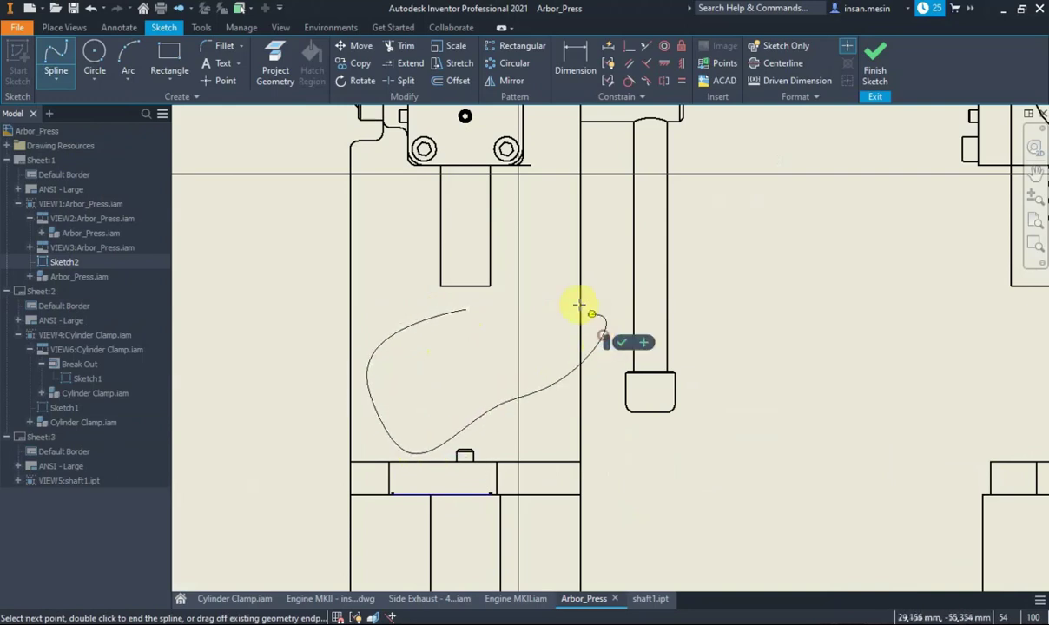
left_click(475, 300)
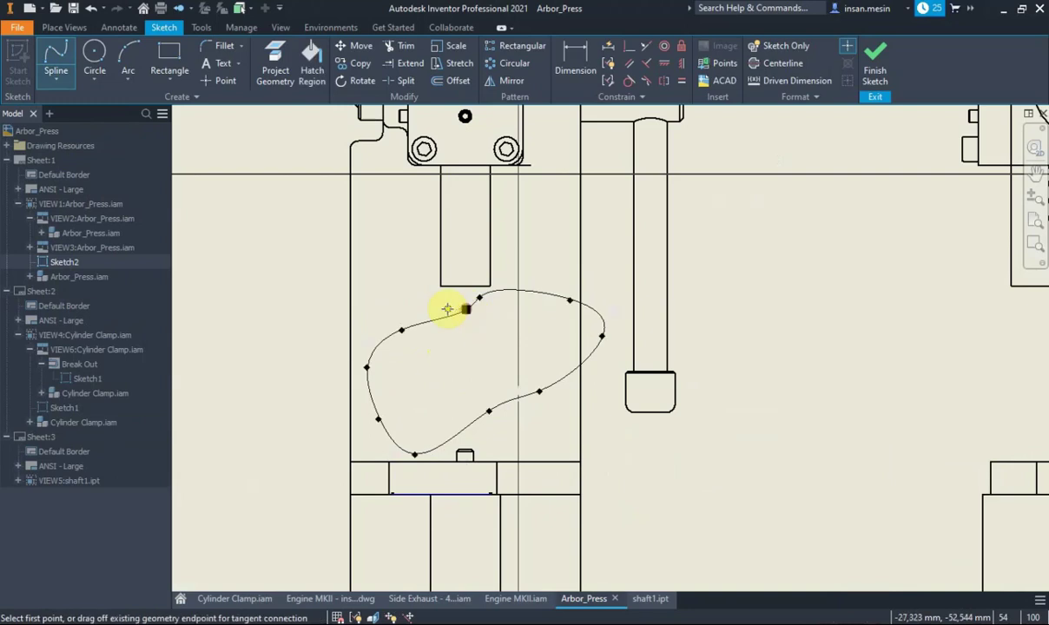
right_click(367, 286)
key("Escape")
key("Escape")
Drag the spline's fit points to smooth the boundary's left and lower edges
mouse_move(402, 331)
left_mouse_down()
mouse_move(351, 317)
mouse_move(392, 312)
left_mouse_up()
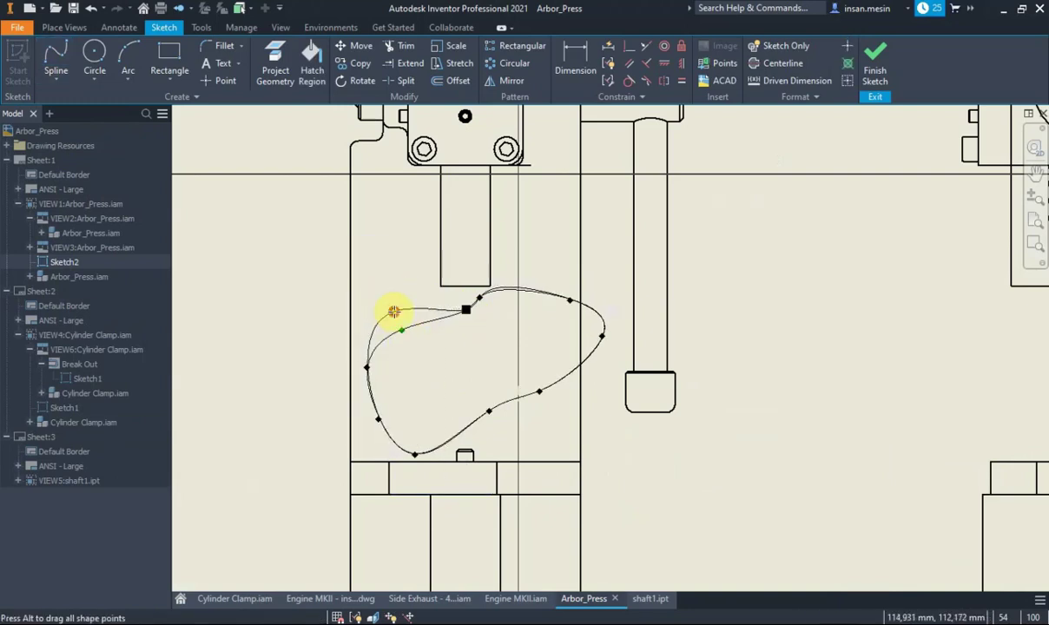
left_click(443, 310)
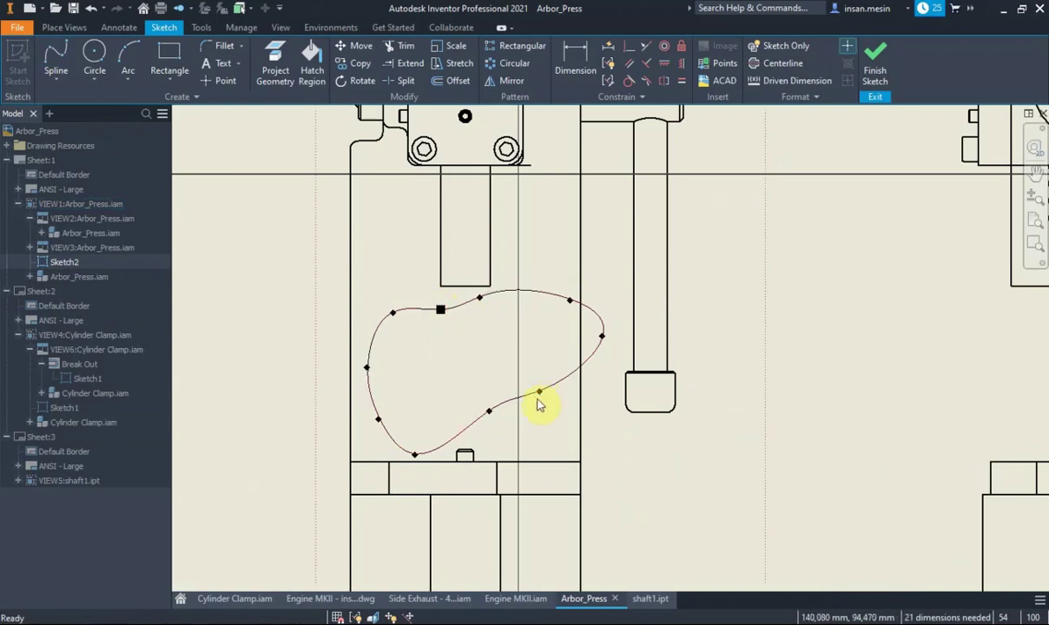
mouse_move(539, 393)
left_mouse_down()
mouse_move(545, 415)
mouse_move(486, 426)
left_mouse_up()
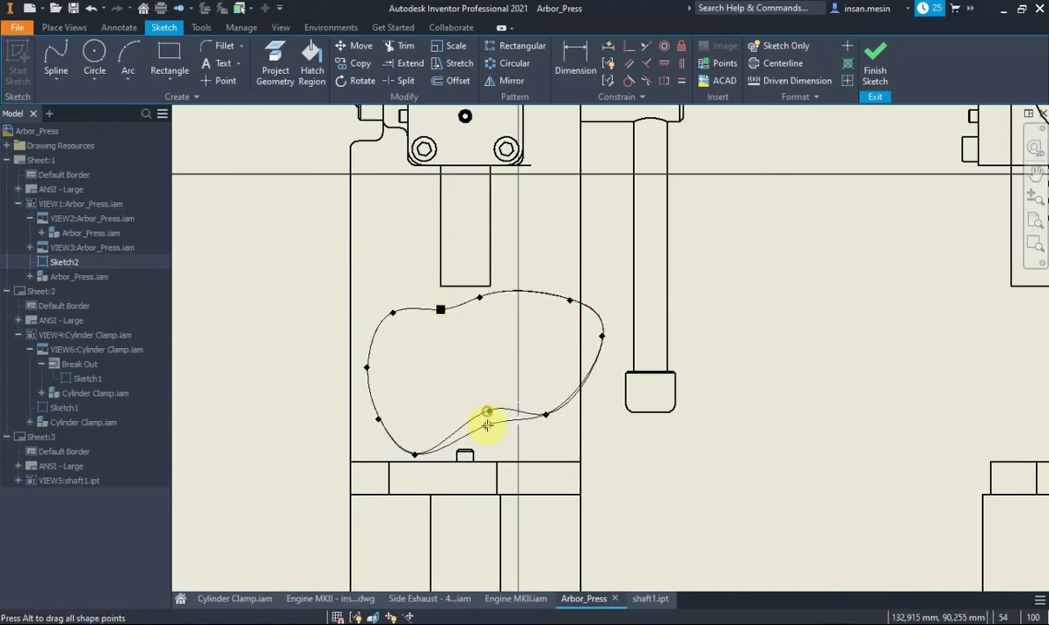
scroll(747, 408, "down", 3)
middle_click_drag(740, 402, 601, 413)
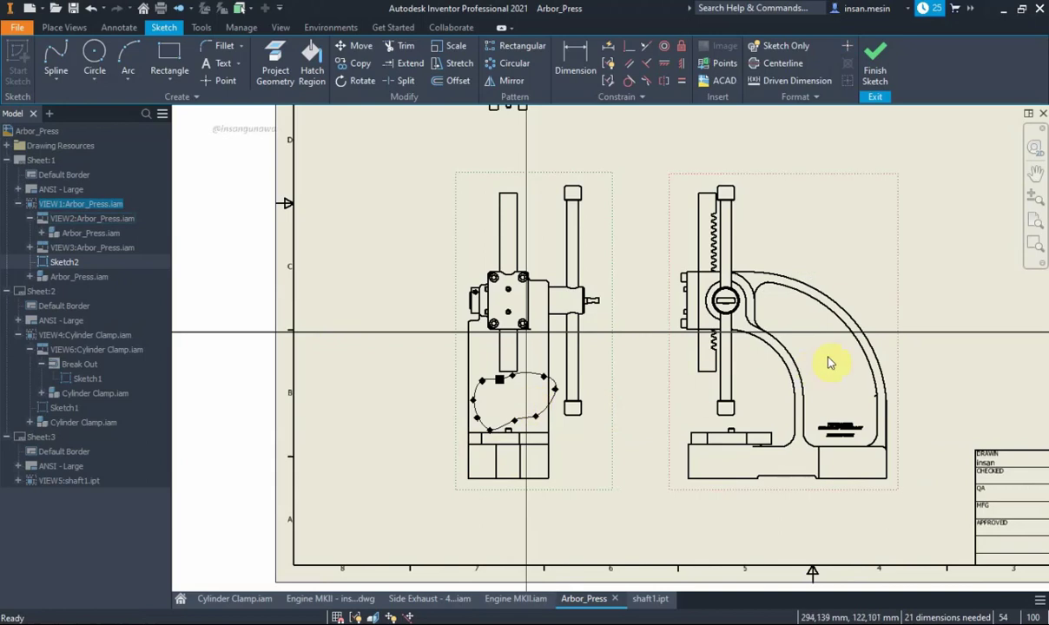
Check the closed spline boundary and finish Sketch2
scroll(808, 410, "down", 2)
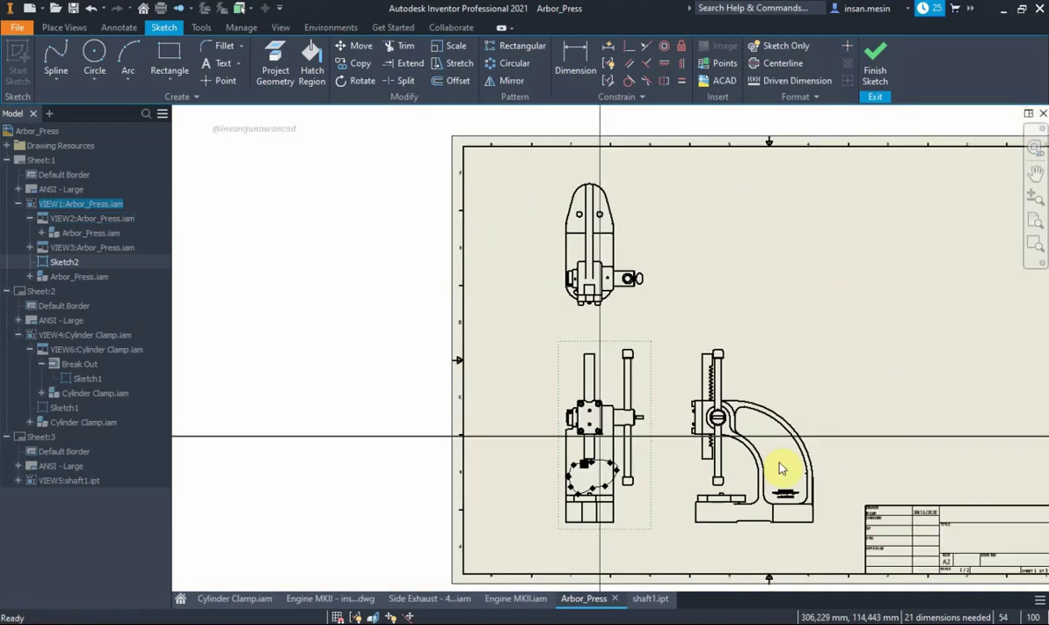
scroll(782, 469, "up", 2)
scroll(777, 465, "down", 1)
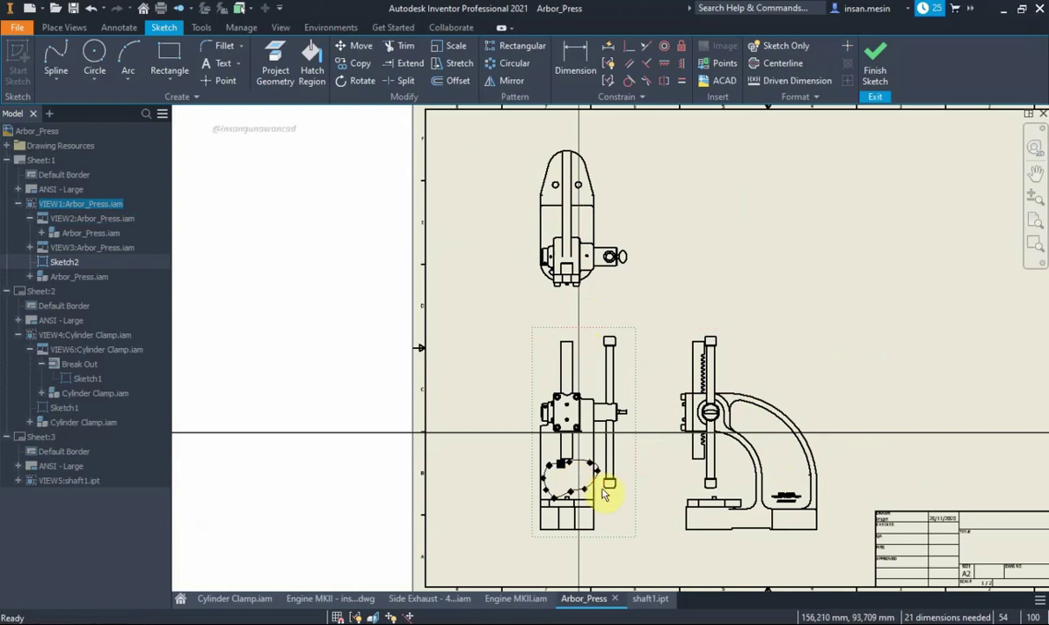
scroll(582, 499, "up", 3)
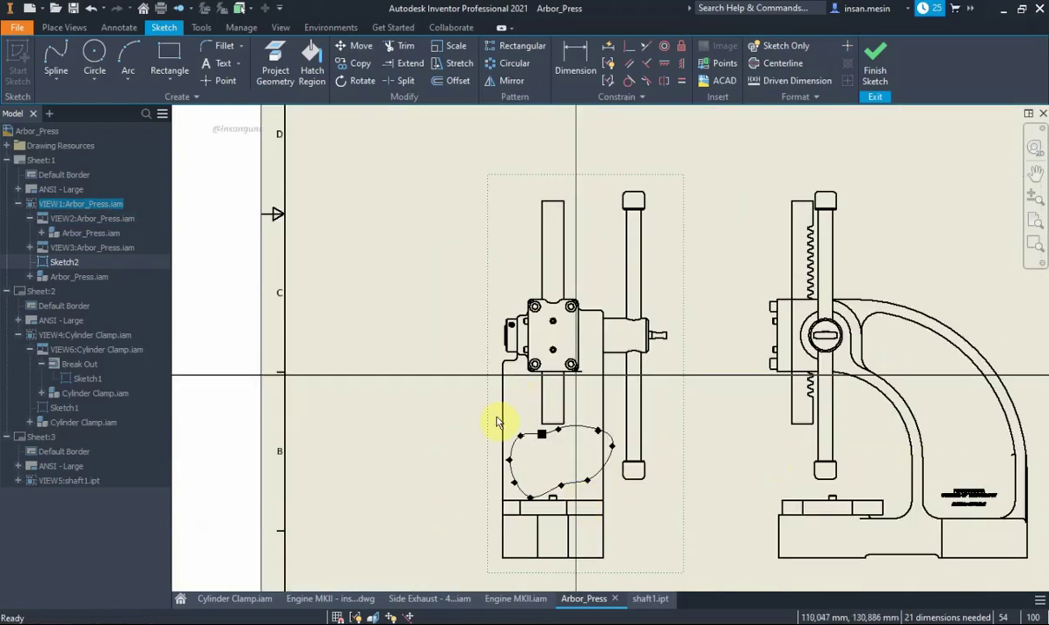
left_click(514, 445)
scroll(408, 362, "down", 2)
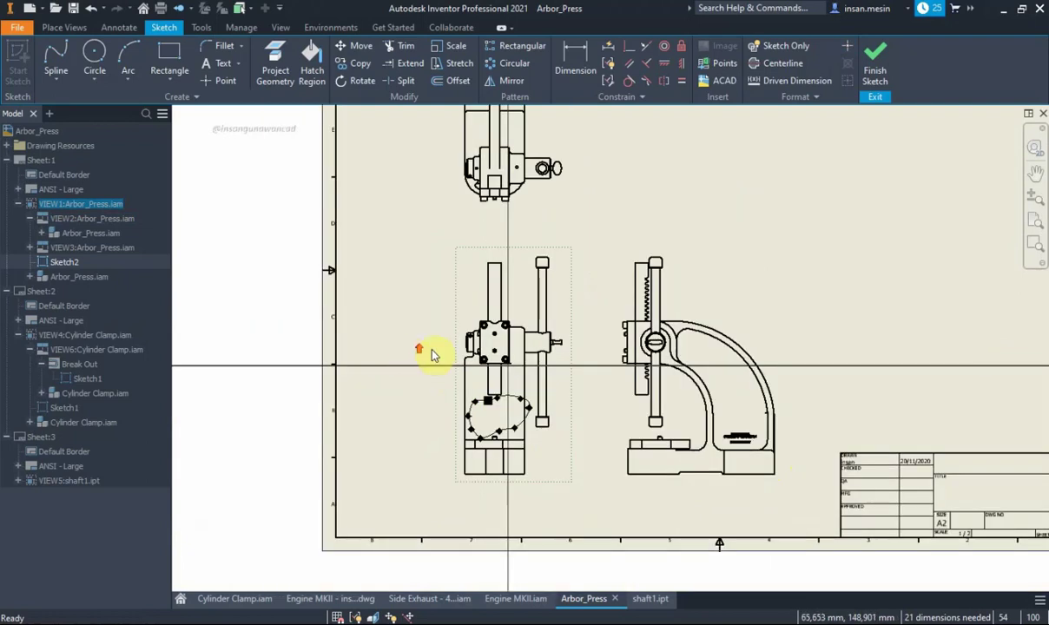
left_click(875, 74)
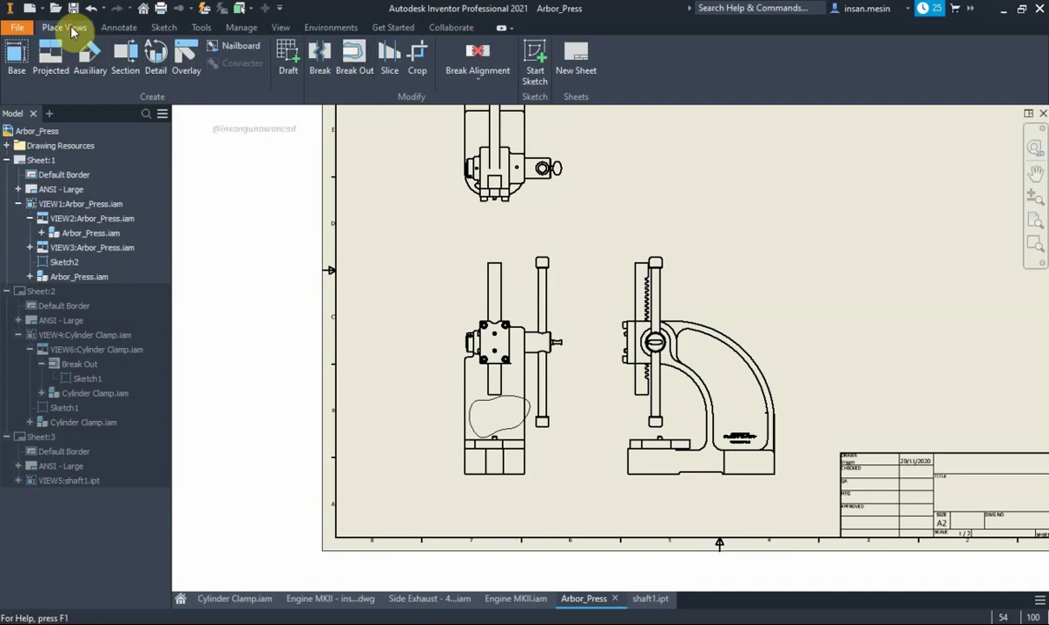
Create a Break Out on the front view from the spline, depth From Point on the side view's base
left_click(353, 59)
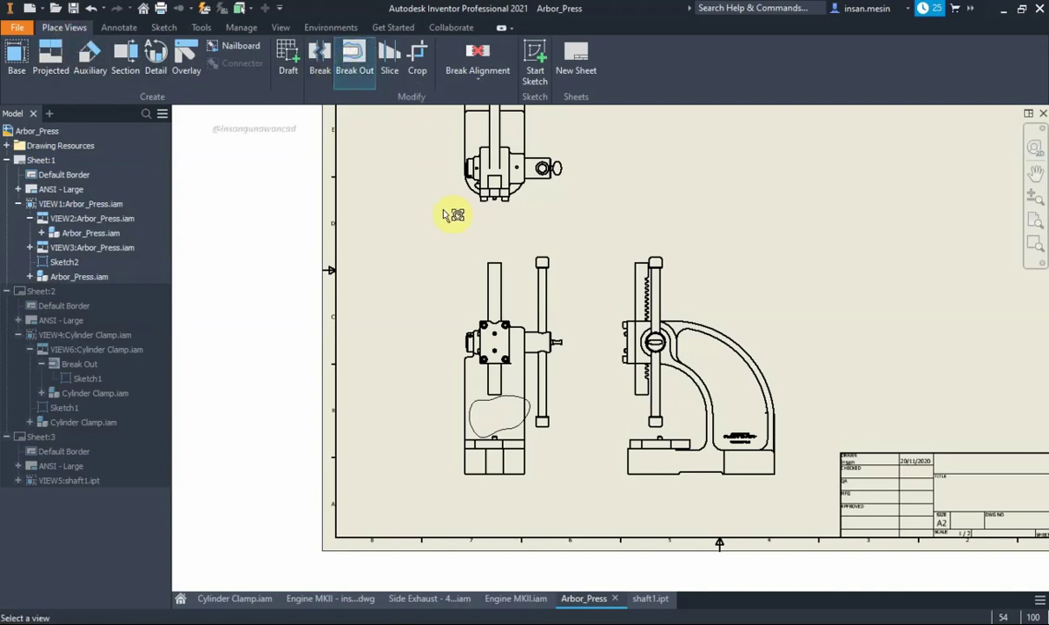
left_click(474, 289)
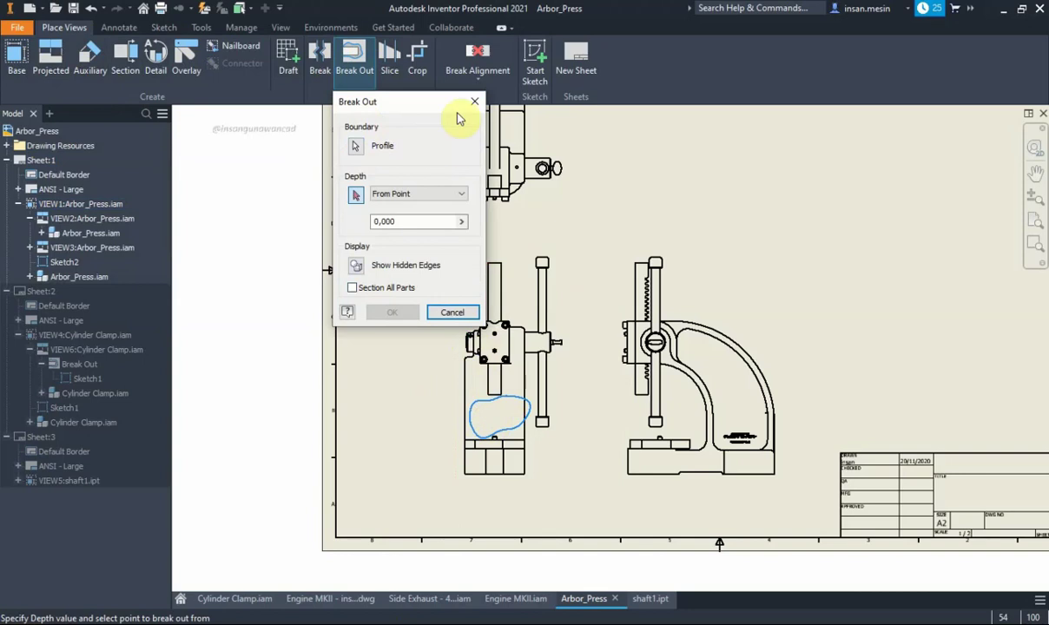
left_click_drag(444, 103, 380, 207)
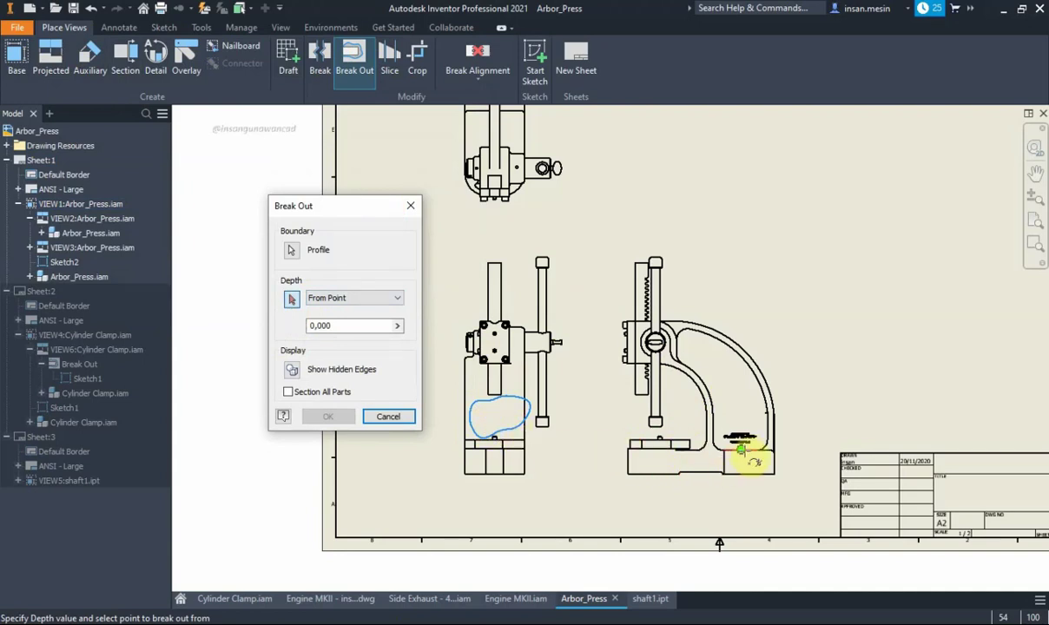
left_click(741, 449)
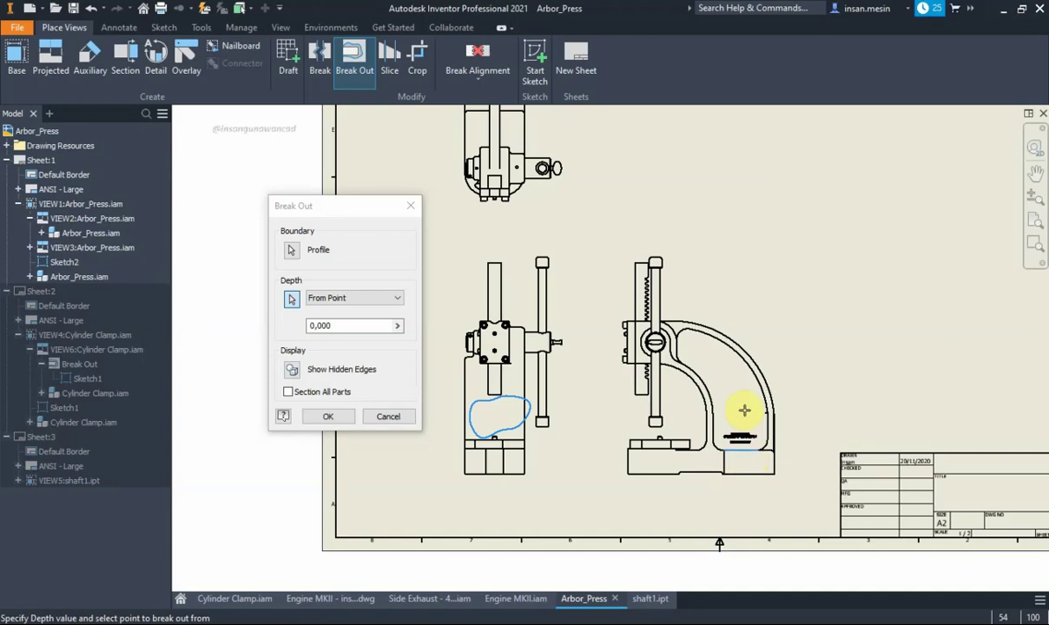
left_click(336, 418)
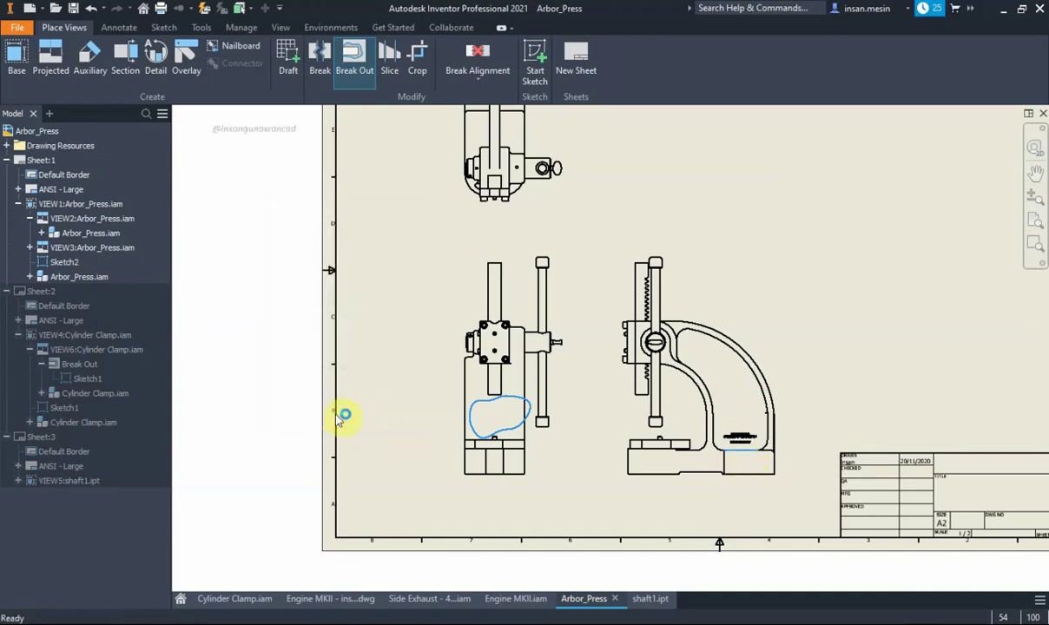
scroll(514, 447, "up", 3)
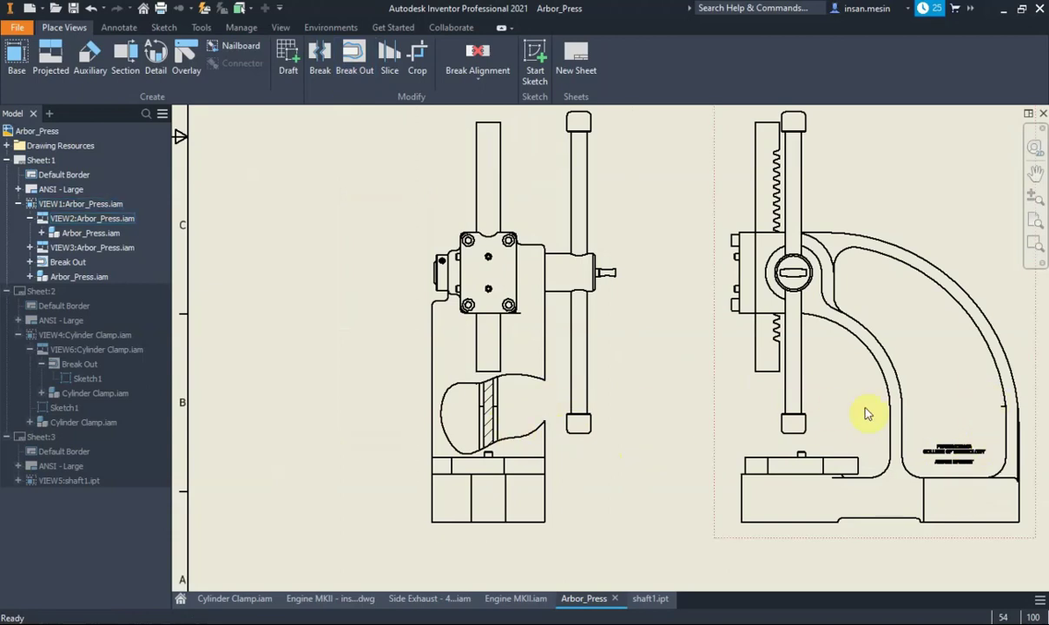
scroll(491, 434, "up", 3)
scroll(484, 434, "down", 2)
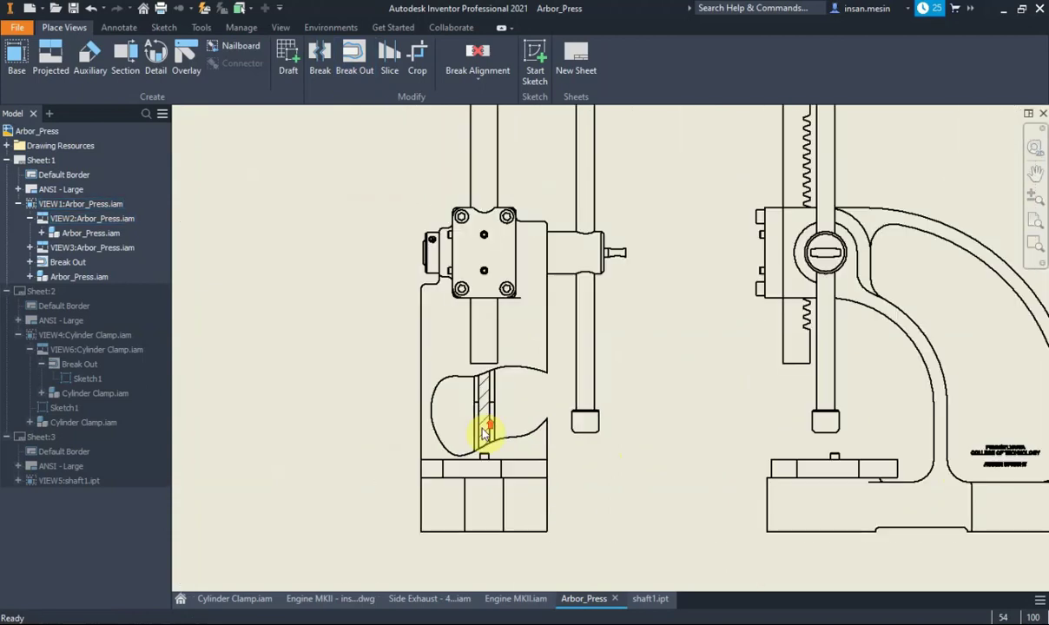
scroll(485, 434, "down", 2)
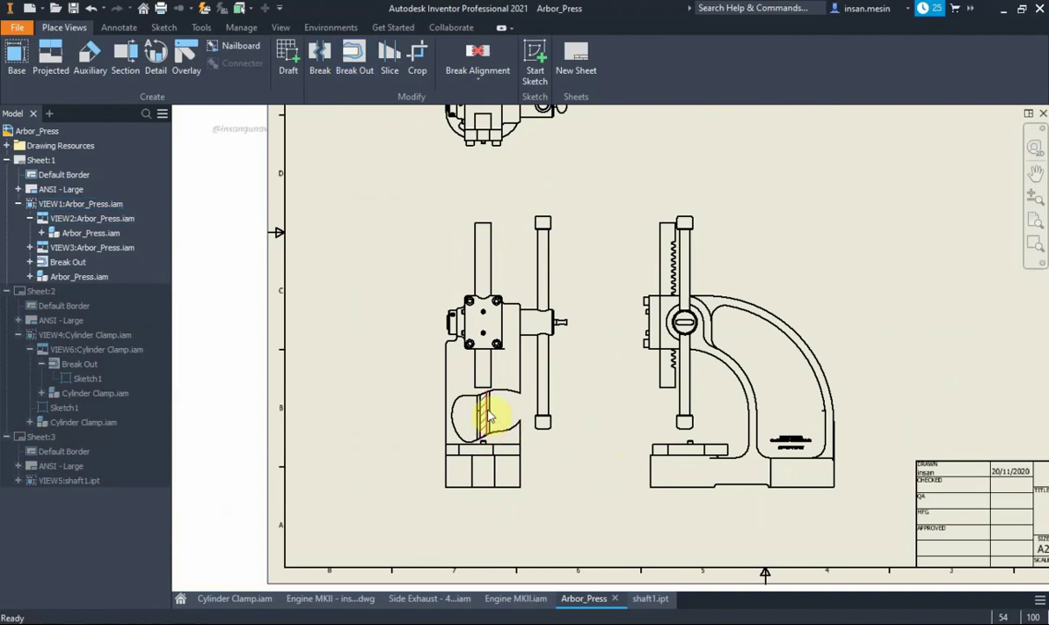
scroll(491, 419, "up", 2)
scroll(487, 416, "up", 2)
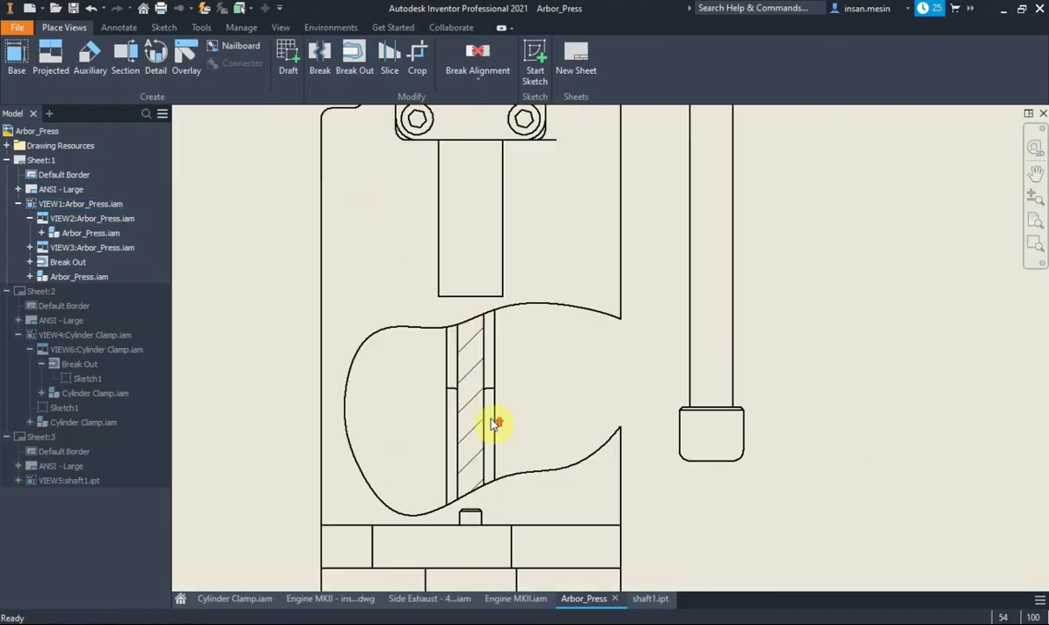
scroll(494, 423, "down", 3)
scroll(491, 417, "down", 3)
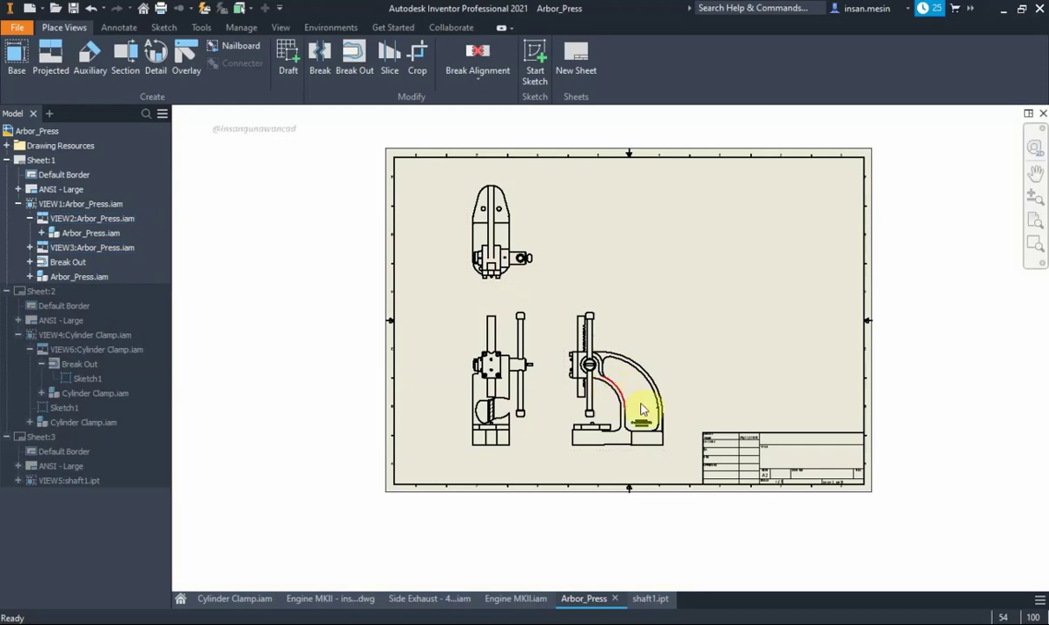
scroll(615, 409, "up", 3)
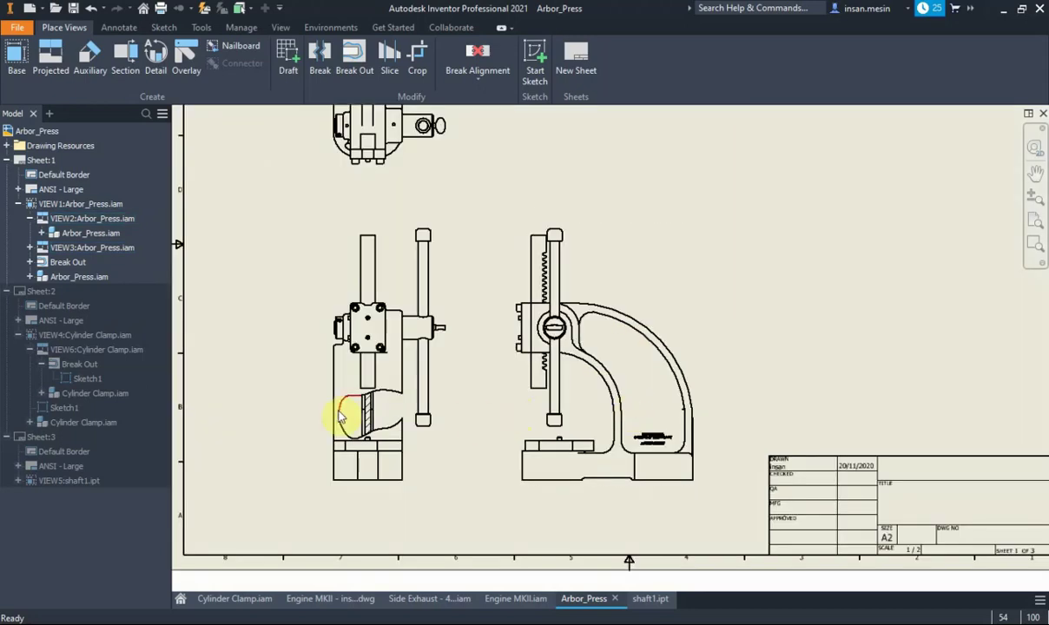
middle_click_drag(350, 416, 475, 427)
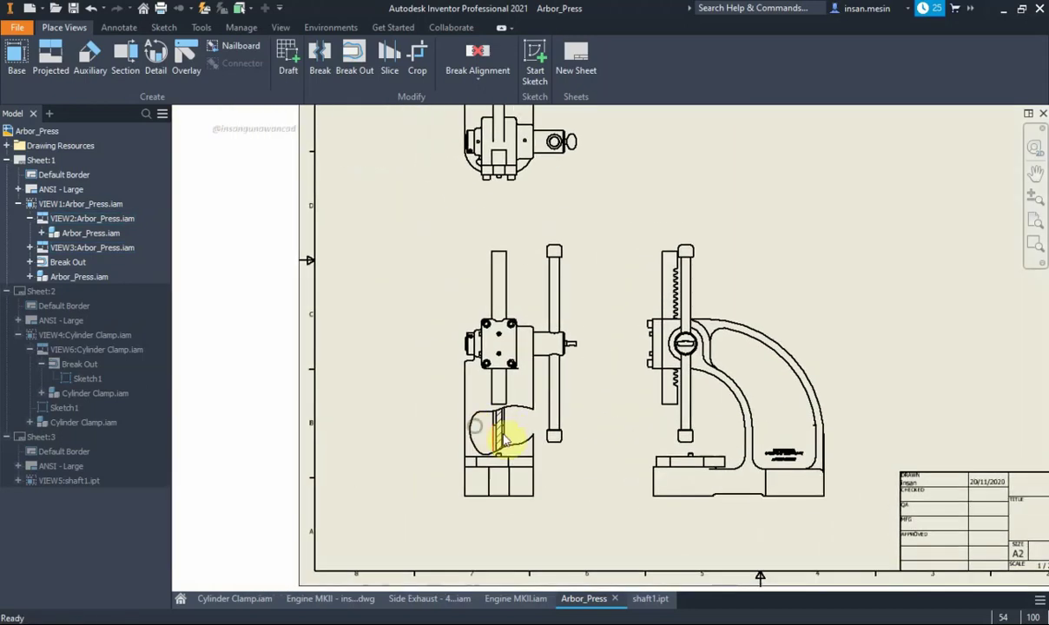
scroll(519, 446, "up", 3)
middle_click_drag(520, 445, 515, 412)
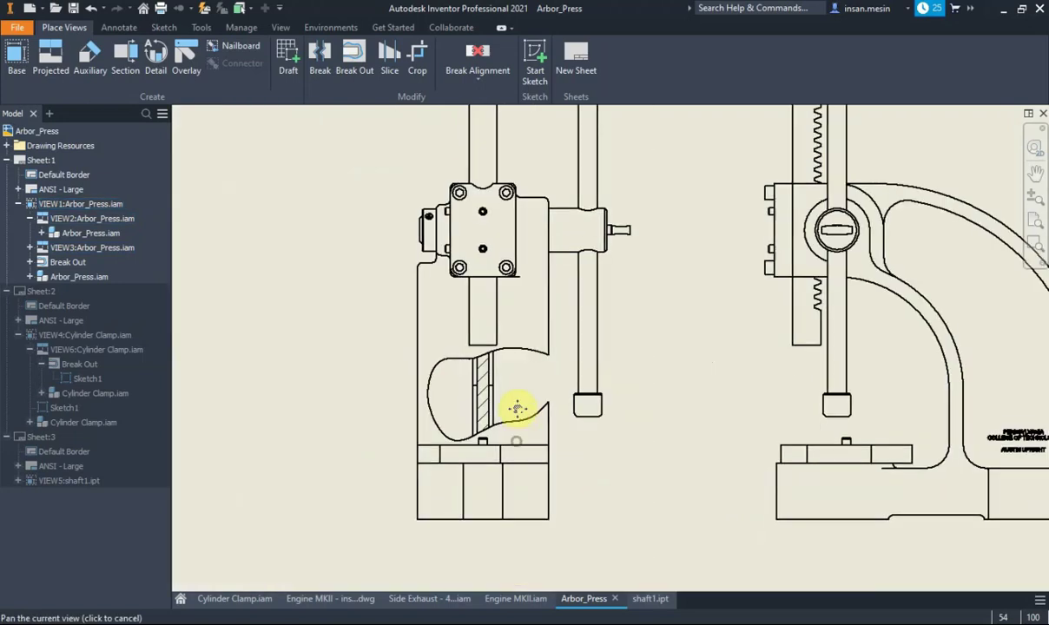
Edit the break-out's Sketch2, drag its left spline points further outward, and finish the sketch
left_click(31, 262)
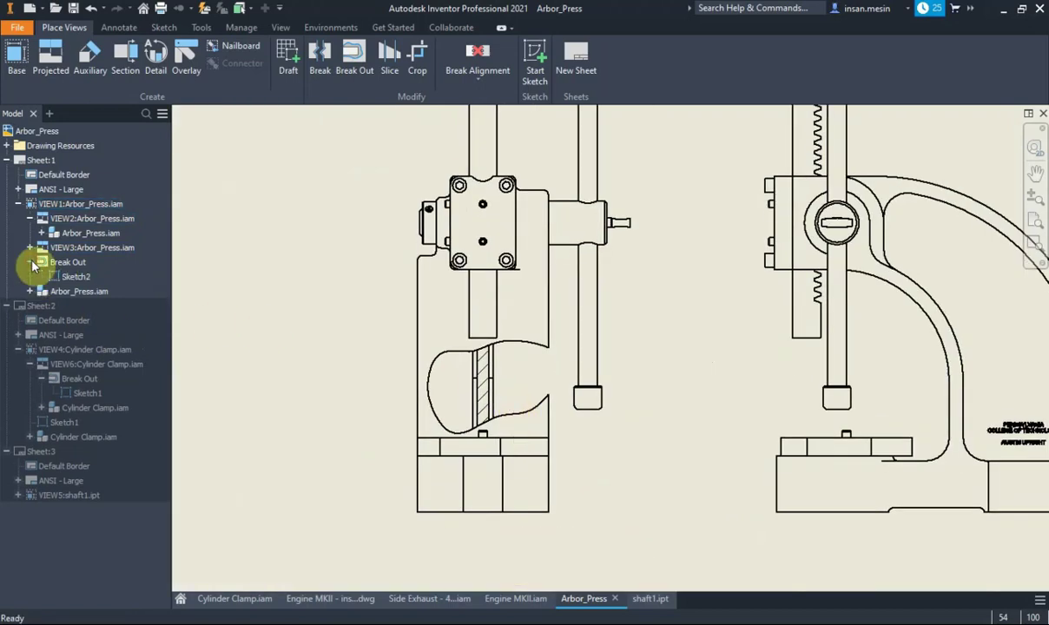
right_click(76, 277)
left_click(103, 333)
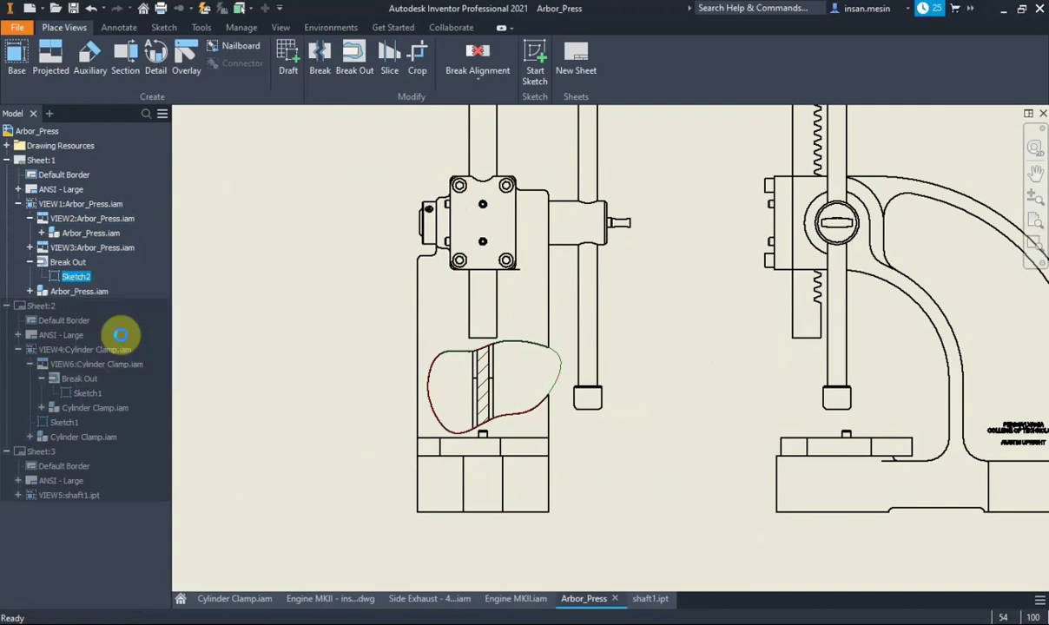
left_click_drag(423, 385, 410, 366)
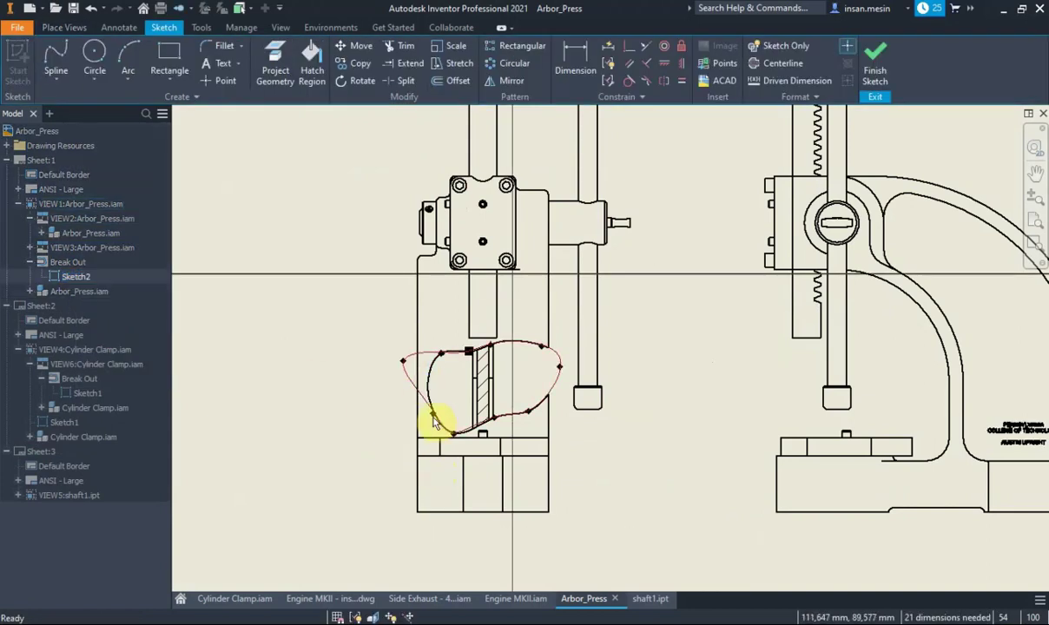
left_click_drag(431, 414, 400, 411)
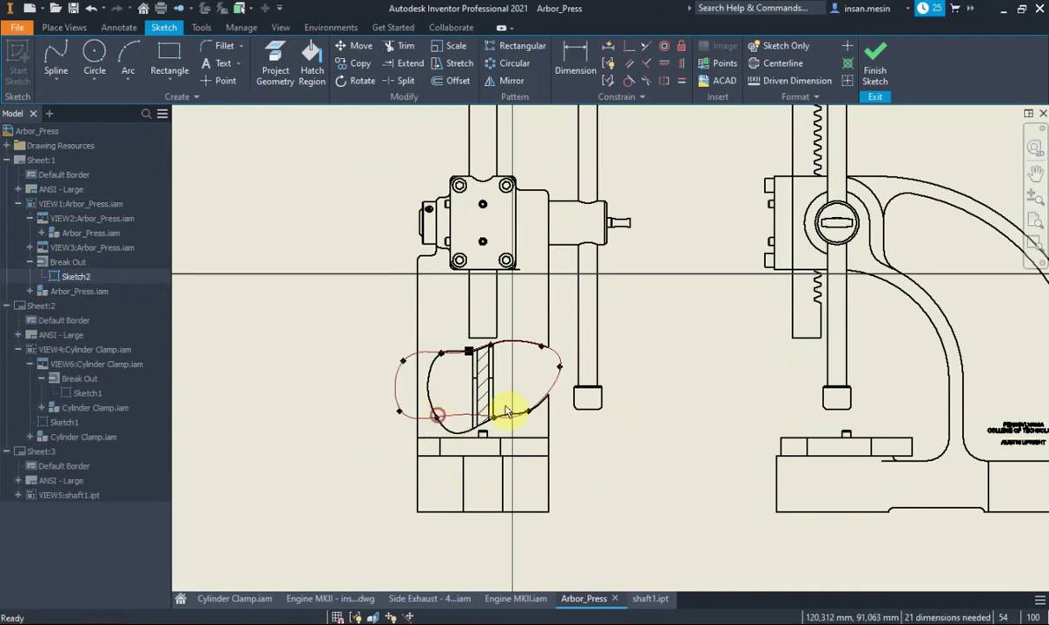
left_click(875, 68)
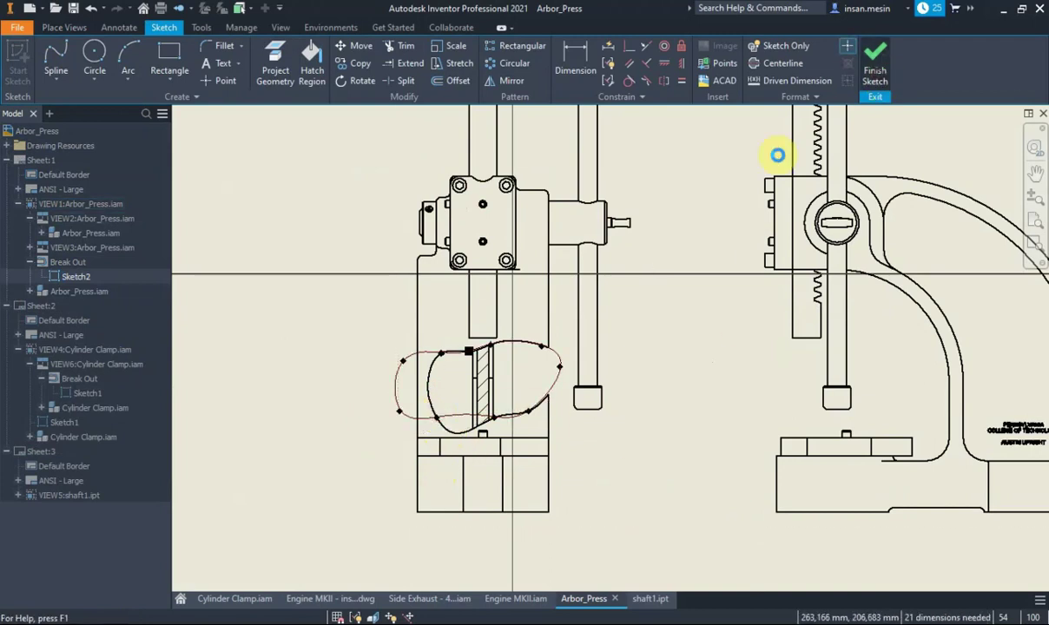
scroll(686, 323, "down", 3)
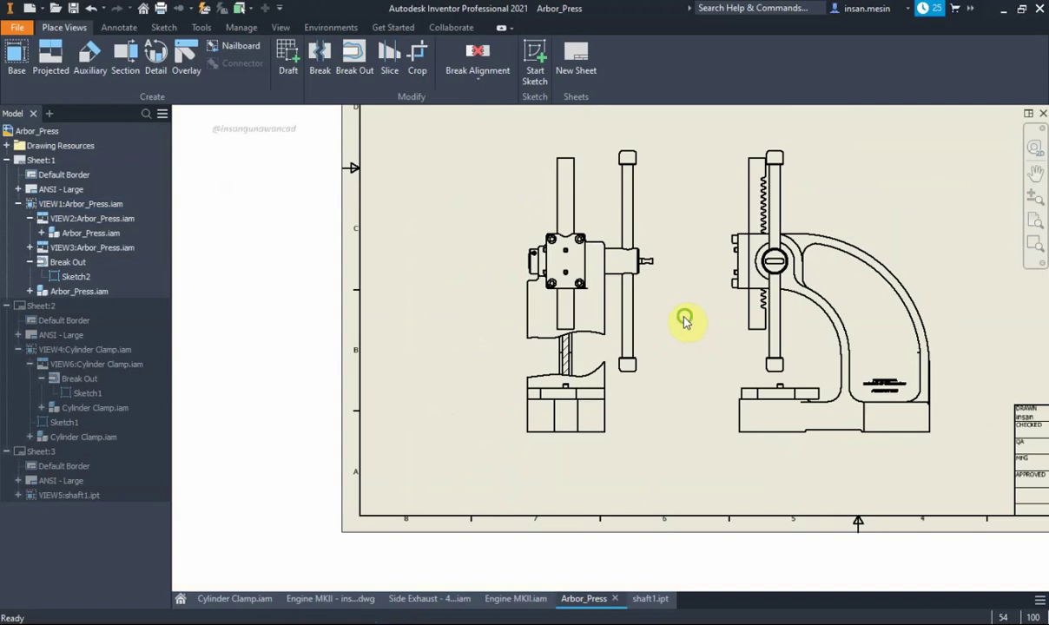
middle_click_drag(573, 376, 499, 419)
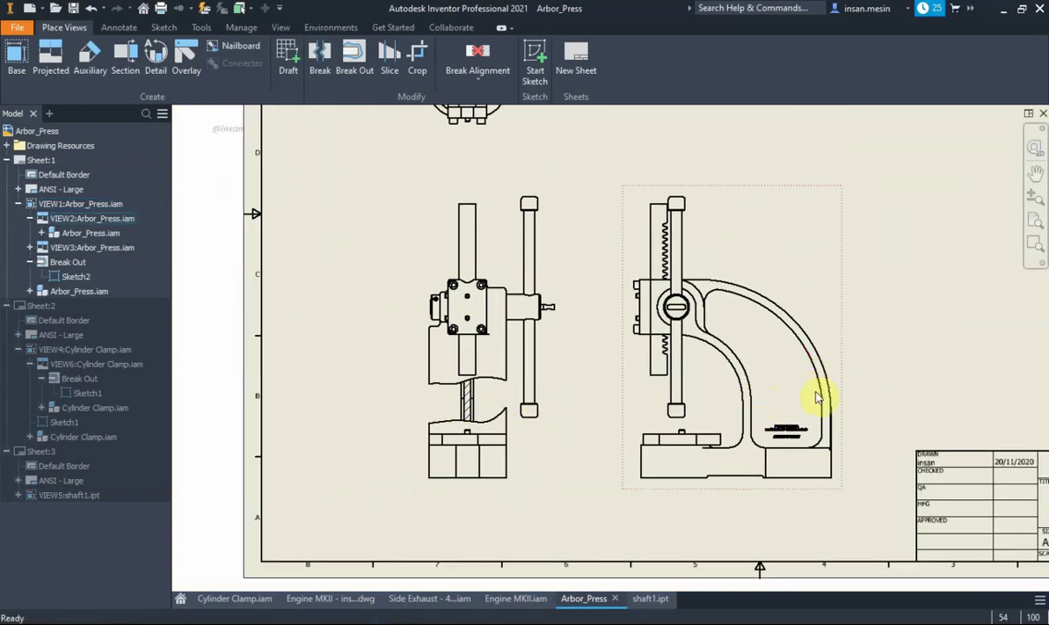
scroll(816, 397, "up", 2)
scroll(817, 382, "down", 4)
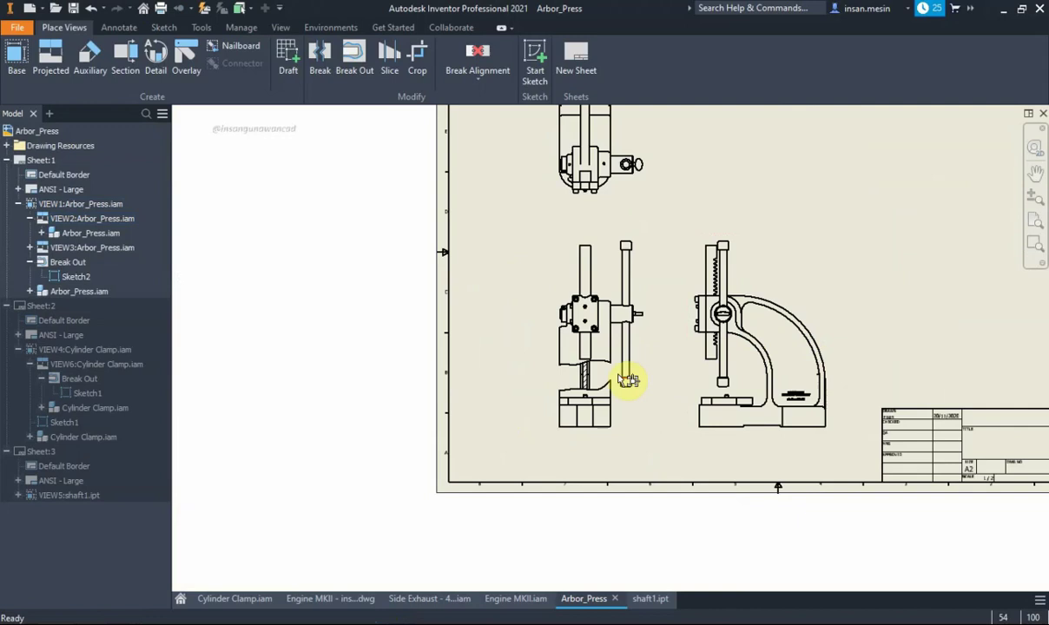
scroll(590, 386, "up", 3)
middle_click_drag(588, 385, 550, 430)
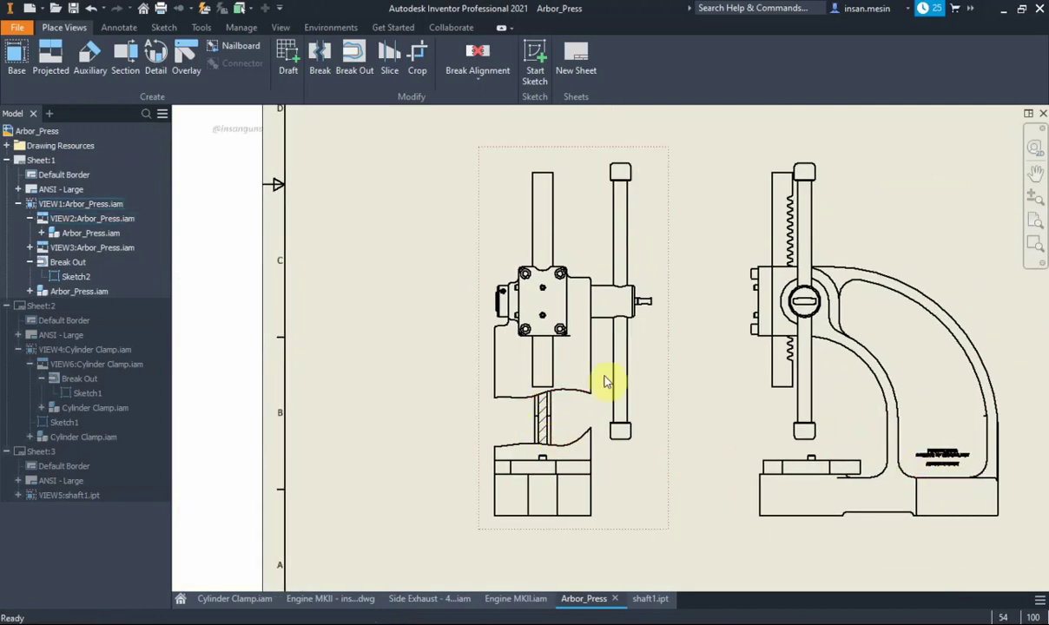
middle_click_drag(628, 346, 601, 365)
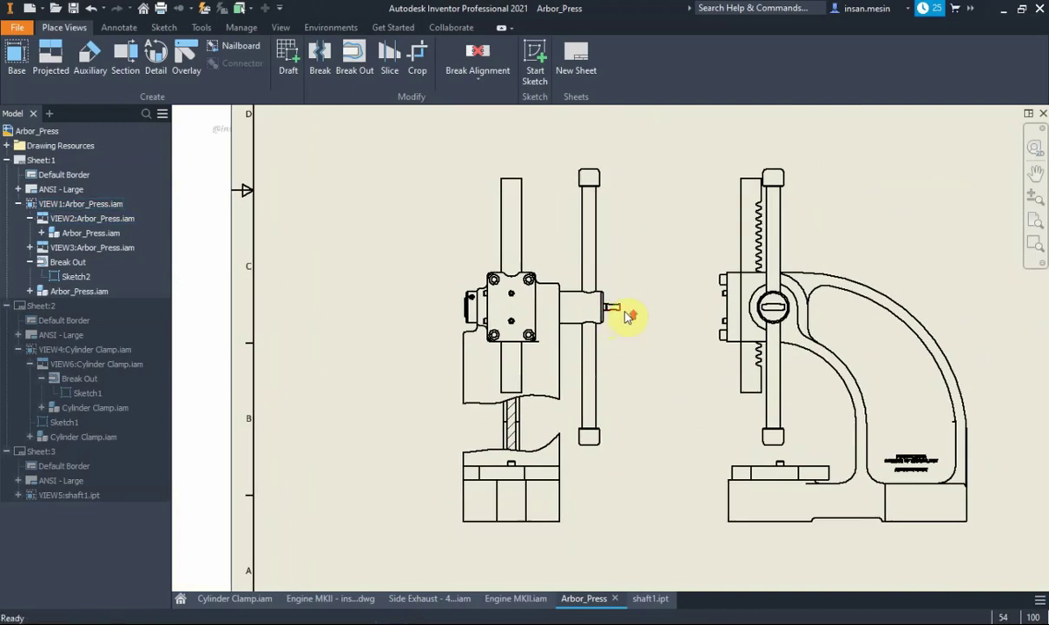
scroll(627, 309, "down", 2)
middle_click_drag(627, 320, 601, 370)
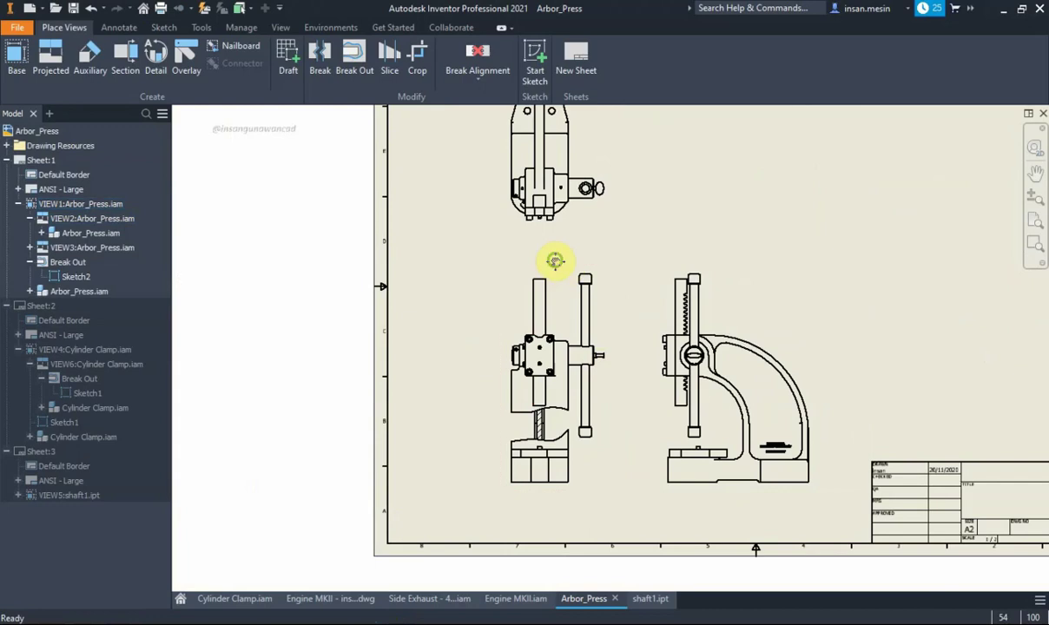
mouse_move(552, 262)
middle_mouse_down()
mouse_move(514, 300)
mouse_move(514, 291)
middle_mouse_up()
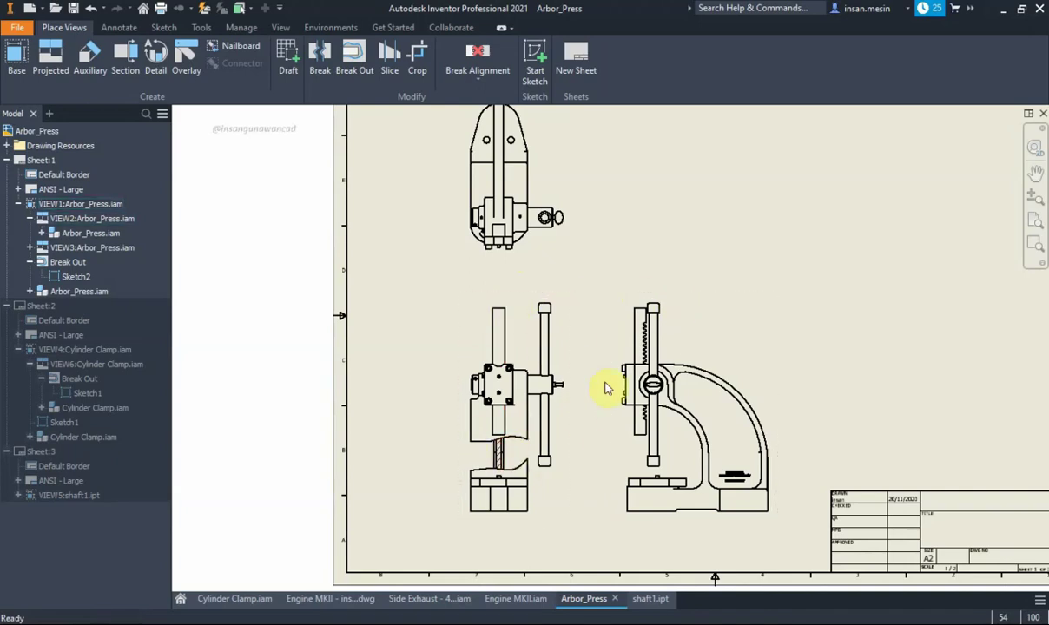
middle_click_drag(607, 388, 542, 409)
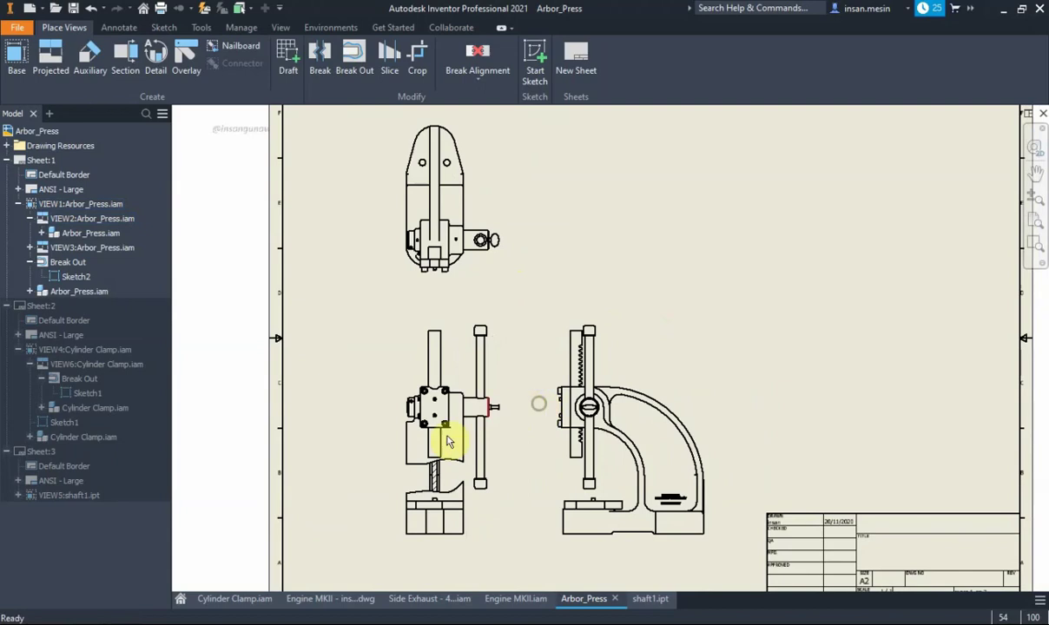
Project an isometric view (VIEW7) from the side view, placed above it
left_click(50, 56)
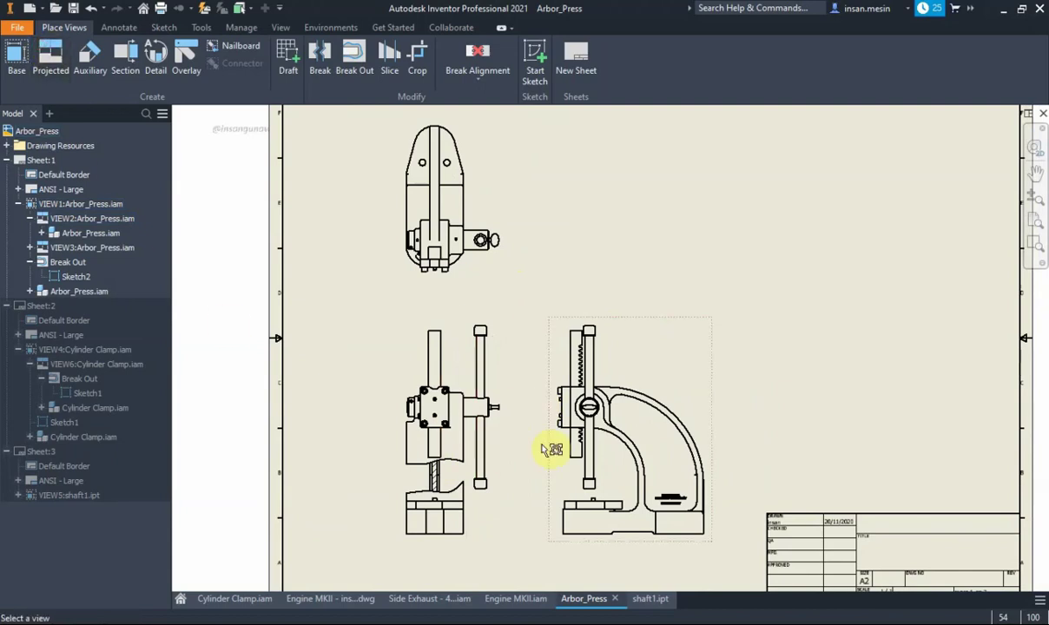
left_click(443, 448)
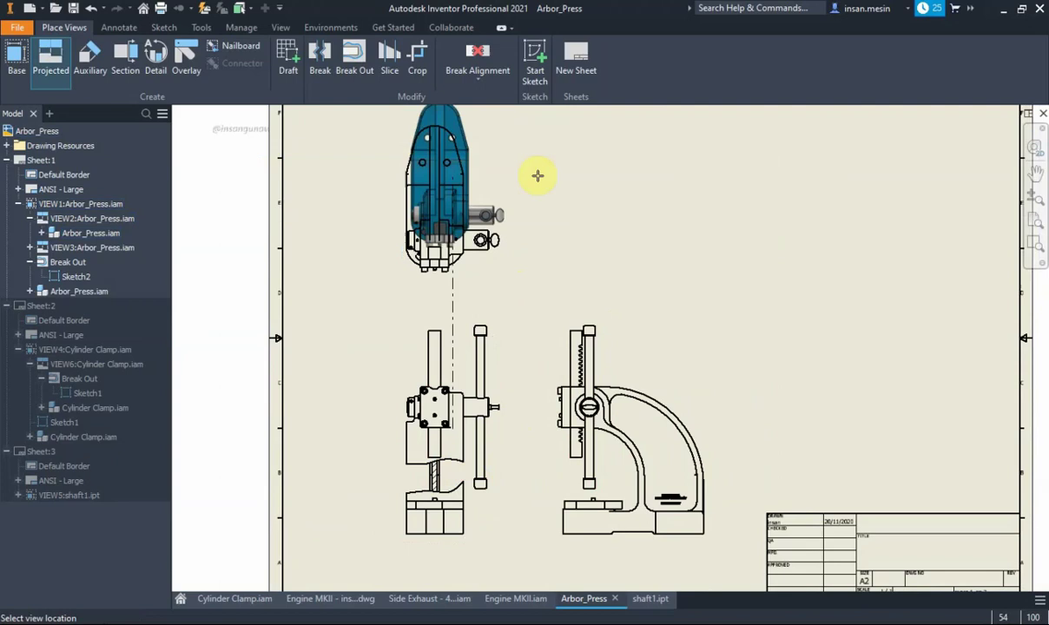
left_click(627, 176)
right_click(625, 177)
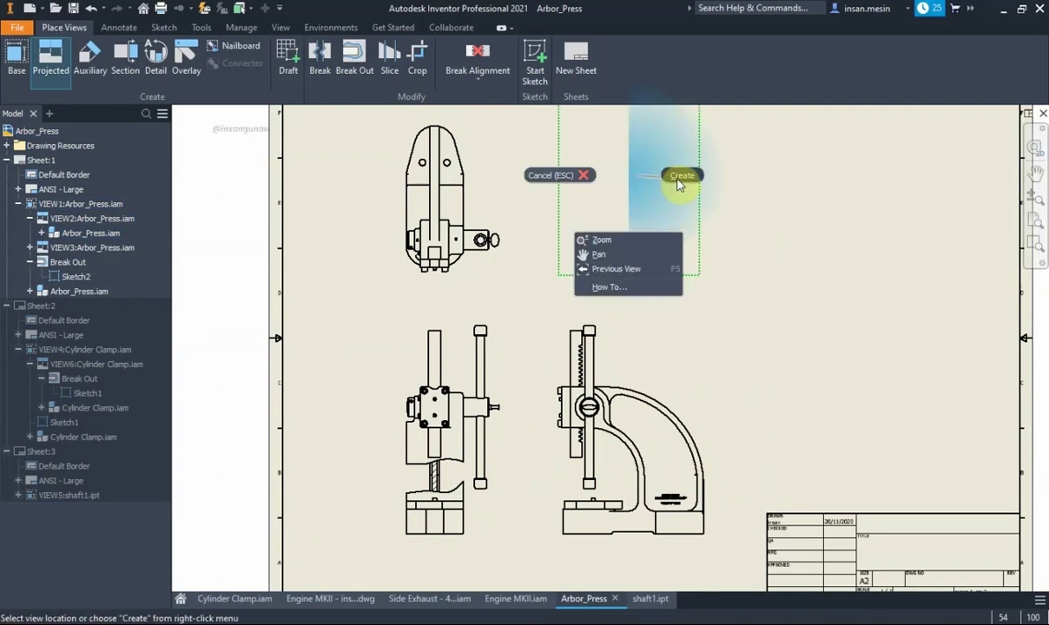
left_click(678, 176)
Move the isometric view further right on Sheet 1
left_click_drag(693, 199, 823, 241)
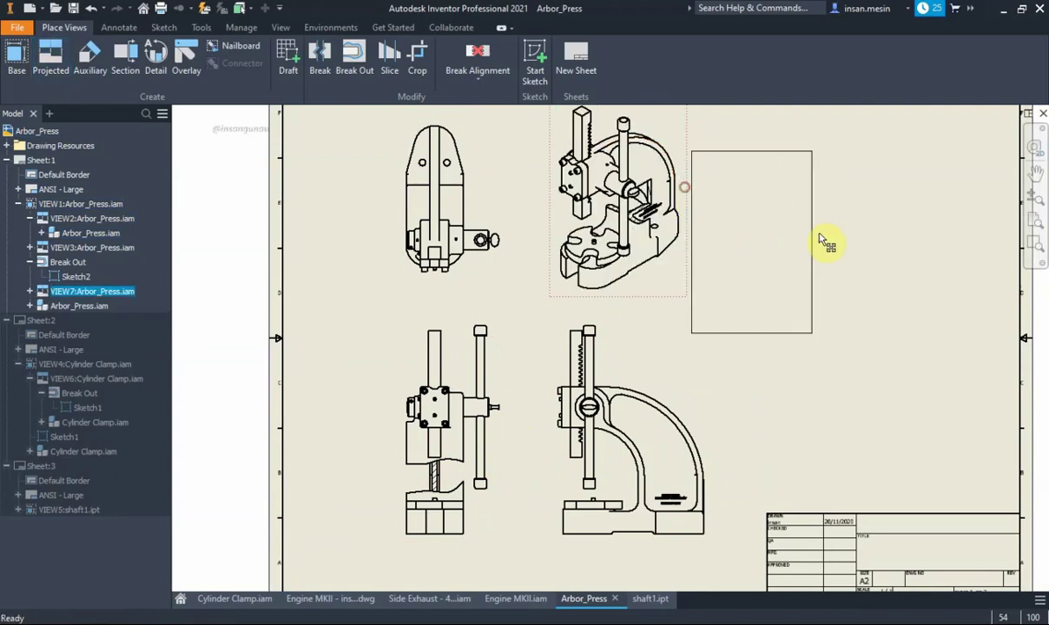
scroll(786, 243, "up", 5)
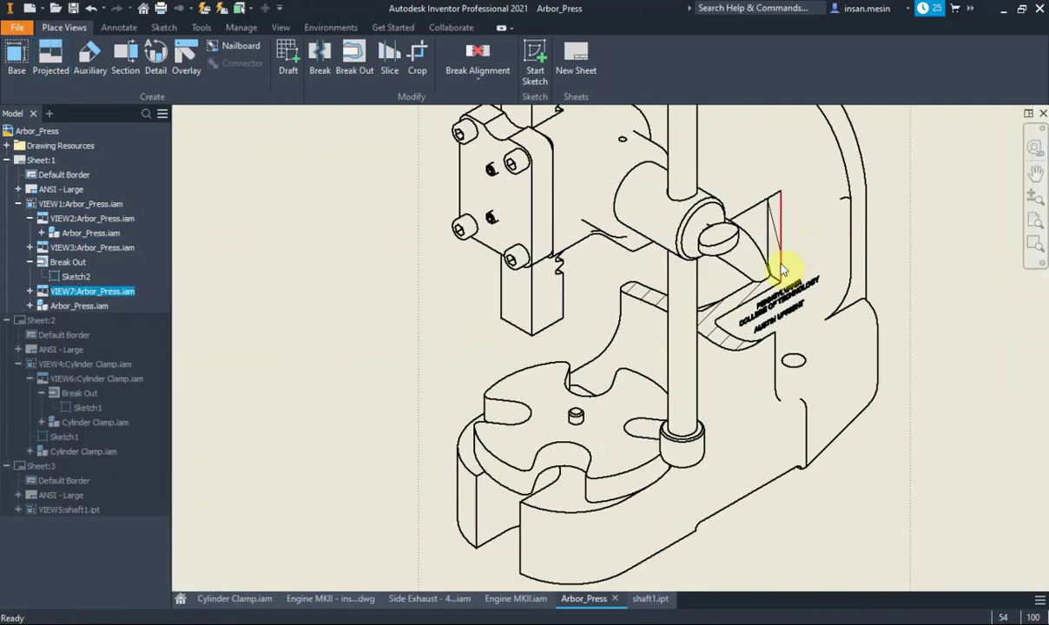
scroll(781, 271, "down", 3)
scroll(780, 272, "down", 1)
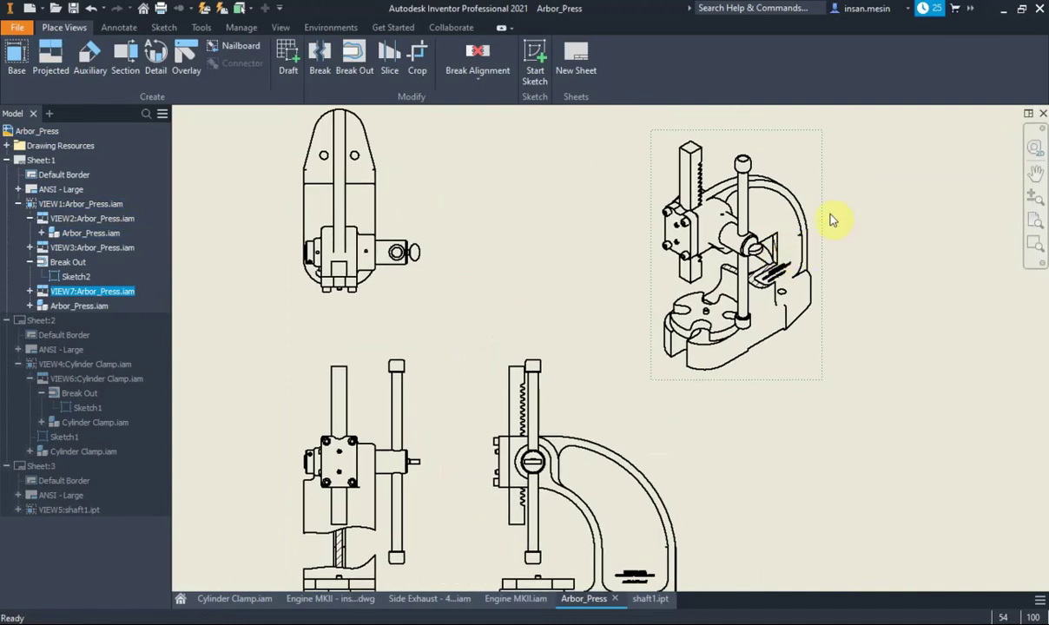
Turn off Style from base on the isometric view and set it to Shaded
double_click(806, 171)
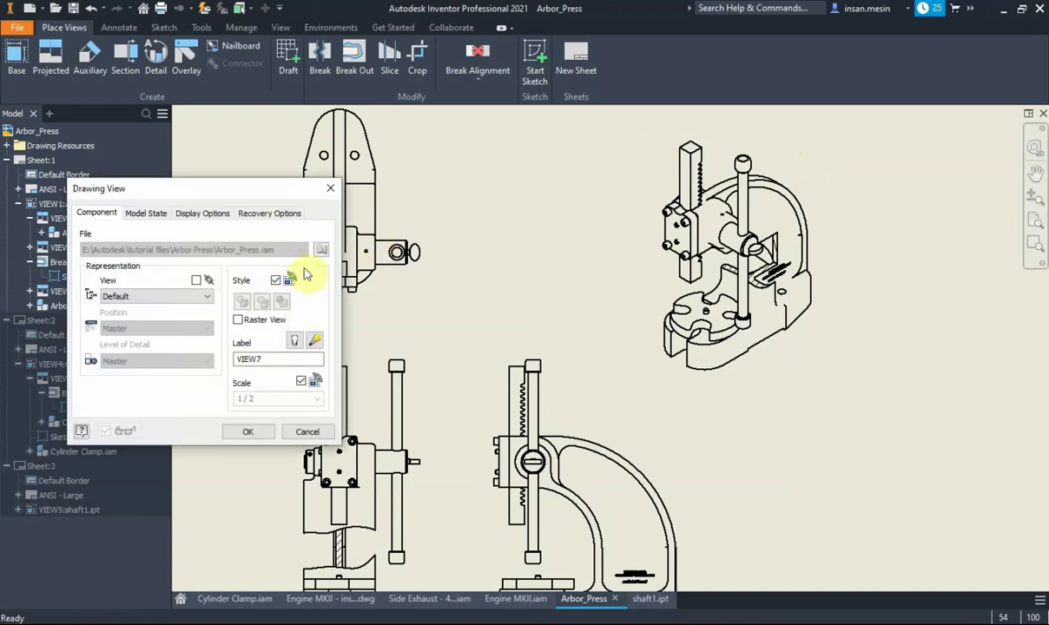
left_click(276, 280)
left_click(281, 300)
left_click(248, 432)
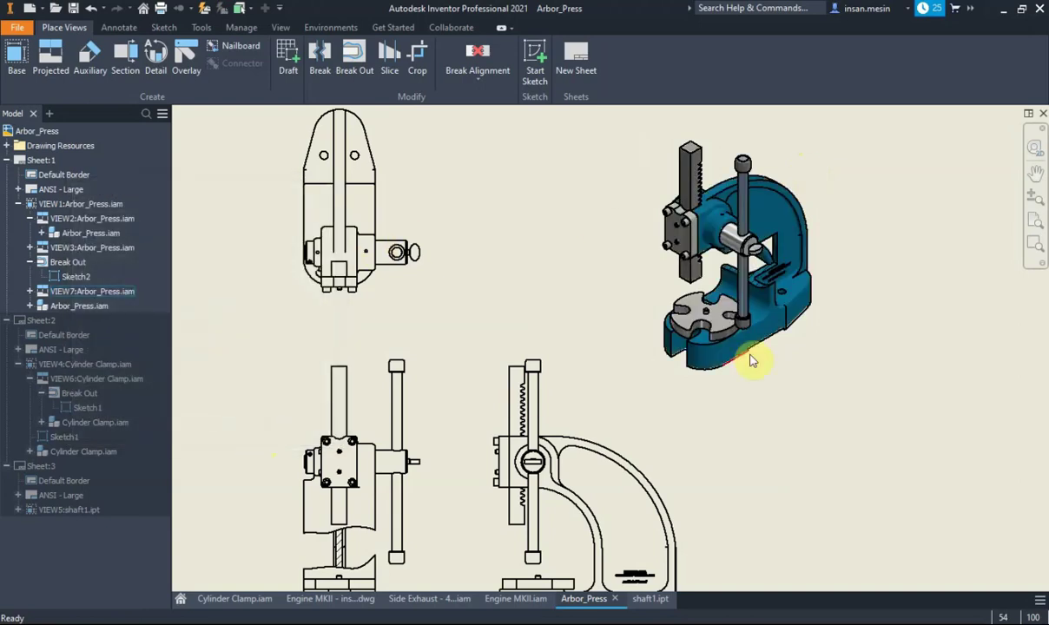
scroll(733, 271, "up", 5)
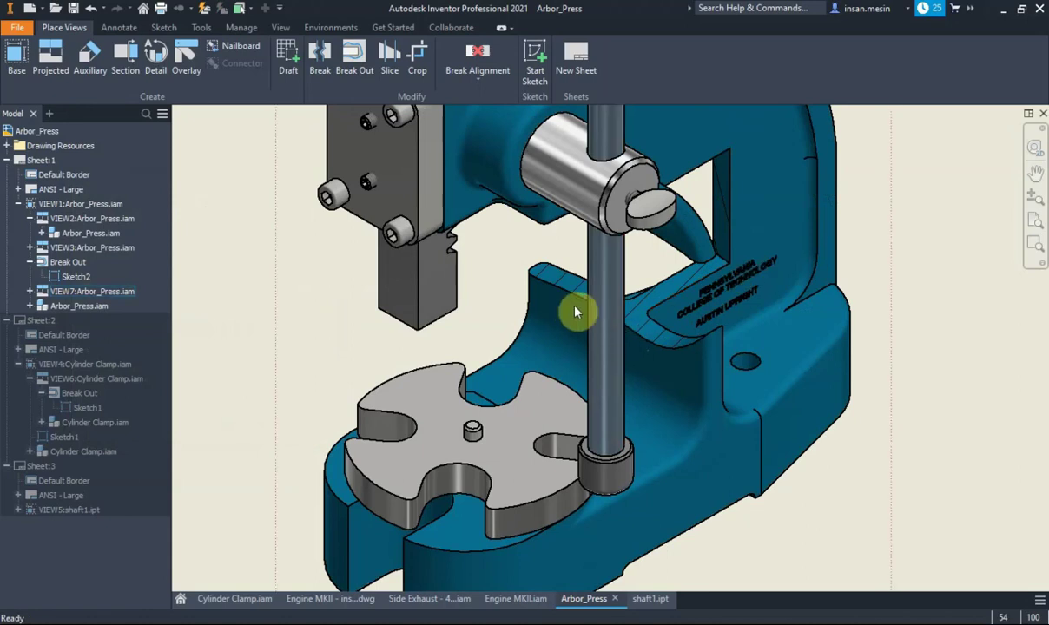
scroll(762, 245, "down", 3)
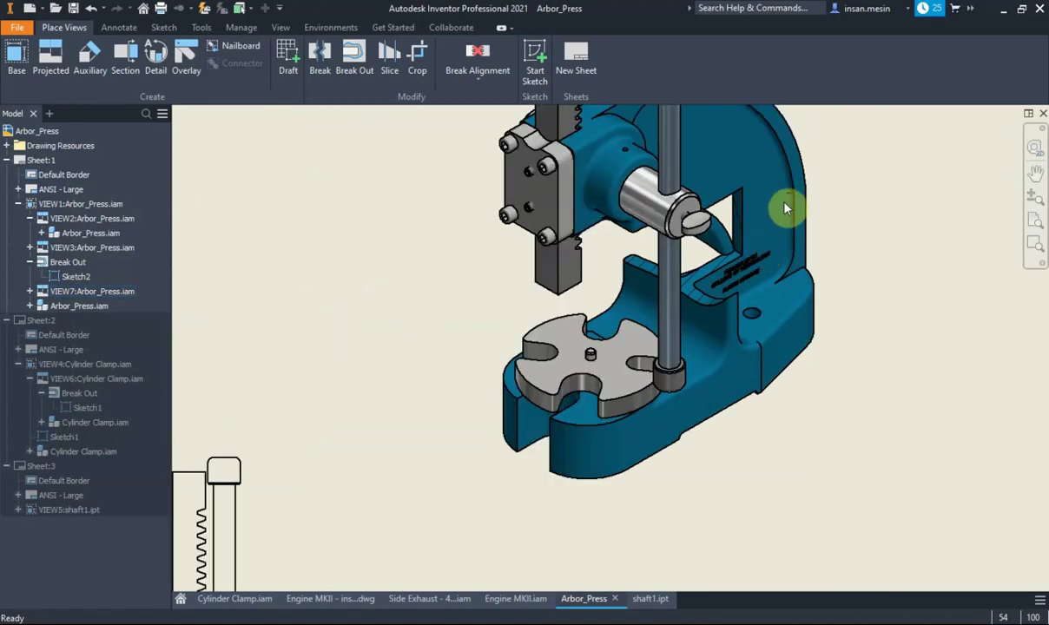
scroll(788, 214, "down", 2)
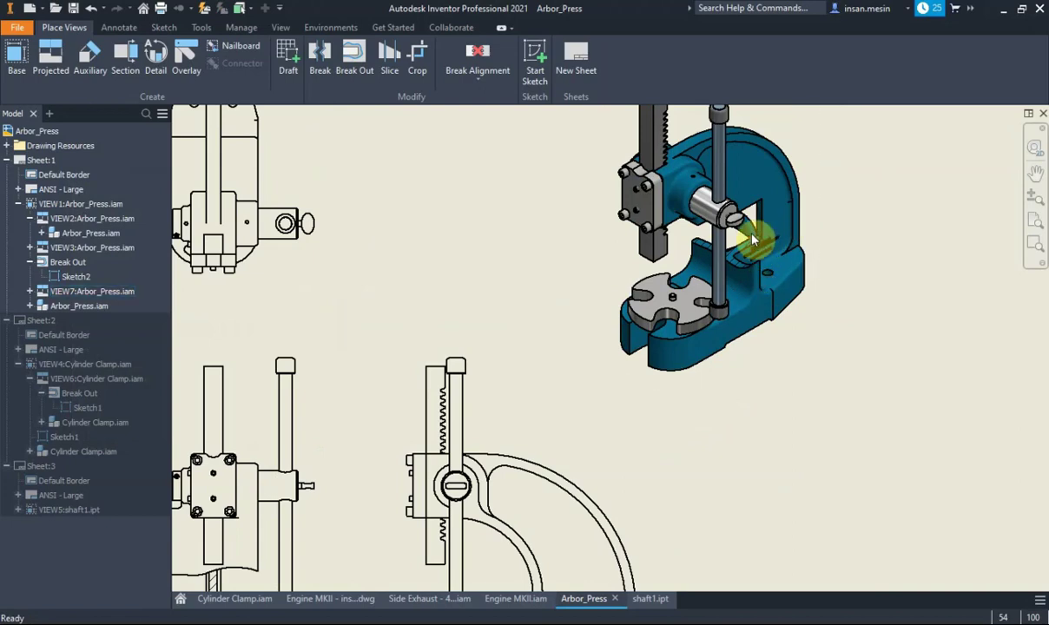
scroll(757, 261, "up", 3)
scroll(753, 235, "down", 1)
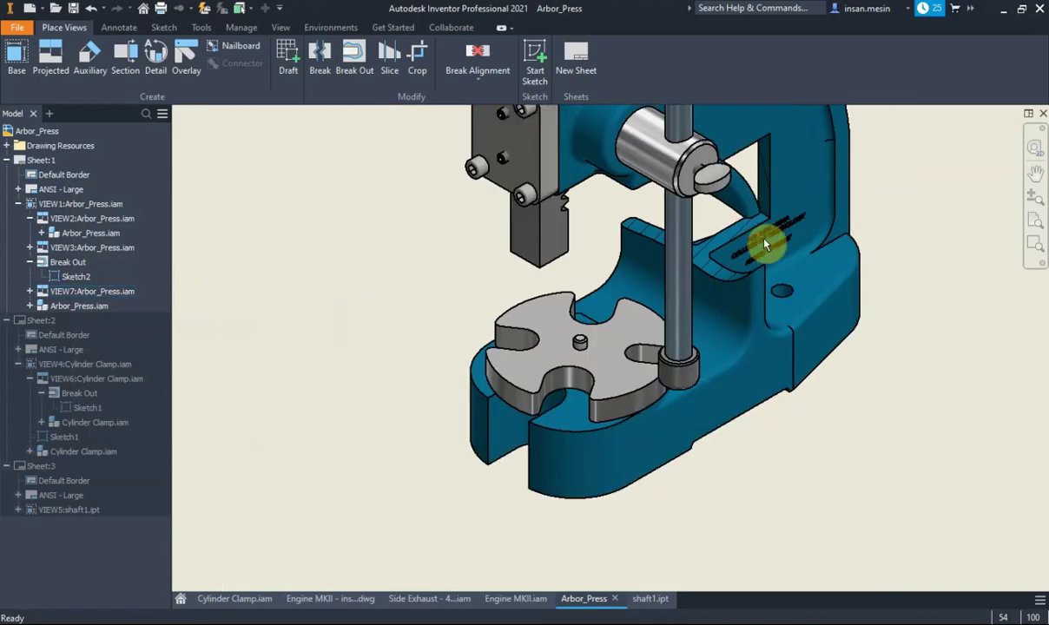
scroll(771, 251, "down", 5)
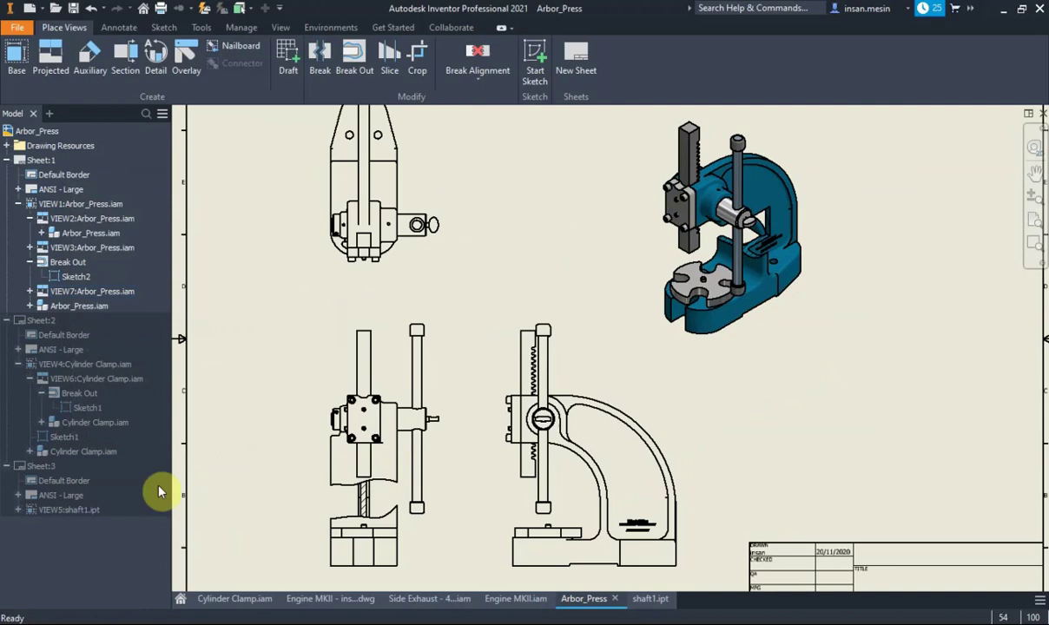
Edit the Break Out to a From Point depth of 10, picked on the isometric view
right_click(78, 265)
left_click(108, 304)
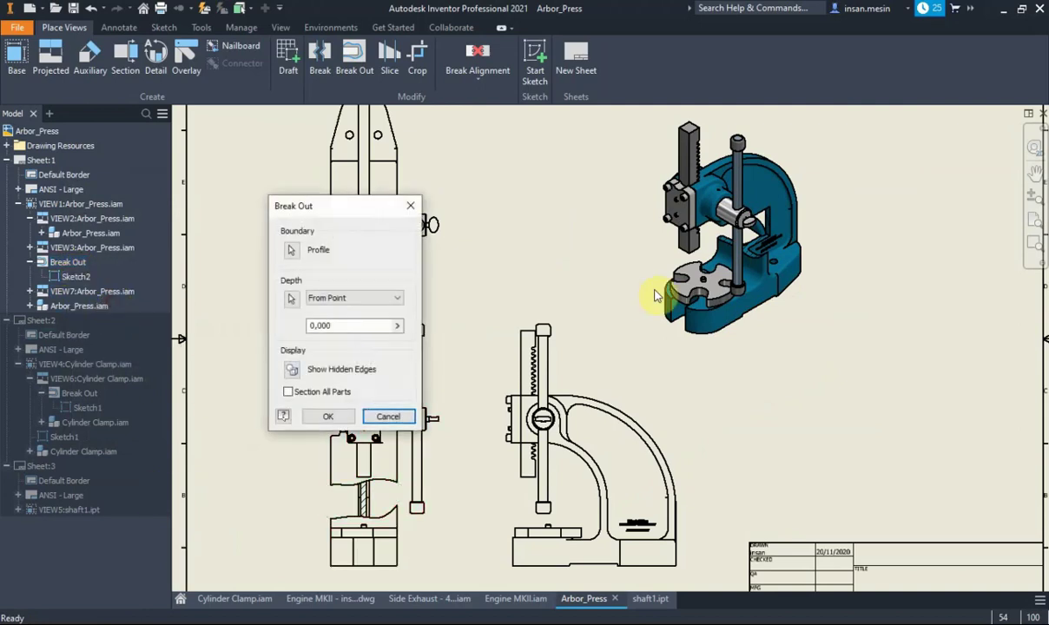
left_click(351, 325)
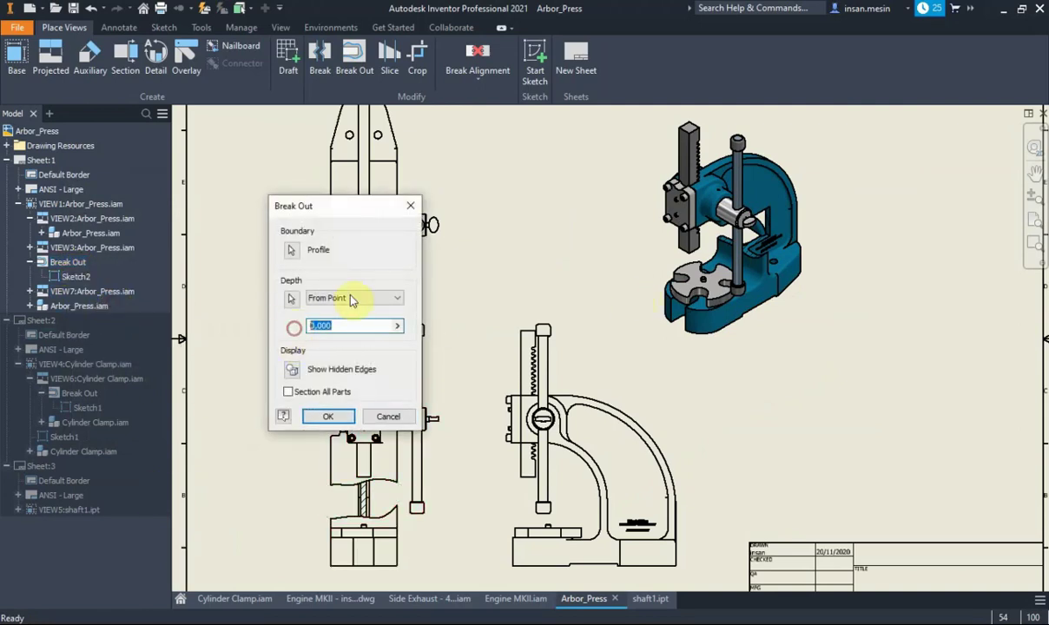
left_click(729, 262)
left_click(334, 417)
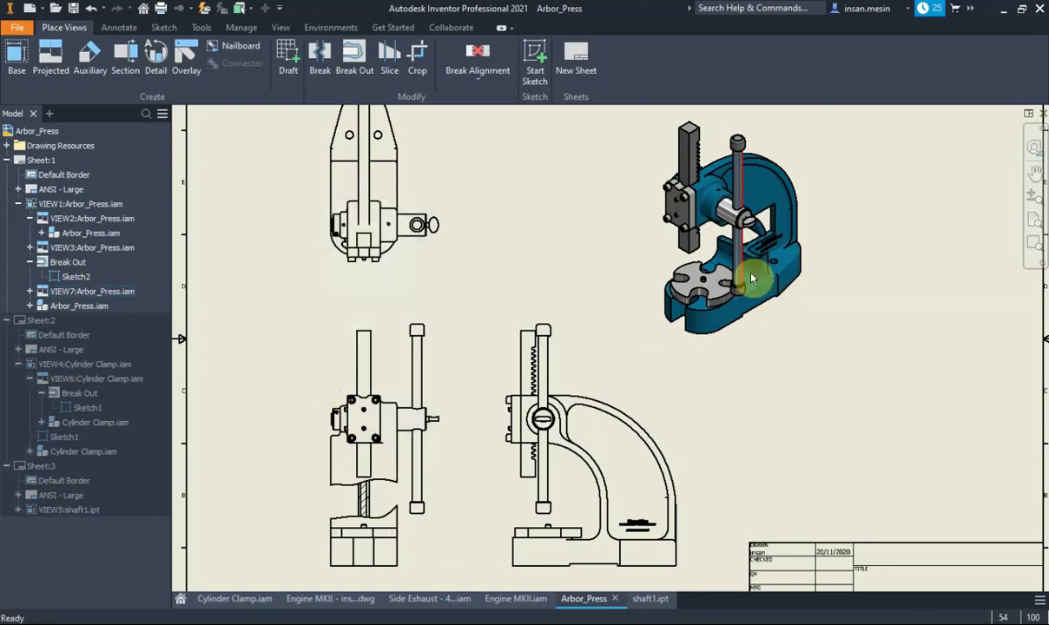
scroll(784, 230, "up", 3)
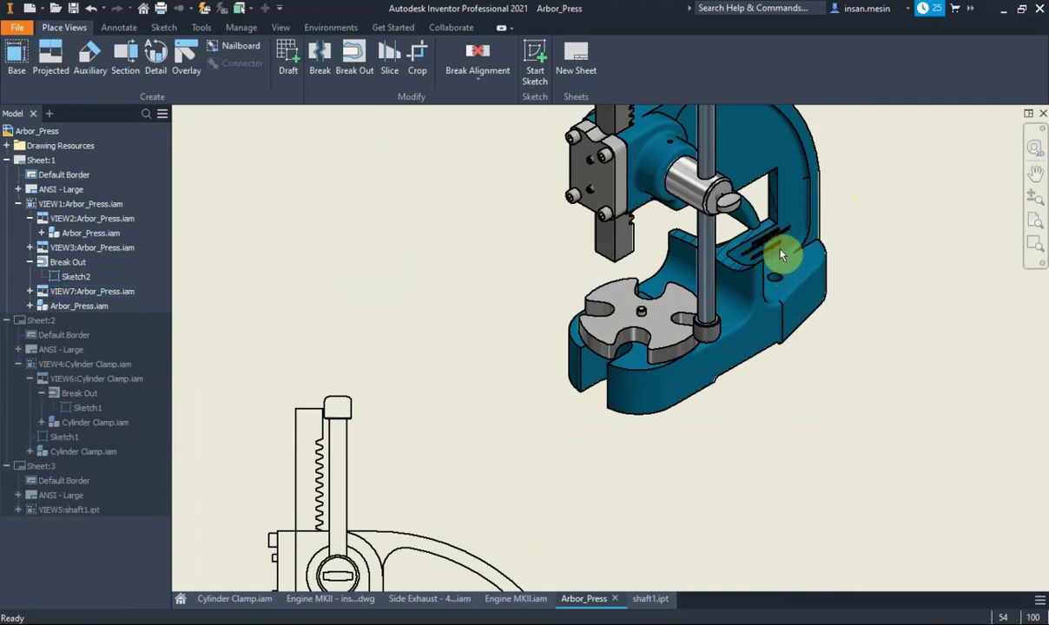
scroll(771, 261, "down", 2)
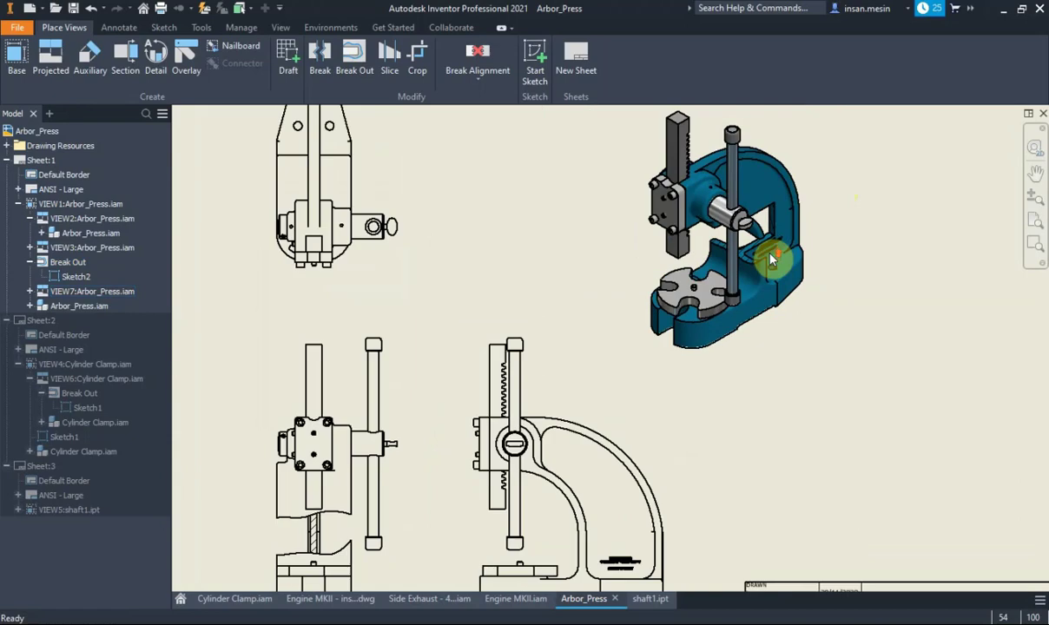
scroll(749, 264, "down", 2)
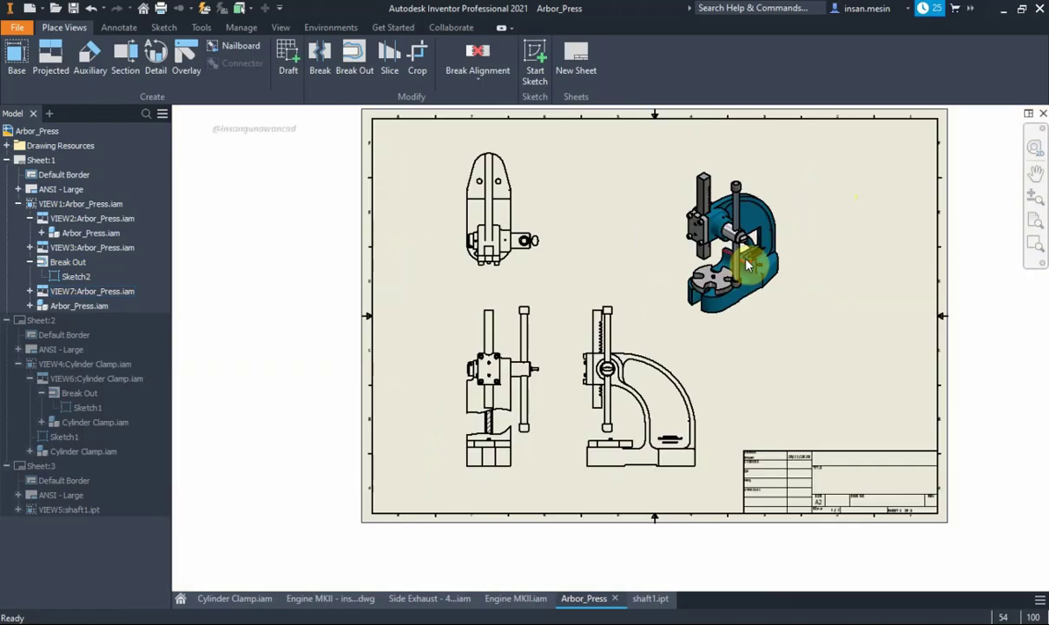
scroll(513, 412, "up", 2)
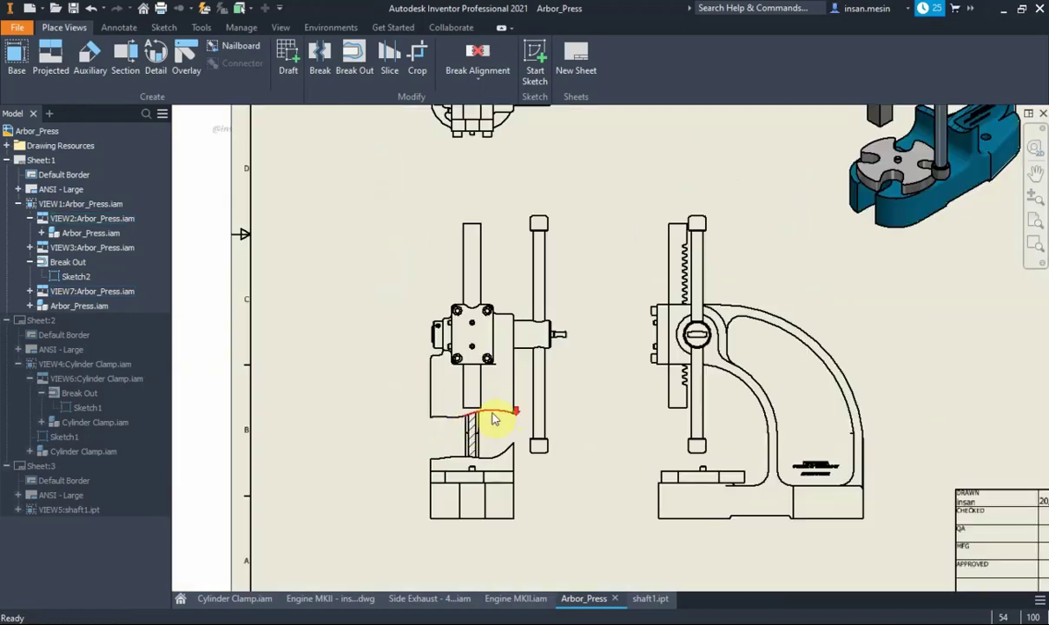
scroll(447, 427, "down", 2)
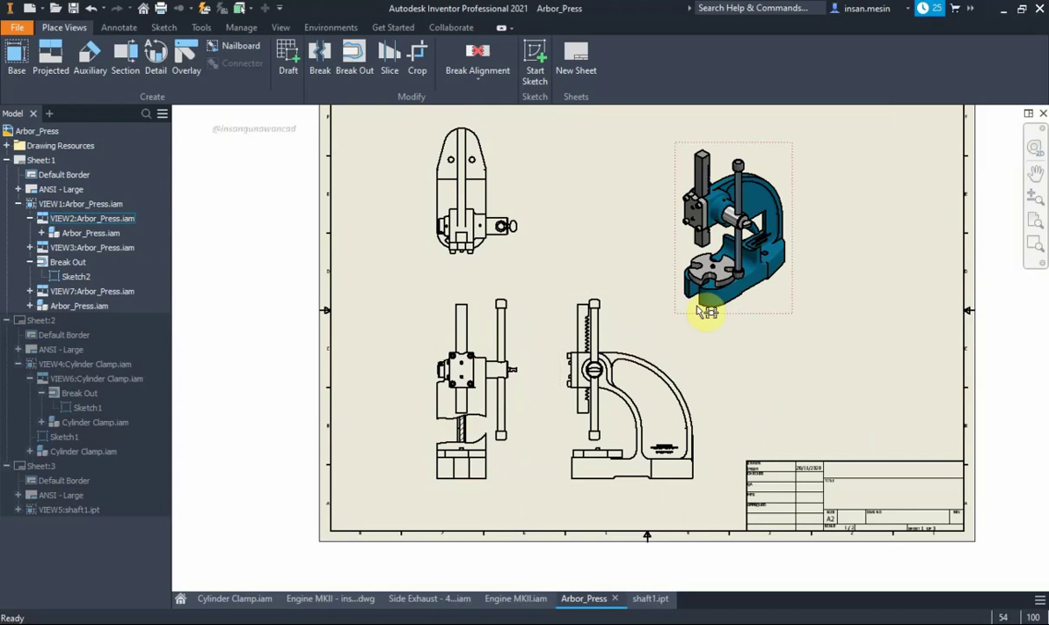
left_click(803, 180)
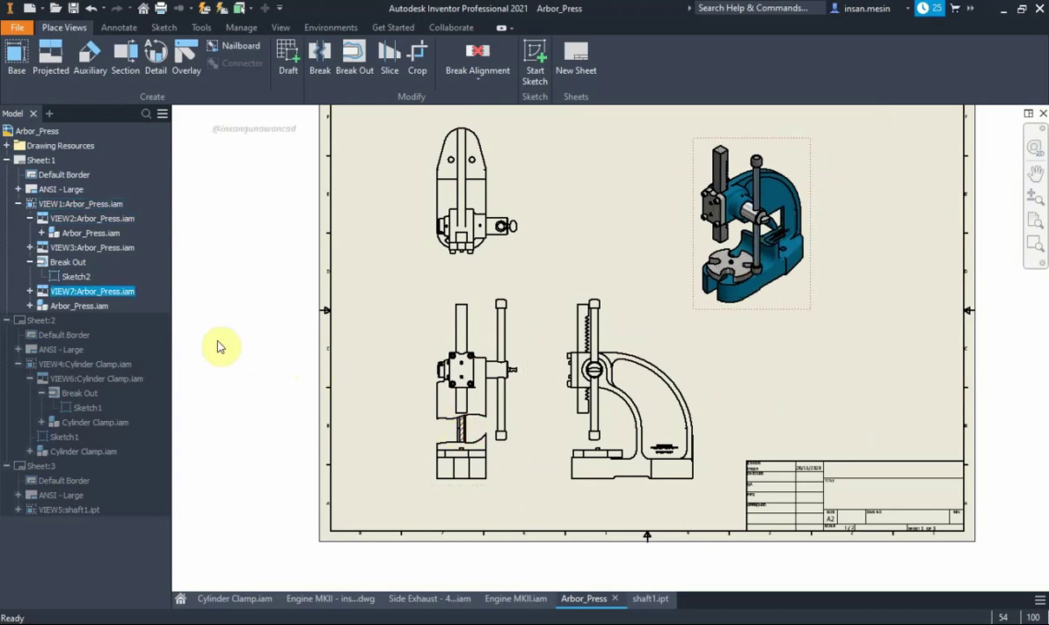
left_click(361, 348)
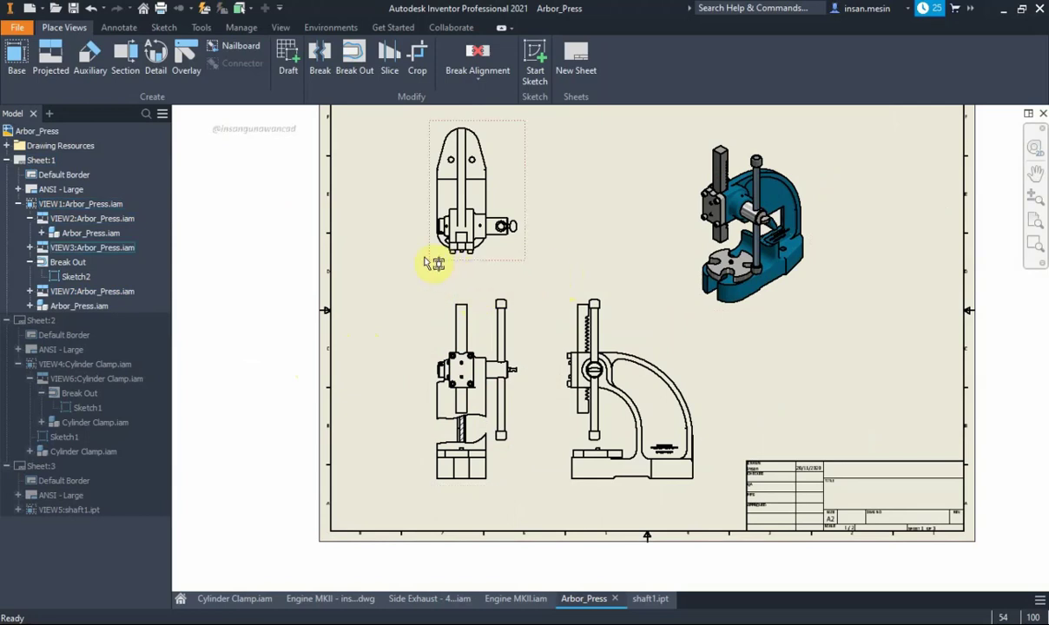
Start a sketch on the top view VIEW3 and draw a center-point circle on it
left_click(510, 197)
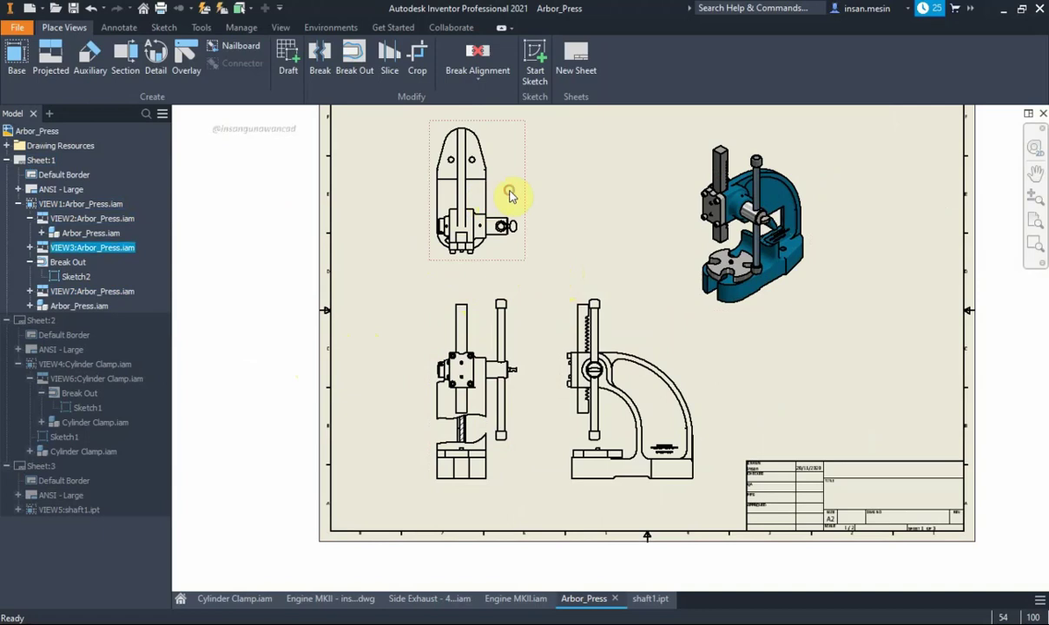
left_click(535, 54)
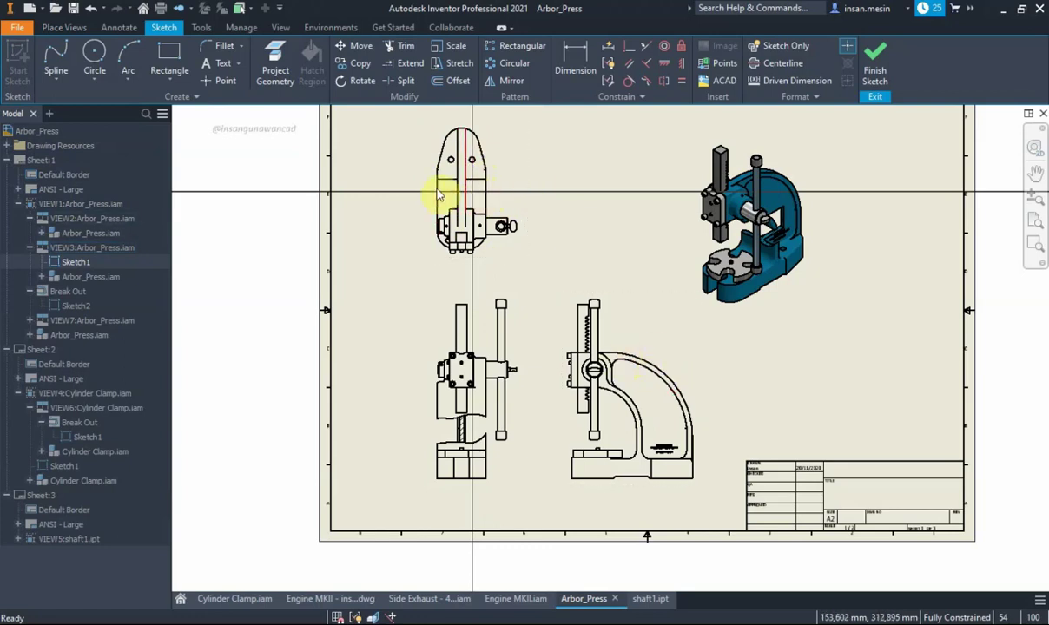
left_click(92, 55)
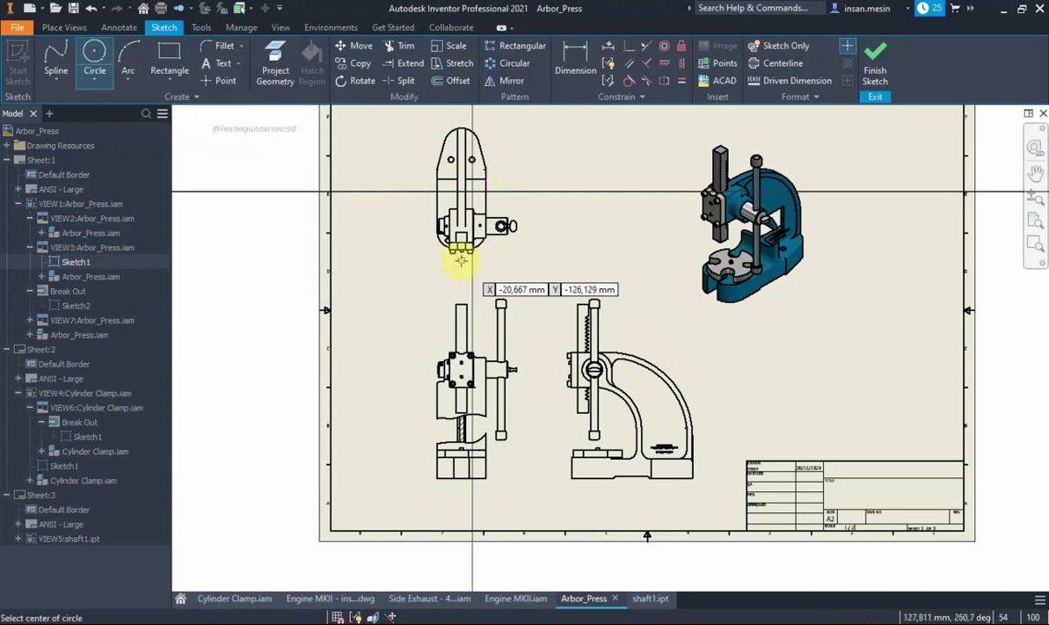
left_click(462, 252)
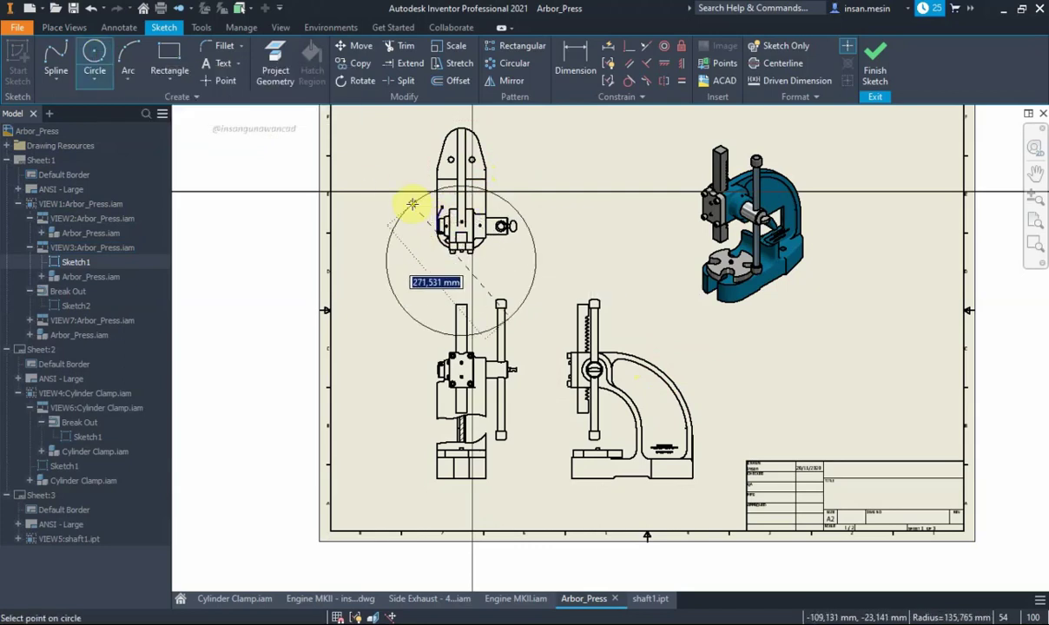
left_click(410, 211)
right_click(558, 218)
Drag the circle around the top view's lower end and finish the sketch
left_click(605, 224)
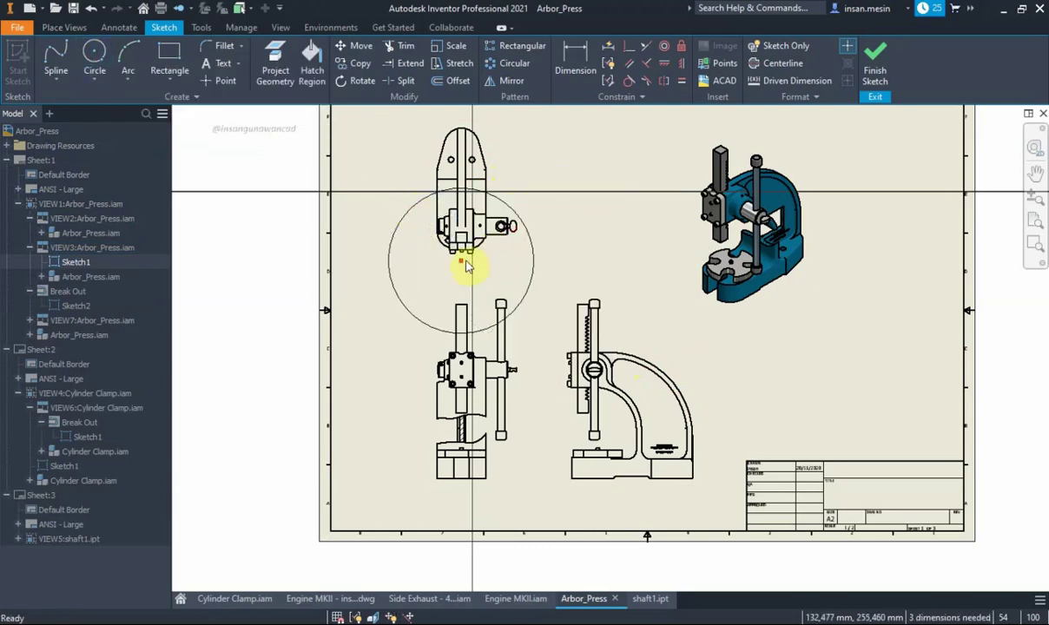
mouse_move(463, 253)
left_mouse_down()
mouse_move(468, 217)
mouse_move(497, 181)
left_mouse_up()
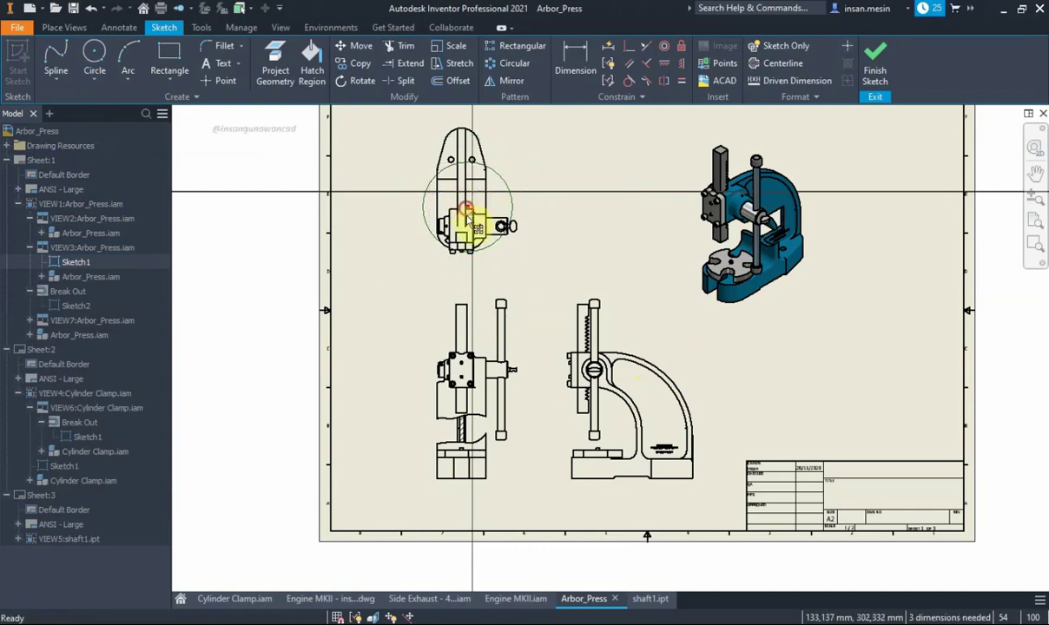
left_click_drag(469, 217, 450, 230)
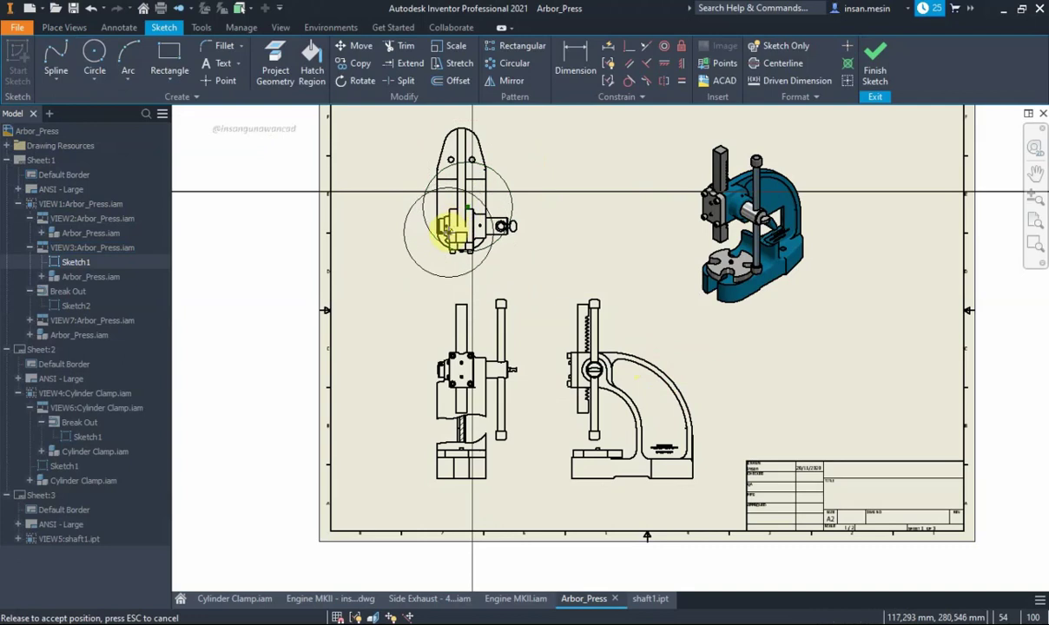
left_click_drag(450, 230, 448, 231)
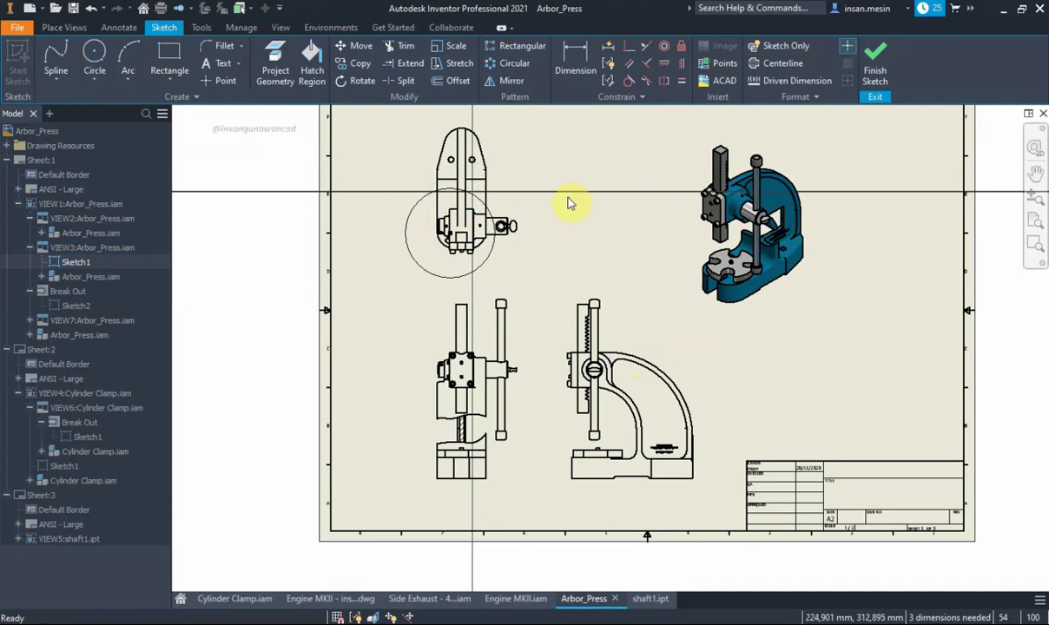
left_click(872, 53)
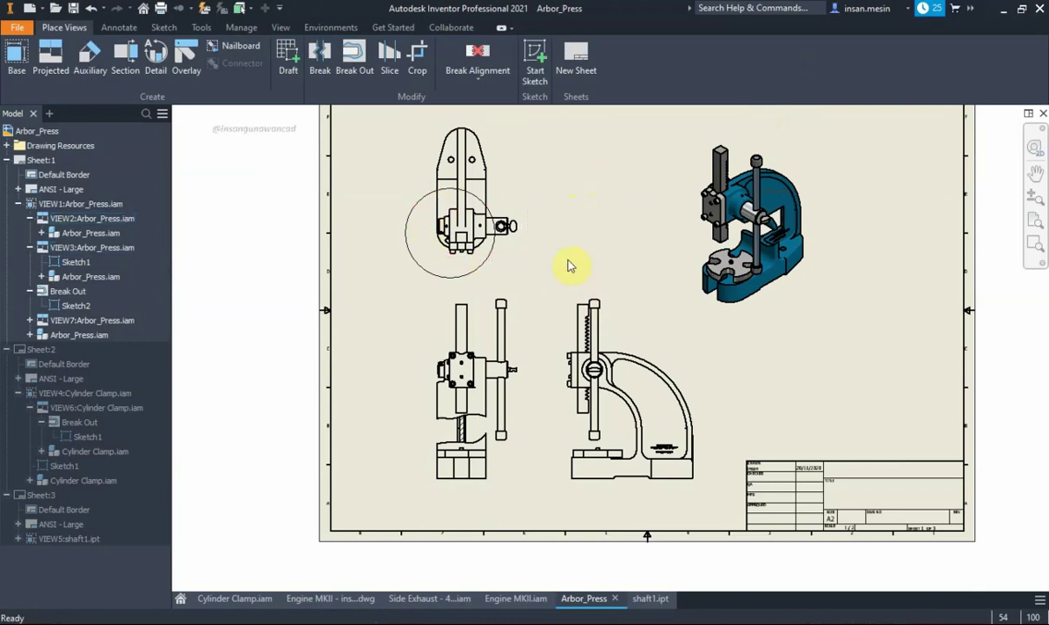
left_click(656, 310)
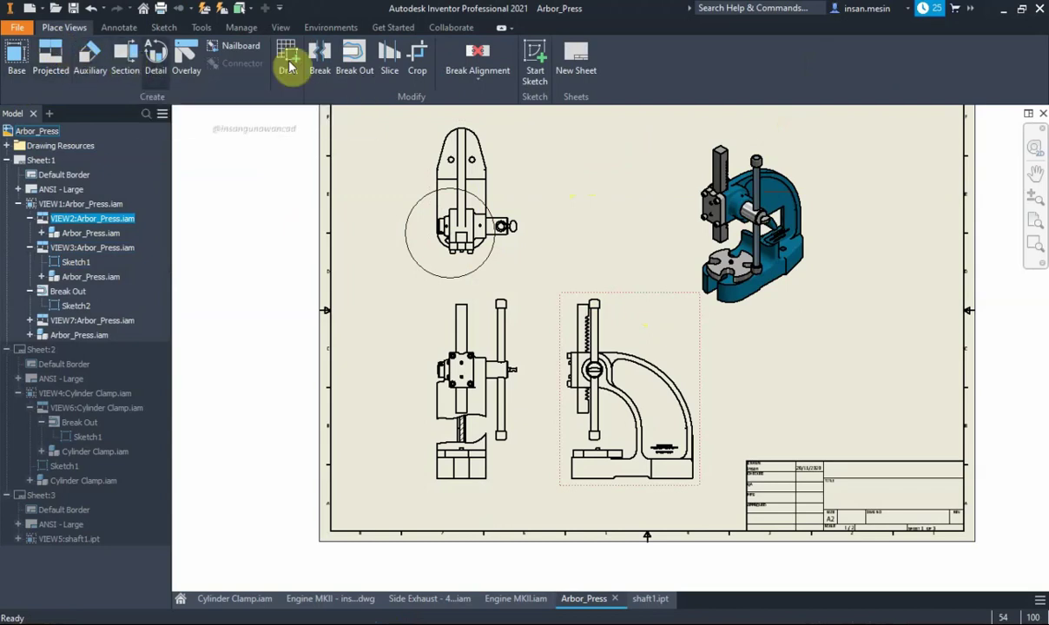
Draw a three-point spline across VIEW2's lower frame, flatten its middle, and finish the sketch
left_click(535, 61)
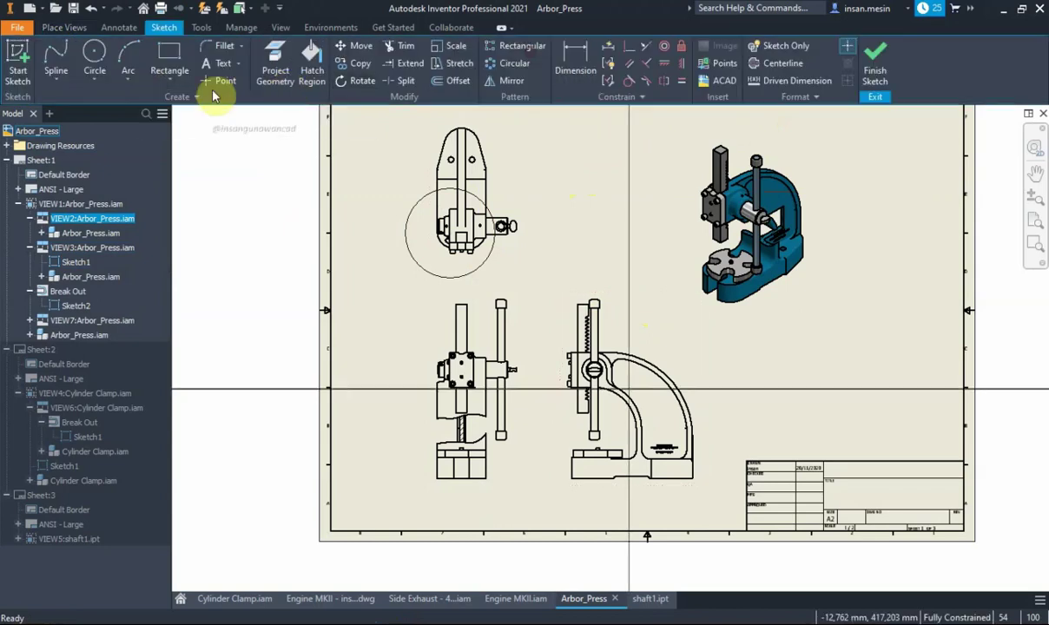
left_click(54, 58)
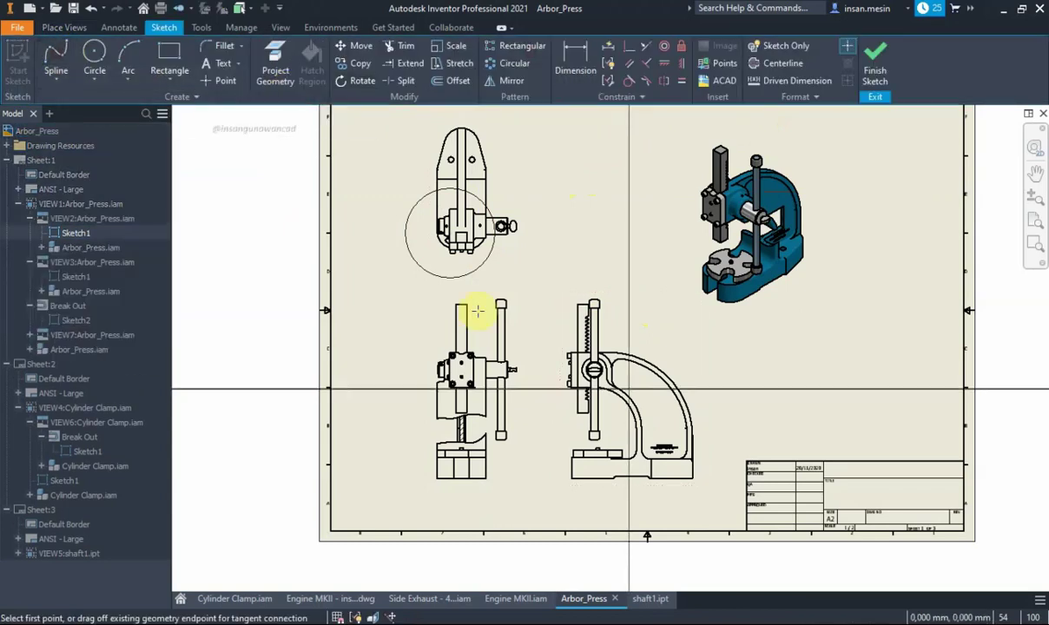
left_click(549, 423)
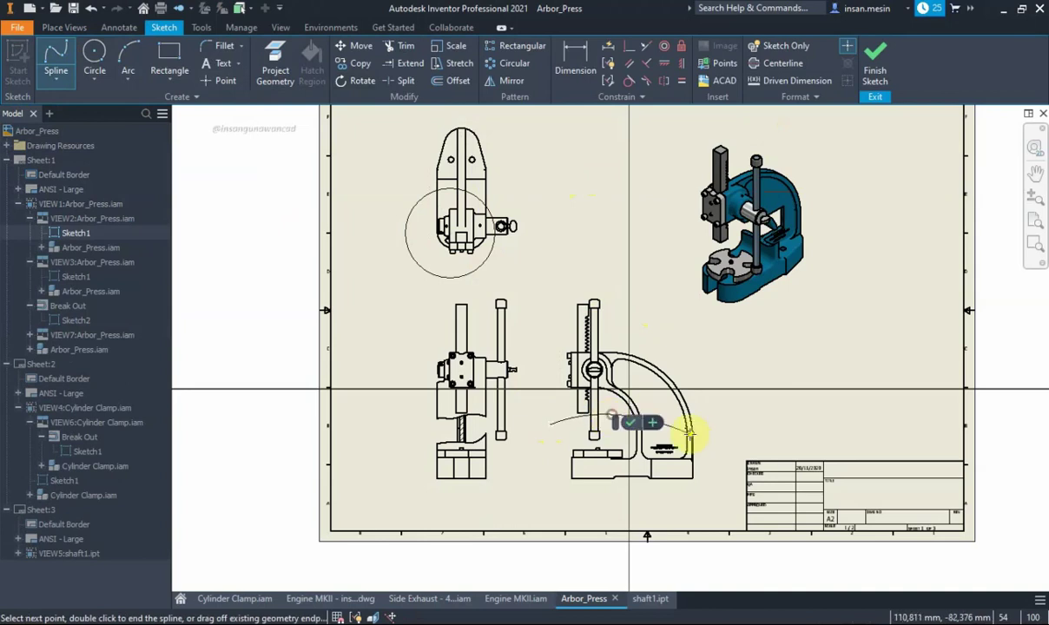
left_click(668, 434)
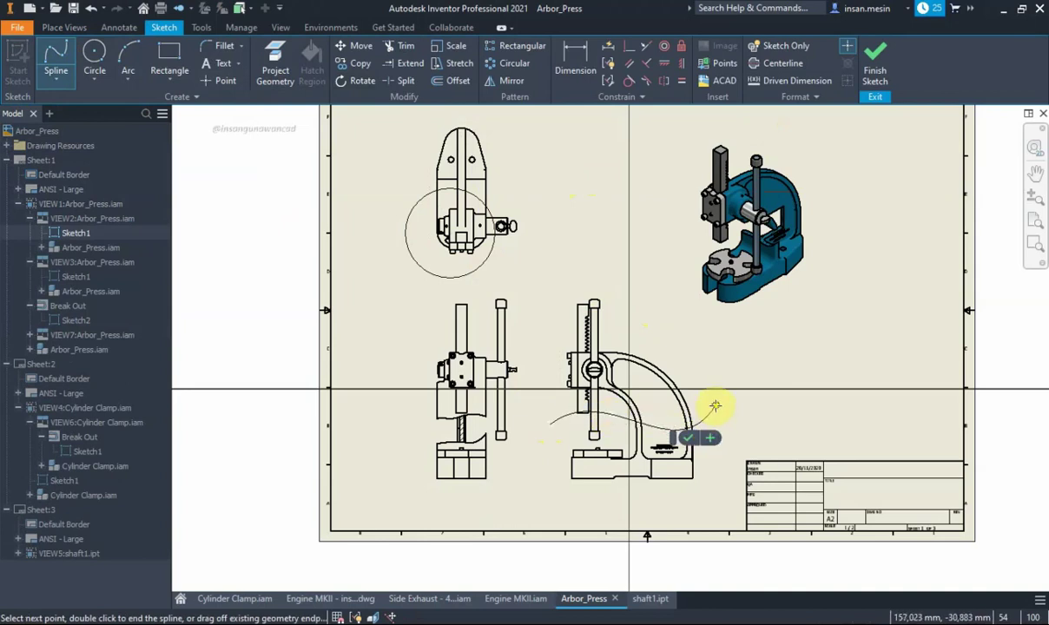
left_click(715, 405)
right_click(715, 405)
left_click(746, 395)
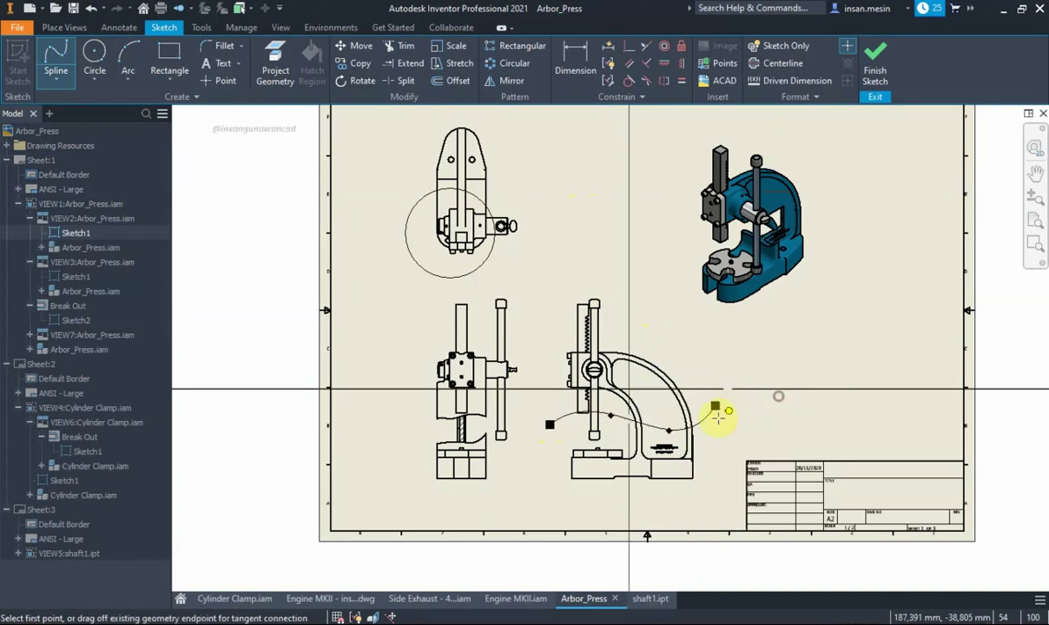
right_click(680, 293)
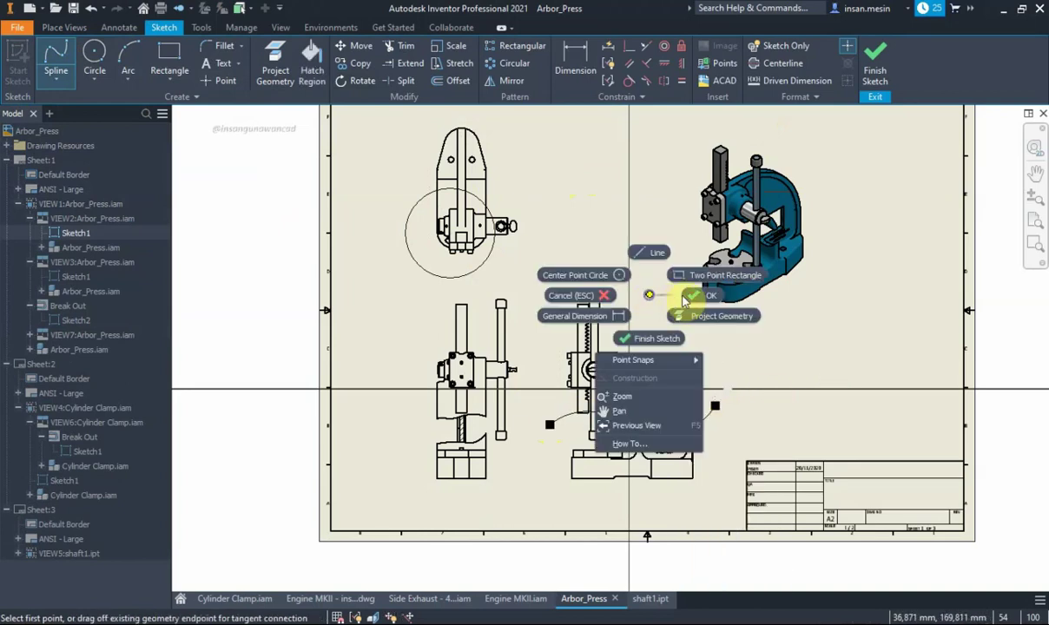
left_click(555, 356)
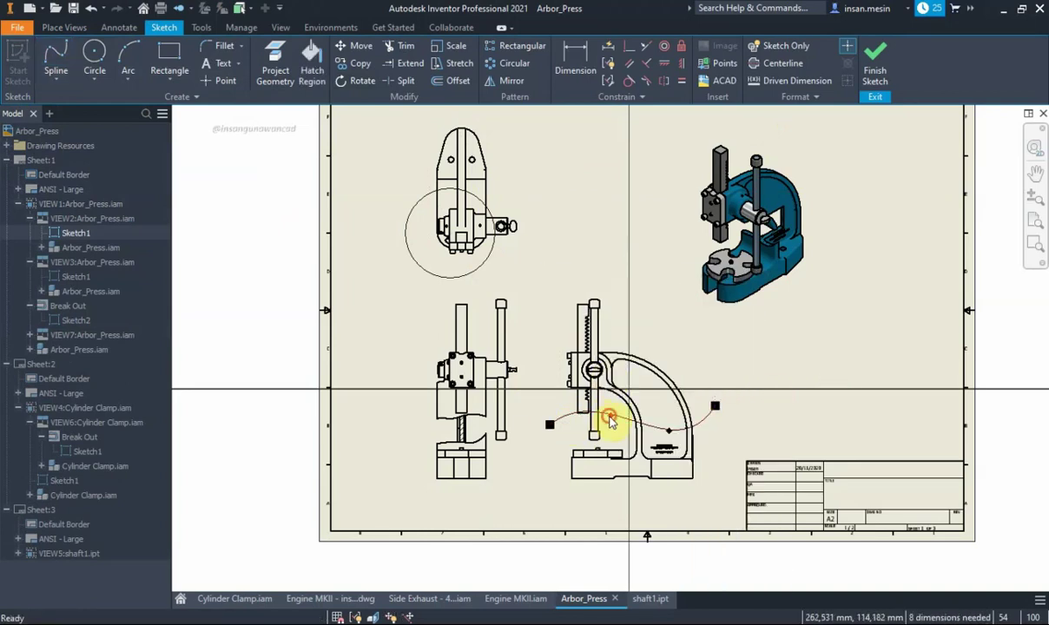
left_click_drag(610, 420, 610, 425)
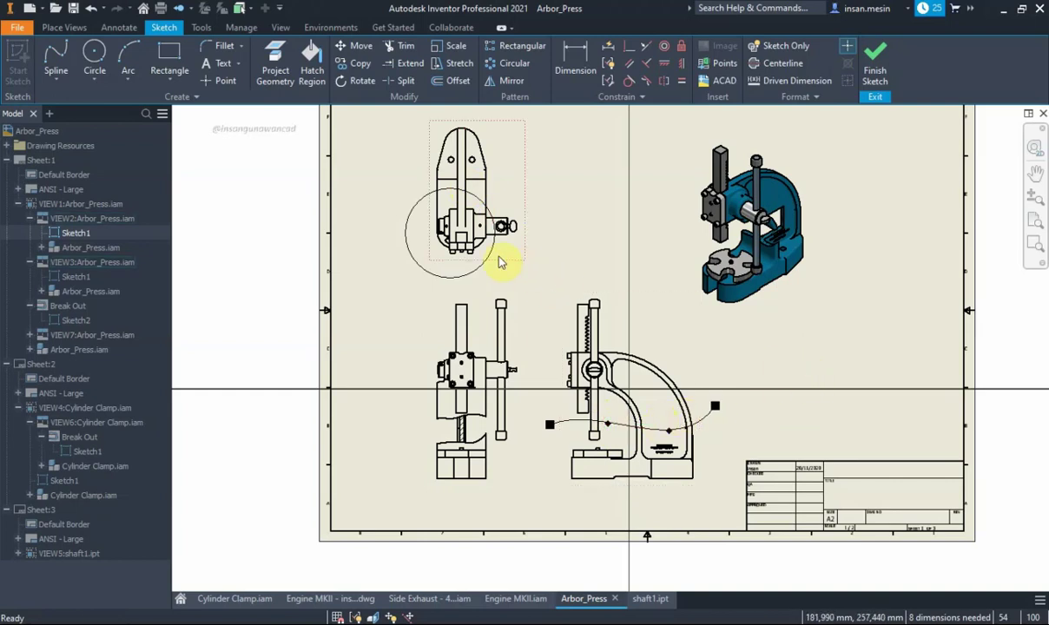
left_click(870, 79)
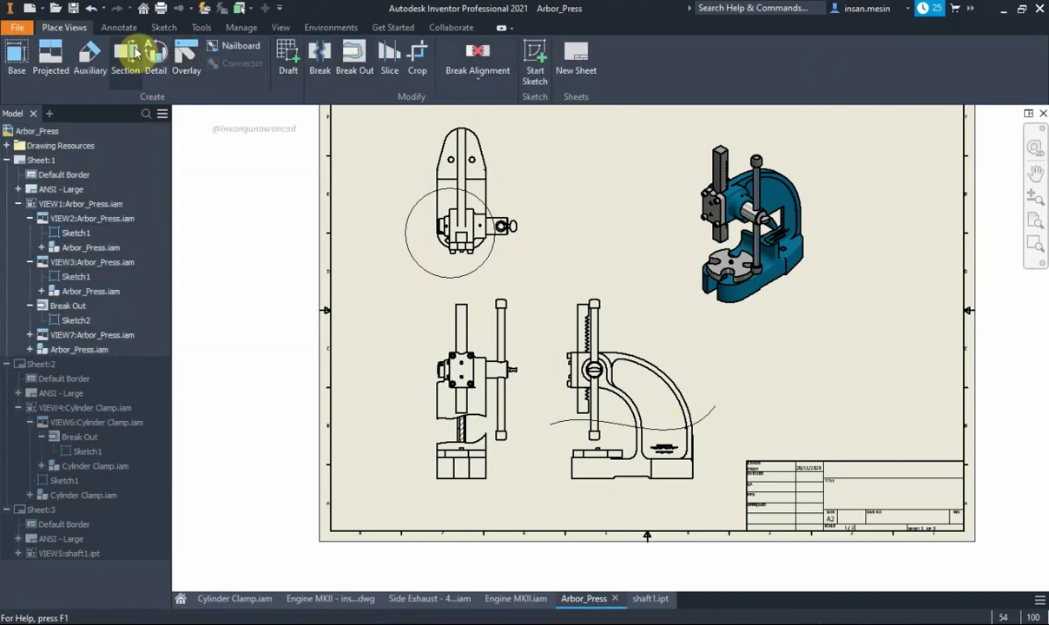
Break out the top view VIEW3 with To Sketch depth, using the VIEW2 spline
left_click(355, 58)
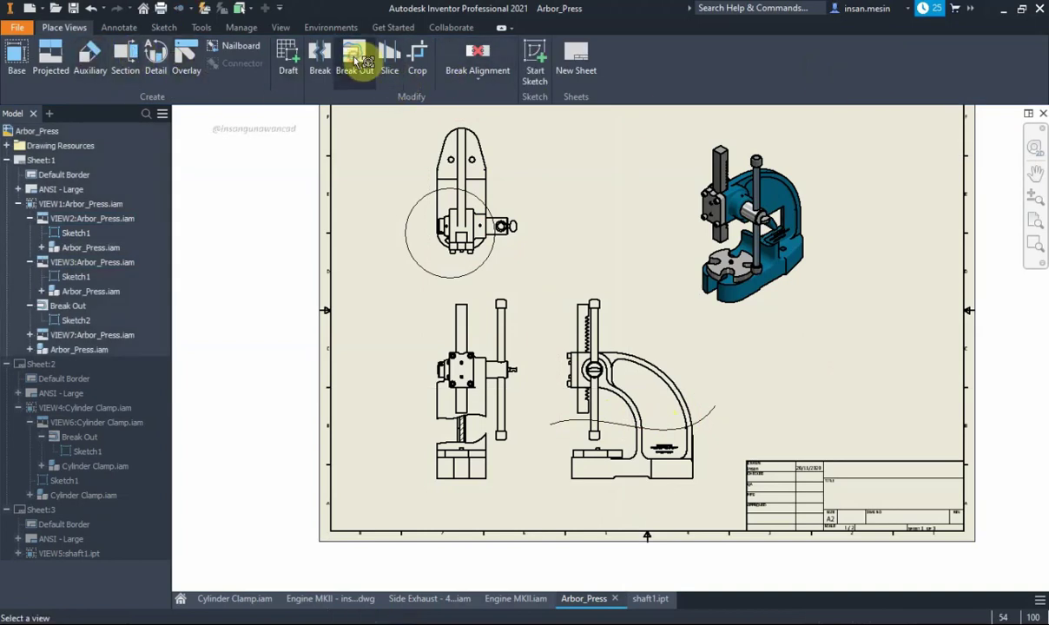
left_click(518, 188)
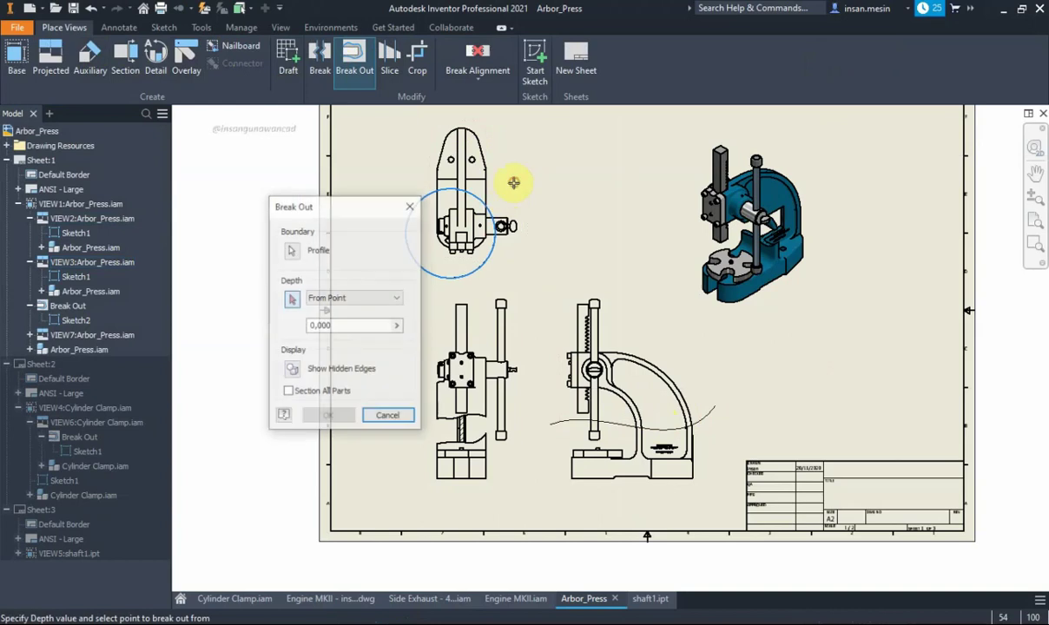
left_click(390, 298)
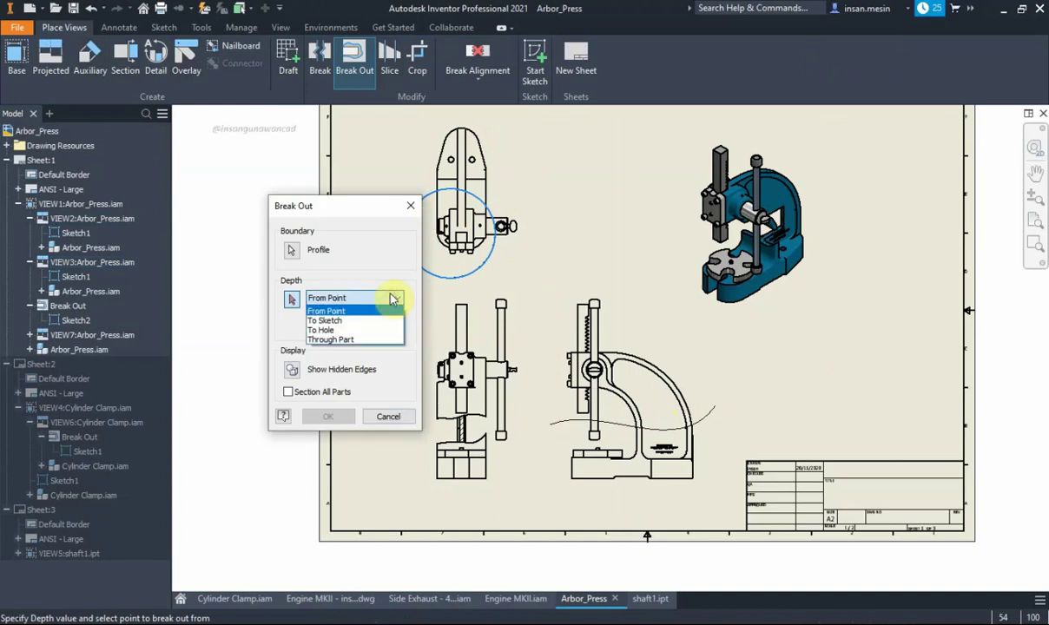
left_click(372, 321)
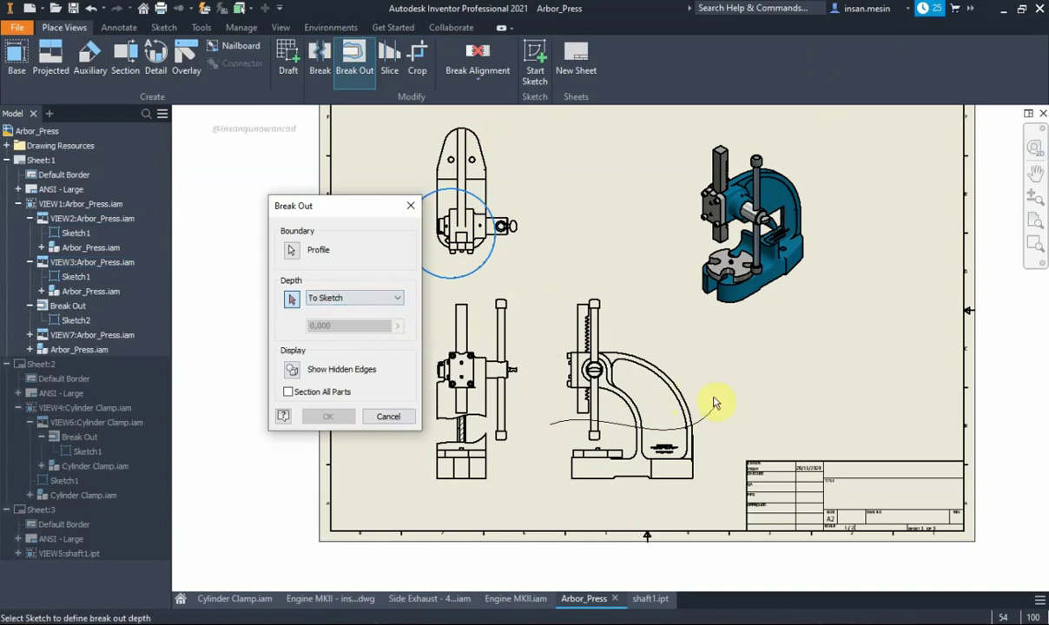
left_click(708, 425)
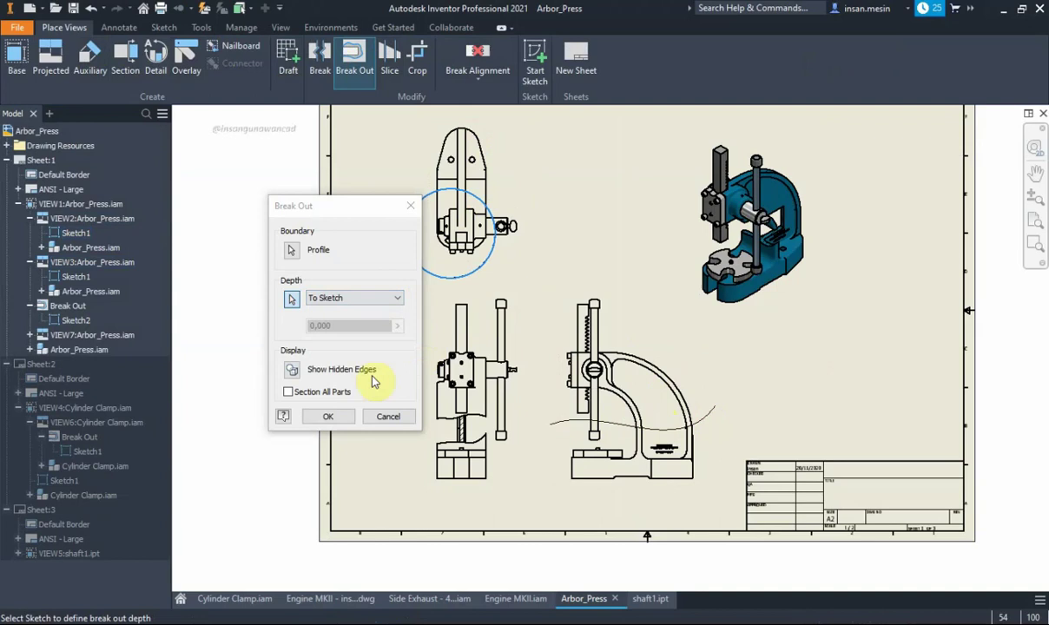
left_click(329, 417)
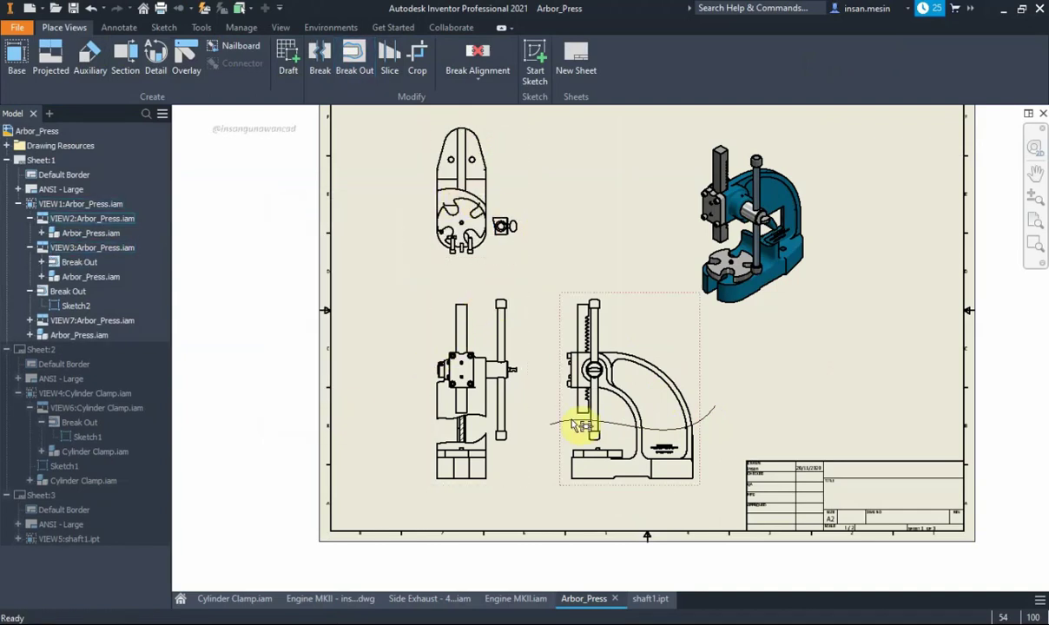
scroll(460, 241, "up", 3)
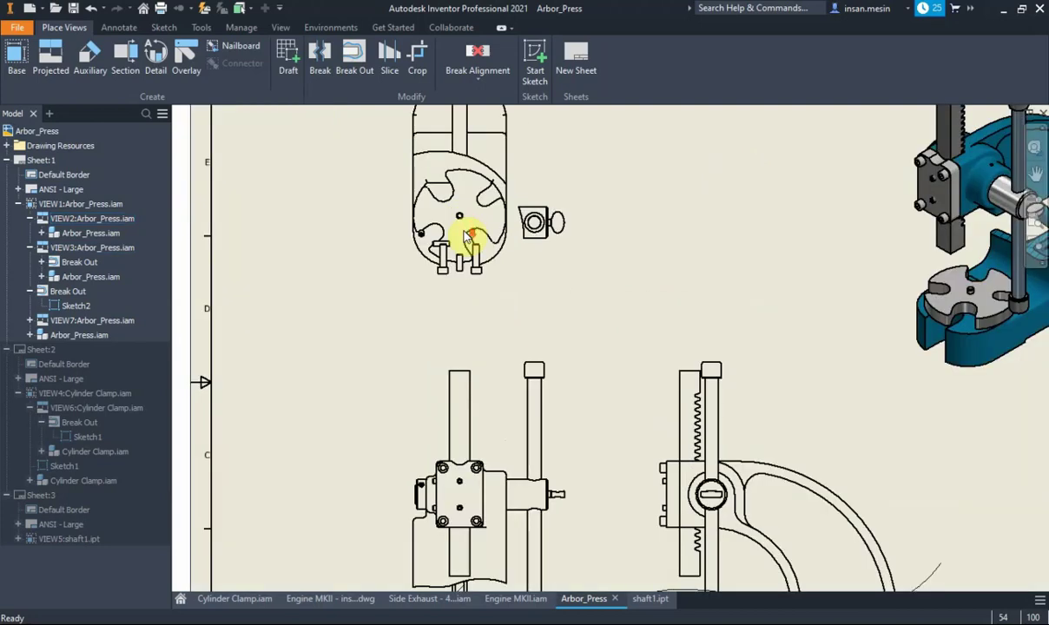
scroll(464, 239, "up", 2)
scroll(464, 239, "down", 5)
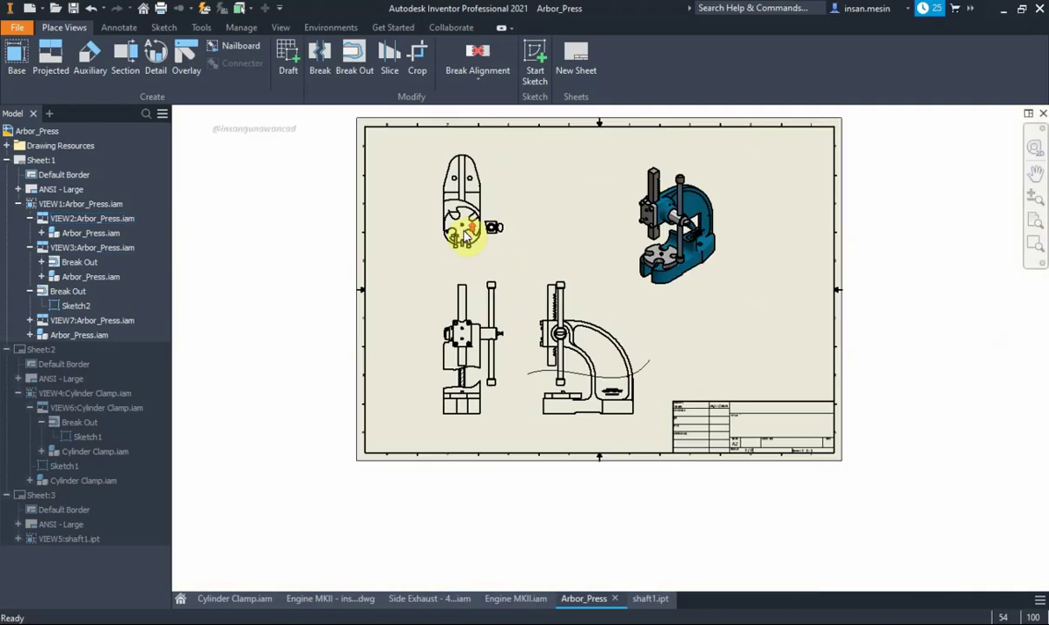
scroll(464, 233, "up", 2)
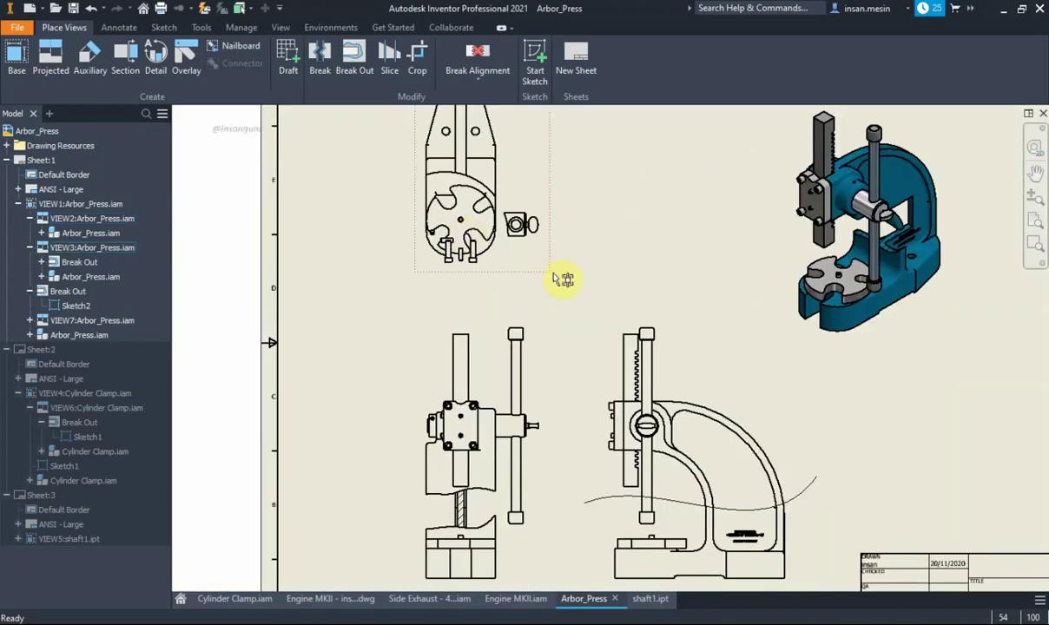
scroll(468, 239, "up", 3)
scroll(464, 252, "up", 1)
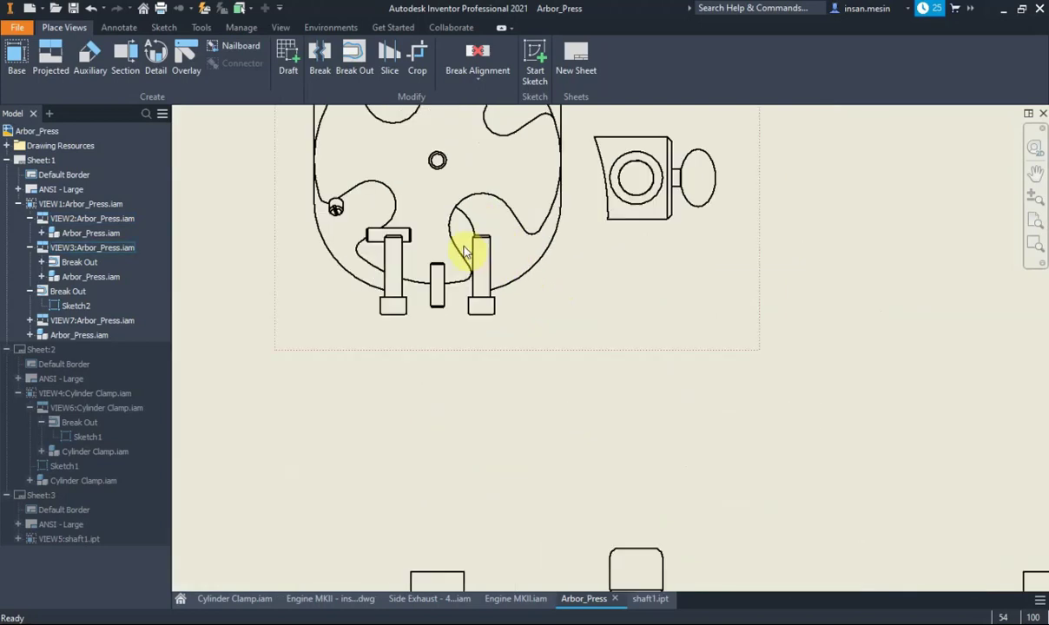
scroll(397, 243, "down", 4)
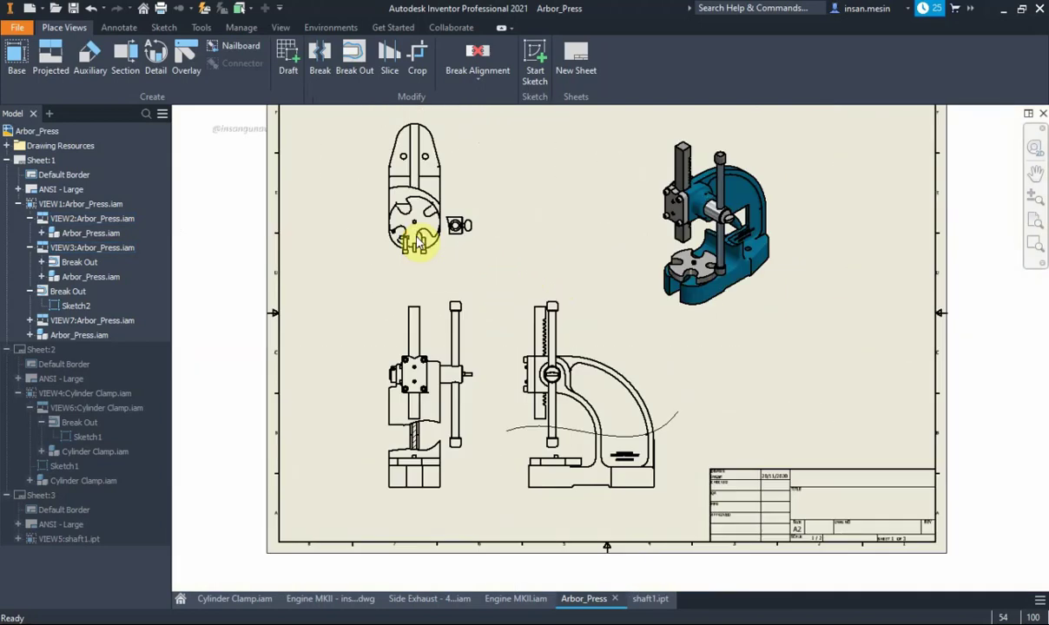
scroll(417, 241, "up", 2)
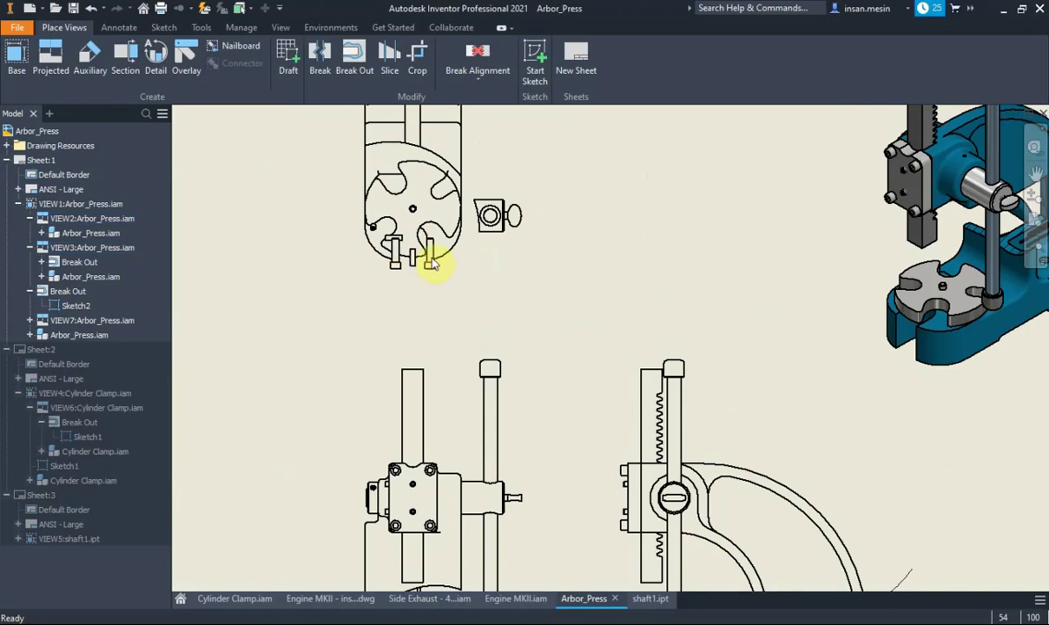
scroll(432, 265, "down", 3)
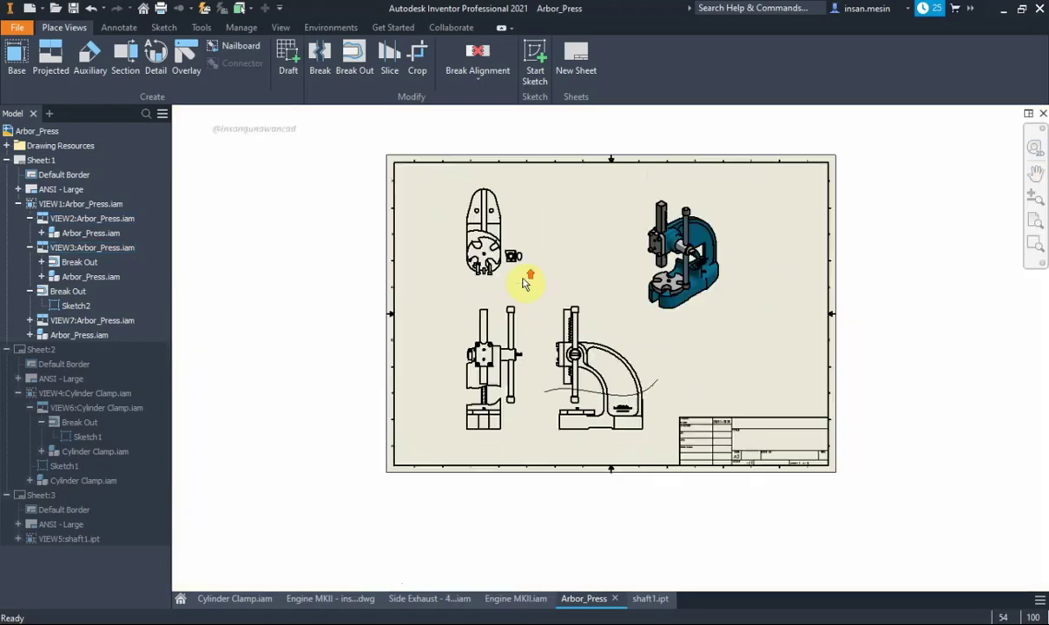
Enable Section All Parts on the top view's Break Out, then fit the sheet
right_click(77, 264)
left_click(165, 299)
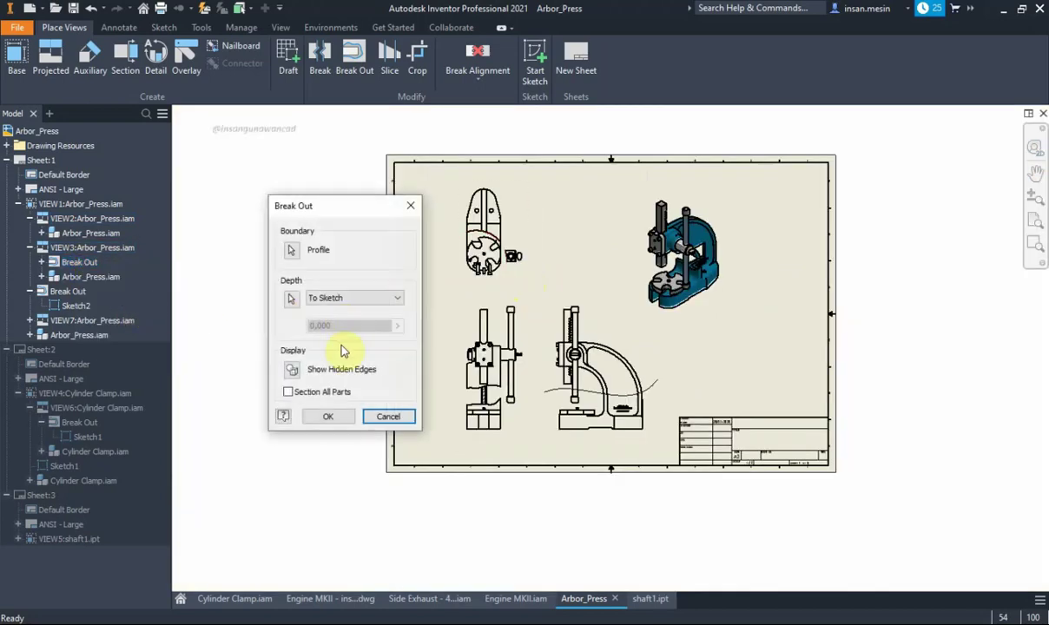
left_click(295, 392)
left_click(328, 416)
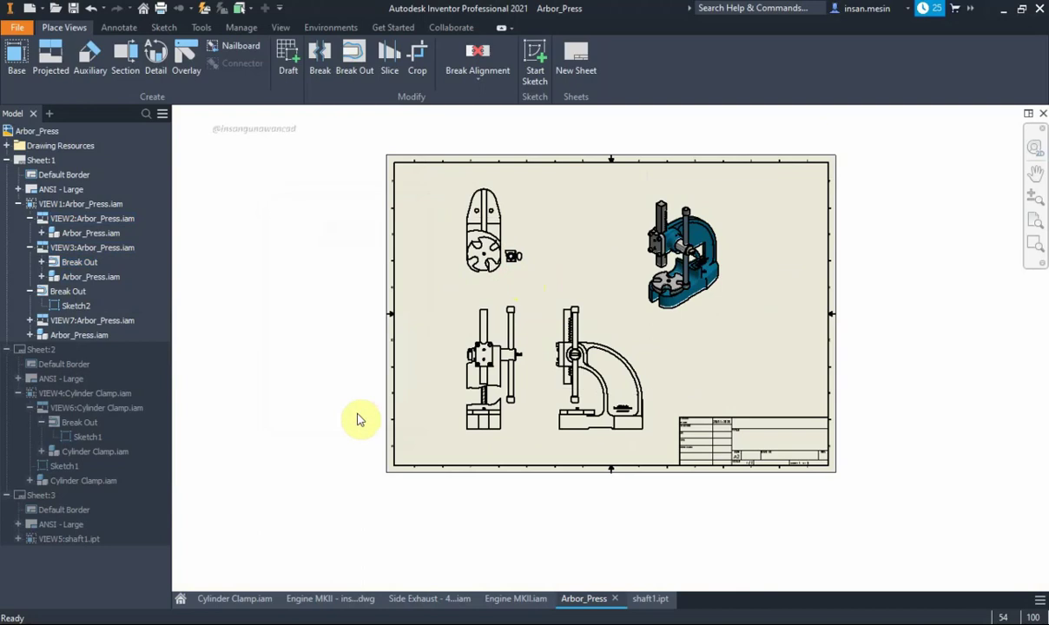
scroll(486, 269, "up", 2)
scroll(504, 247, "up", 2)
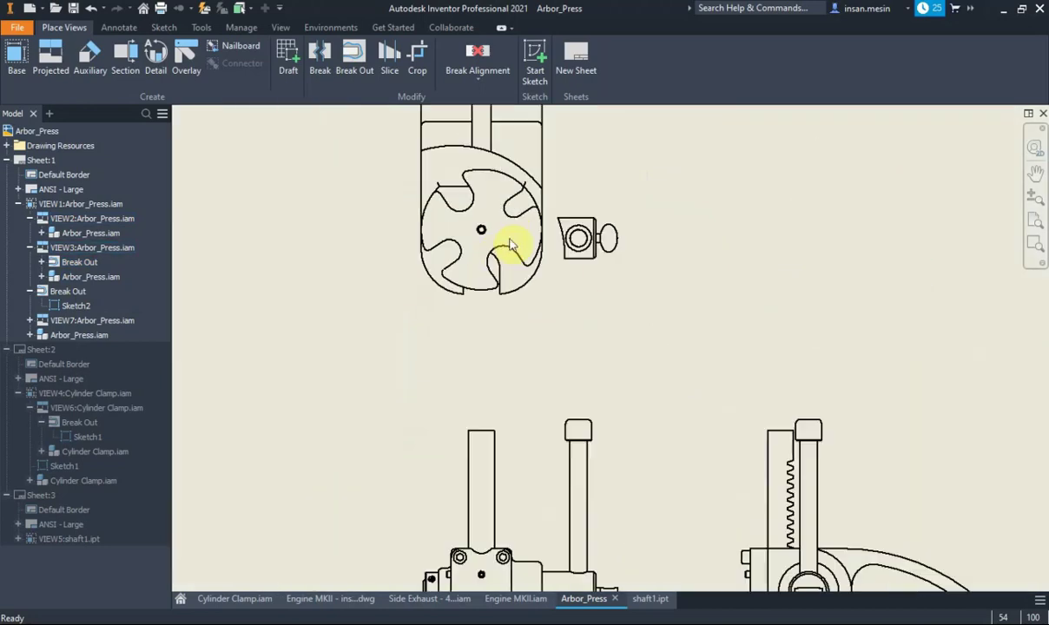
scroll(415, 244, "down", 2)
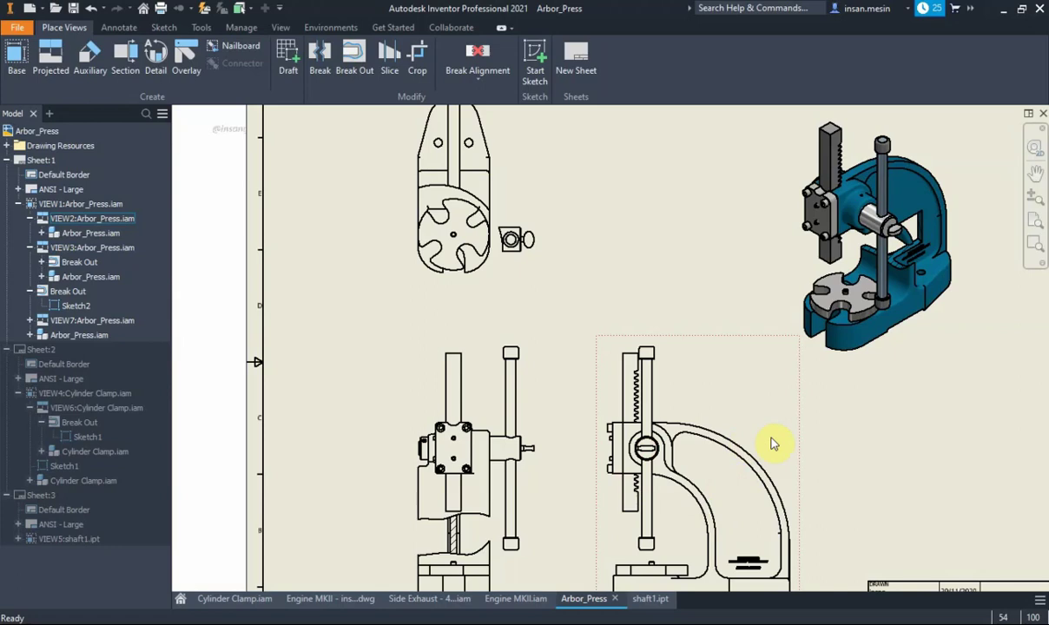
middle_click_drag(757, 440, 730, 441)
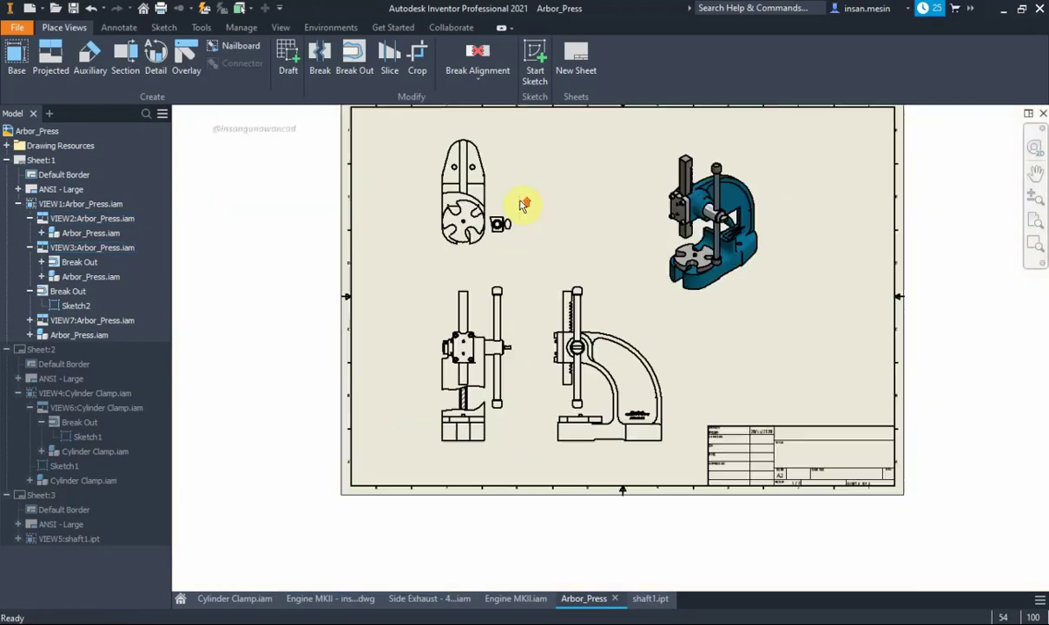
key("Home")
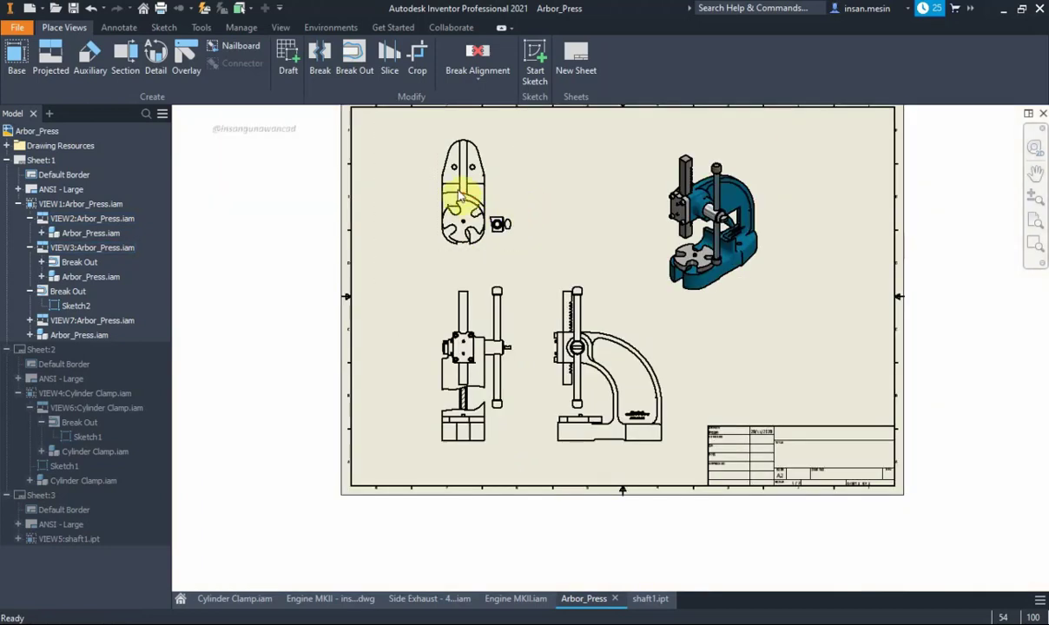
Edit the Break Out's boundary sketch, shifting its circle up and slightly left
double_click(76, 305)
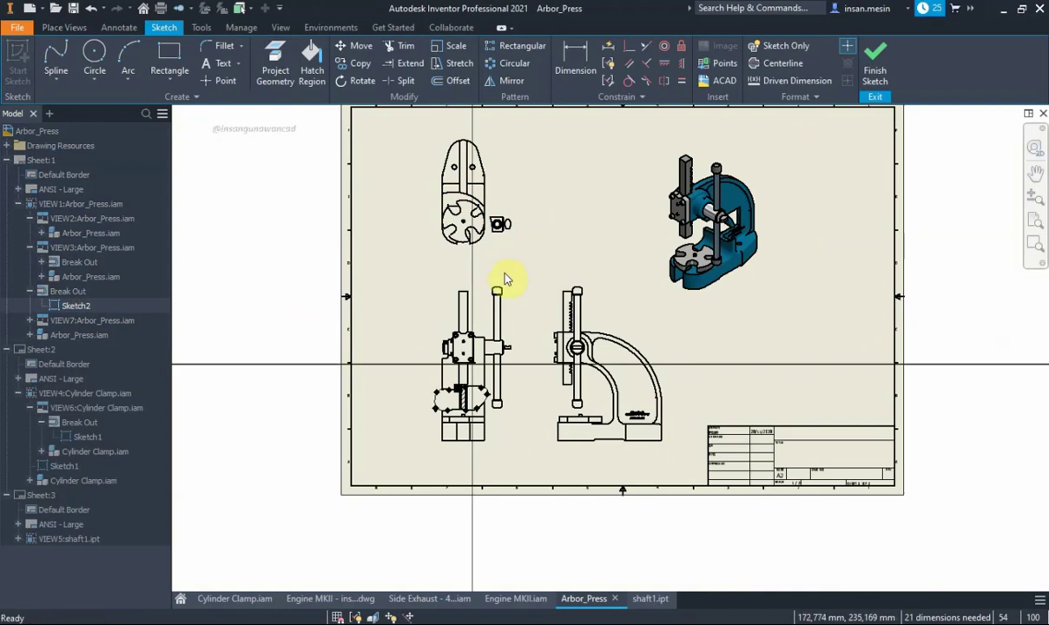
right_click_drag(499, 286, 425, 289)
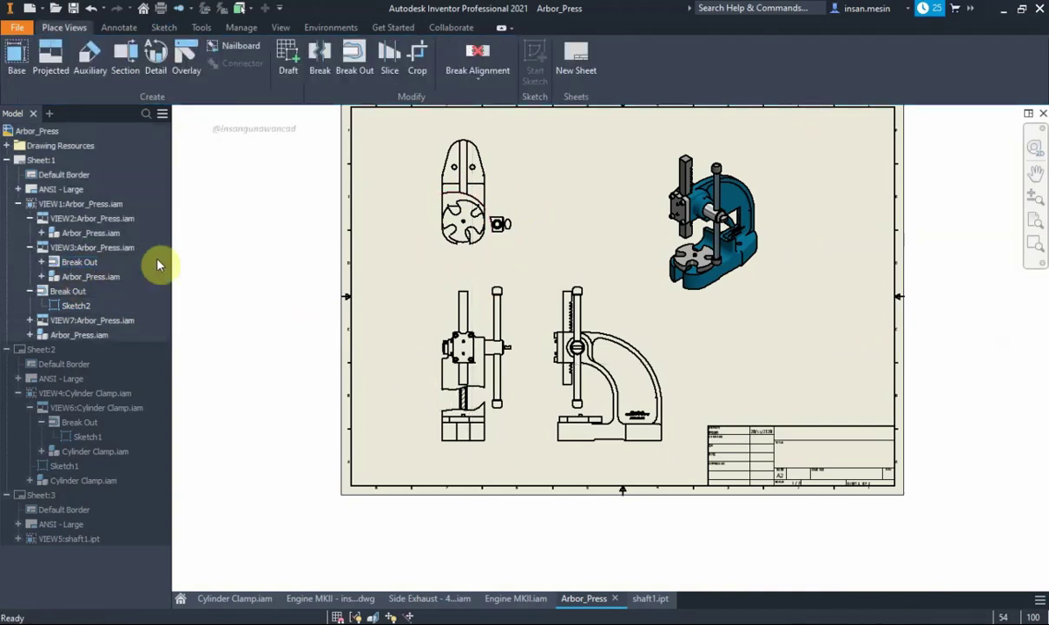
left_click(41, 262)
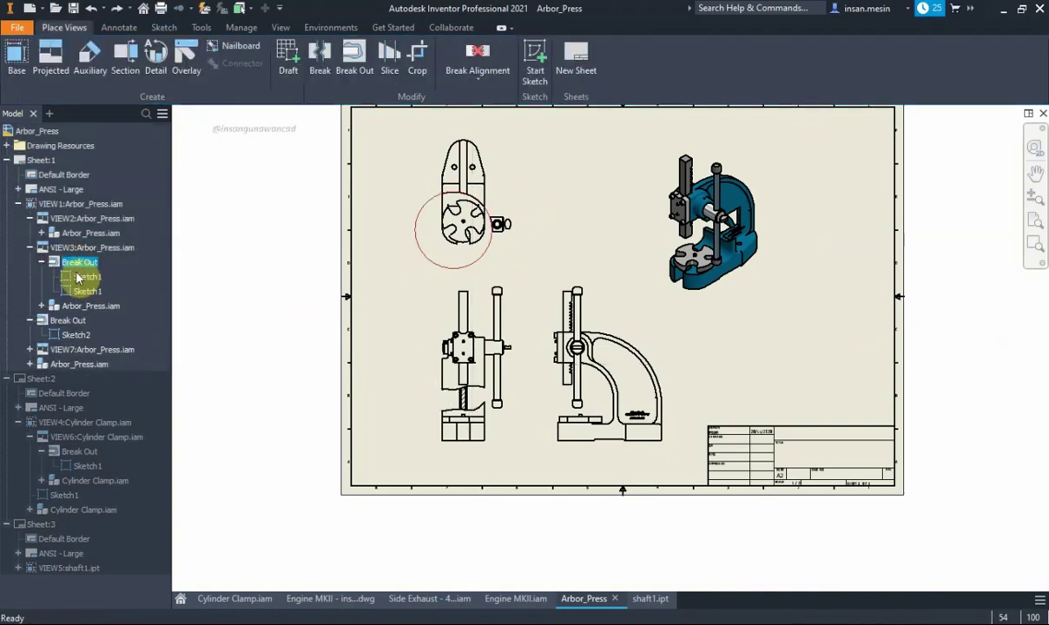
double_click(86, 277)
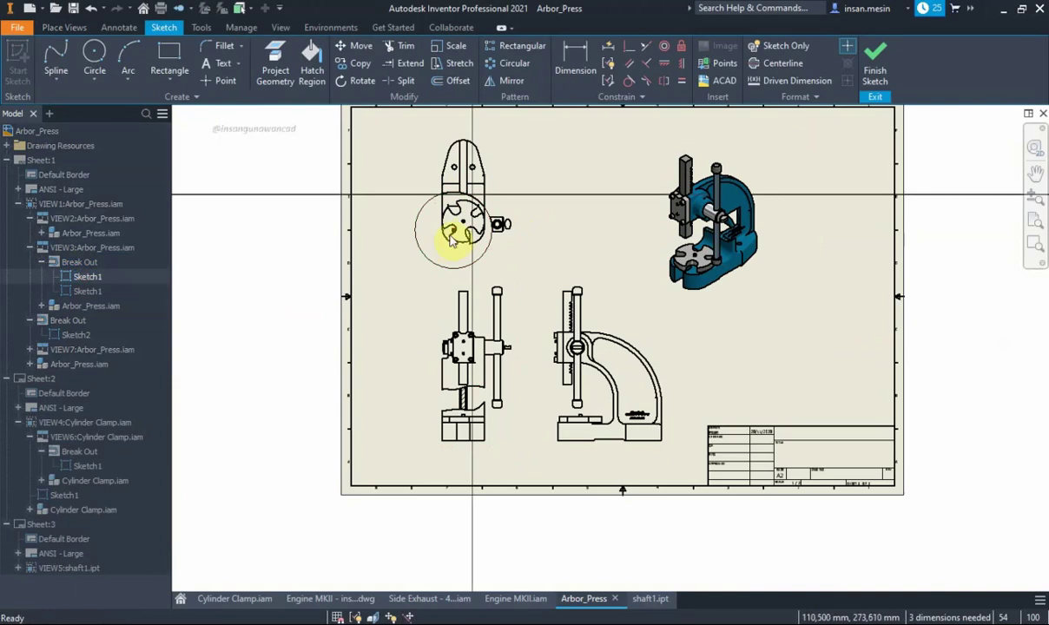
left_click_drag(456, 234, 453, 213)
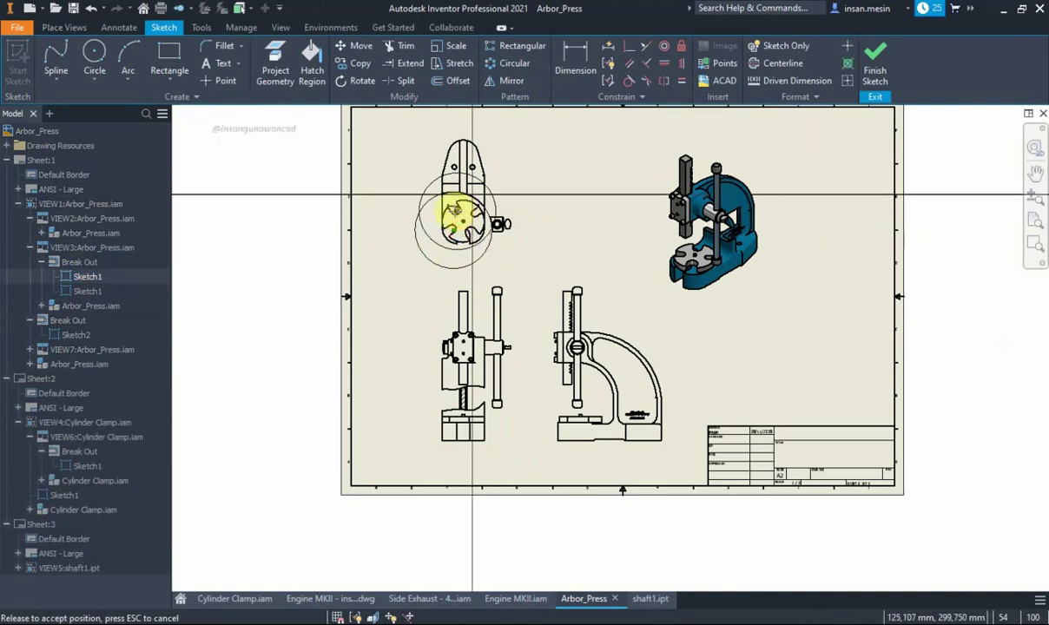
mouse_move(453, 213)
left_mouse_down()
mouse_move(465, 211)
mouse_move(402, 208)
left_mouse_up()
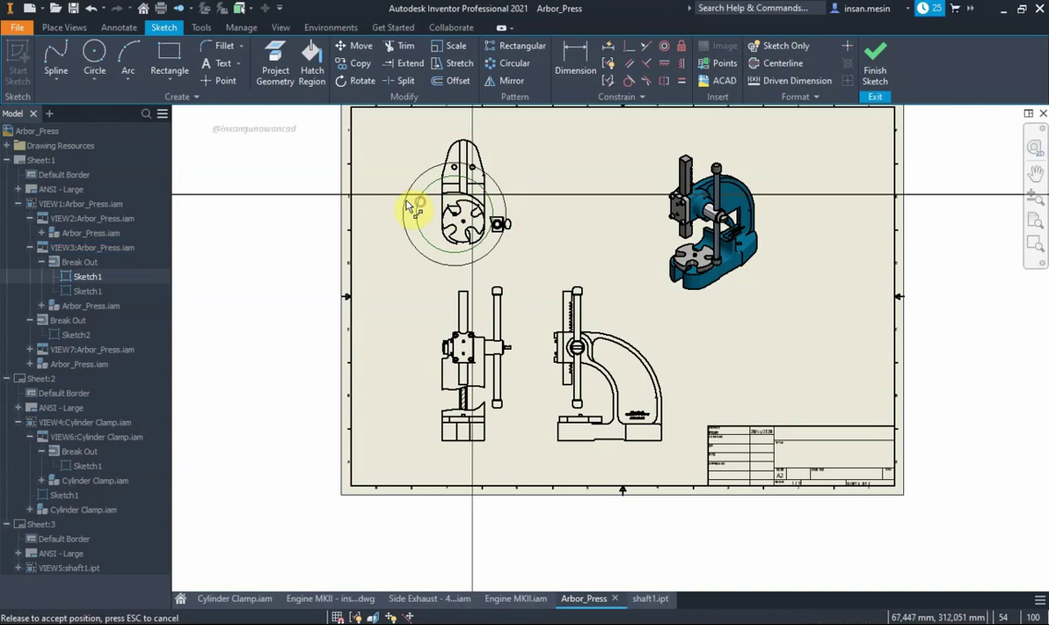
left_click_drag(461, 224, 448, 222)
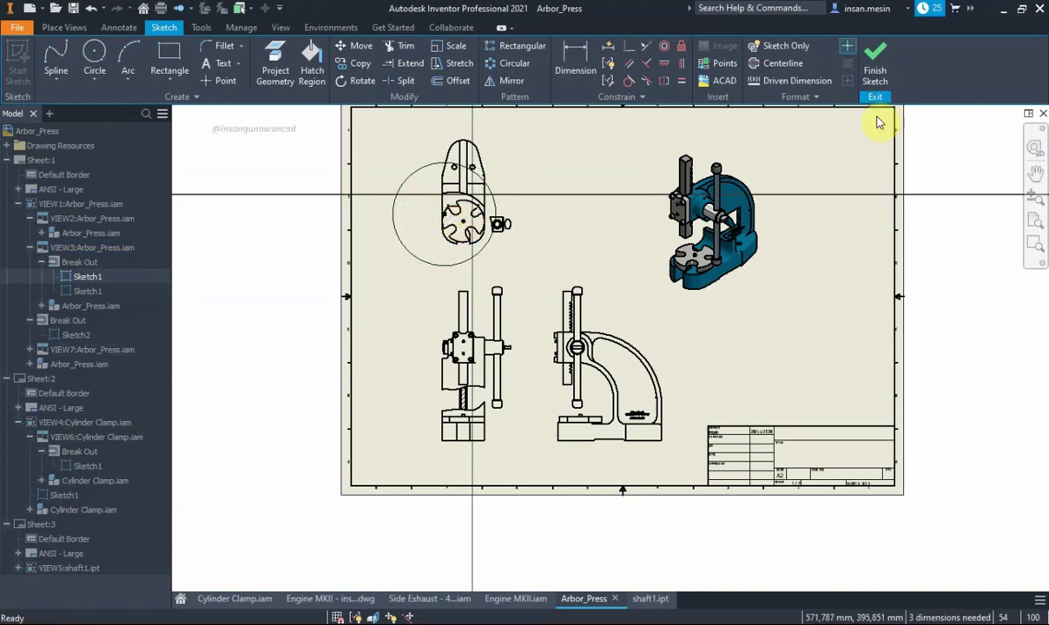
left_click(875, 70)
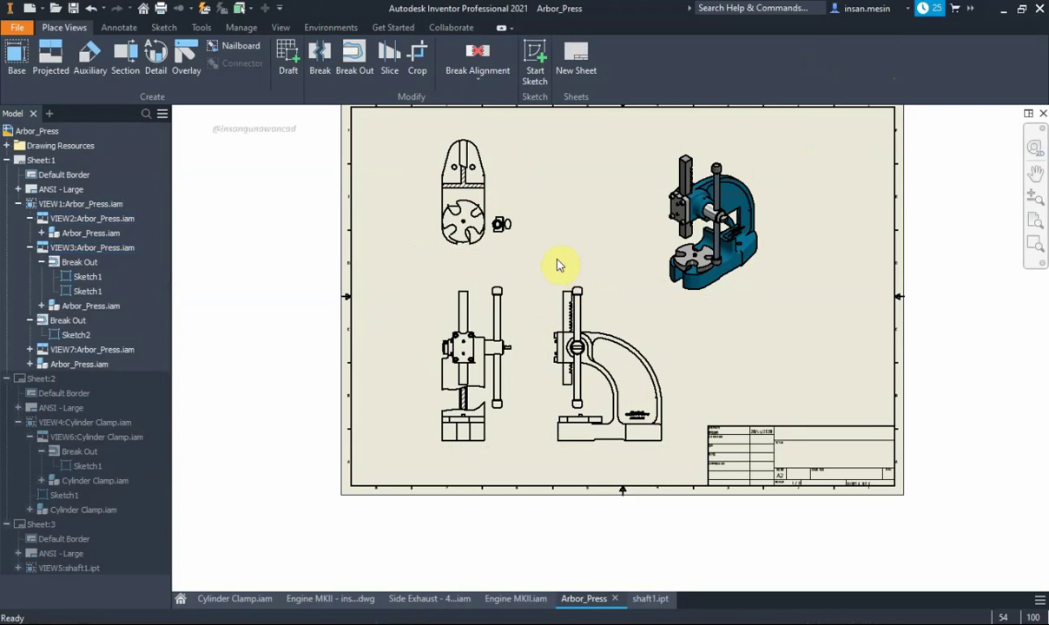
middle_click_drag(560, 264, 520, 323)
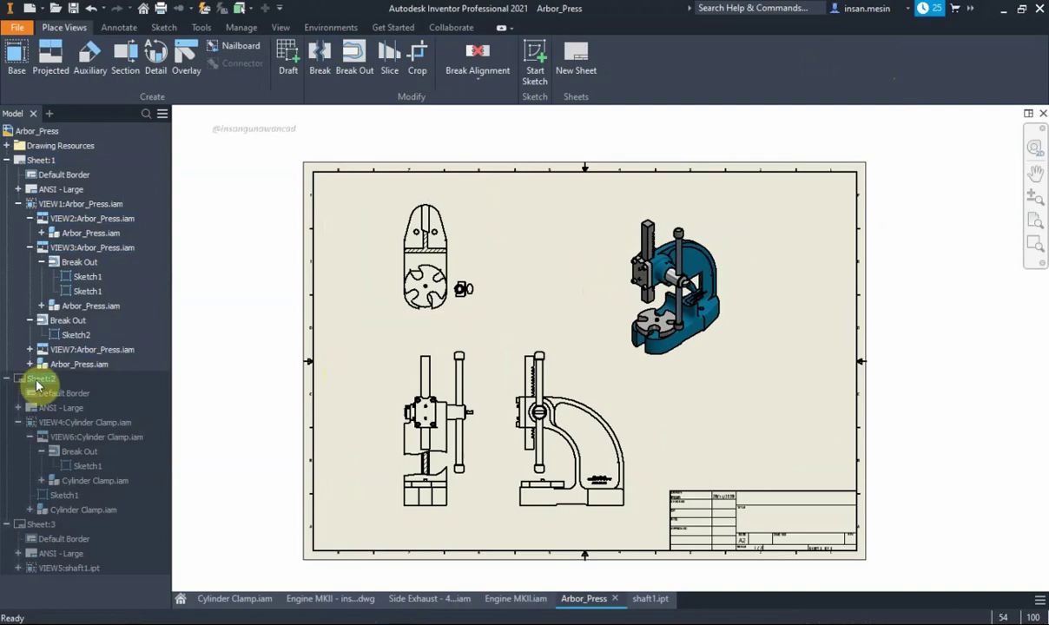
Switch to Sheet:2 and delete the top view's existing Break Out
double_click(38, 383)
mouse_move(608, 351)
middle_mouse_down()
mouse_move(583, 254)
mouse_move(565, 234)
middle_mouse_up()
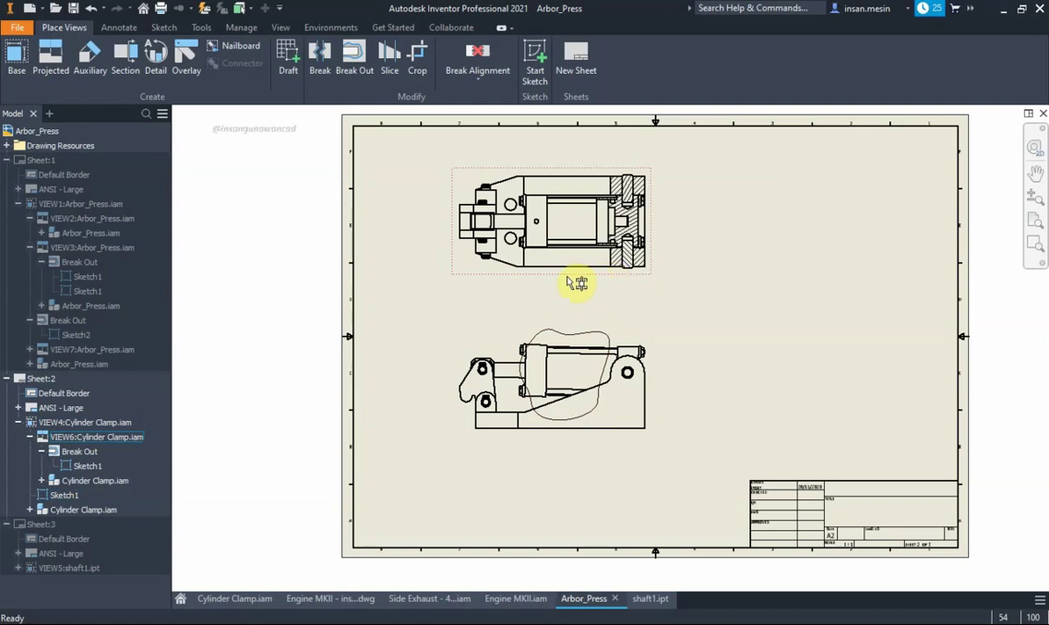
middle_click_drag(488, 274, 481, 297)
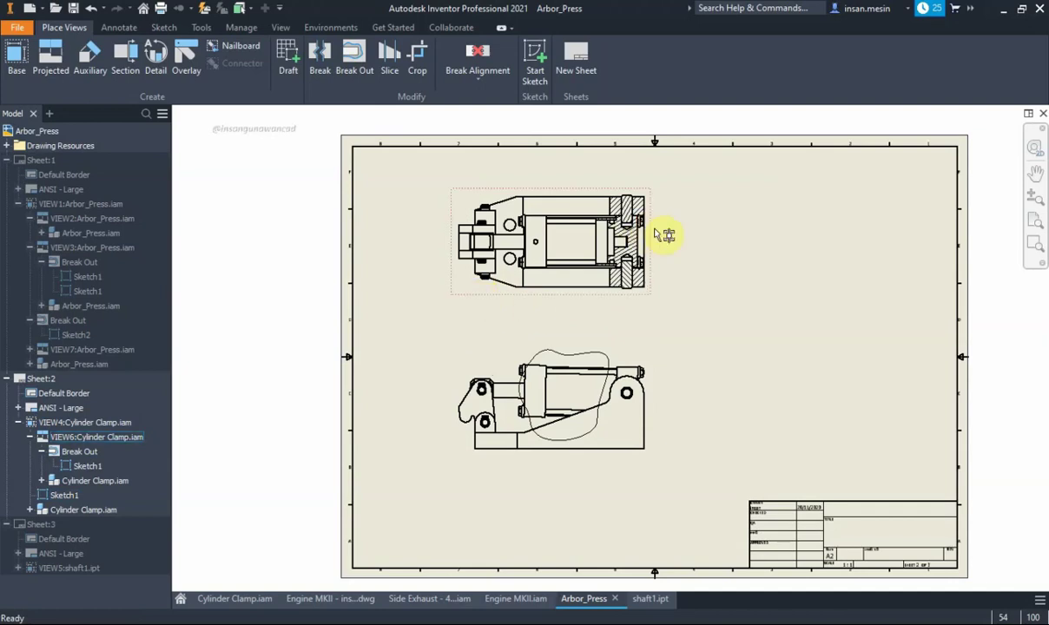
right_click(80, 455)
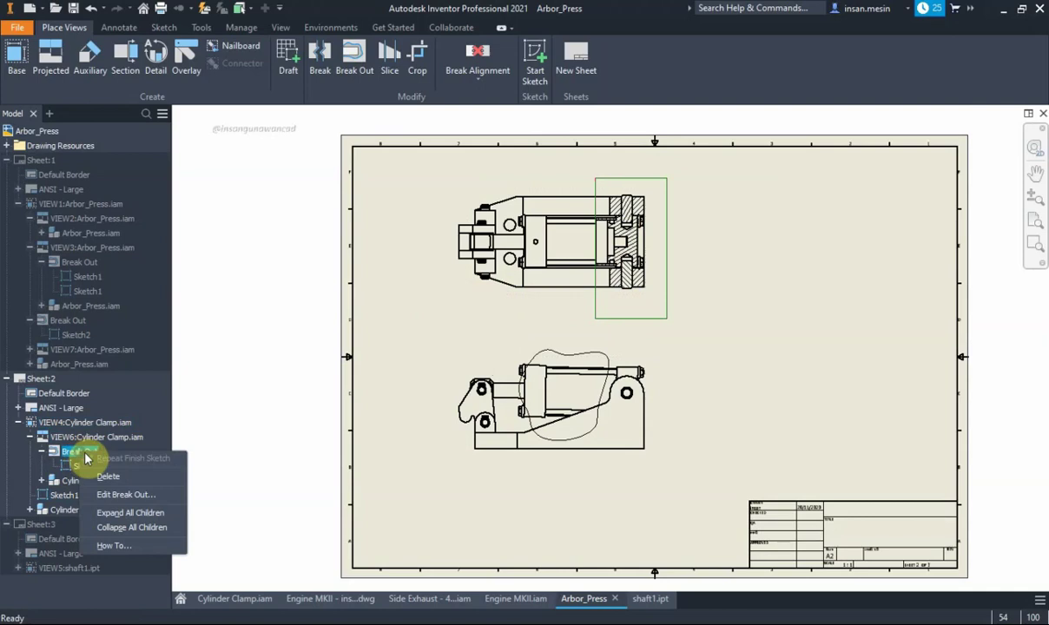
left_click(113, 493)
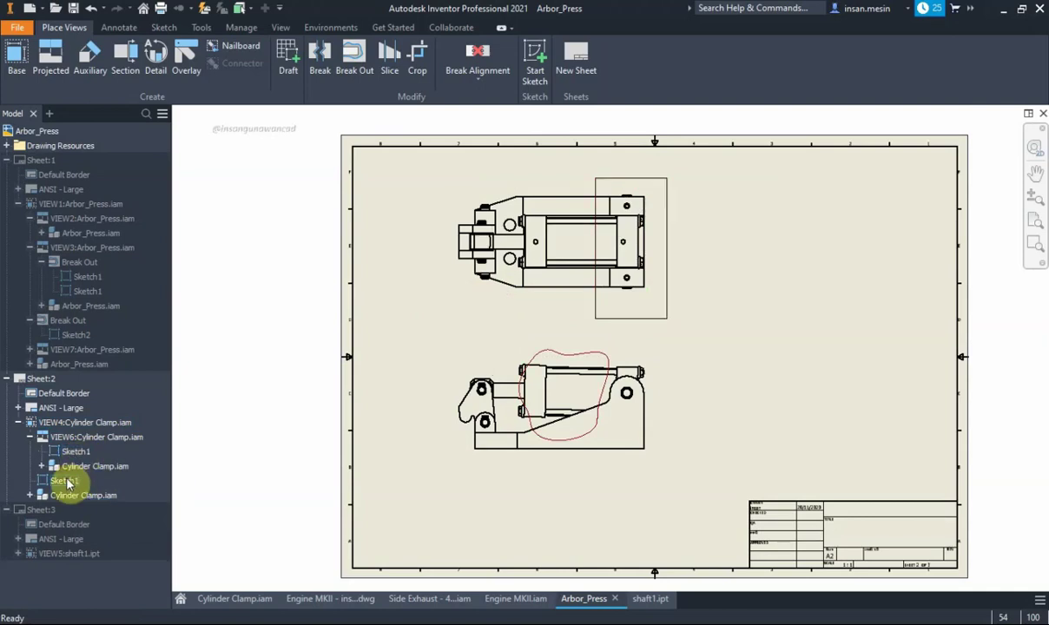
Delete the leftover boundary sketches from both Cylinder Clamp views
right_click(68, 483)
left_click(53, 478)
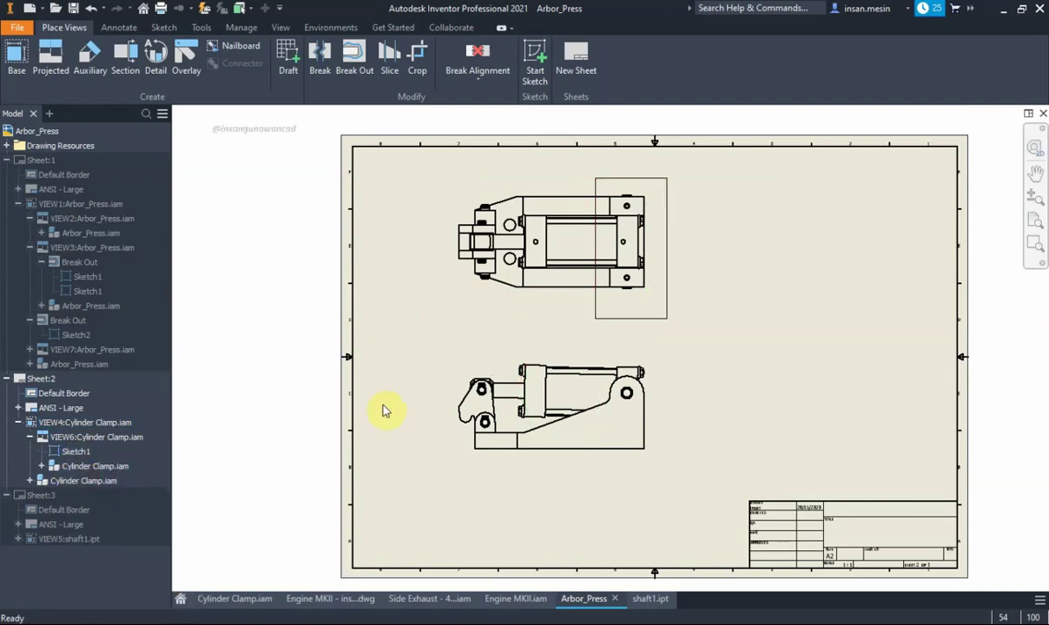
right_click(78, 451)
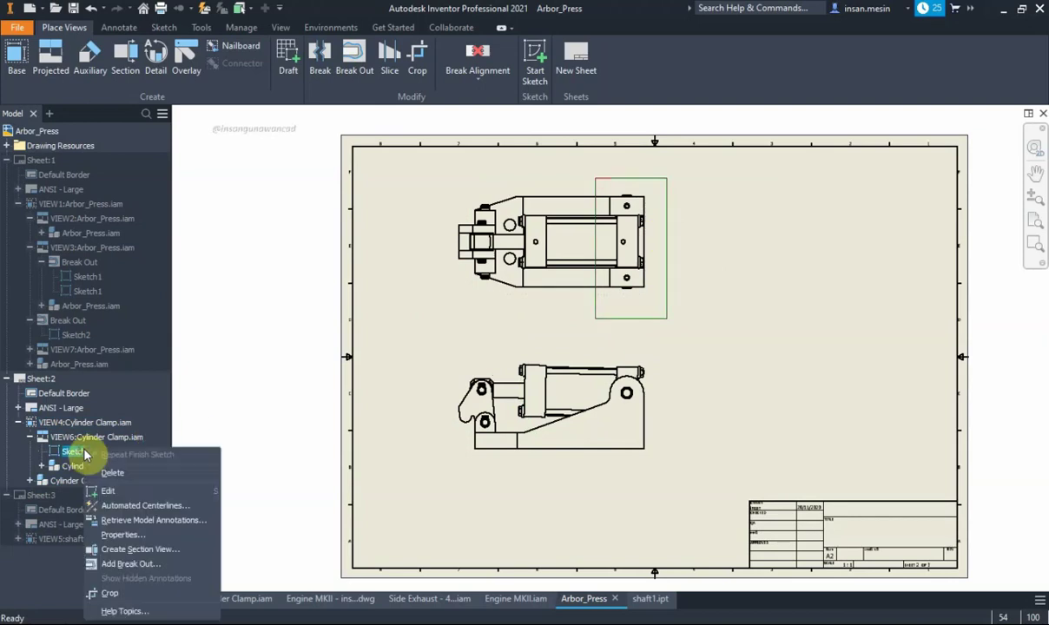
left_click(113, 474)
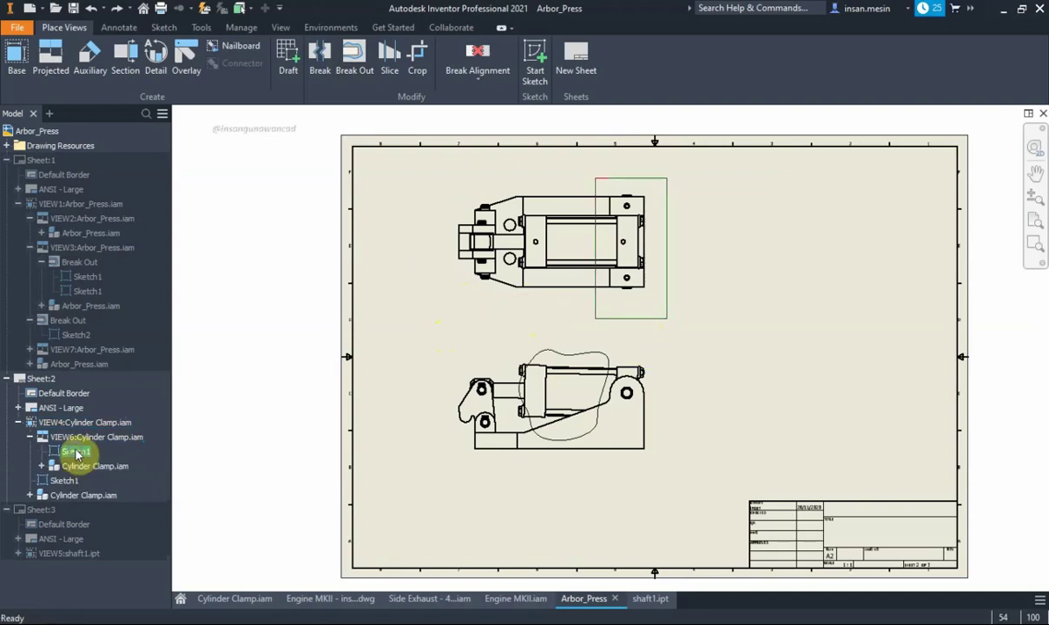
right_click(77, 452)
left_click(196, 460)
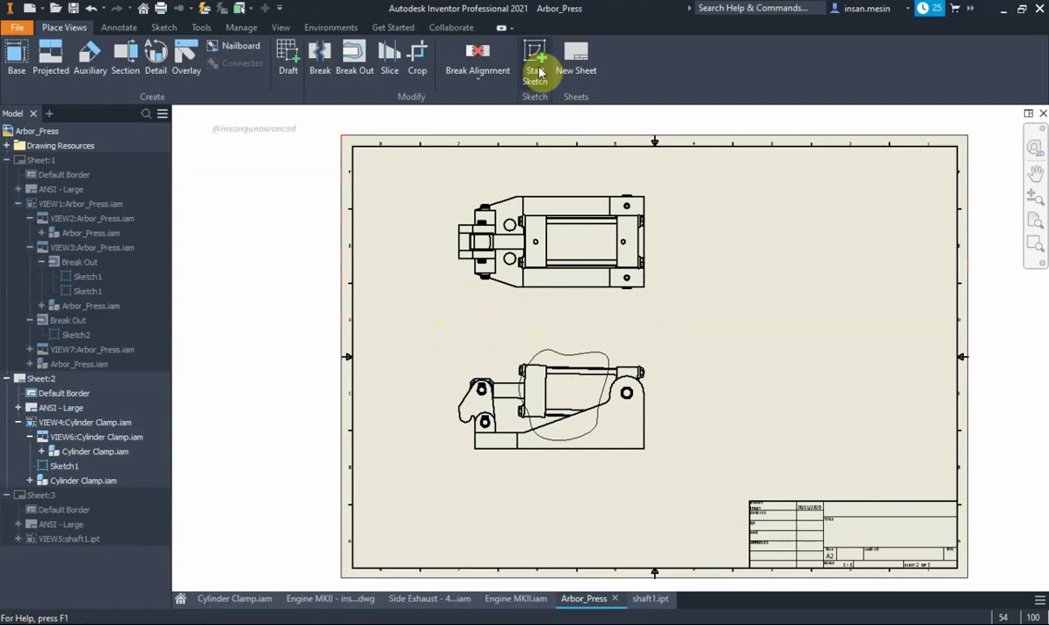
right_click(85, 467)
left_click(168, 452)
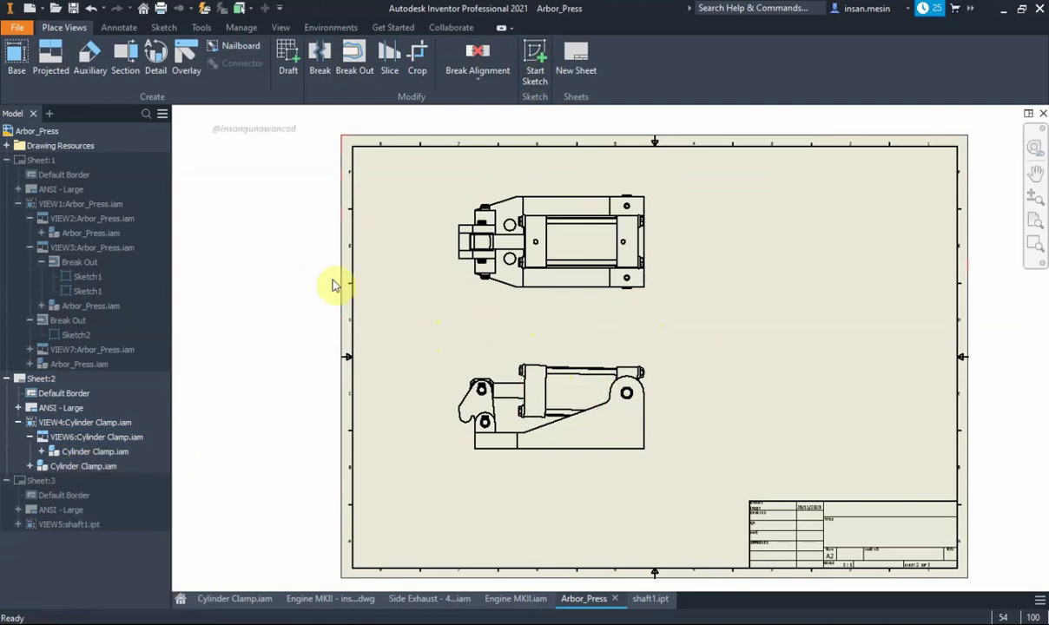
left_click(488, 366)
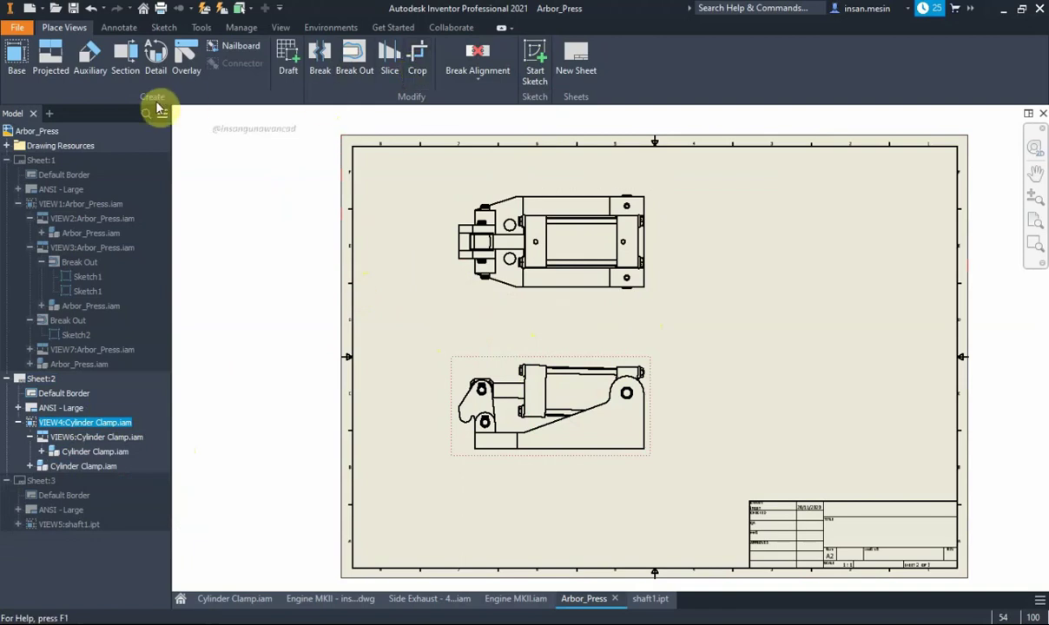
Start a new sketch on the lower Cylinder Clamp view and discard a first spline attempt
left_click(535, 61)
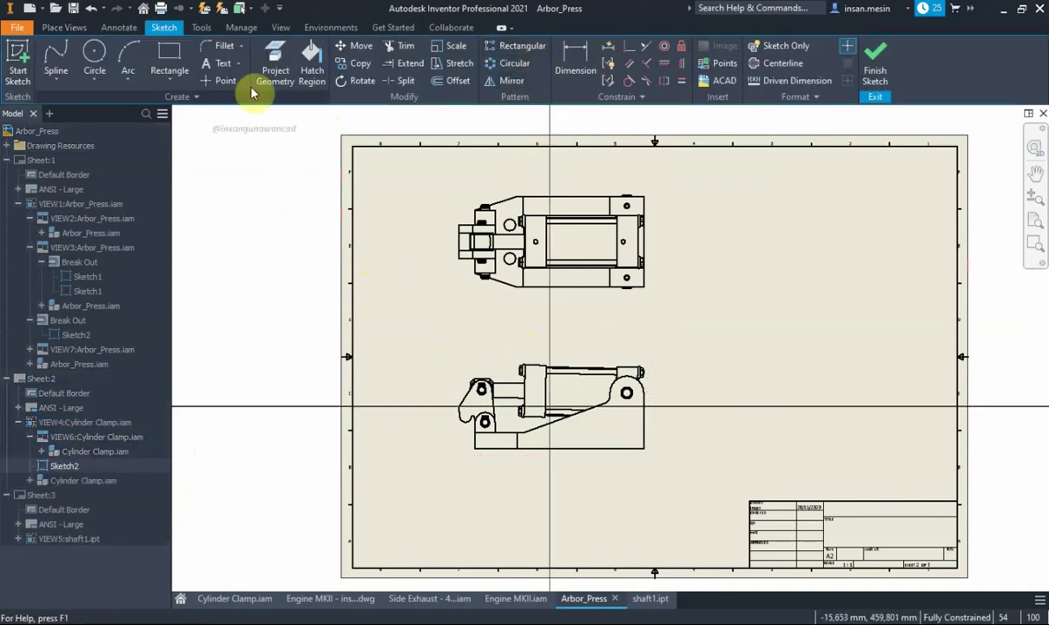
left_click(52, 56)
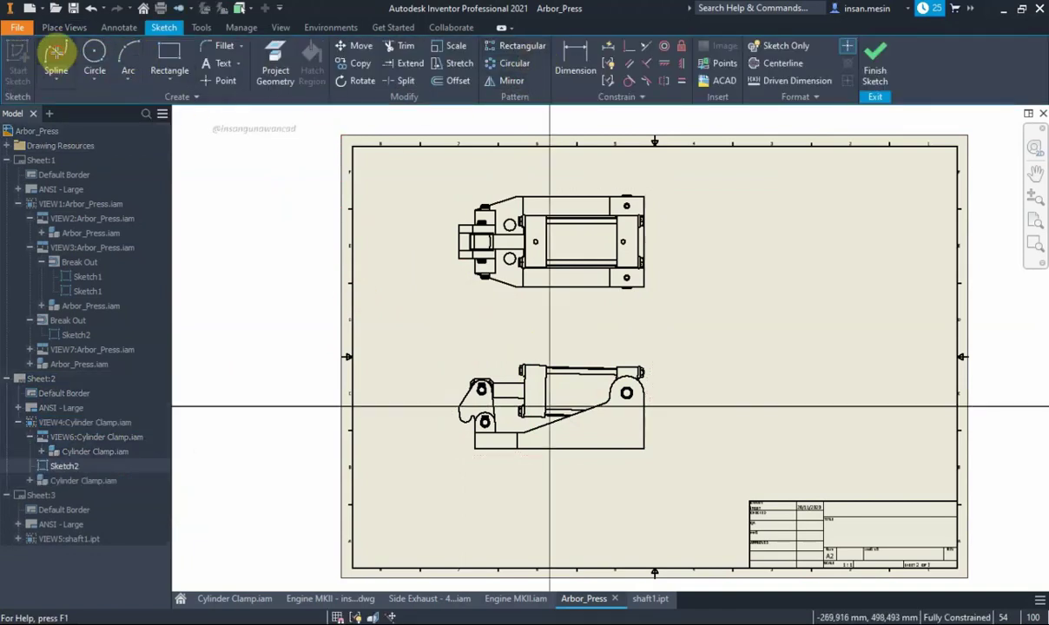
left_click(567, 348)
left_click(532, 380)
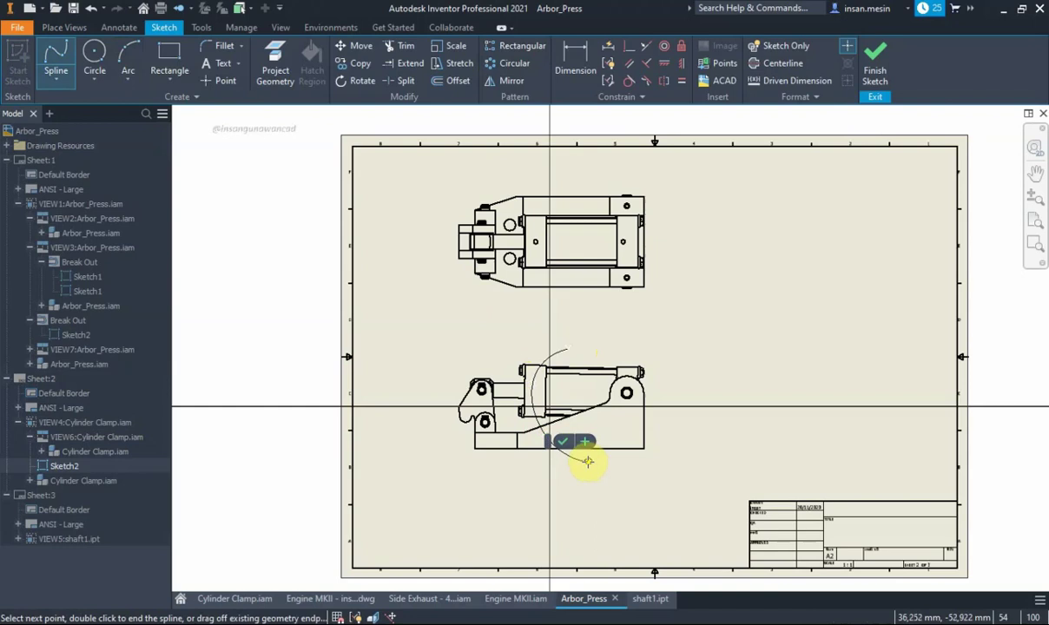
key("Escape")
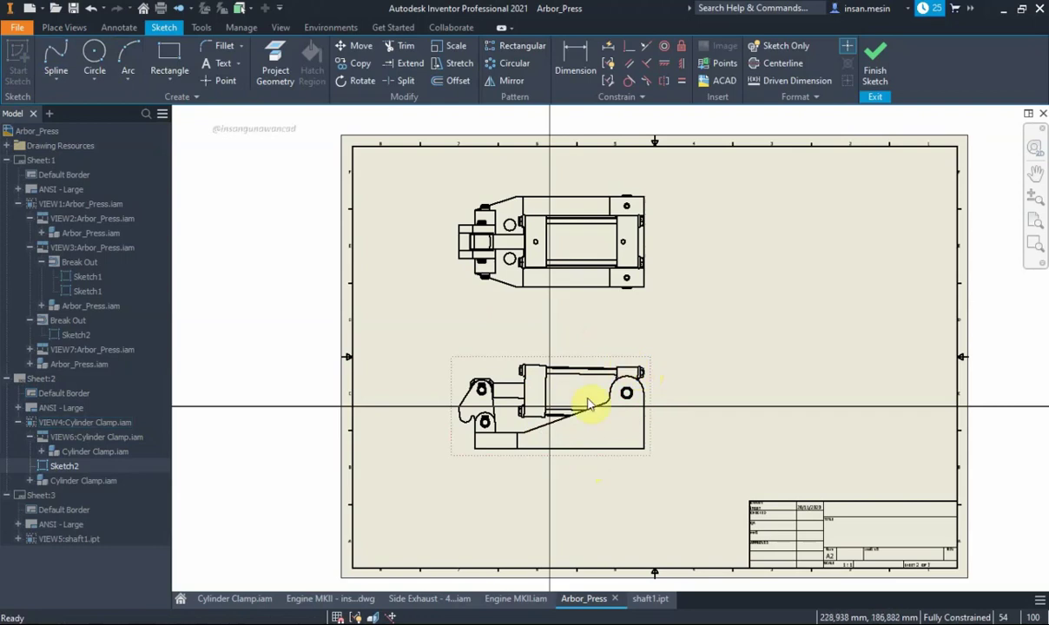
Draw a closed six-point spline loop around the clamp's middle and finish the sketch
left_click(52, 59)
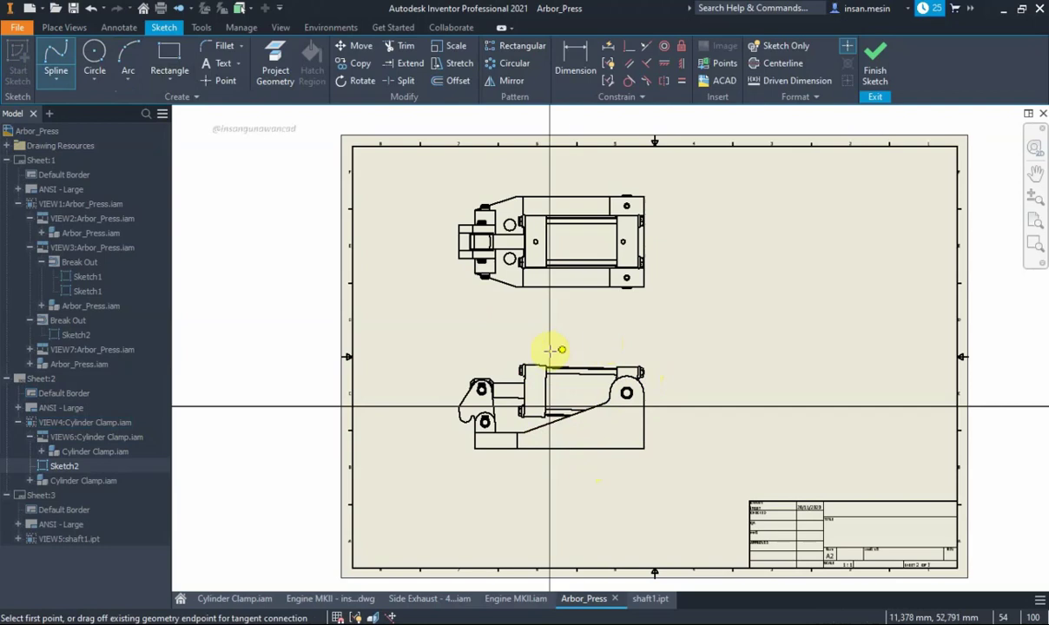
left_click(594, 344)
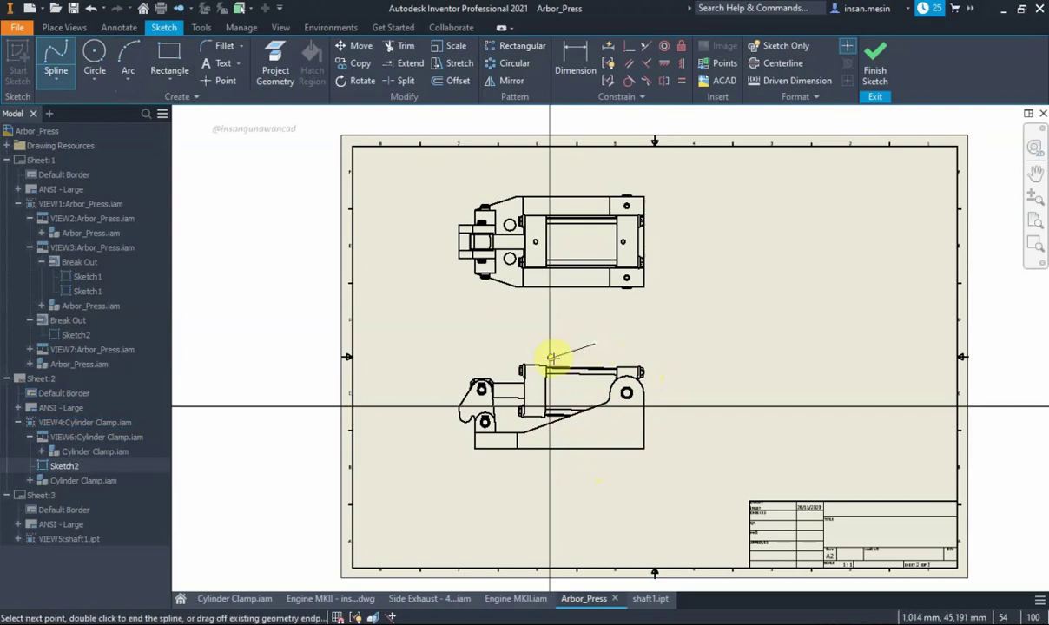
left_click(537, 382)
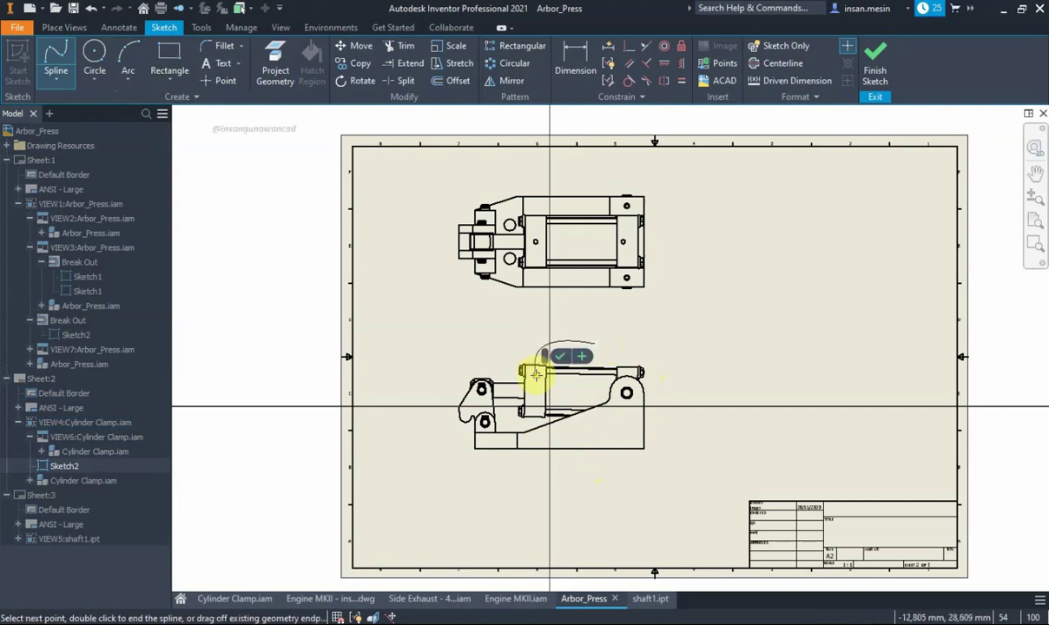
left_click(550, 444)
left_click(629, 419)
left_click(671, 396)
left_click(672, 347)
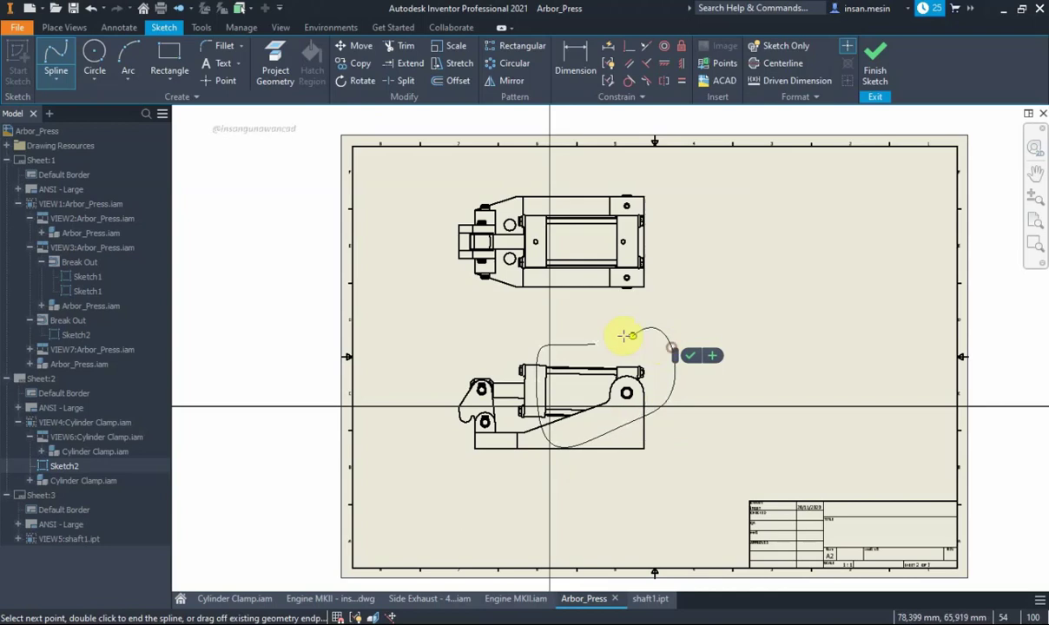
left_click(594, 344)
right_click(613, 307)
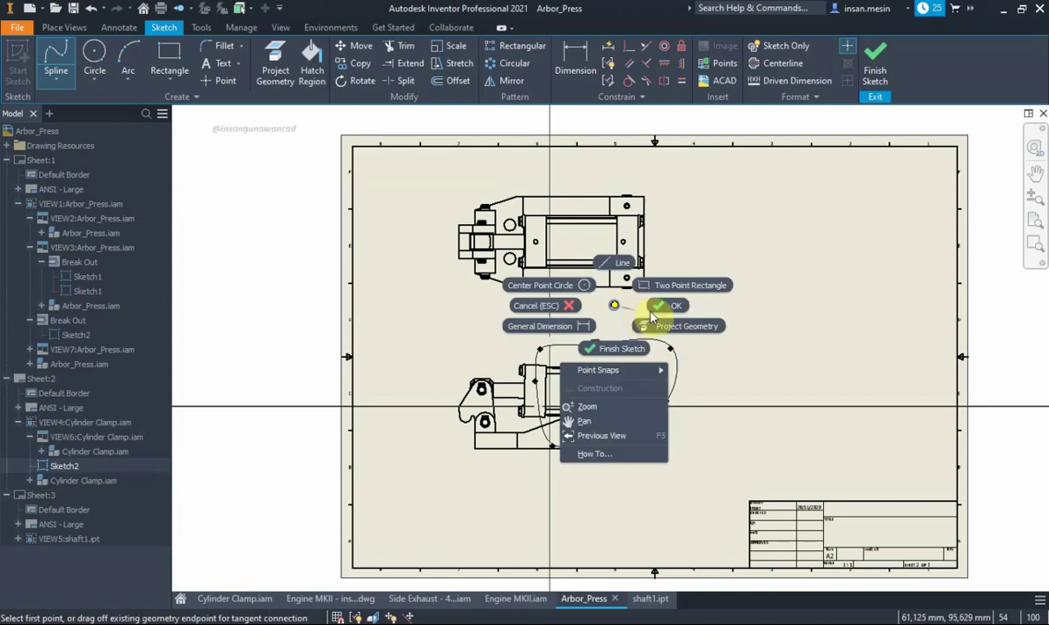
left_click(664, 304)
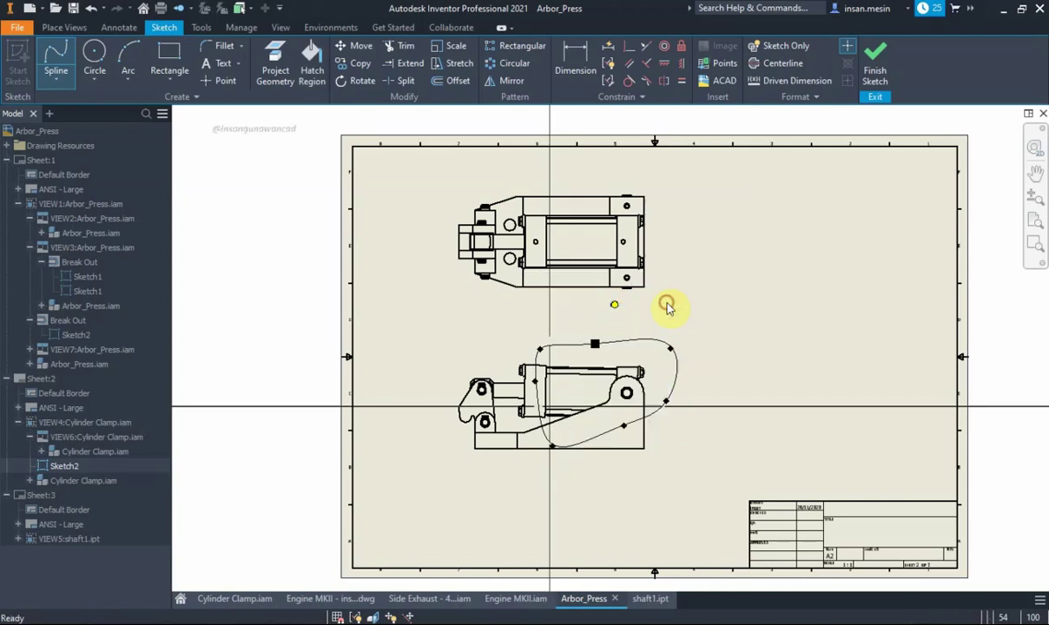
left_click(875, 69)
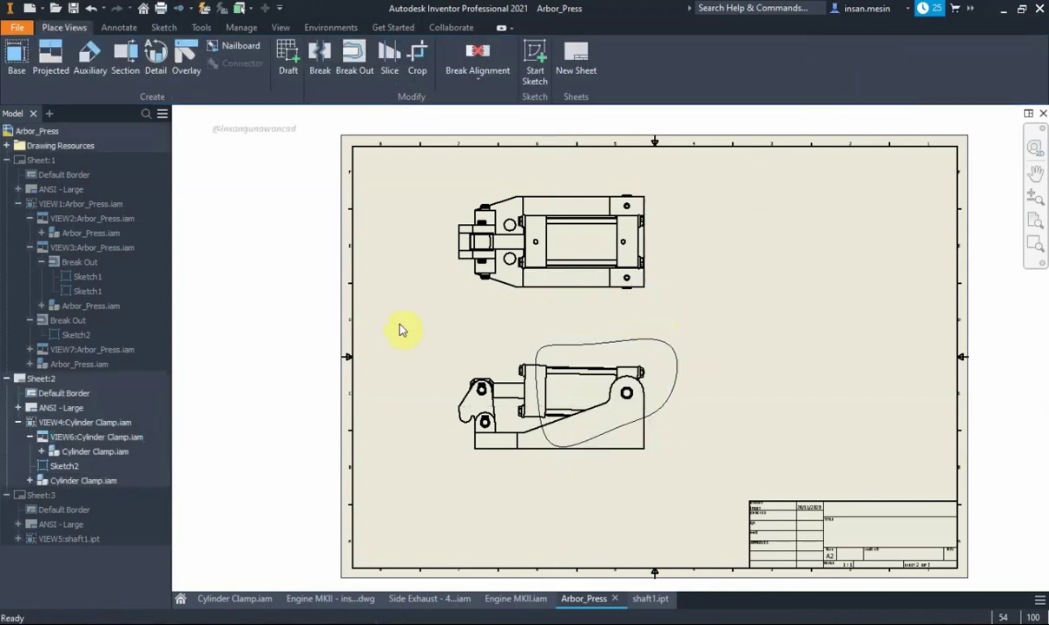
left_click(591, 361)
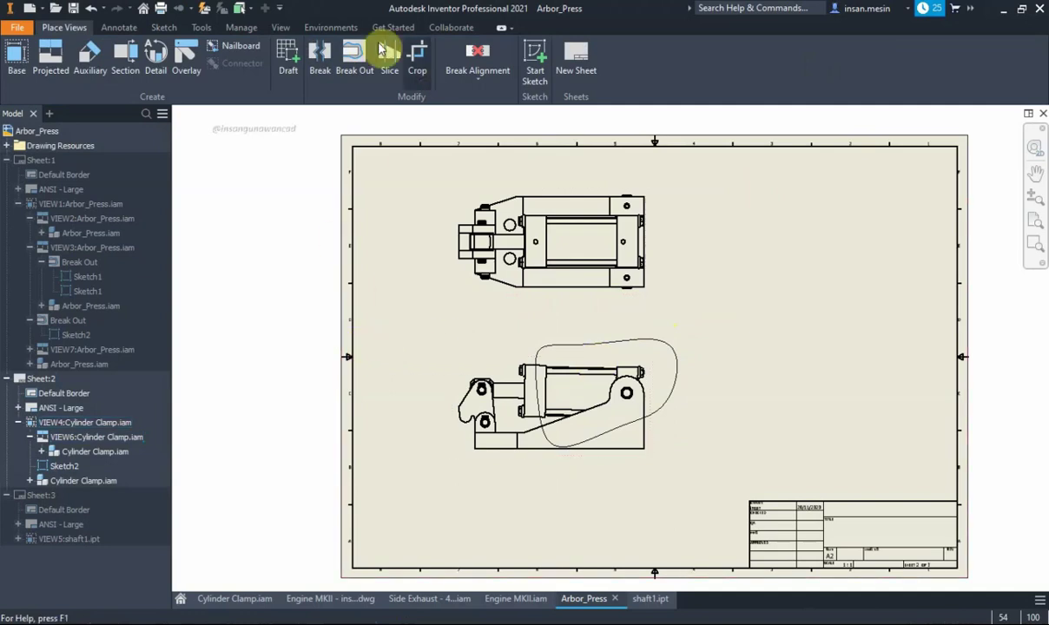
Break out the lower view's spline loop with Through Part depth on Cylinder Base
left_click(354, 56)
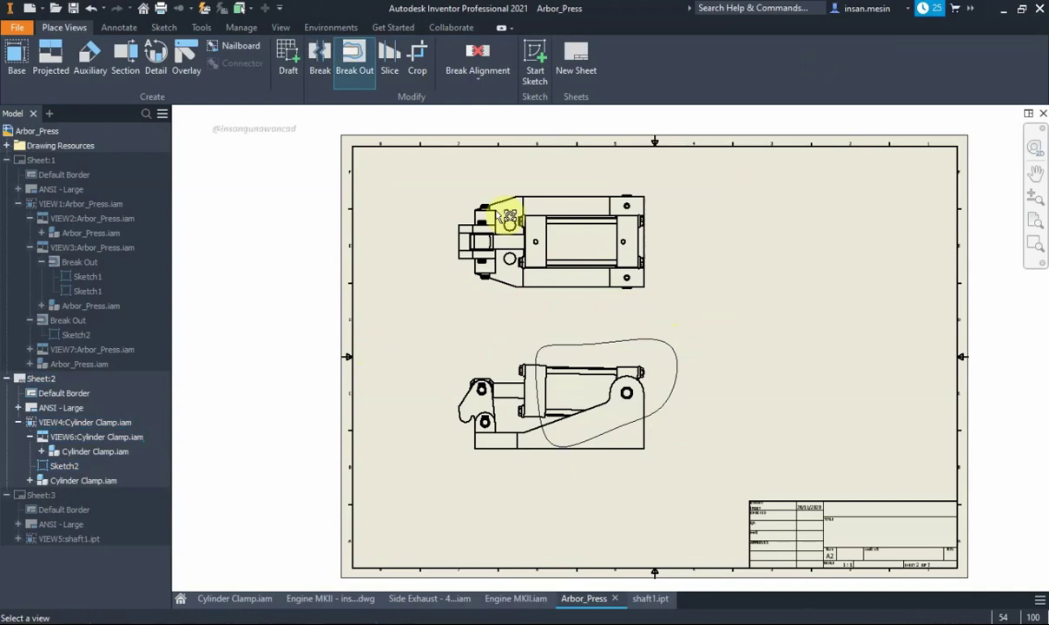
left_click(554, 365)
left_click(390, 302)
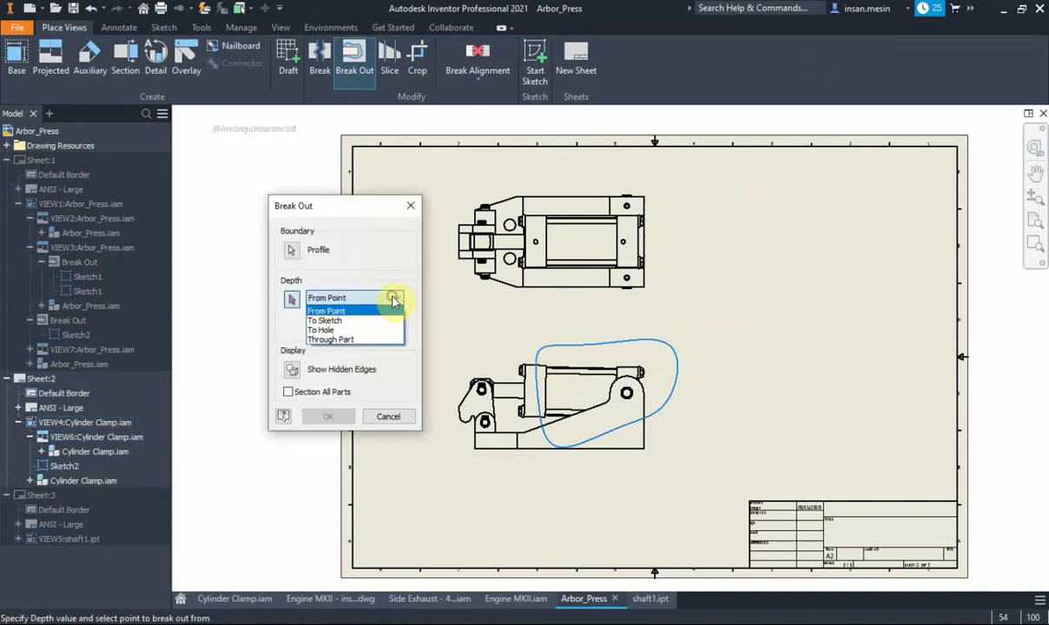
left_click(361, 339)
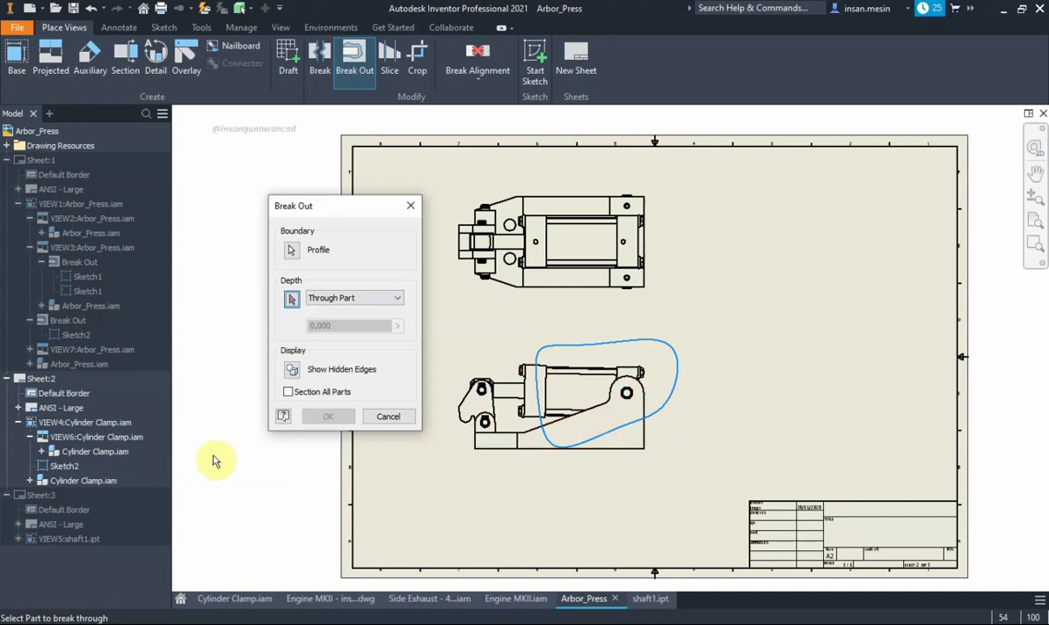
left_click(30, 480)
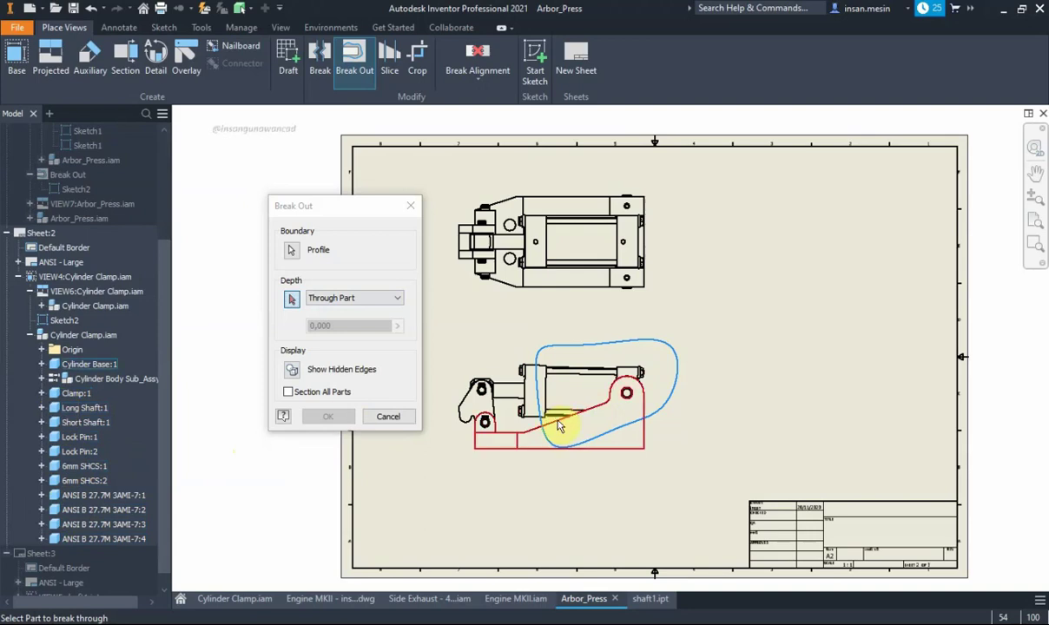
mouse_move(558, 426)
left_click(558, 426)
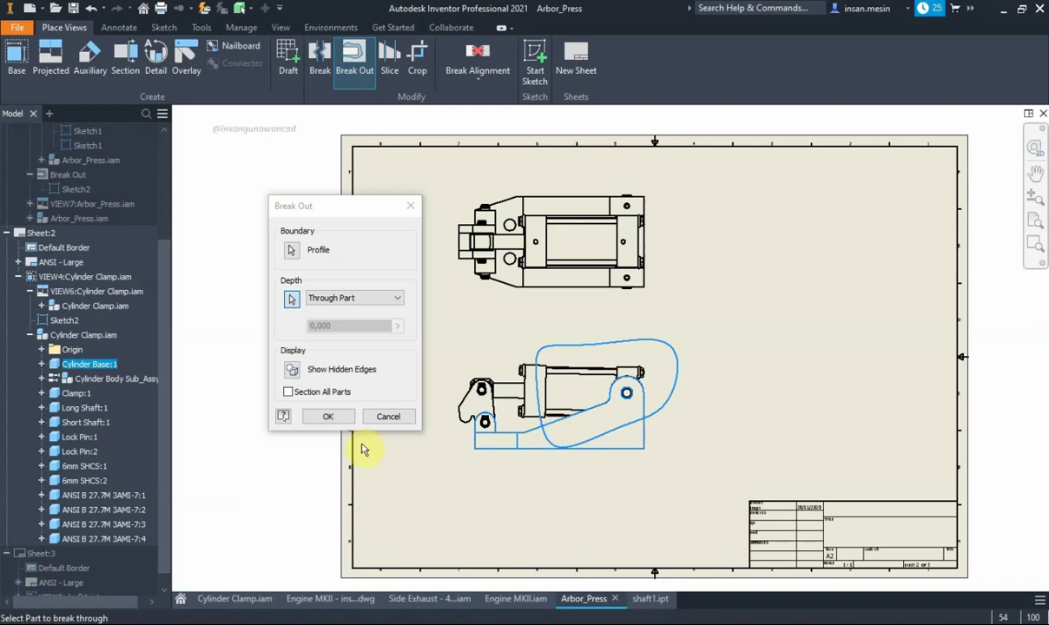
left_click(331, 418)
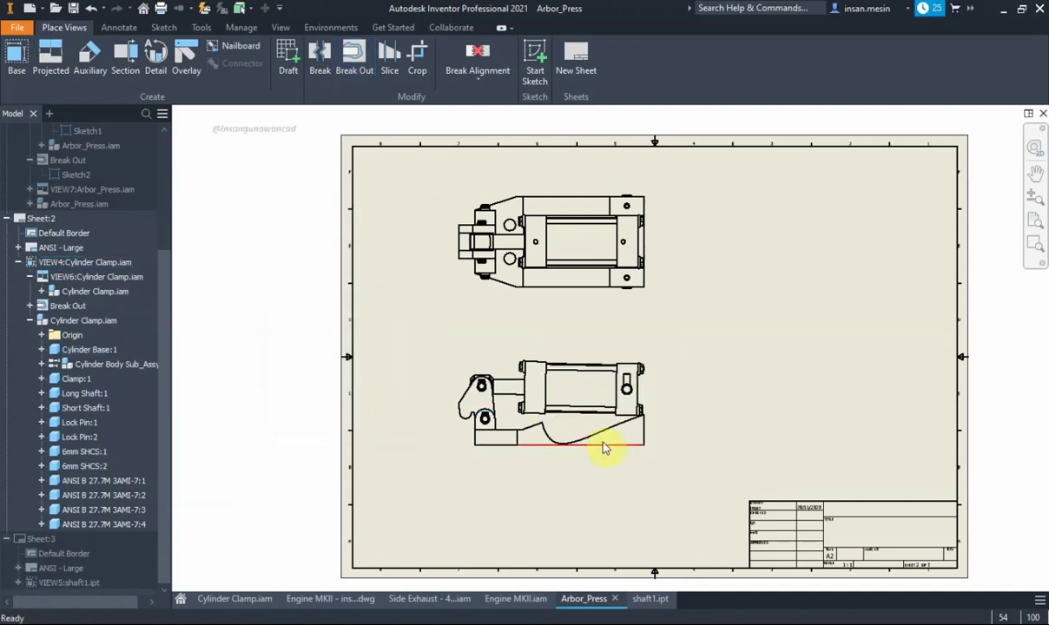
scroll(604, 445, "down", 3)
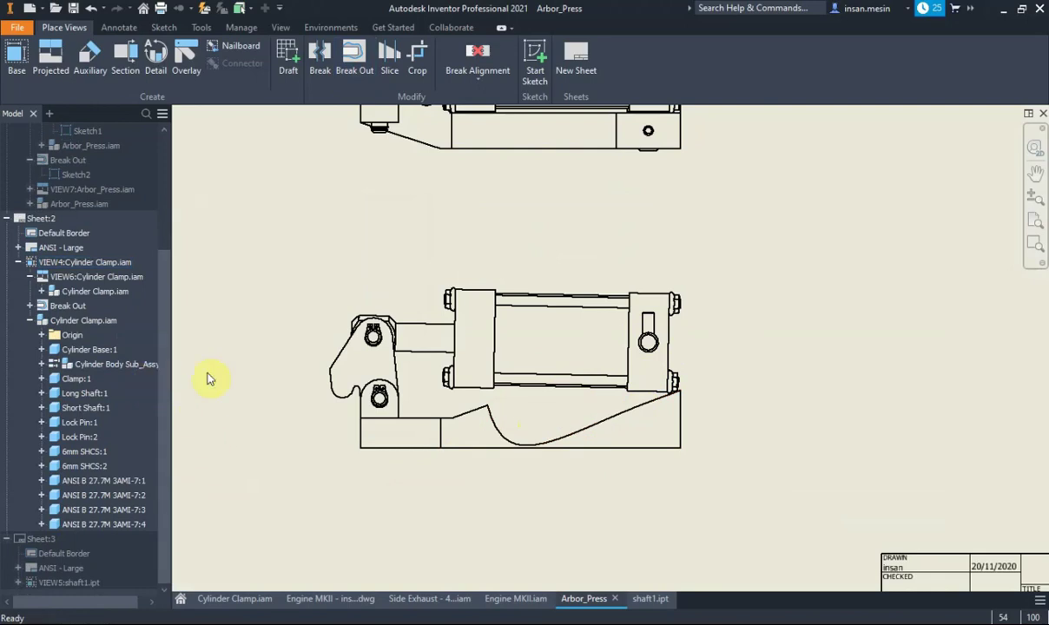
Drag Sketch2's spline points inward to tighten the loop around the cylinder's right end
left_click(30, 306)
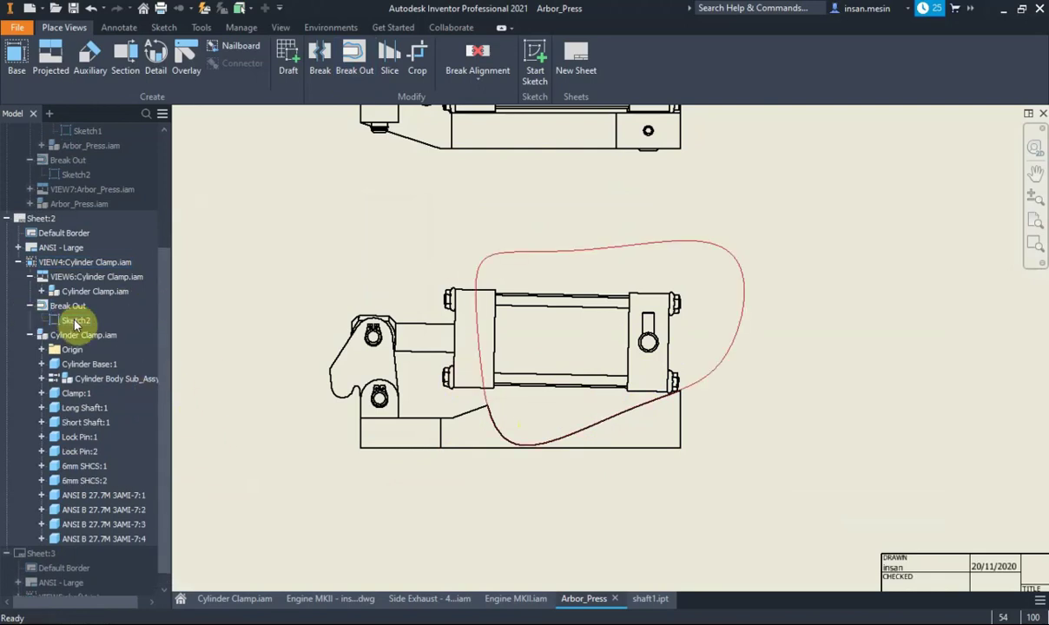
double_click(77, 322)
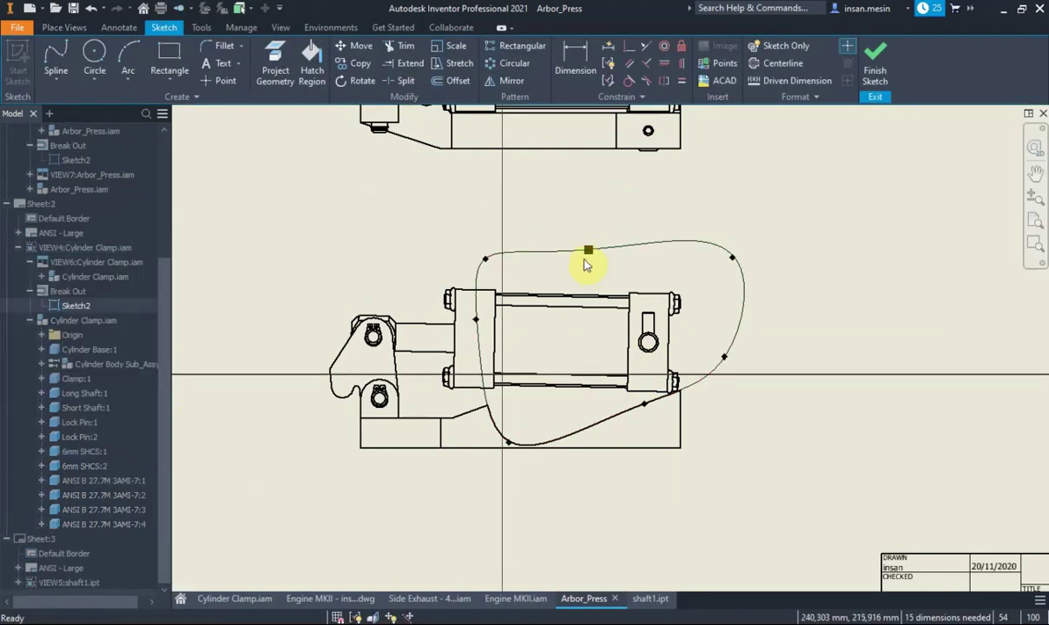
mouse_move(587, 253)
left_mouse_down()
mouse_move(604, 304)
mouse_move(596, 279)
left_mouse_up()
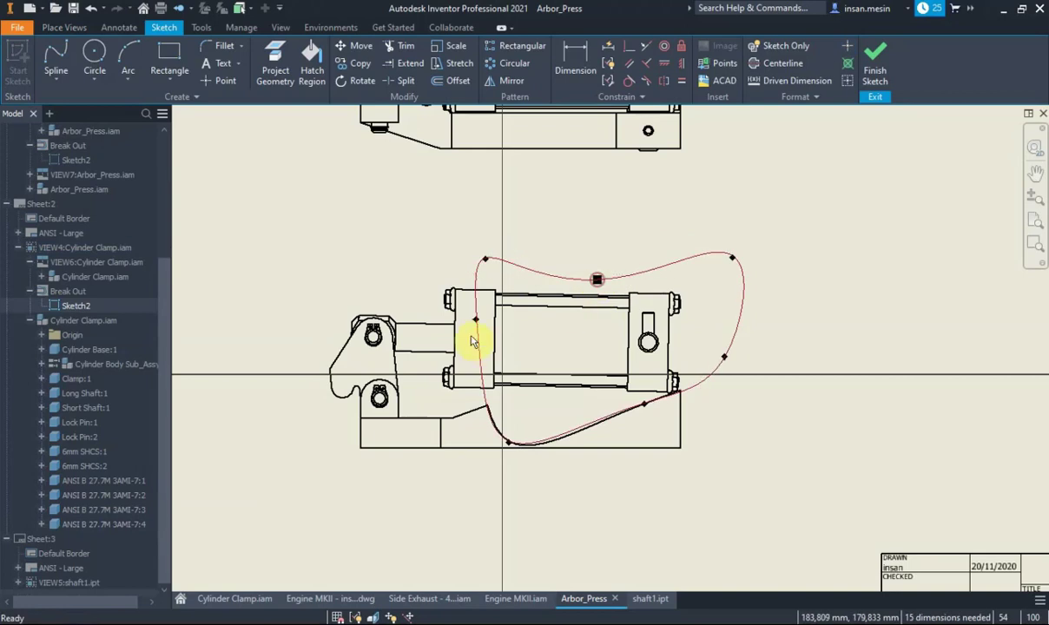
left_click_drag(474, 321, 521, 369)
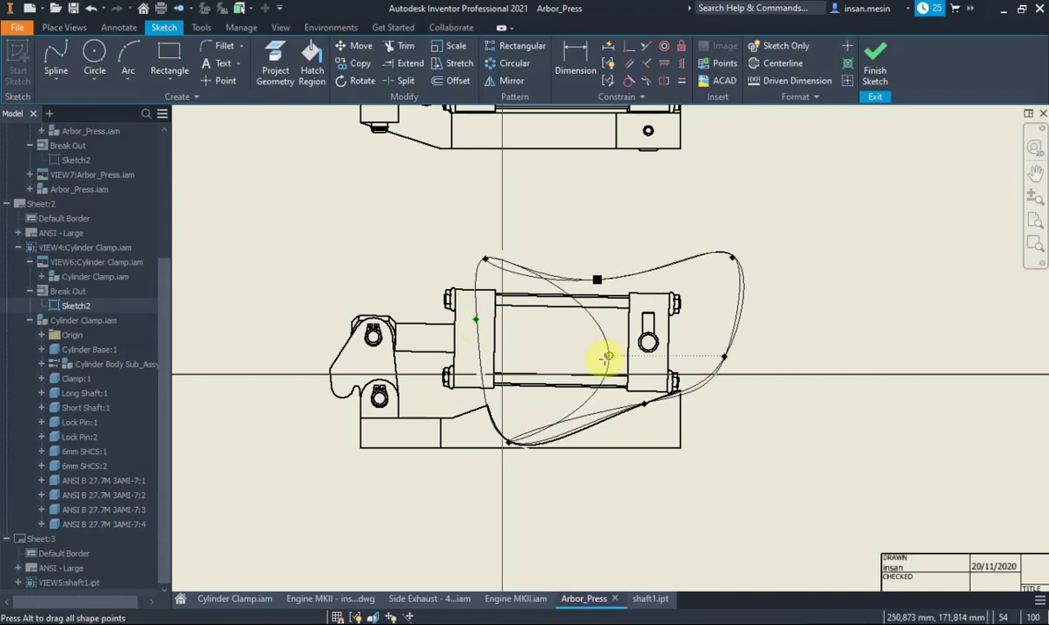
left_click(486, 262)
left_click_drag(488, 265, 510, 439)
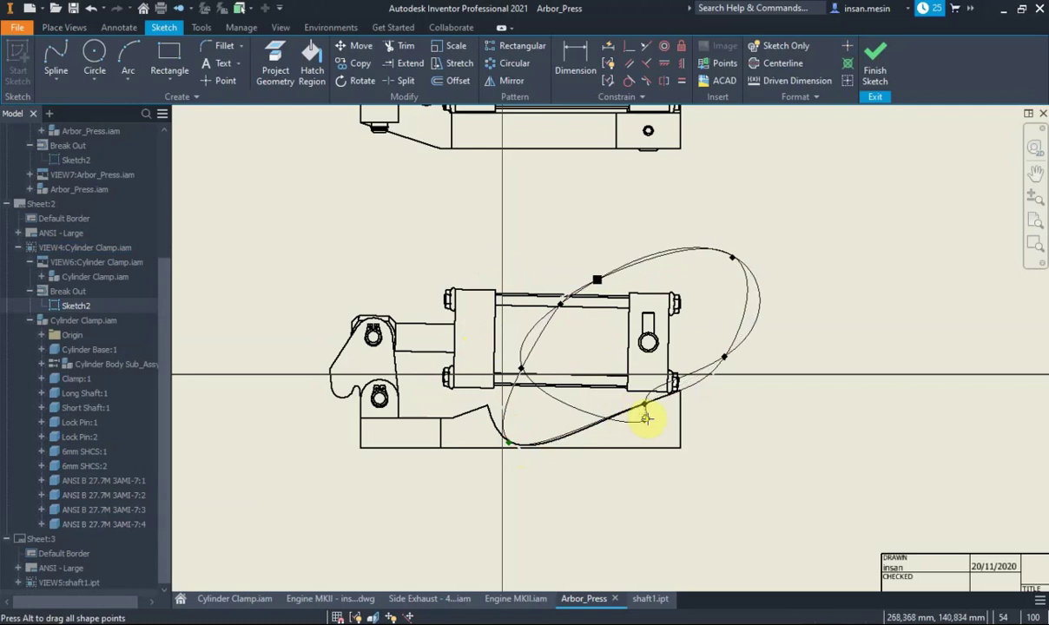
left_click_drag(628, 410, 521, 368)
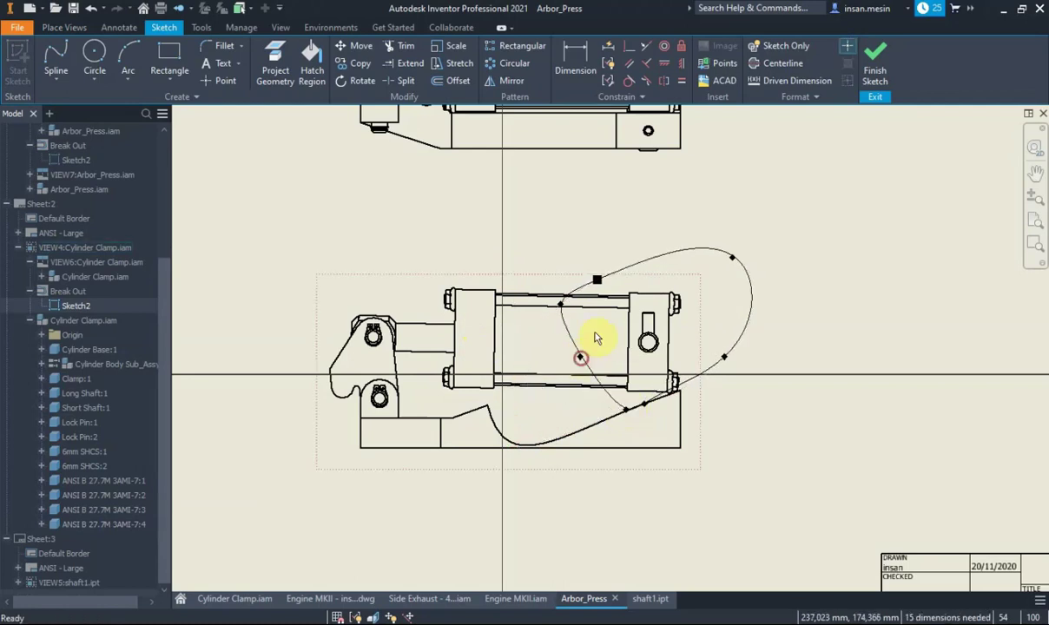
mouse_move(736, 261)
left_mouse_down()
mouse_move(695, 310)
mouse_move(699, 297)
left_mouse_up()
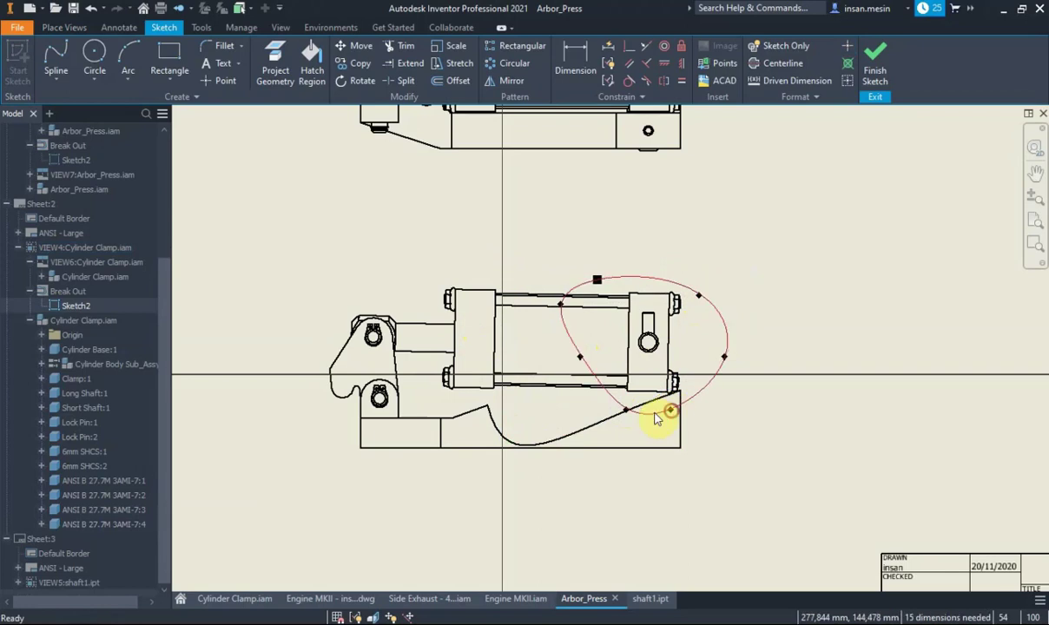
mouse_move(666, 410)
left_mouse_down()
mouse_move(628, 416)
mouse_move(610, 400)
left_mouse_up()
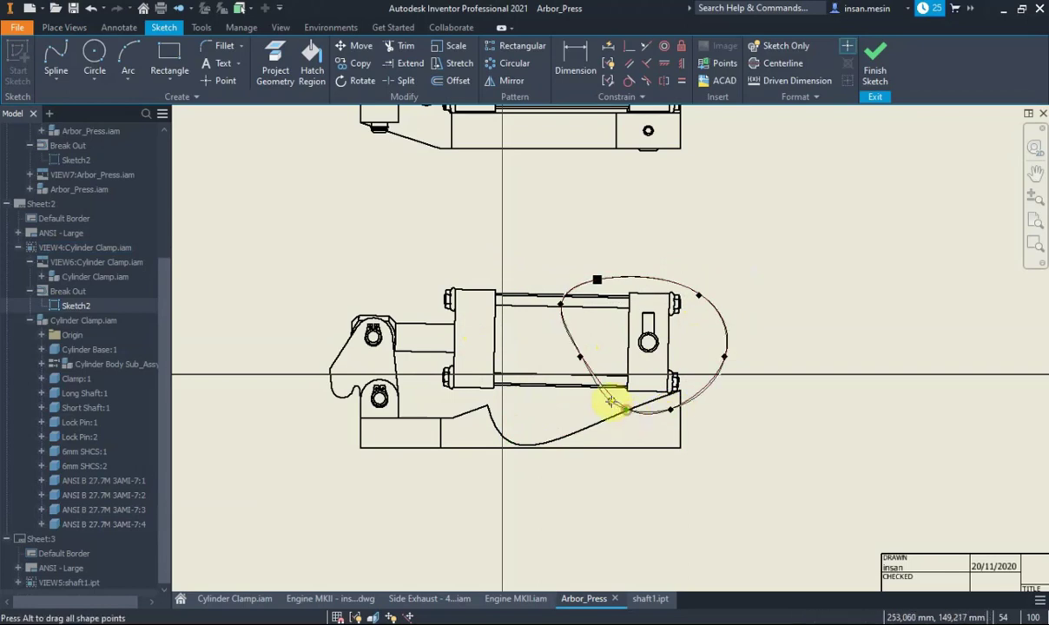
left_click(875, 54)
scroll(653, 305, "down", 2)
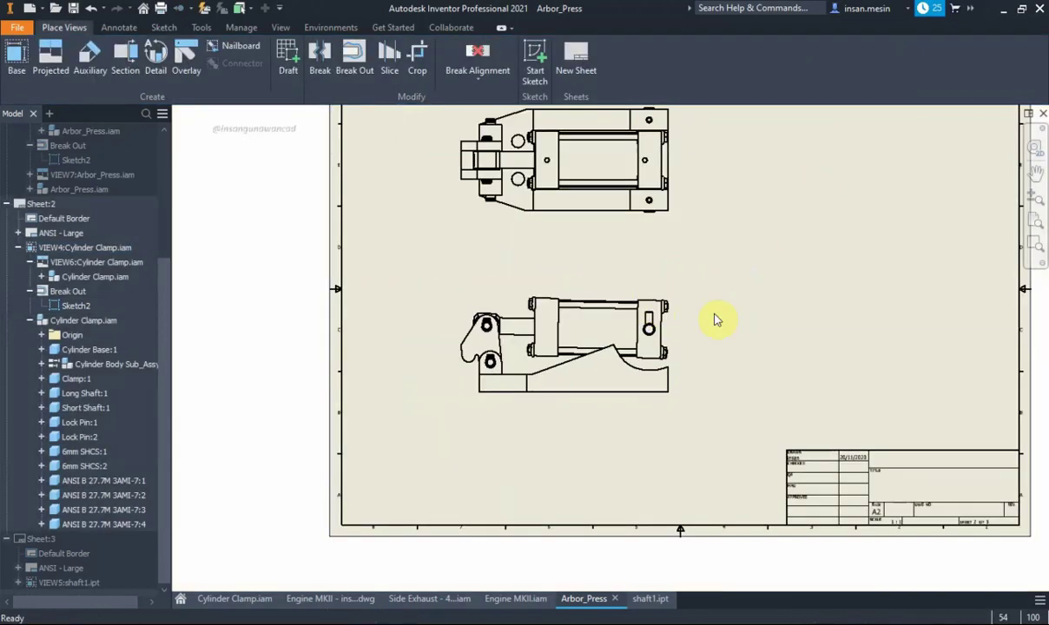
Project an isometric view from the front Cylinder Clamp view, placed to its upper right
middle_click_drag(685, 299, 654, 341)
left_click(59, 68)
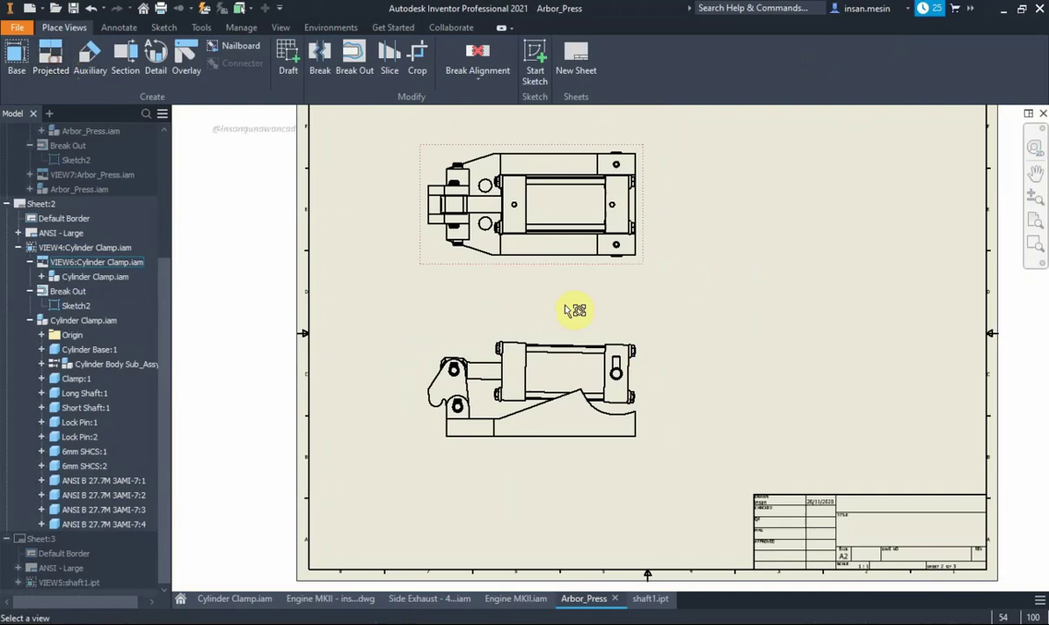
left_click(573, 364)
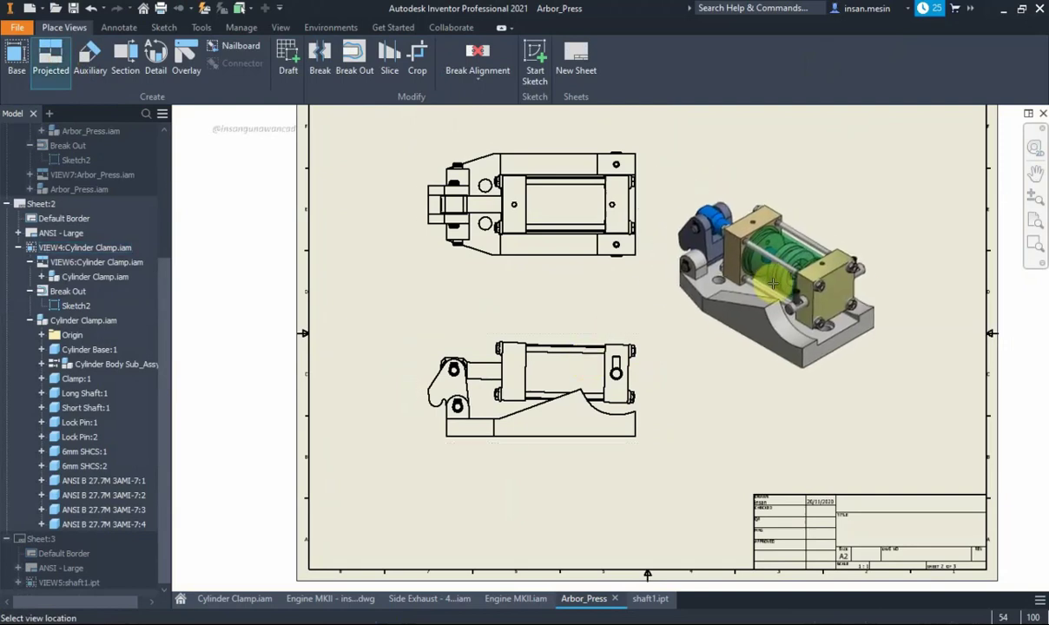
left_click(785, 303)
right_click(785, 303)
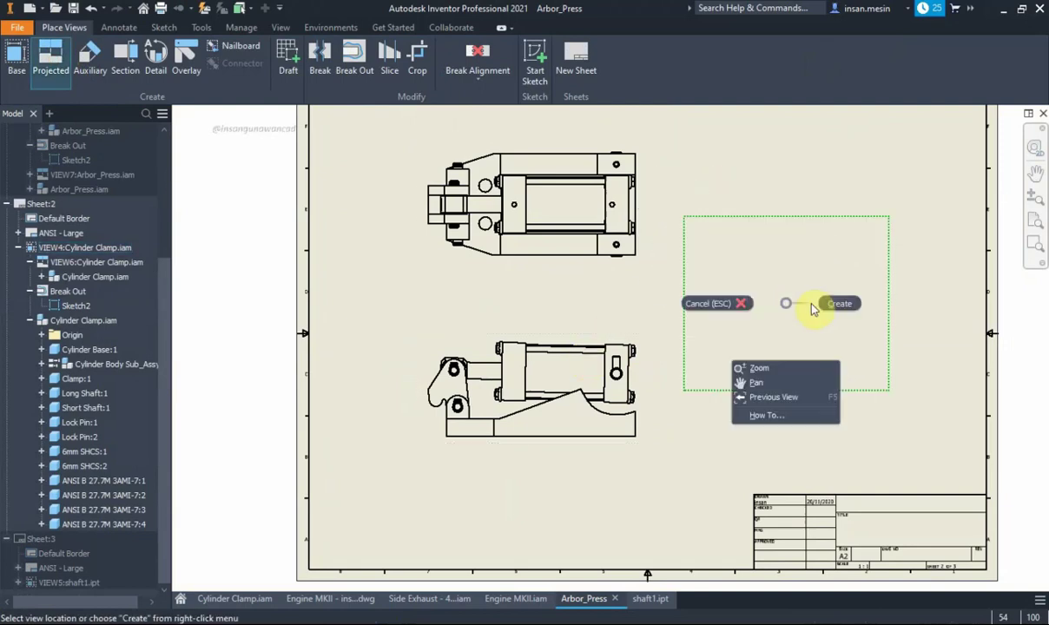
left_click(836, 303)
scroll(851, 382, "up", 3)
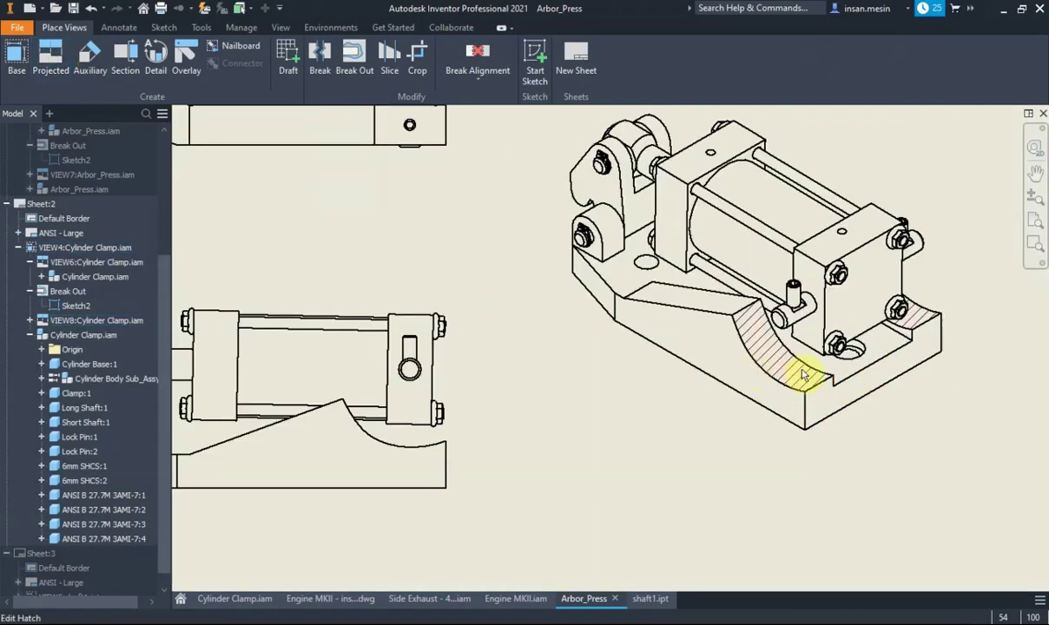
scroll(794, 375, "down", 3)
Set the isometric view's display style to Shaded
double_click(807, 236)
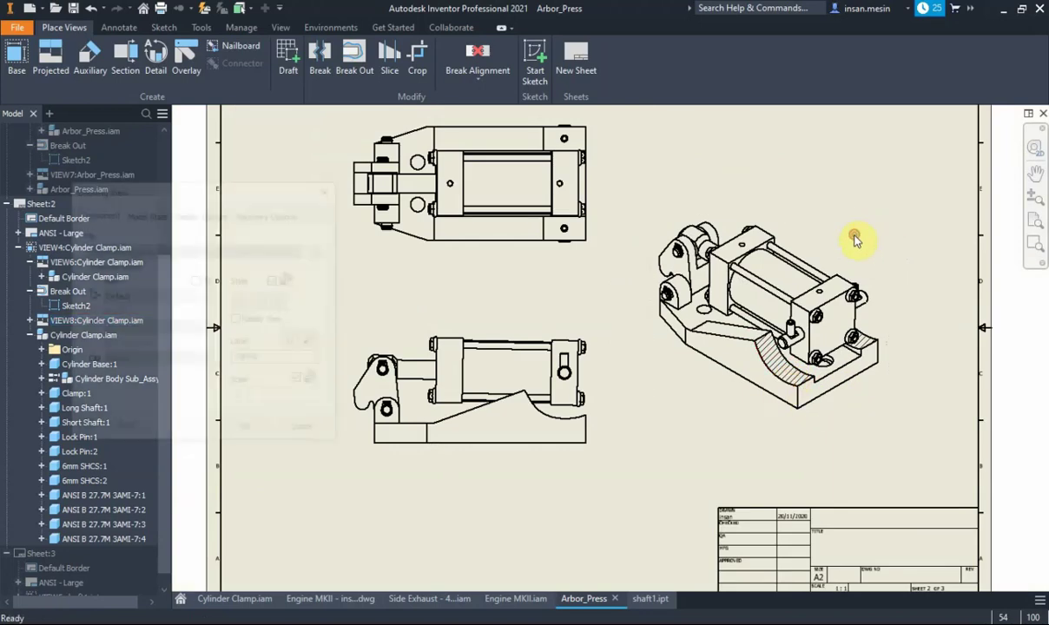
left_click(281, 301)
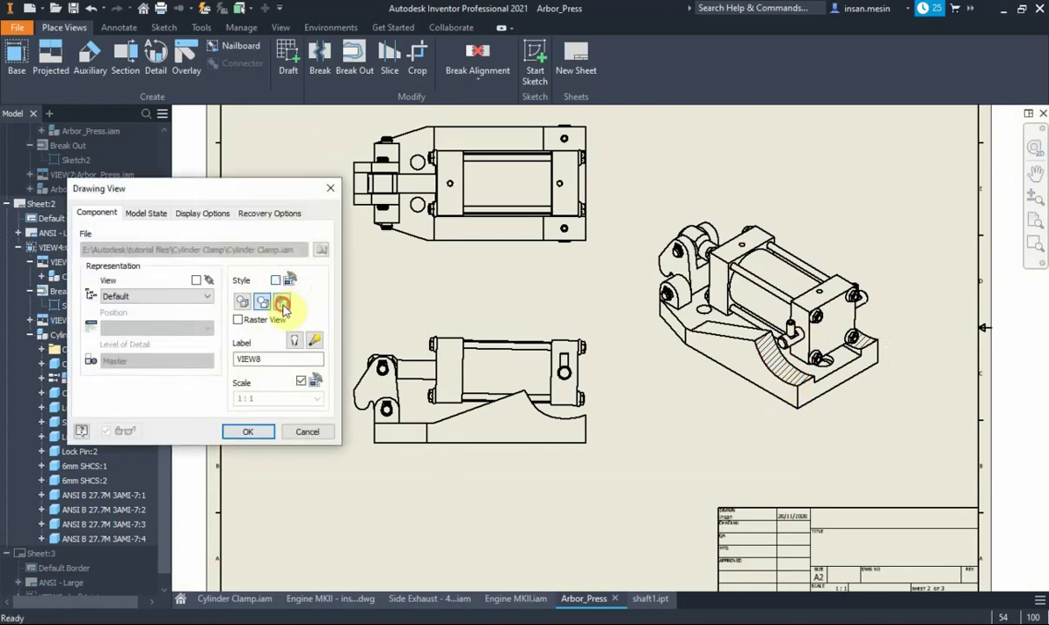
left_click(248, 431)
scroll(806, 379, "up", 3)
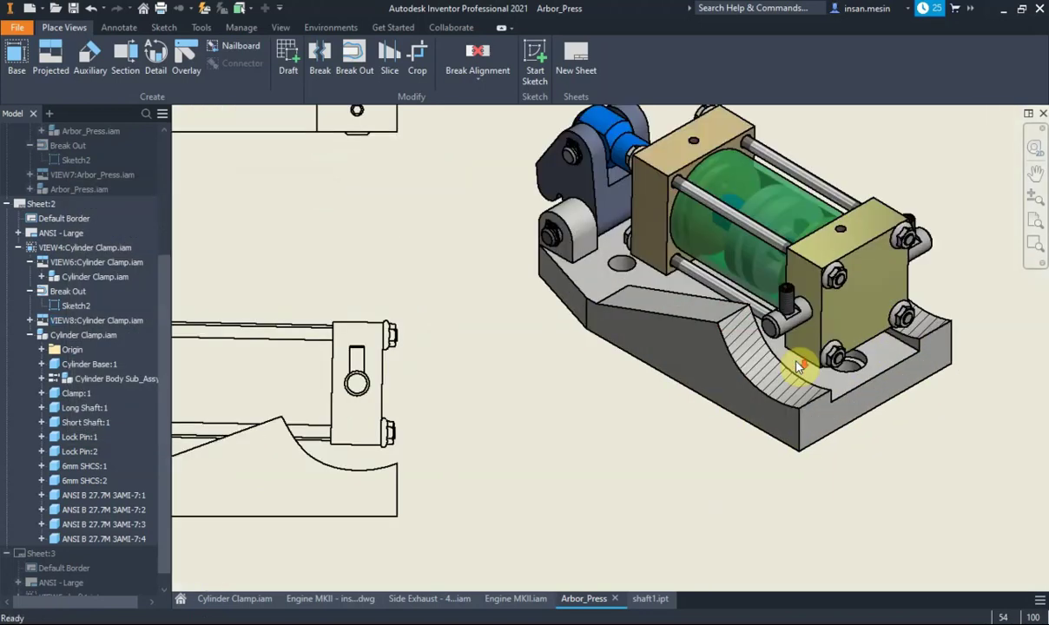
scroll(777, 394, "down", 2)
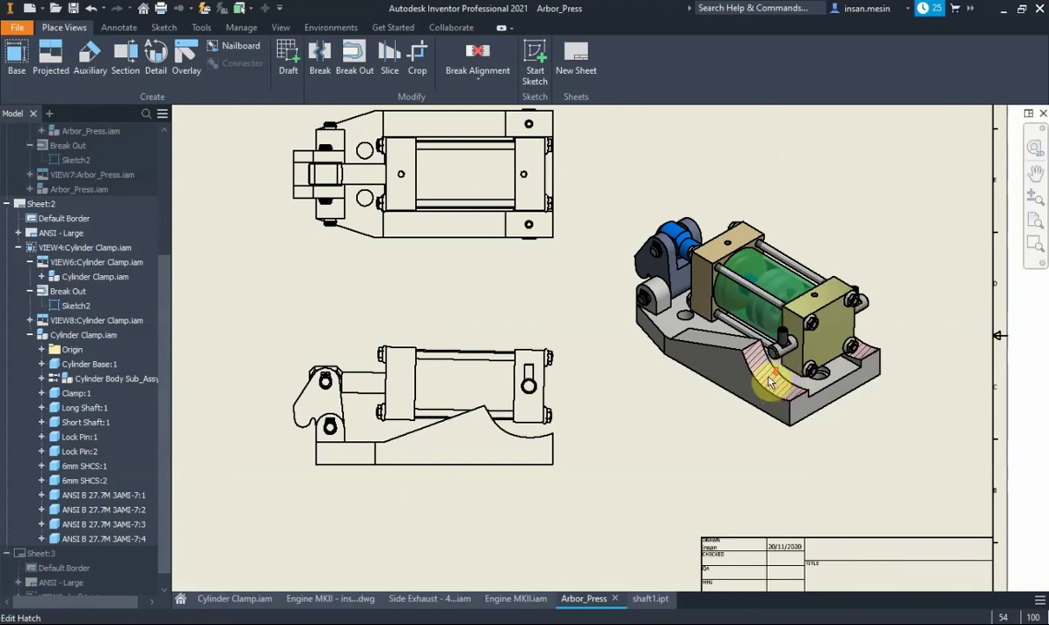
scroll(769, 382, "up", 3)
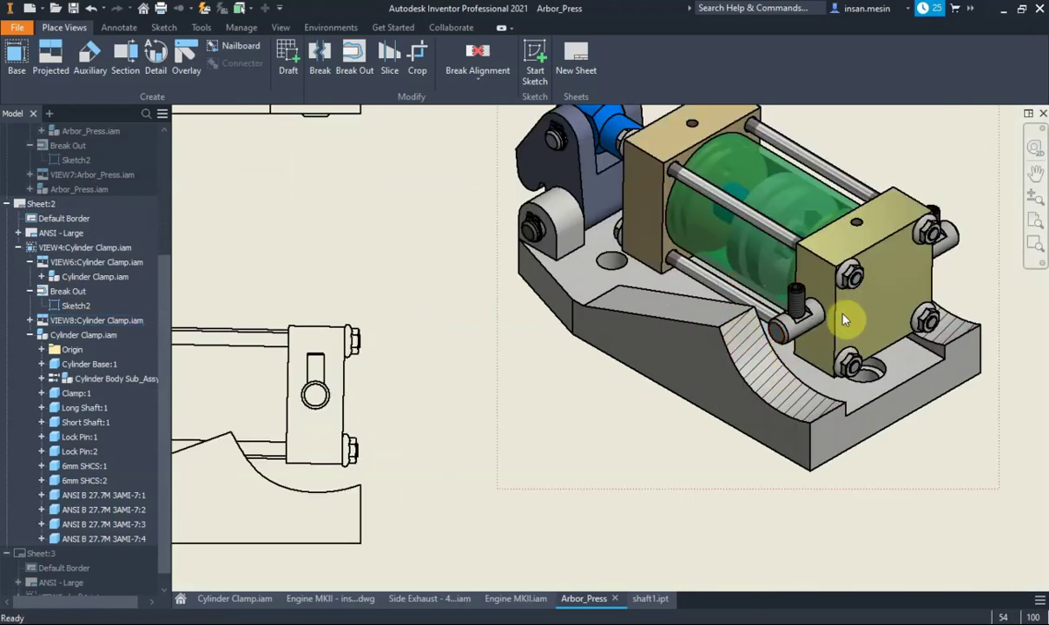
scroll(844, 319, "down", 3)
scroll(816, 360, "up", 2)
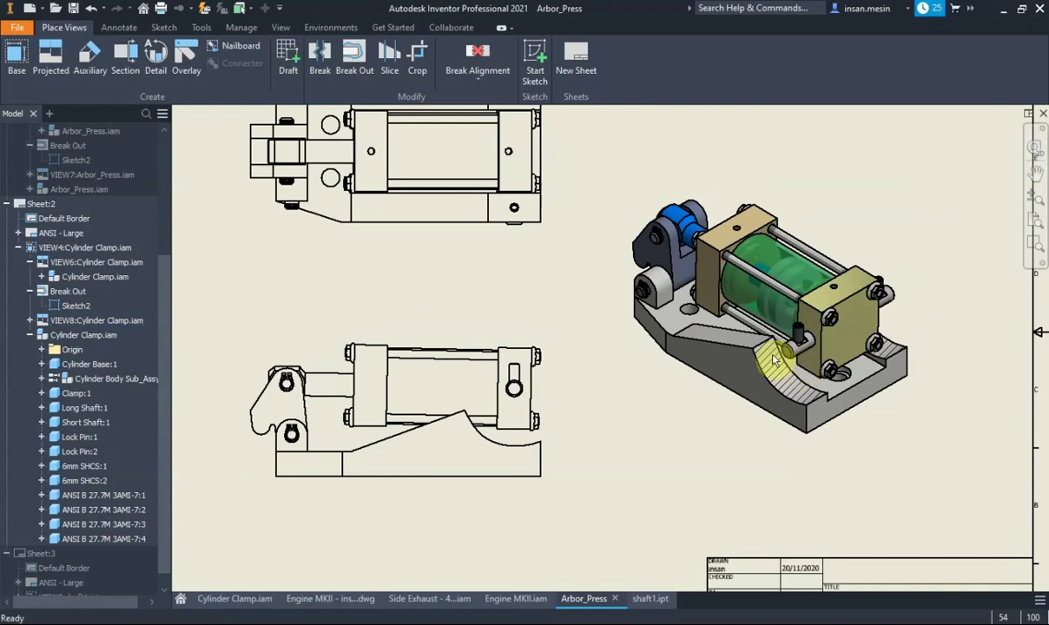
scroll(725, 393, "down", 3)
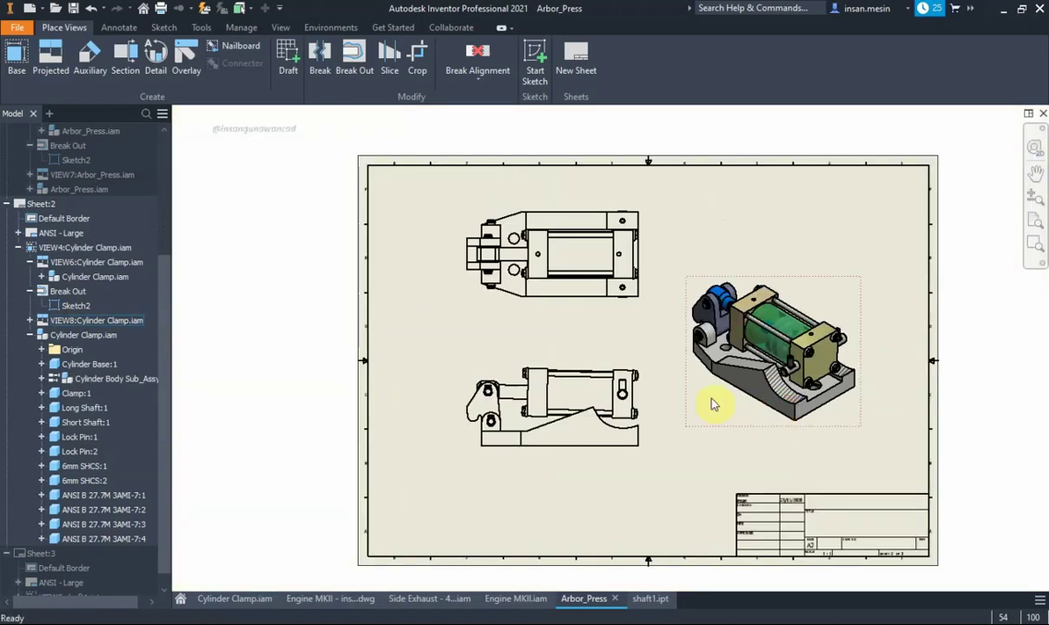
scroll(613, 428, "up", 2)
scroll(612, 431, "down", 1)
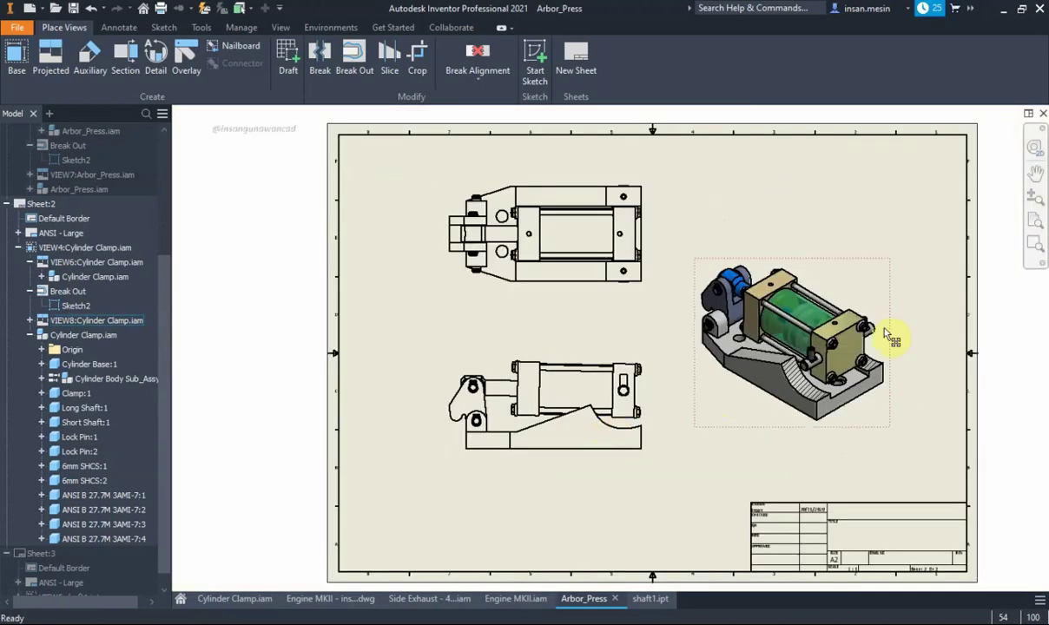
scroll(868, 390, "down", 3)
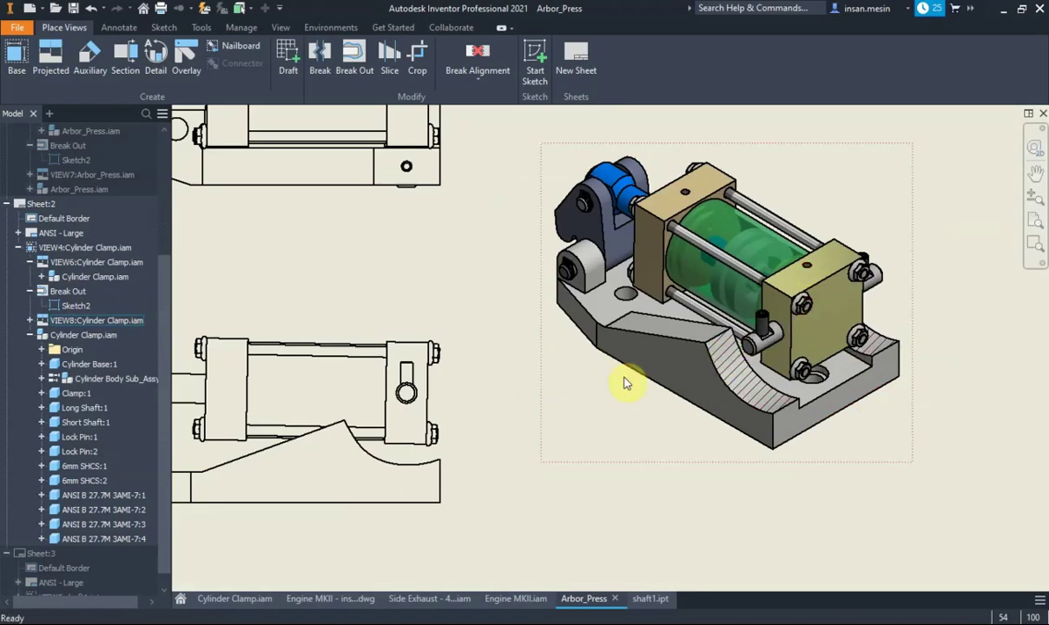
scroll(490, 379, "up", 3)
Edit the existing break-out and change its depth to From Point
right_click(412, 348)
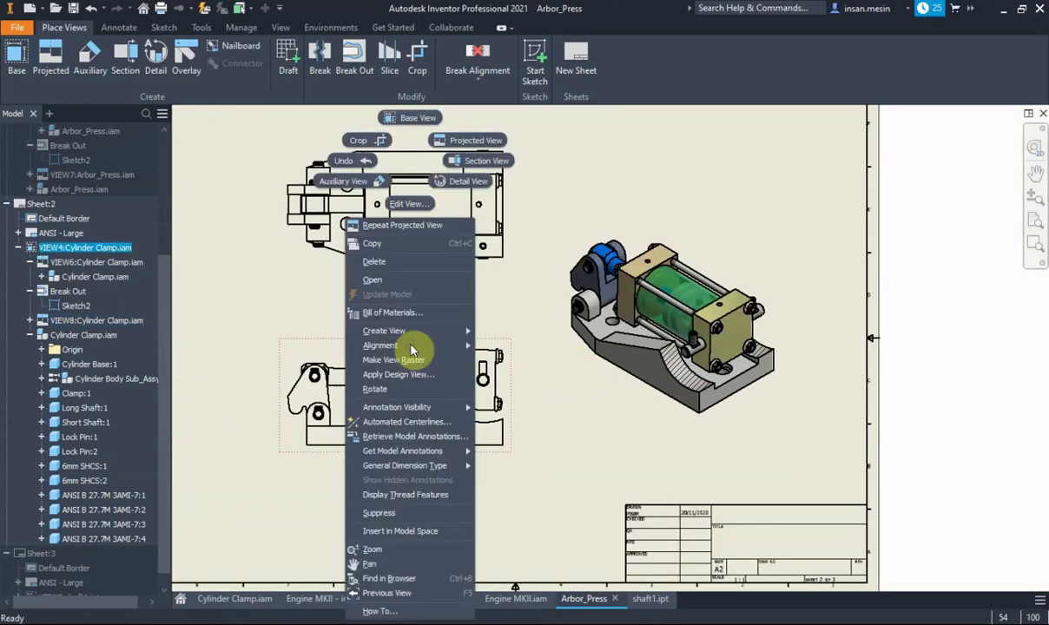
left_click(272, 316)
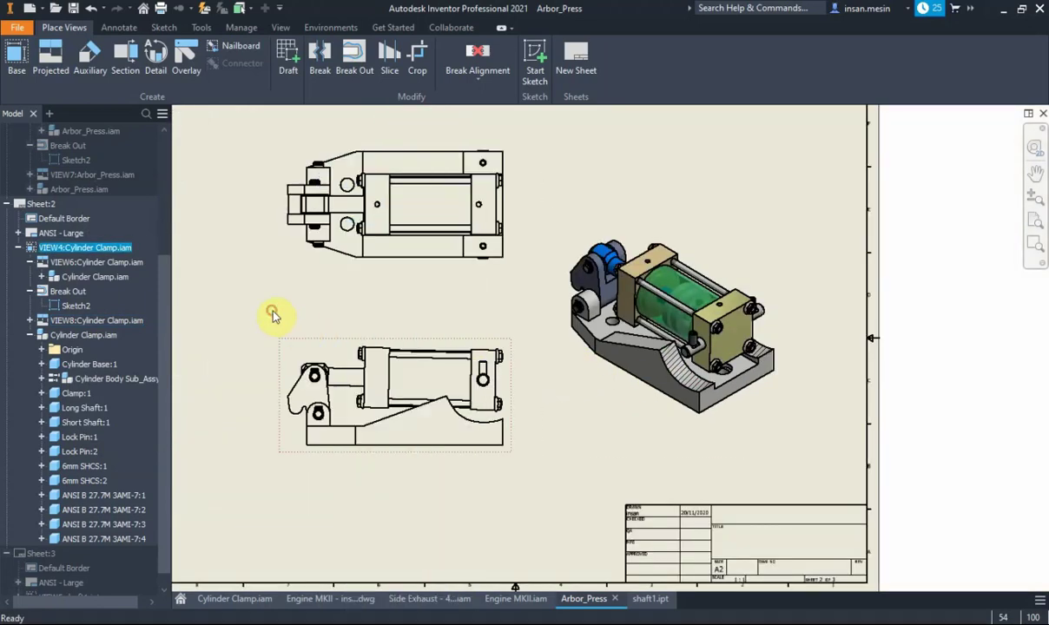
double_click(68, 291)
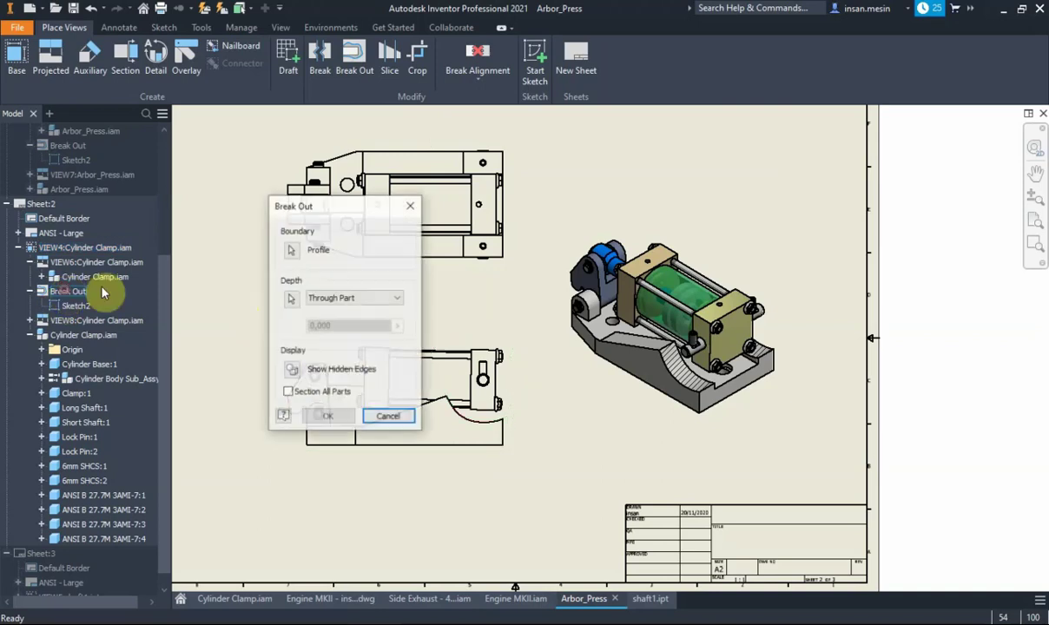
left_click(337, 298)
left_click(344, 312)
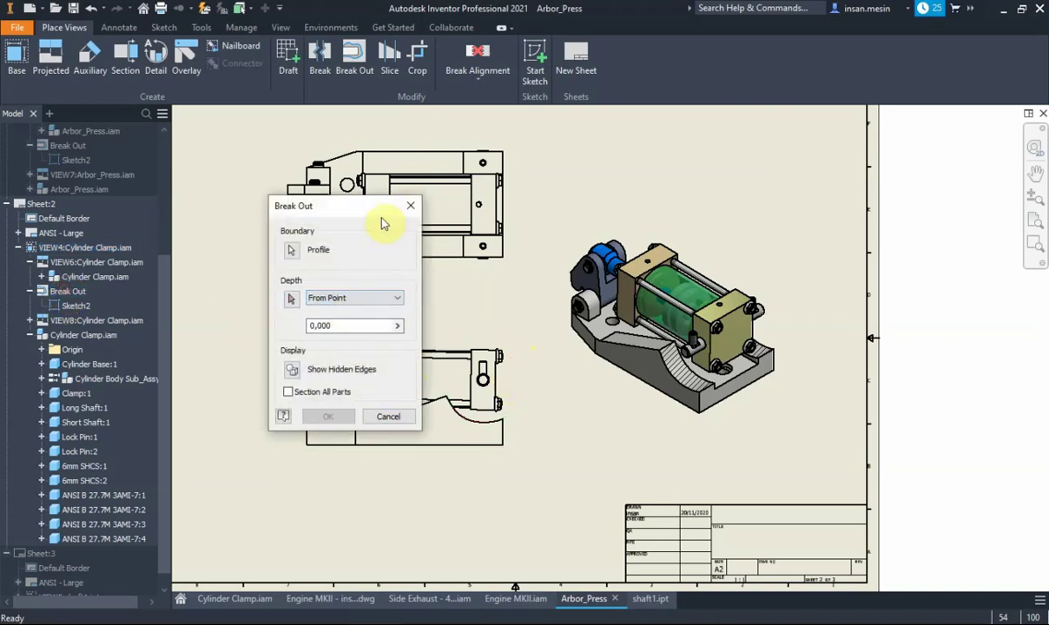
Pick the top view's hole as the depth point and apply the break-out cut
left_click_drag(379, 208, 281, 211)
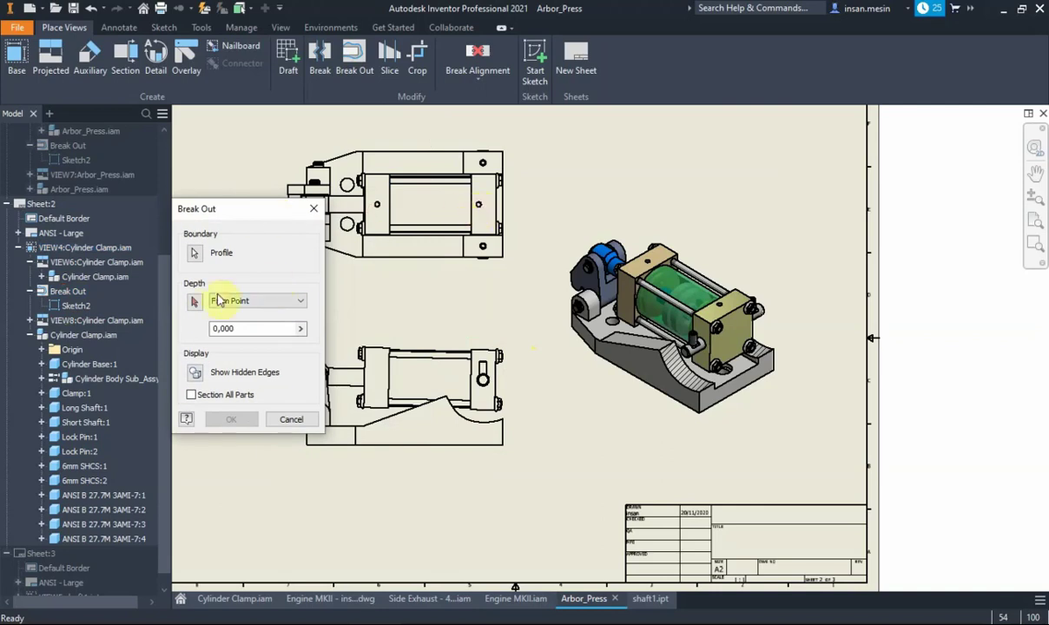
left_click(195, 302)
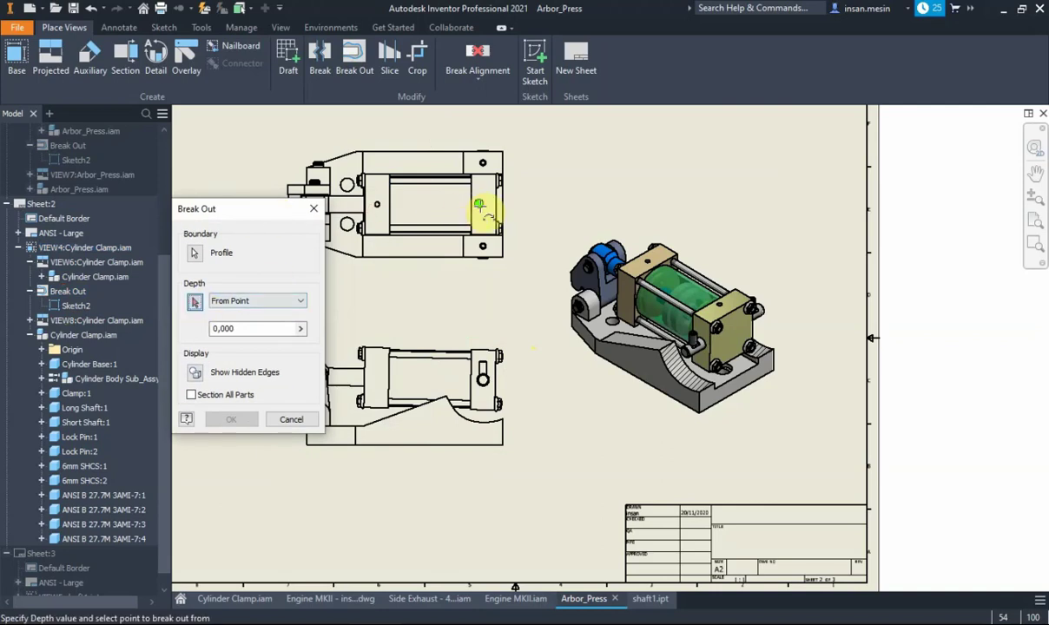
left_click(479, 205)
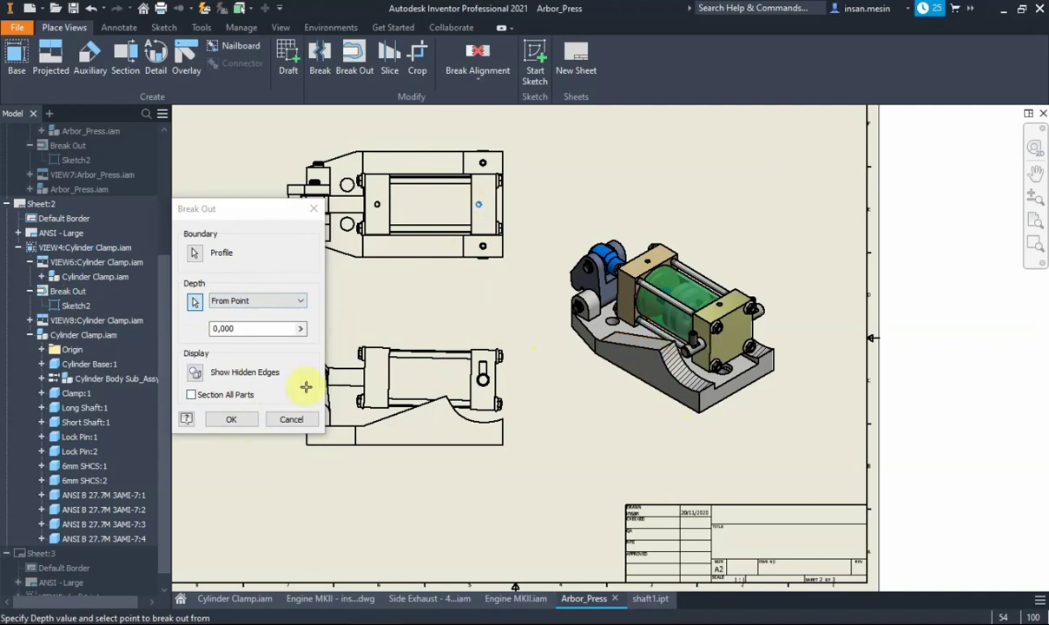
left_click(228, 420)
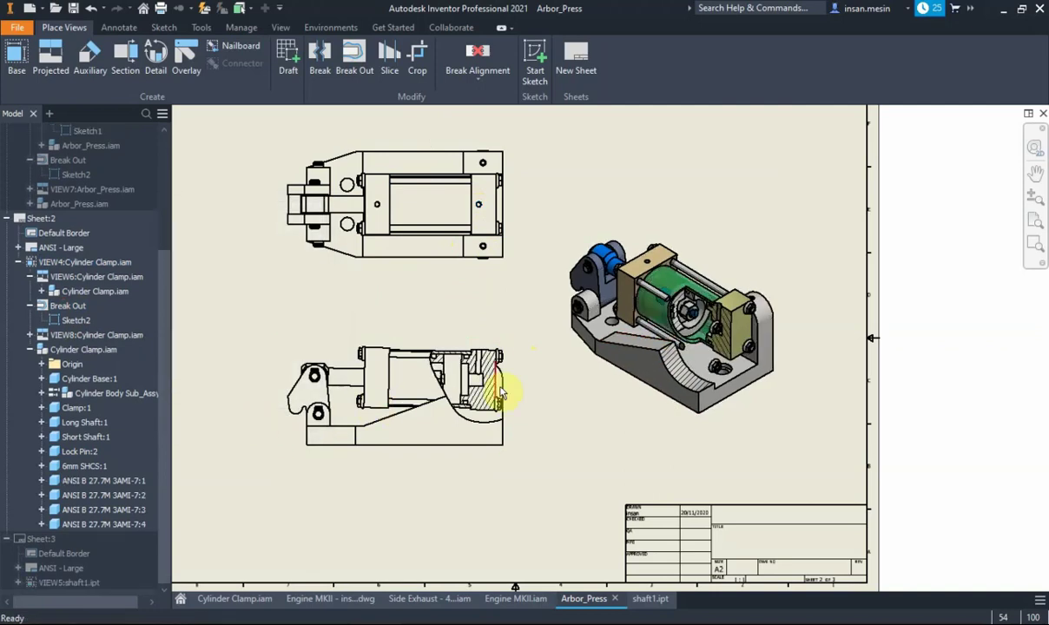
scroll(682, 296, "up", 3)
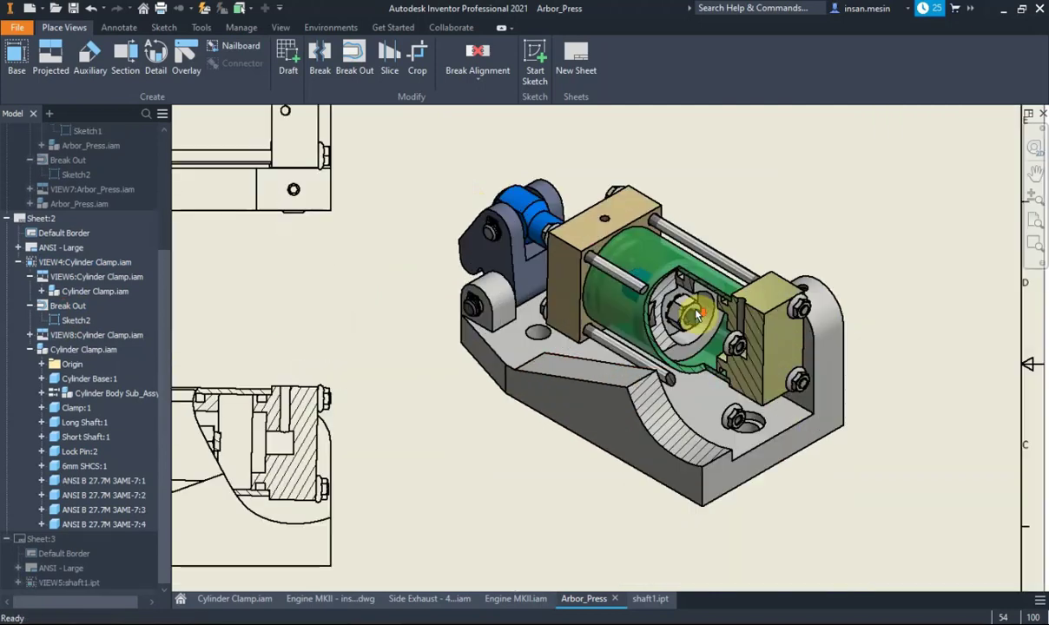
scroll(770, 280, "down", 2)
scroll(760, 304, "down", 2)
scroll(746, 325, "down", 2)
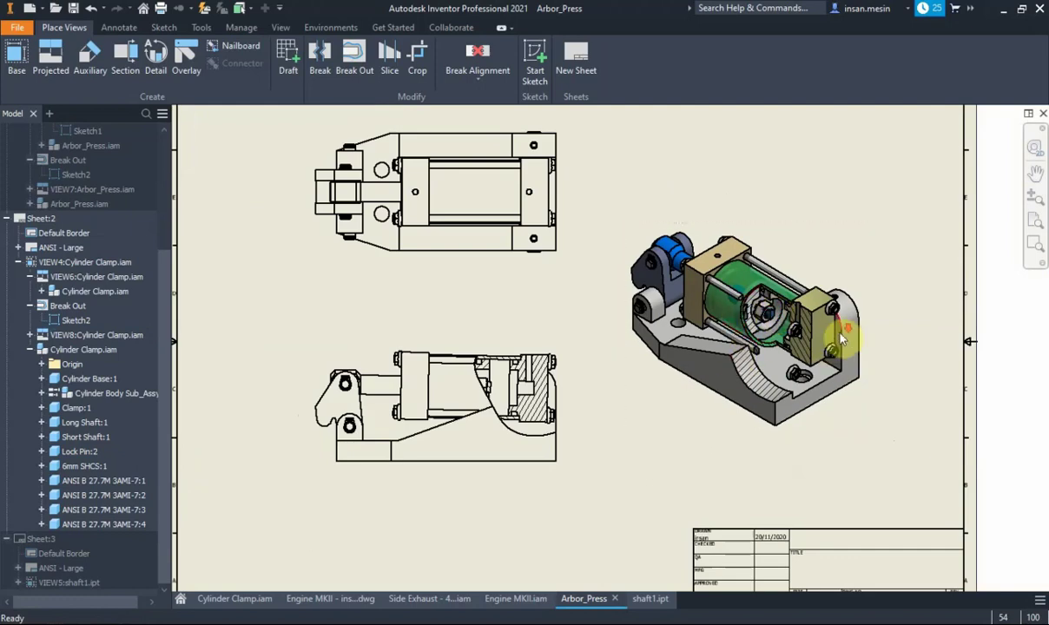
scroll(840, 339, "up", 2)
scroll(765, 324, "down", 2)
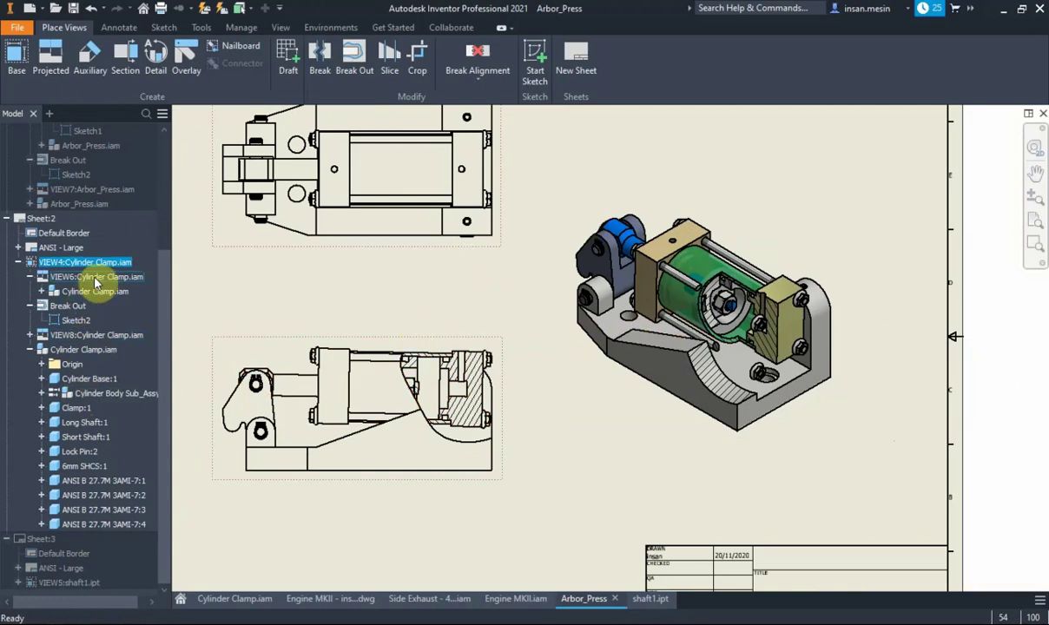
In VIEW8, set Cylinder Body Sub_Assy's section participation to None, then collapse VIEW8
left_click(576, 222)
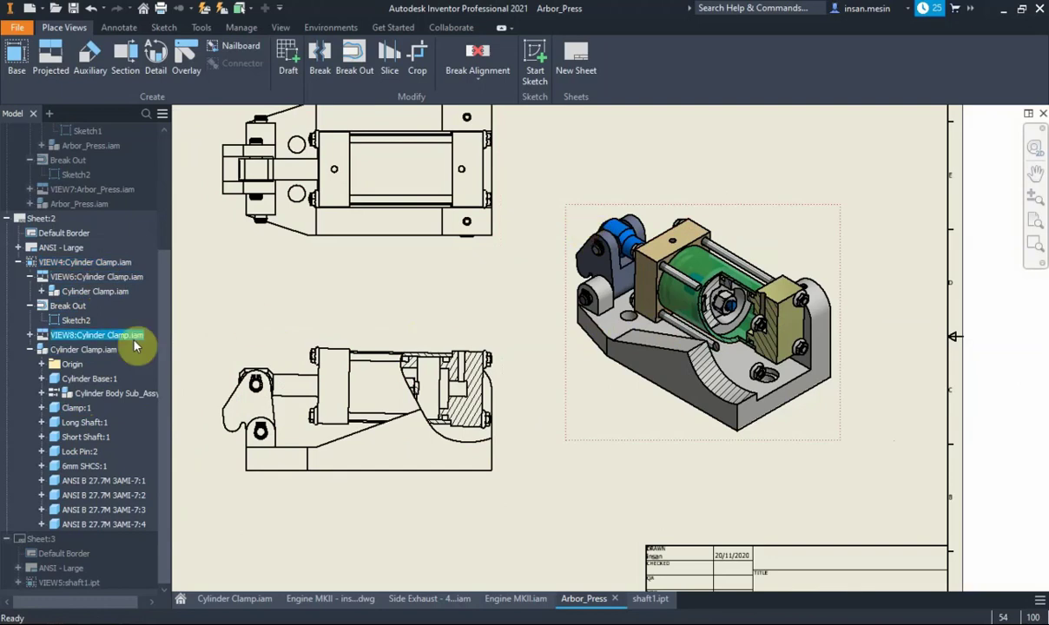
left_click(29, 335)
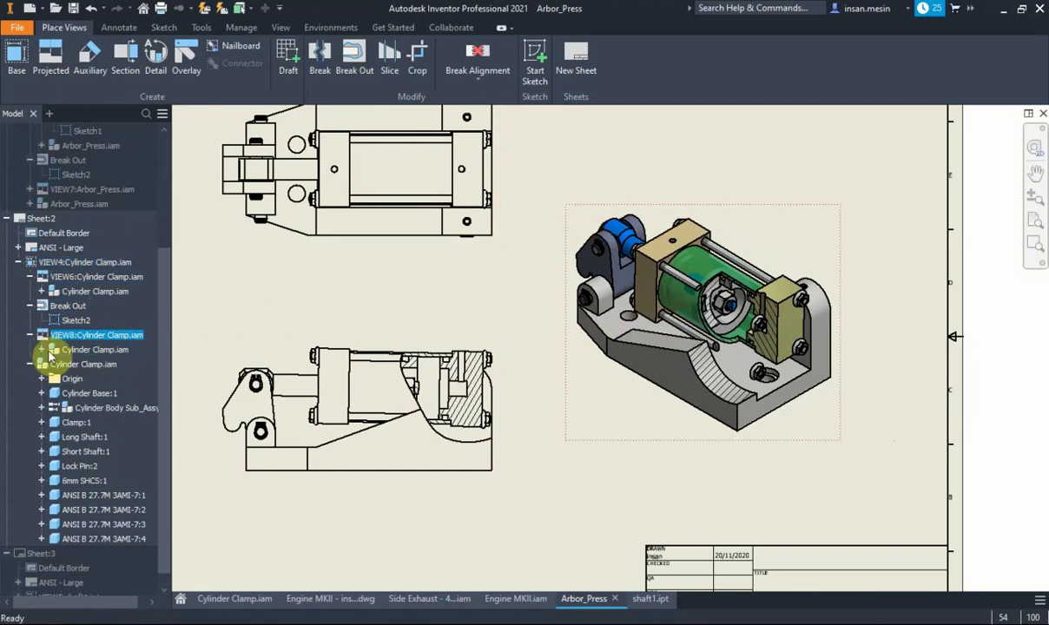
left_click(41, 349)
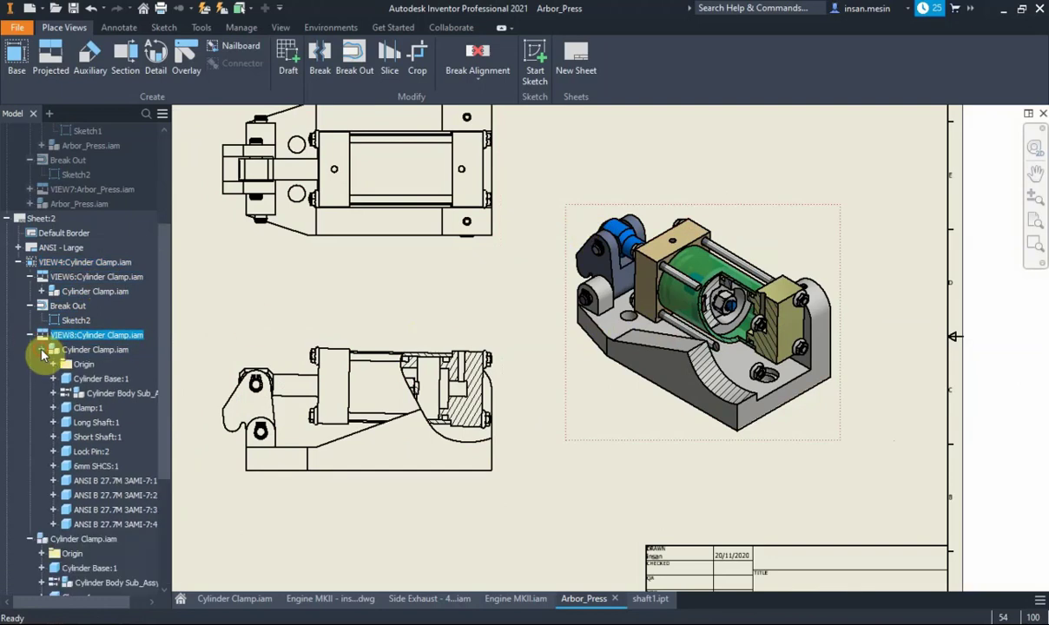
right_click(107, 398)
mouse_move(158, 418)
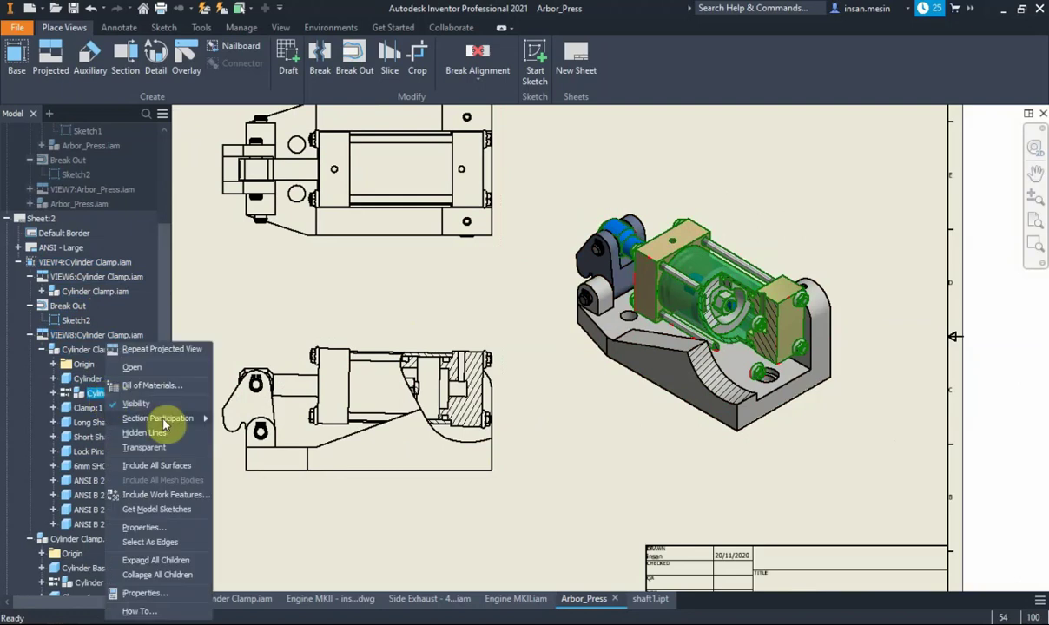
left_click(239, 446)
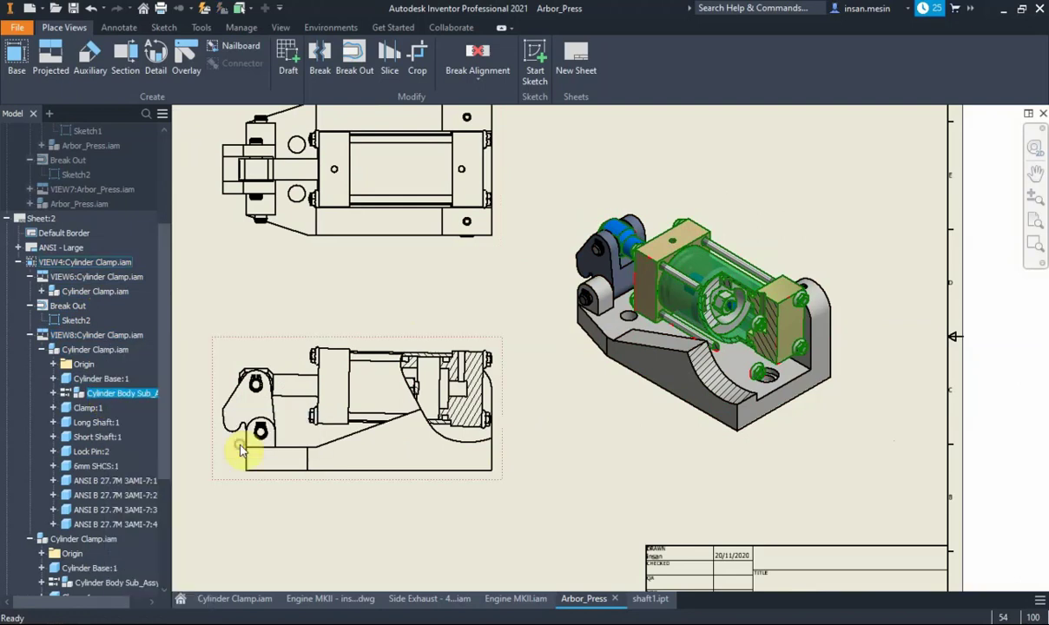
right_click(136, 395)
mouse_move(189, 418)
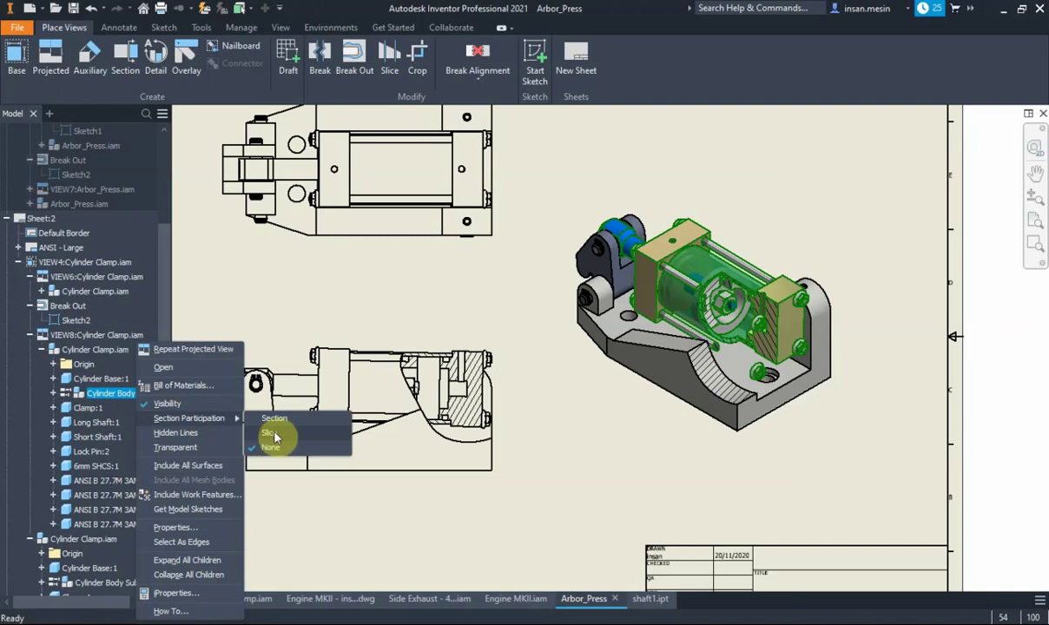
left_click(338, 299)
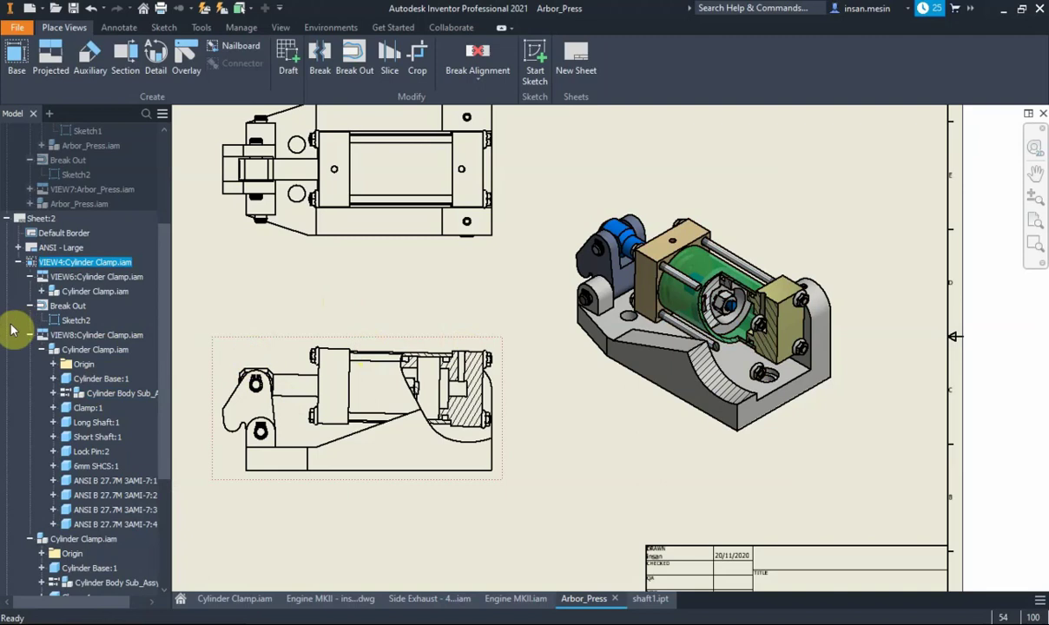
left_click(31, 335)
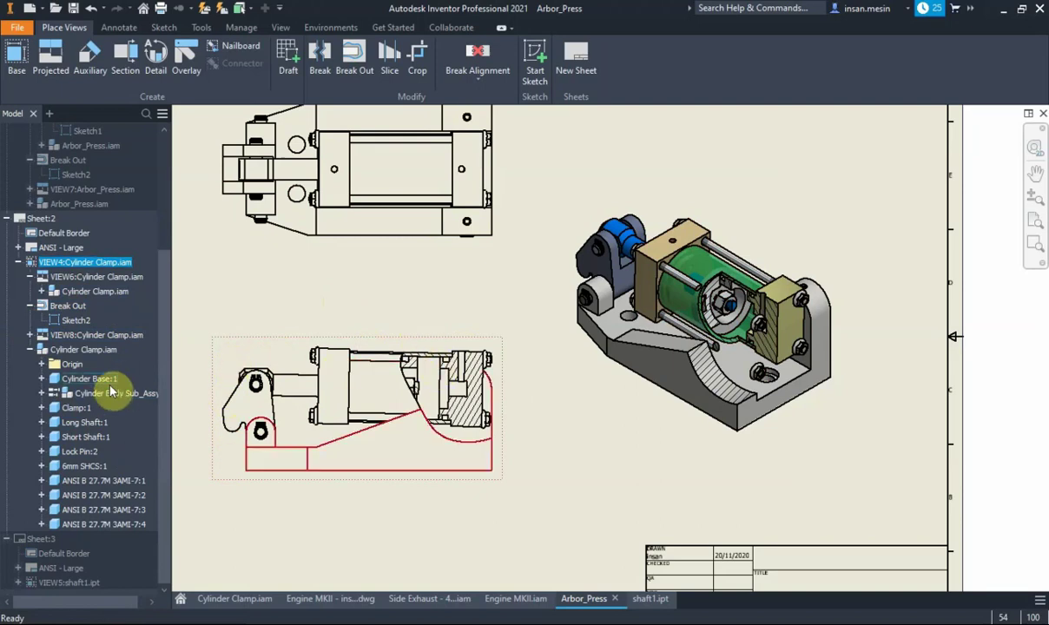
Set Cylinder Body Sub_Assy's section participation back to Section
left_click(57, 393)
left_click(55, 393)
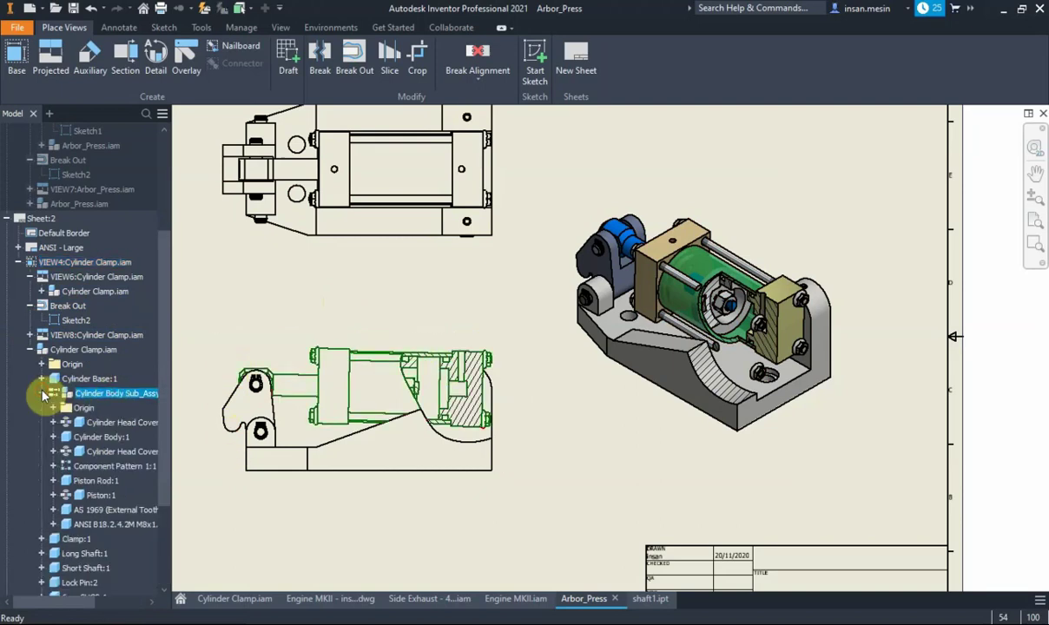
right_click(120, 394)
mouse_move(173, 418)
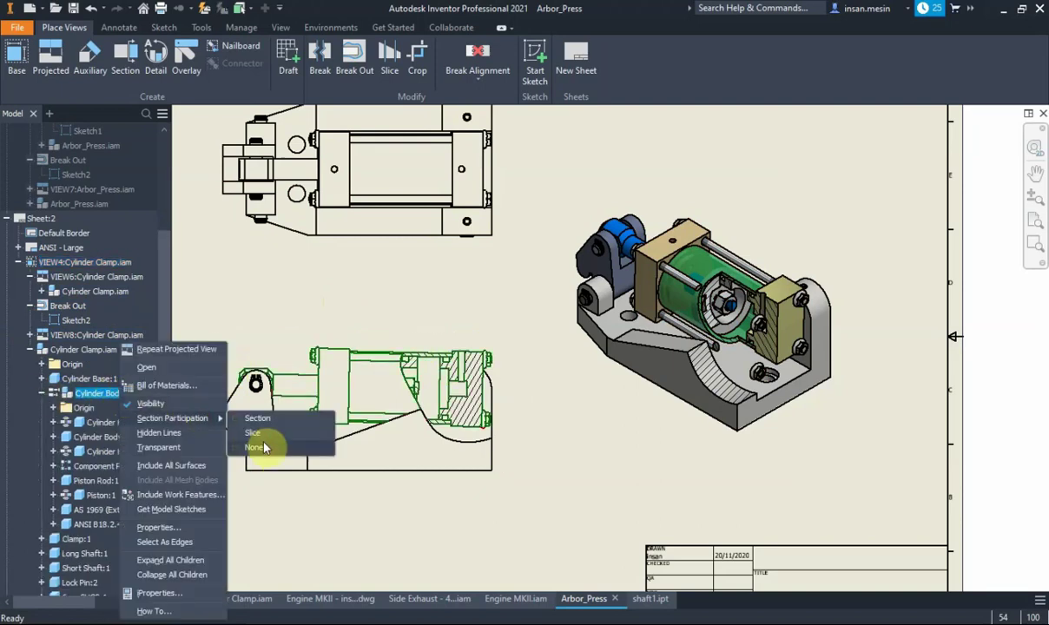
left_click(263, 451)
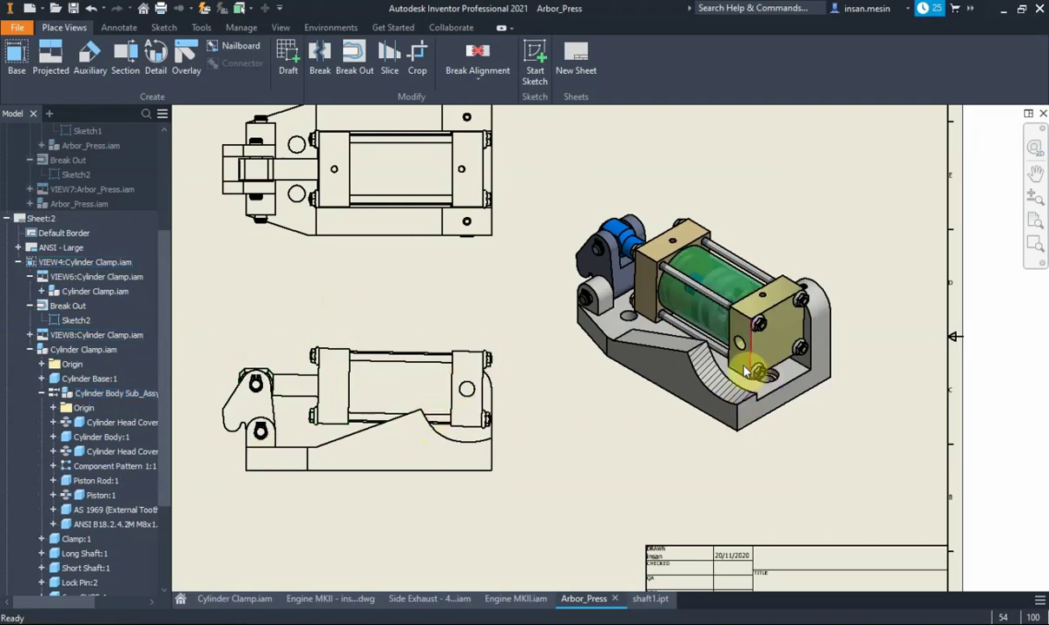
right_click(124, 401)
mouse_move(177, 419)
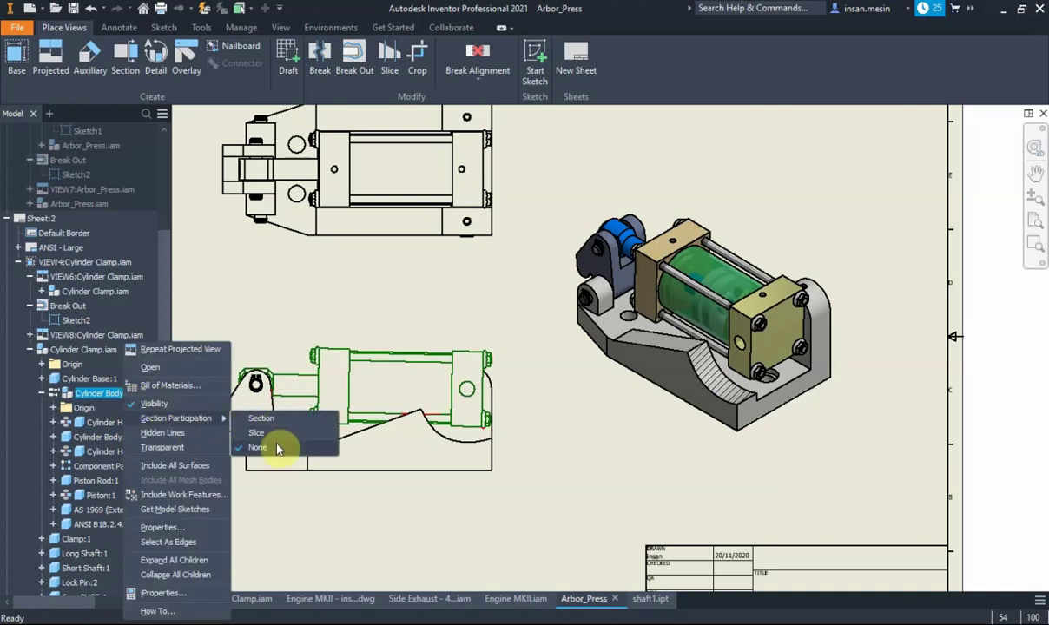
left_click(278, 420)
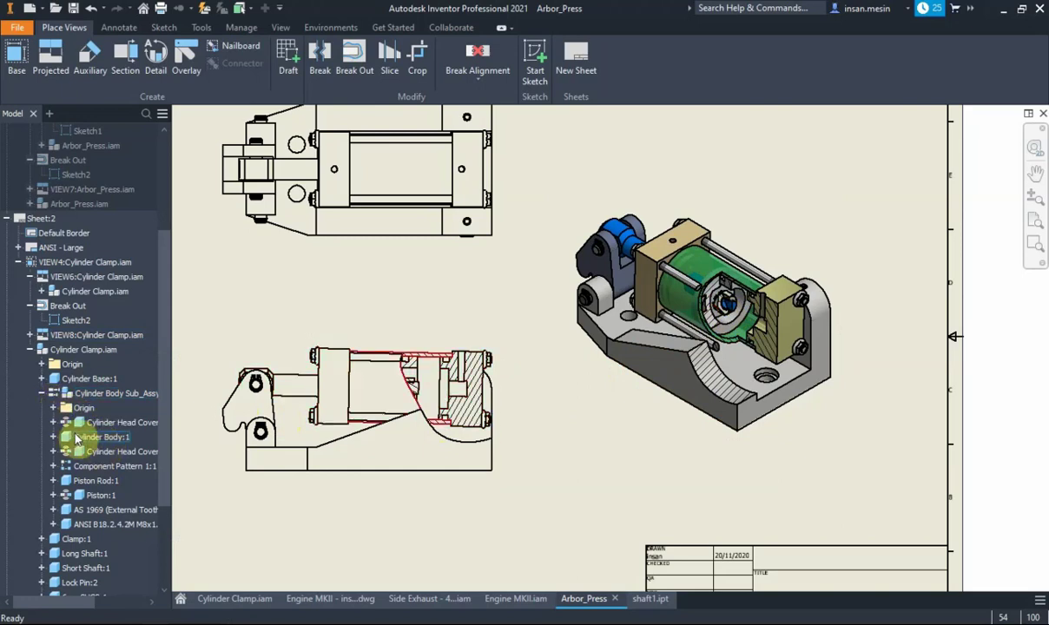
Set Piston:1 inside the cylinder body sub-assembly to section participation None
left_click(41, 393)
left_click(42, 394)
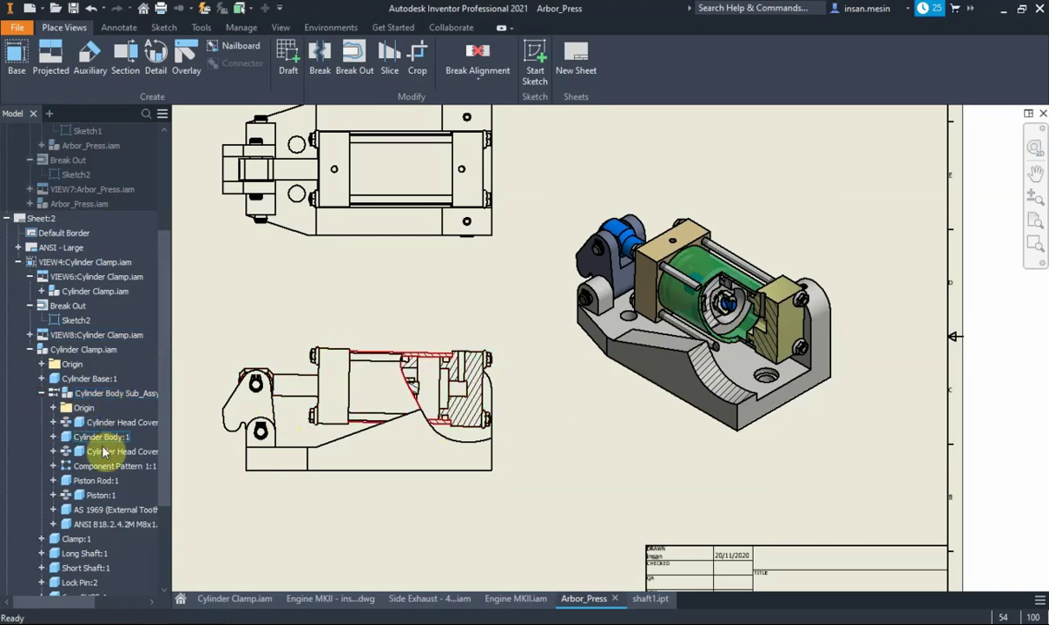
right_click(96, 501)
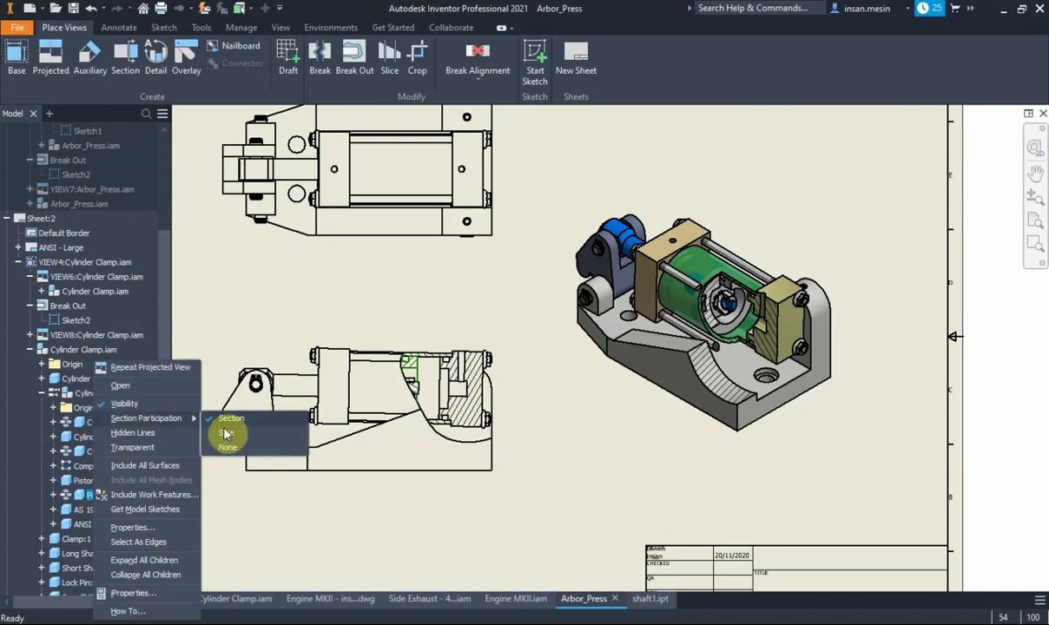
left_click(227, 447)
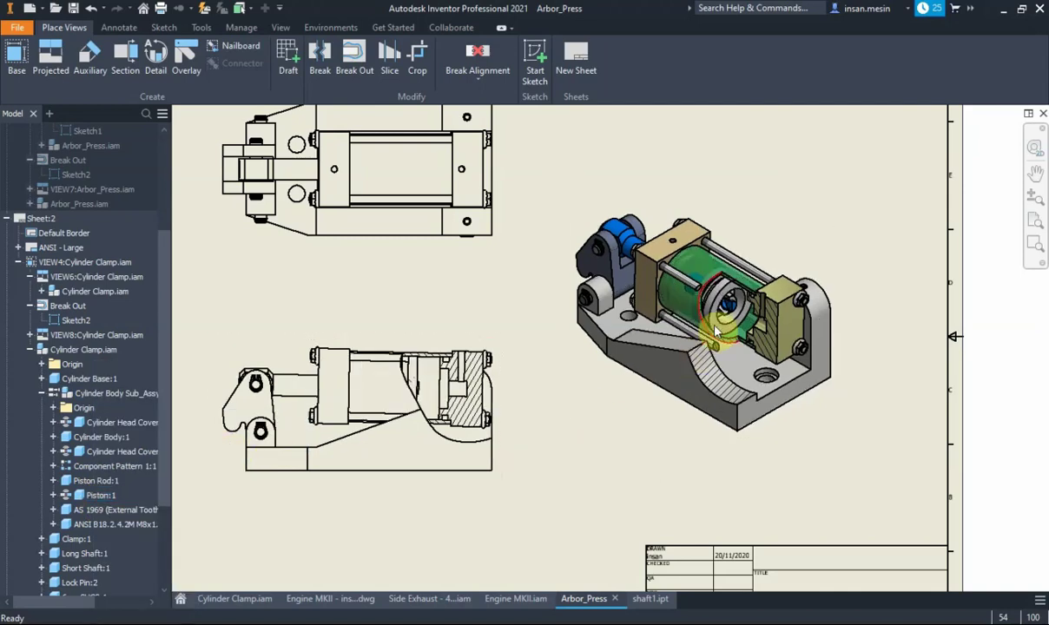
scroll(738, 321, "up", 5)
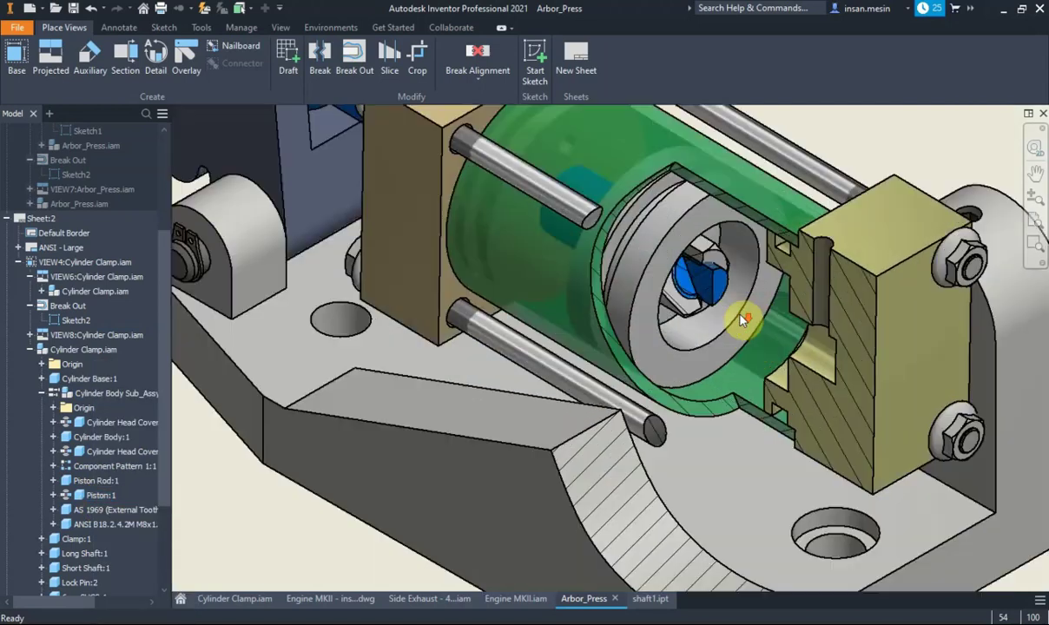
scroll(717, 278, "down", 5)
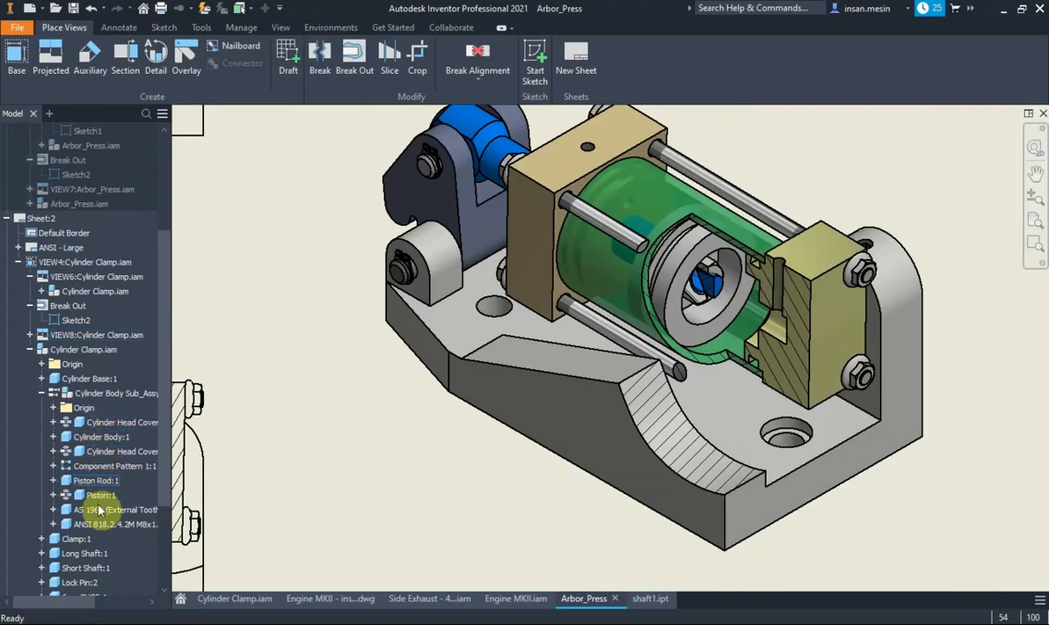
scroll(673, 280, "down", 1)
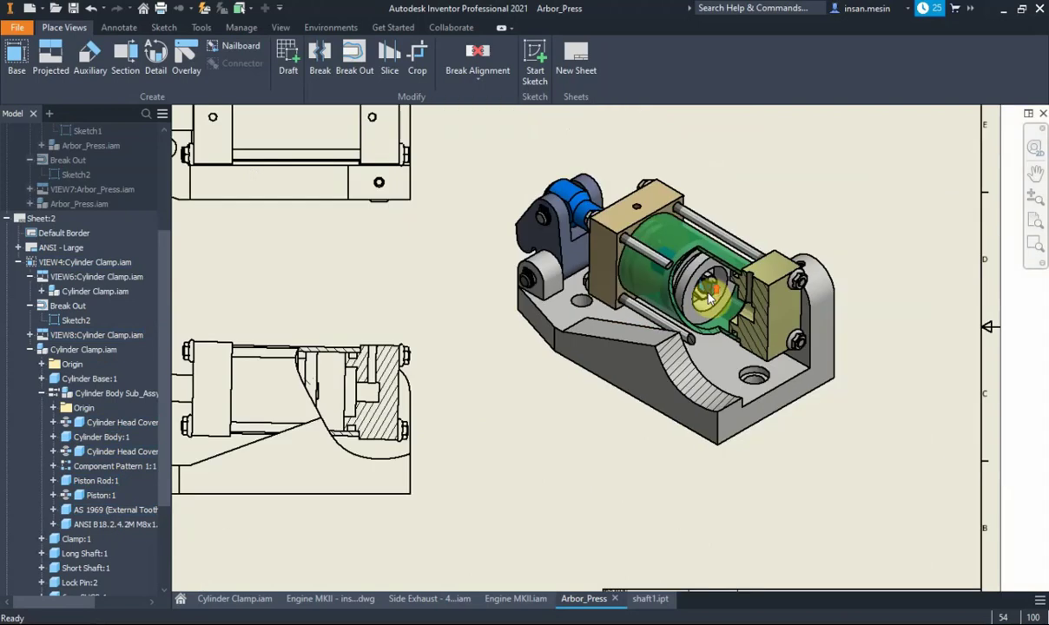
scroll(673, 280, "down", 1)
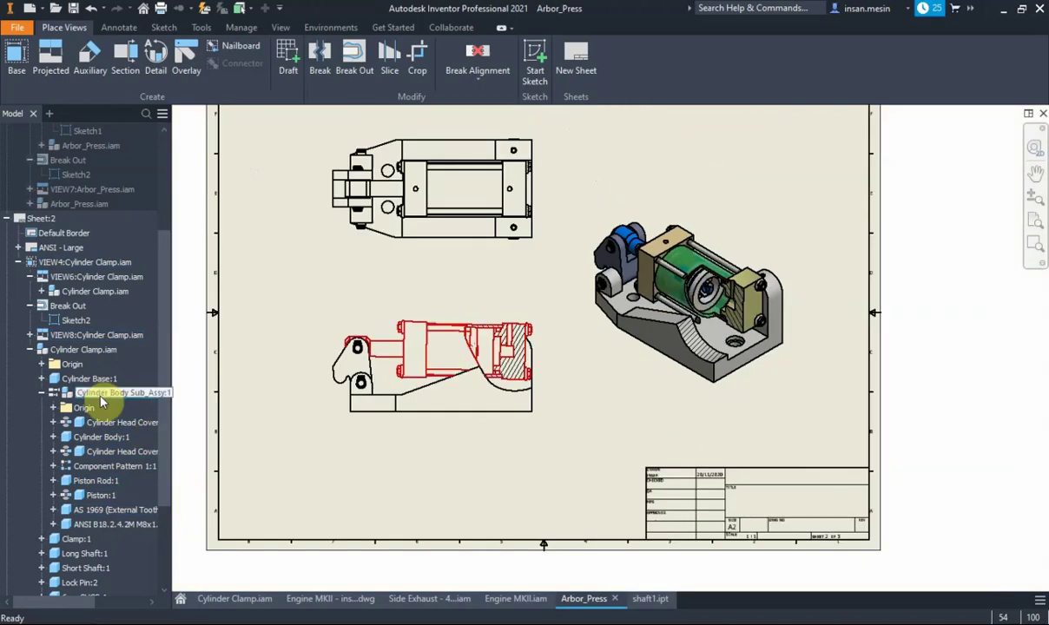
scroll(445, 292, "down", 1)
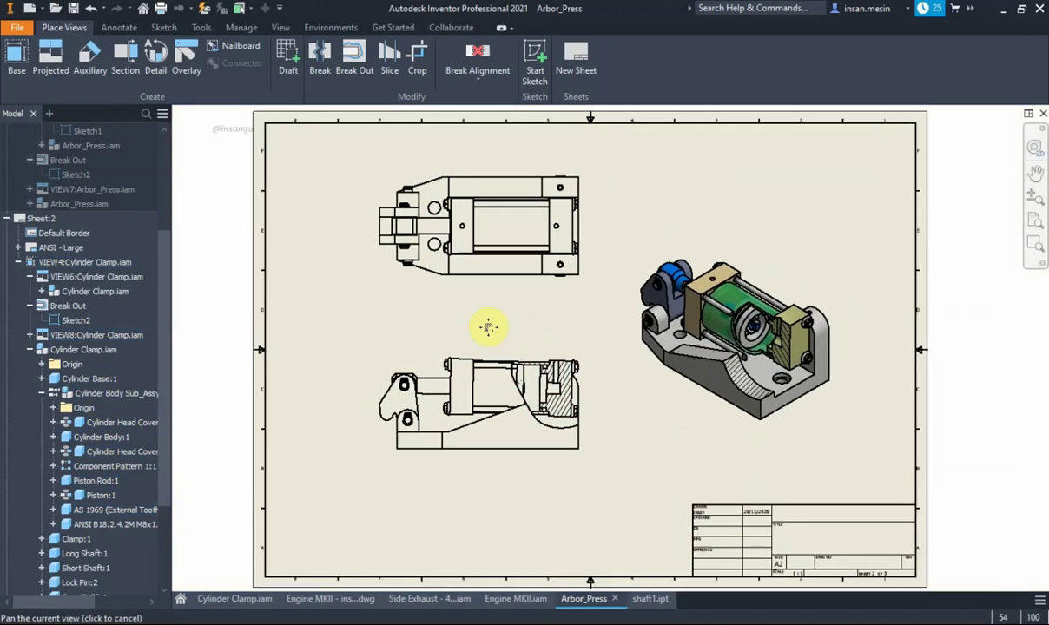
scroll(487, 328, "down", 1)
middle_click_drag(485, 318, 482, 332)
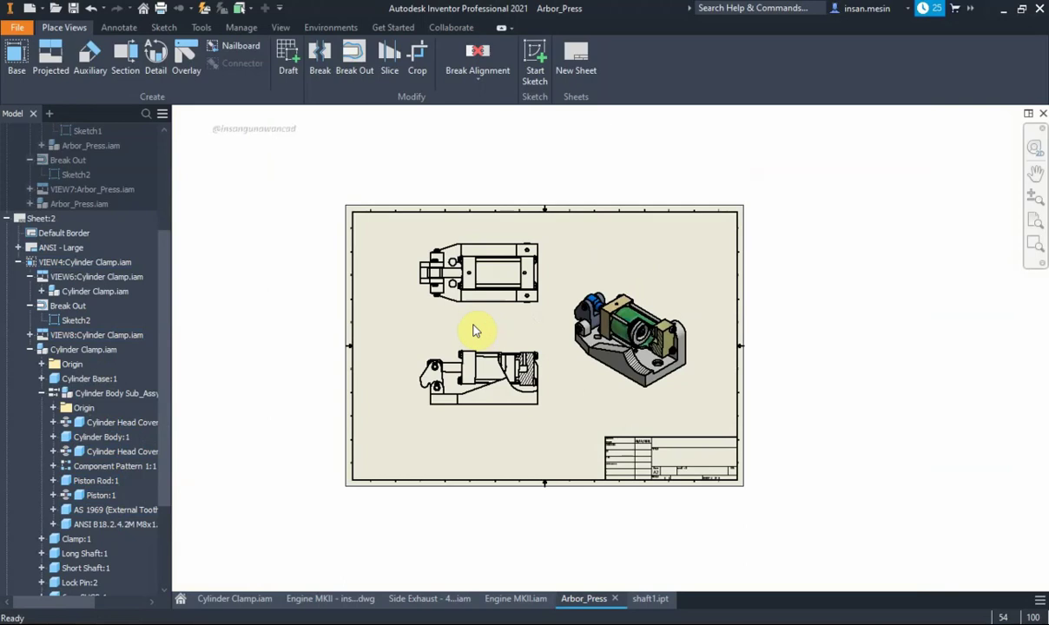
scroll(528, 250, "up", 2)
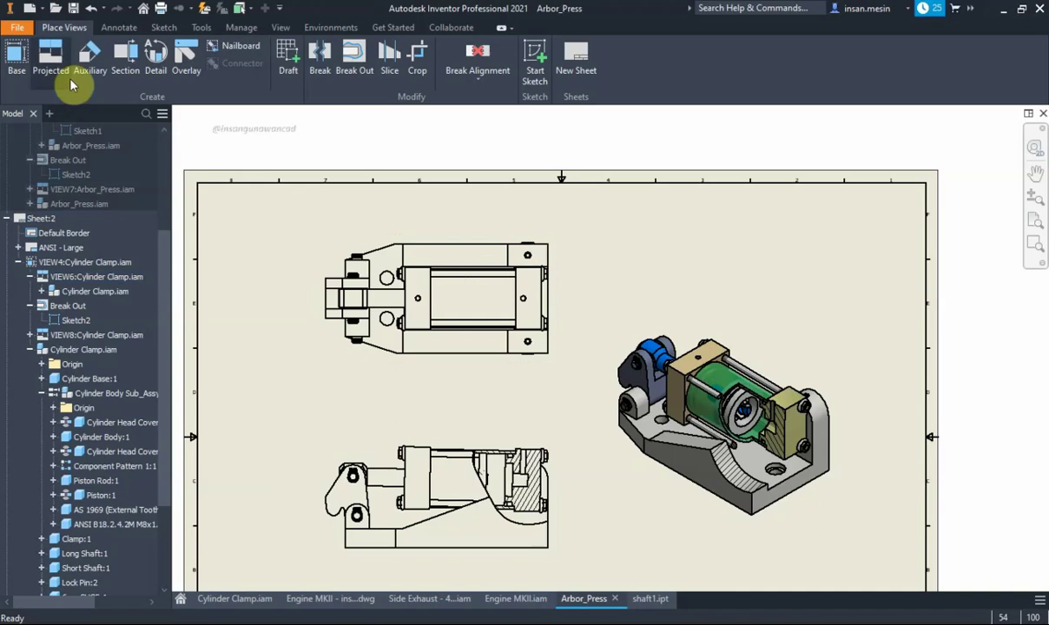
Sketch a rectangular boundary around the right end of the top view
left_click(533, 65)
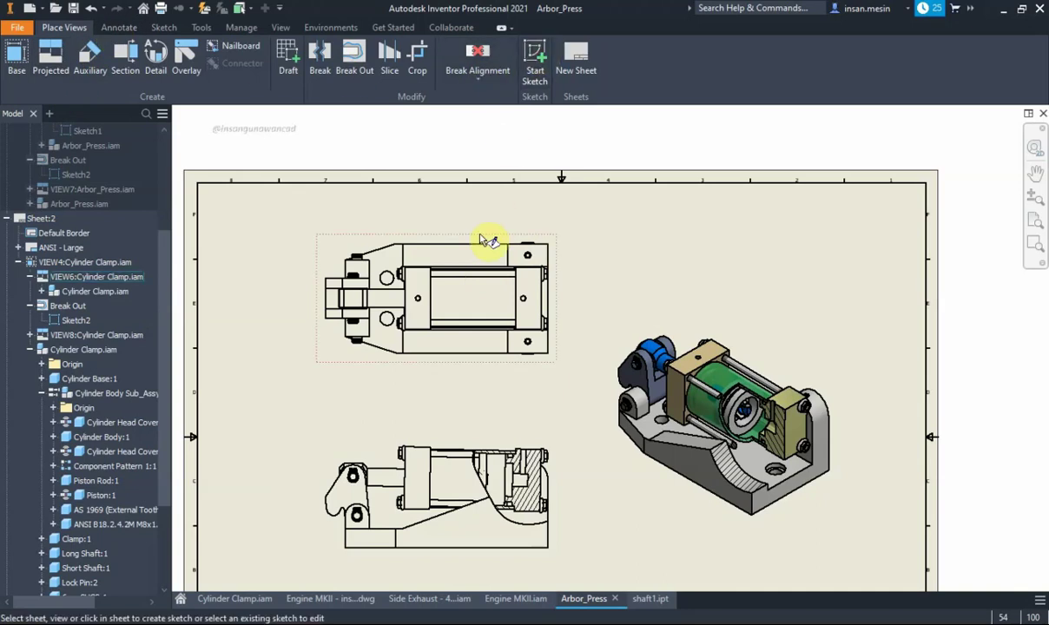
left_click(481, 236)
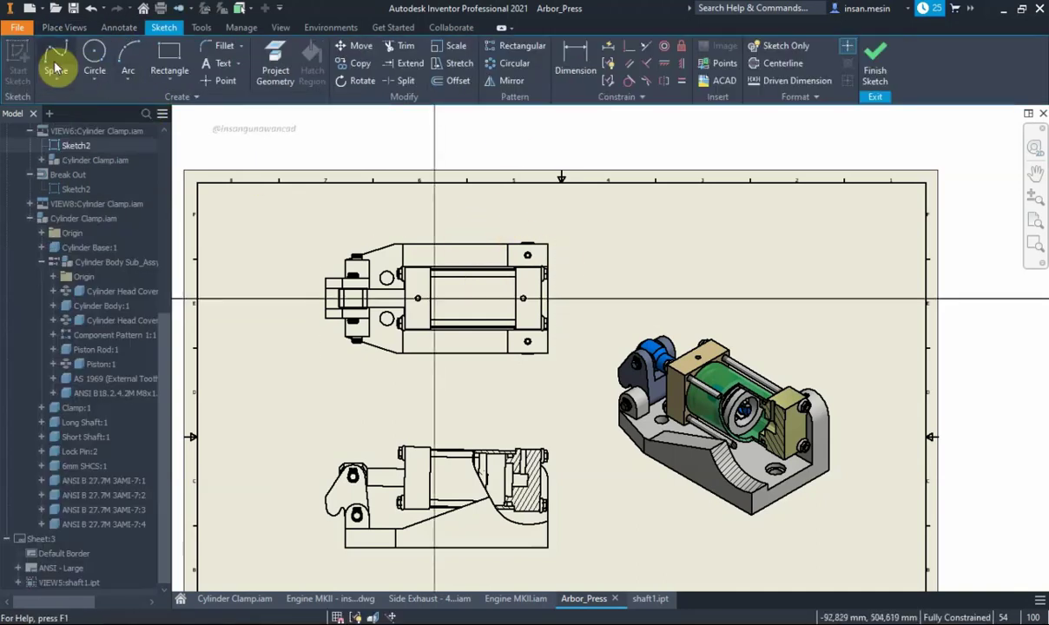
left_click(167, 54)
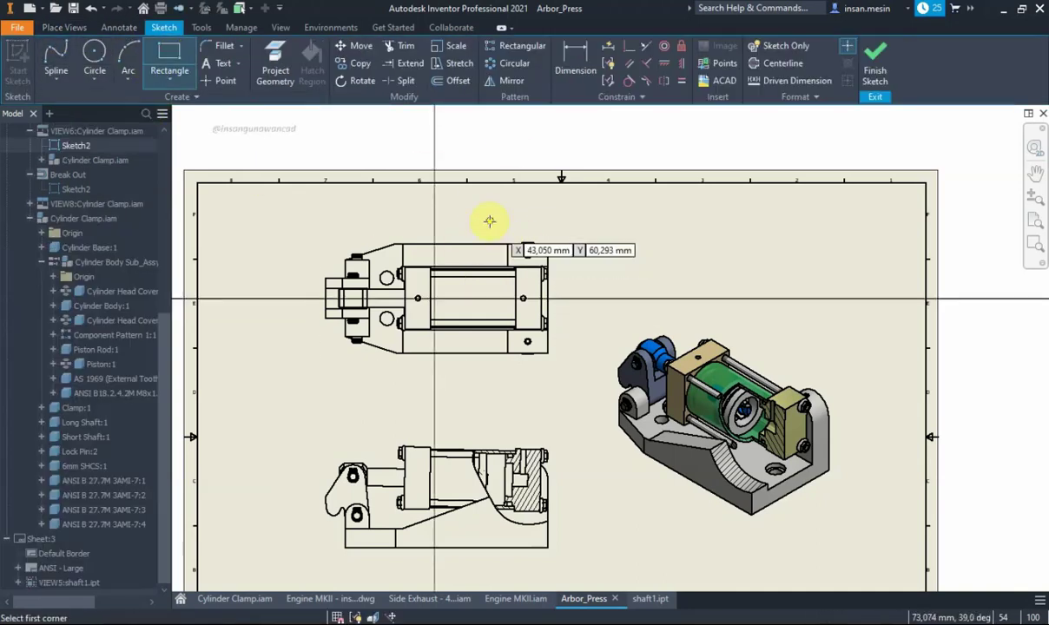
left_click(487, 221)
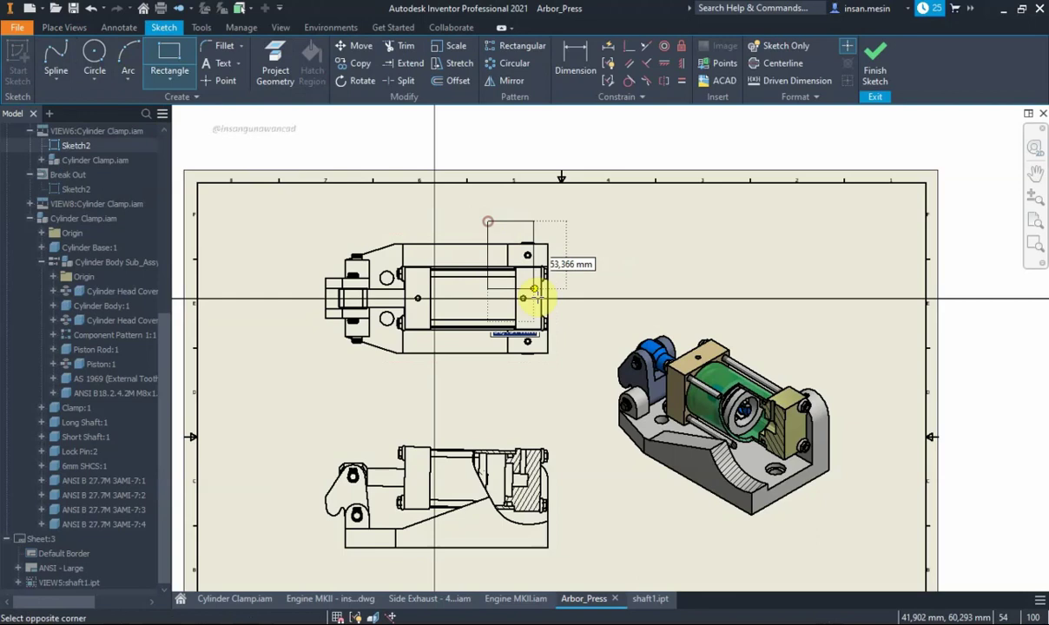
left_click(571, 375)
right_click(685, 248)
left_click(721, 250)
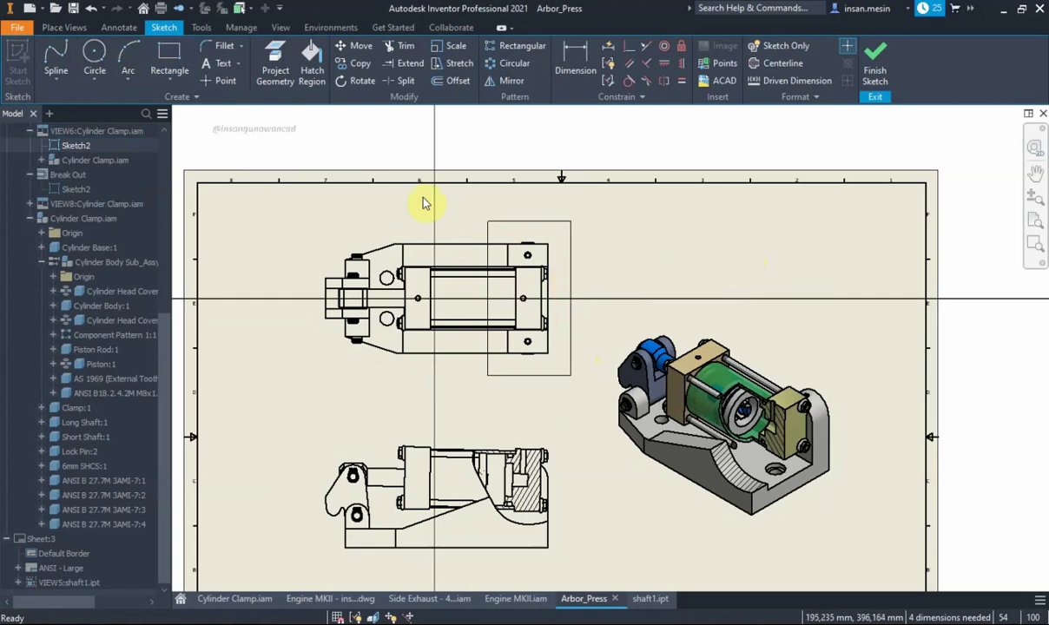
left_click(872, 56)
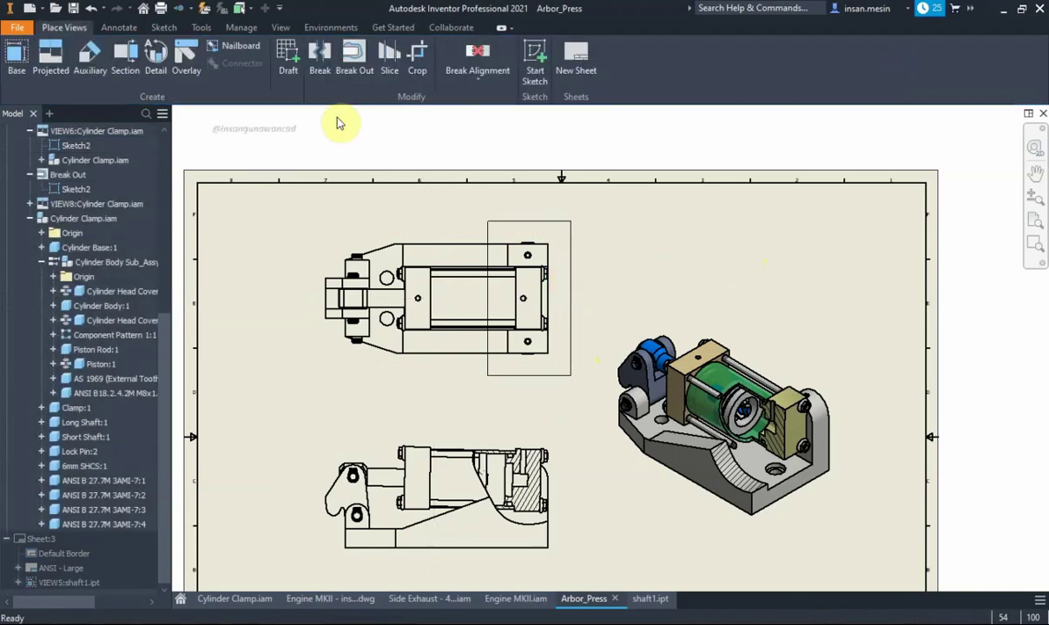
Create a To Hole break-out on the top view, showing hidden edges and picking the hole
left_click(354, 52)
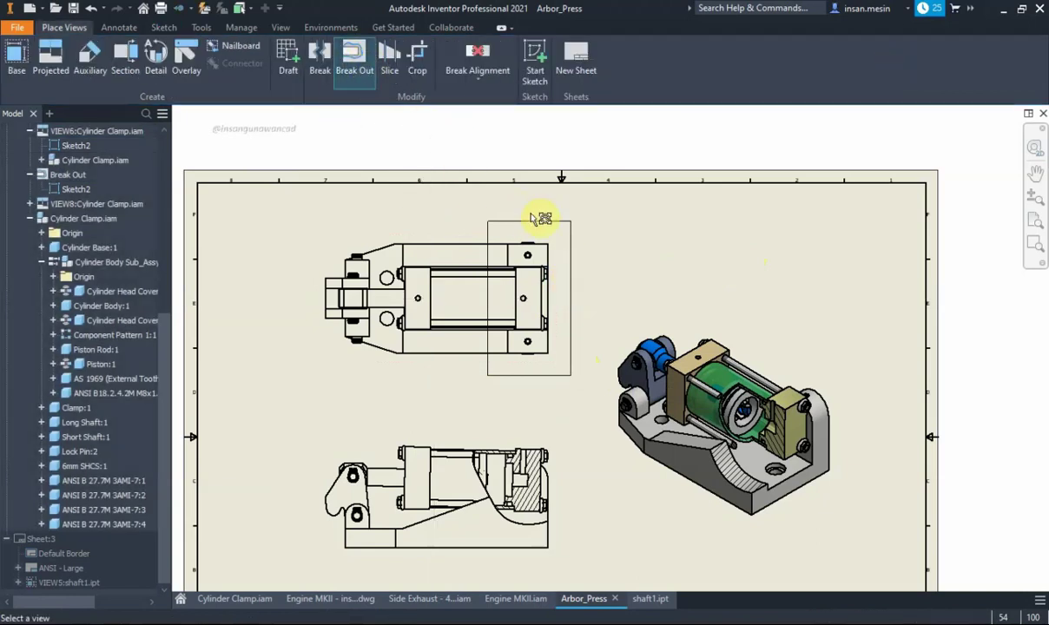
left_click(428, 240)
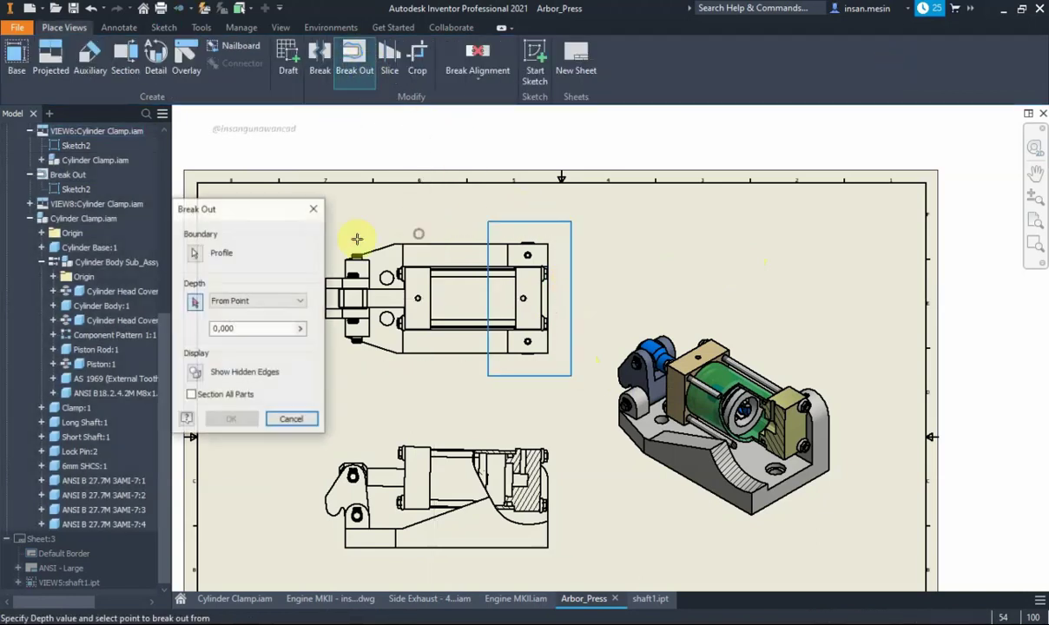
left_click(245, 304)
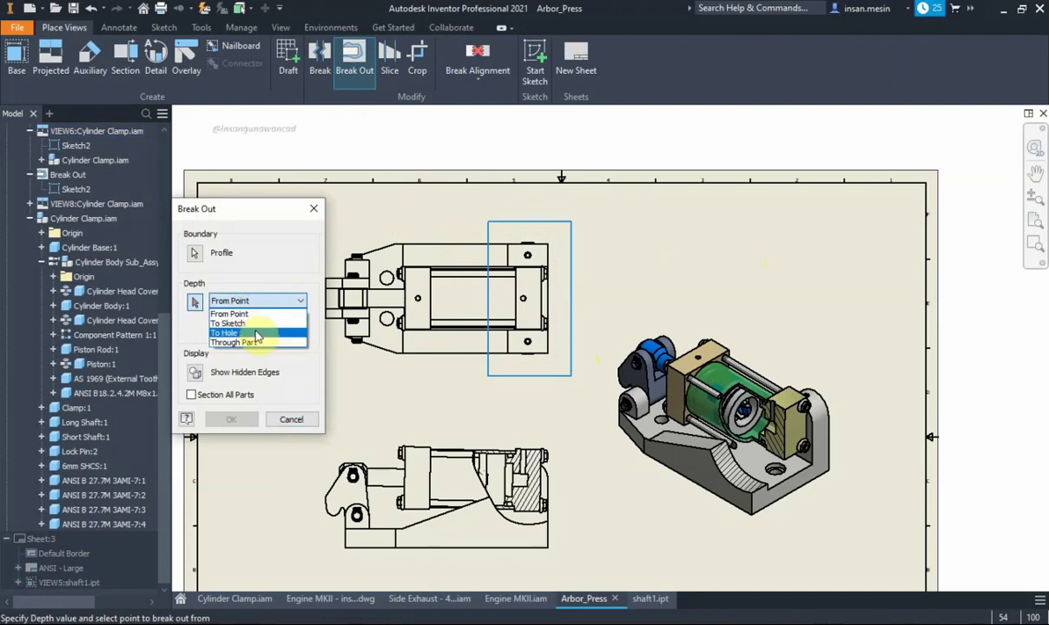
left_click(256, 333)
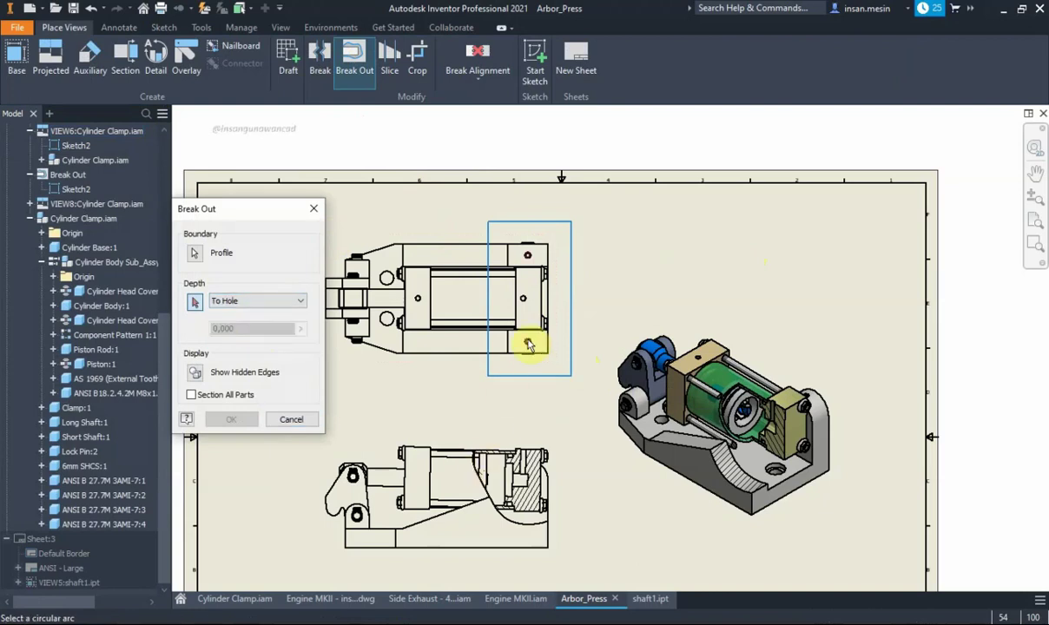
left_click(196, 374)
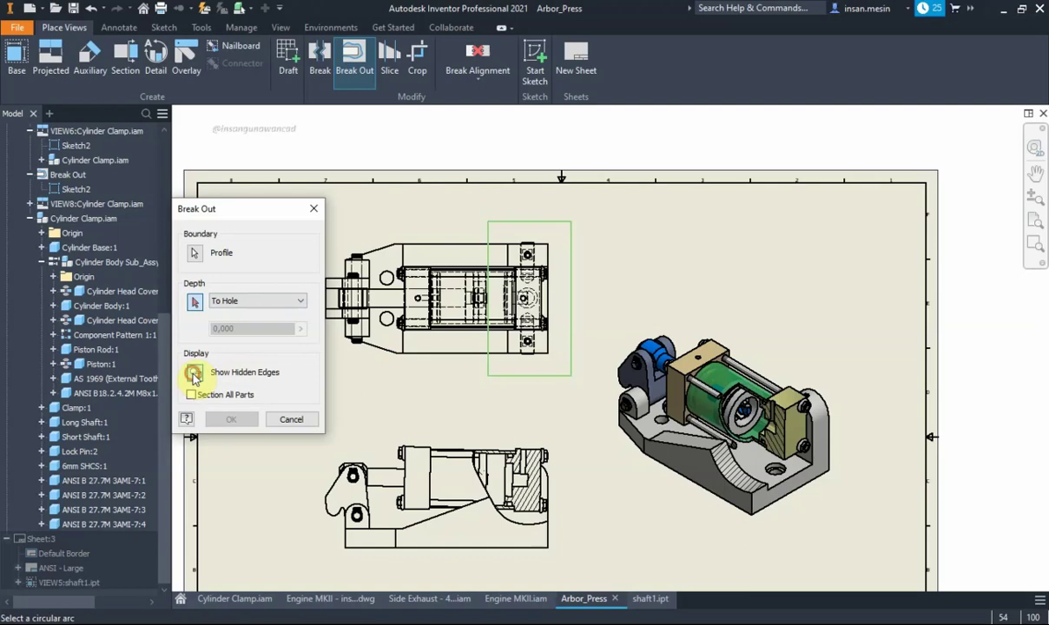
scroll(490, 354, "up", 3)
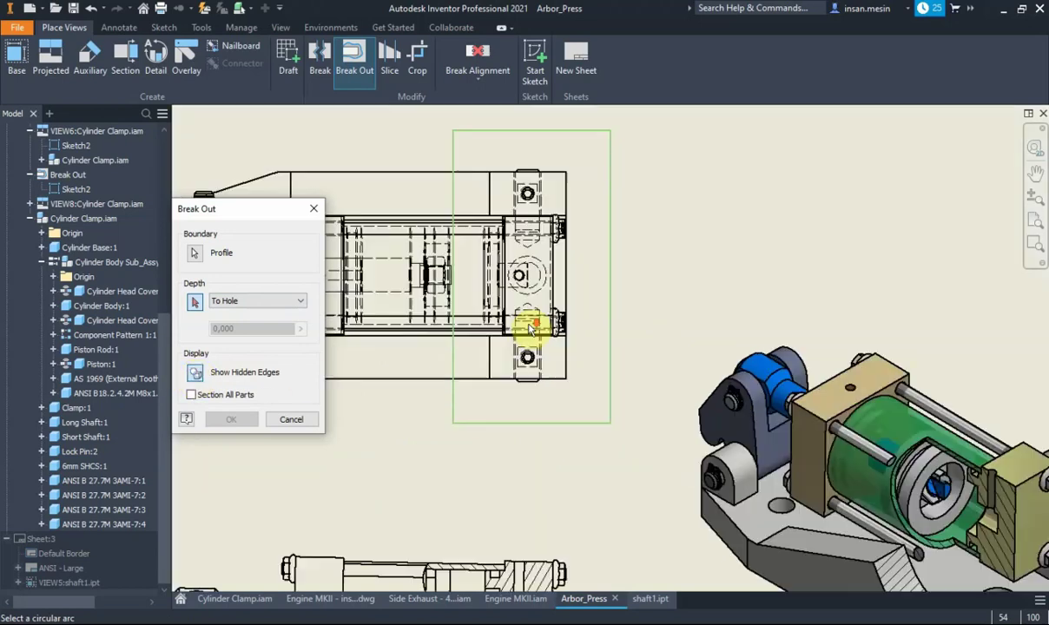
scroll(527, 321, "up", 3)
left_click(533, 294)
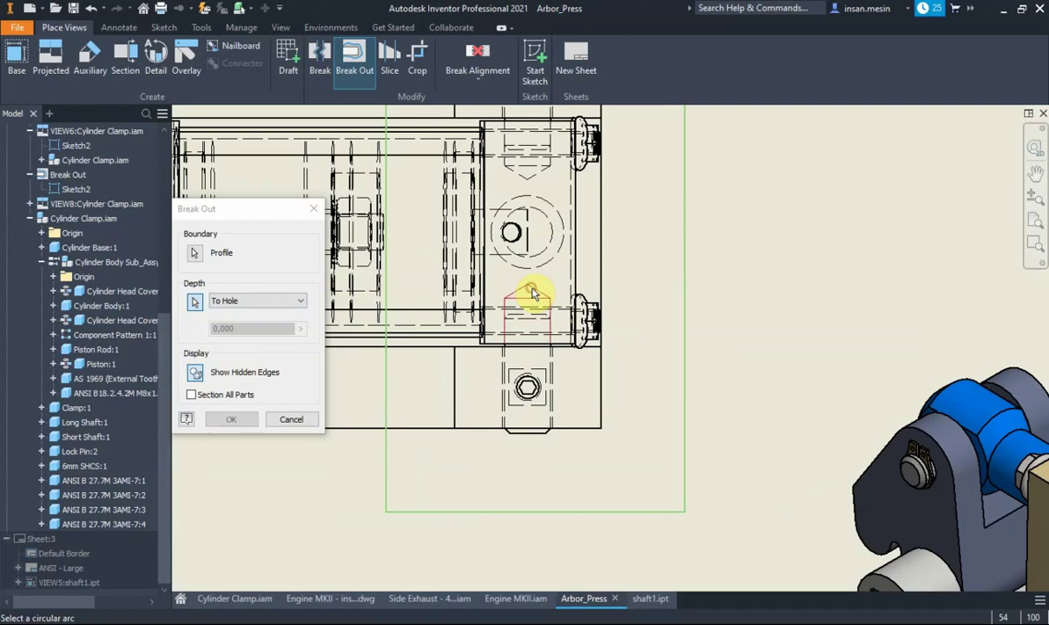
scroll(712, 307, "down", 5)
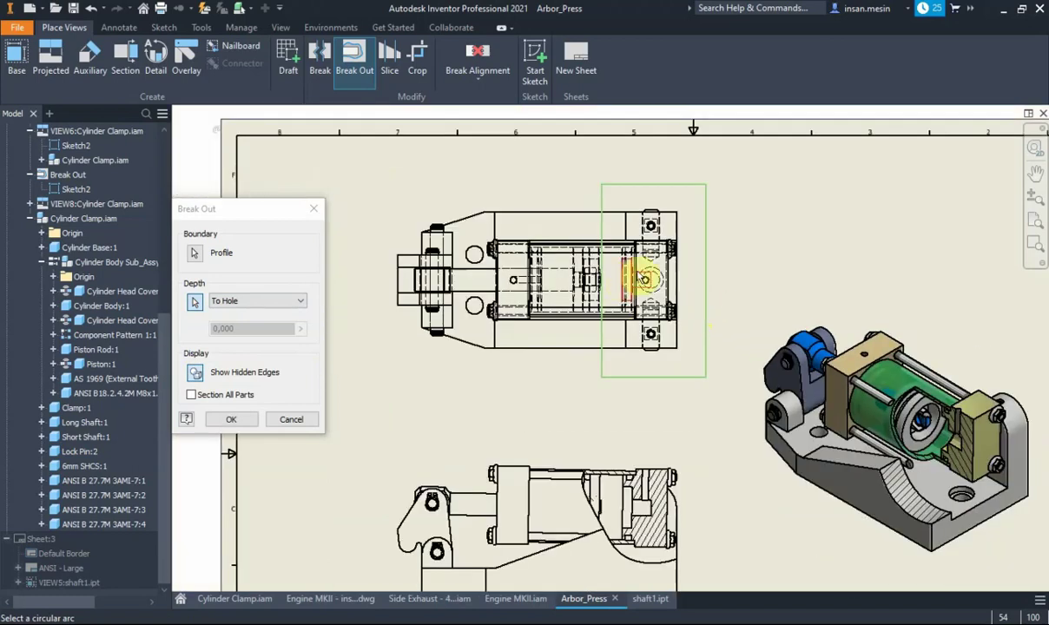
left_click(229, 421)
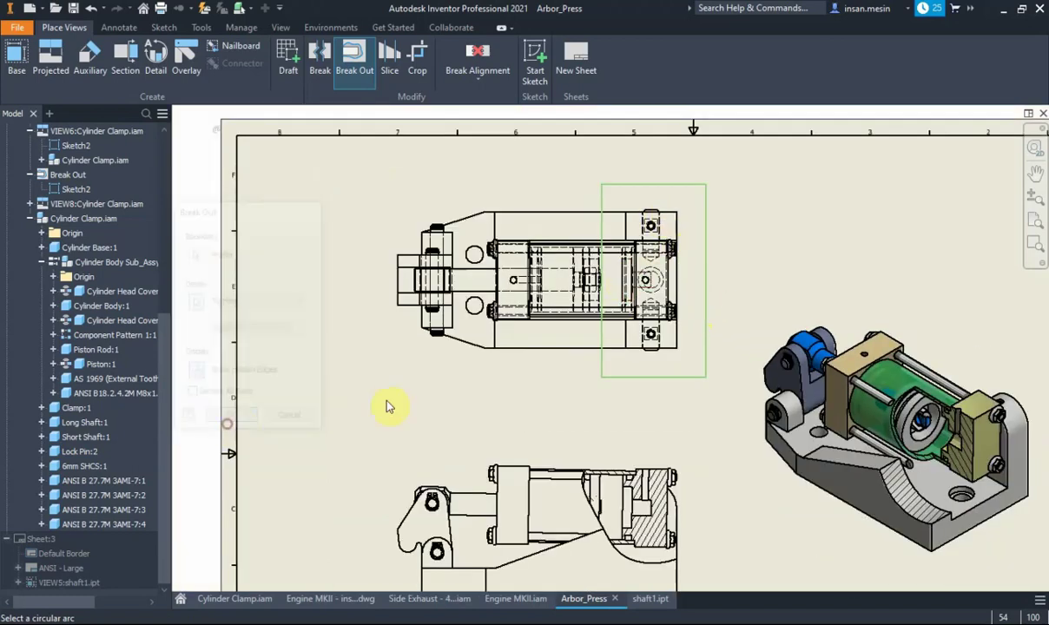
scroll(667, 328, "up", 3)
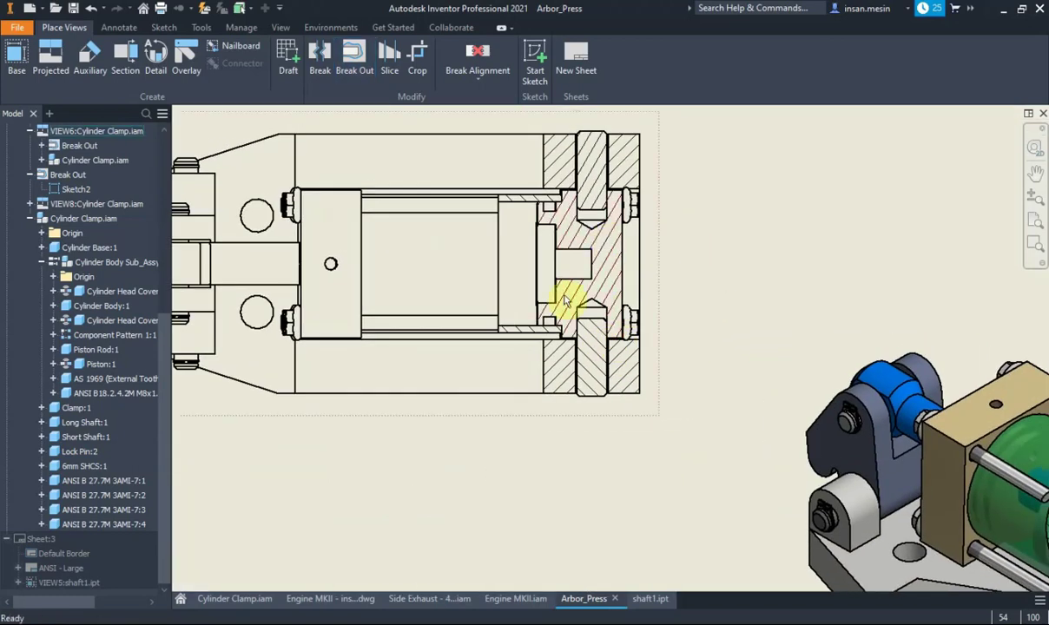
scroll(592, 275, "down", 2)
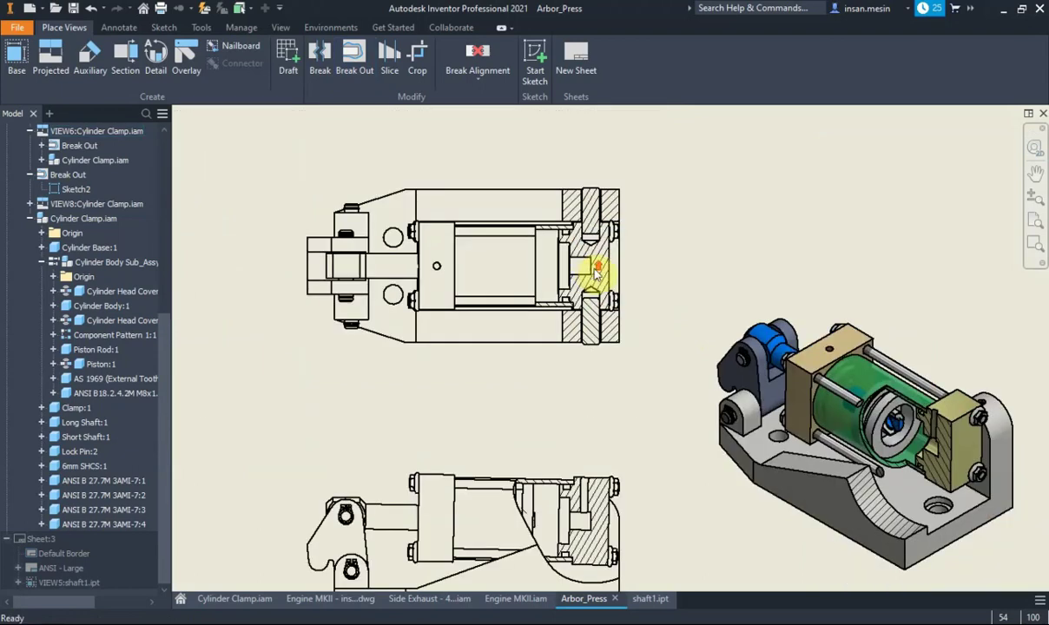
scroll(608, 291, "down", 1)
Project a second isometric view from the top view, placed above the shaded one
middle_click_drag(592, 319, 562, 374)
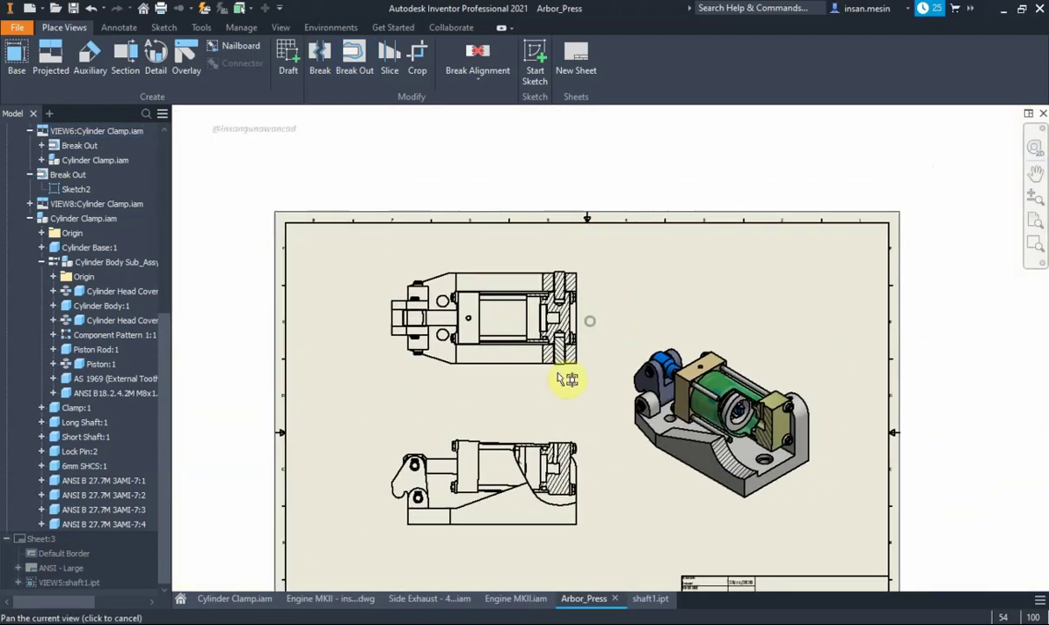
left_click(51, 57)
left_click(540, 301)
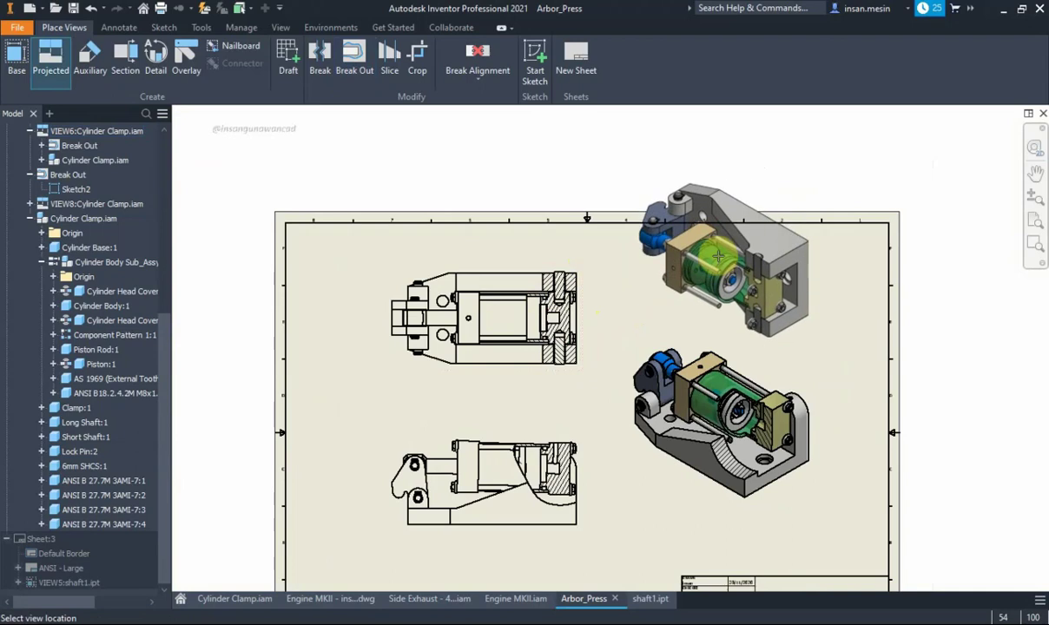
left_click(719, 250)
right_click(720, 246)
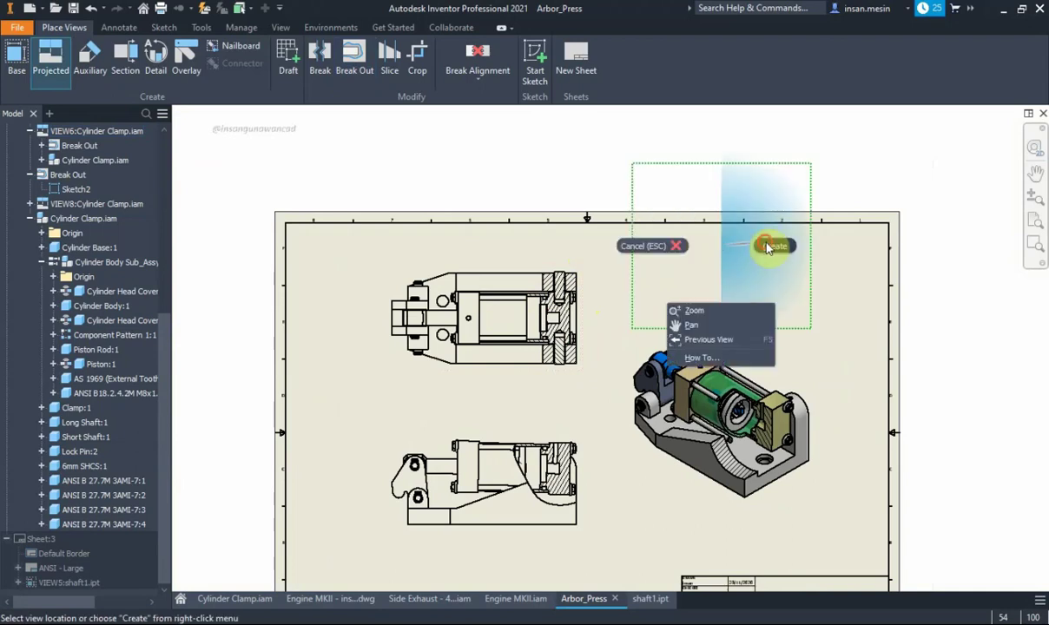
left_click(767, 246)
scroll(773, 262, "up", 5)
scroll(705, 251, "down", 4)
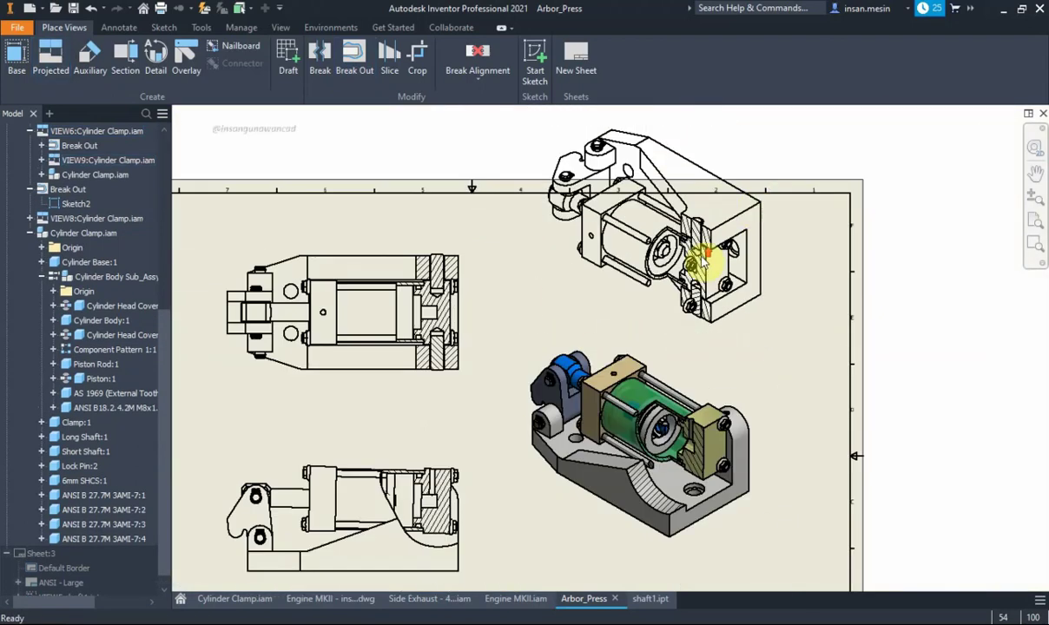
Give the new isometric view its own shaded style and move both isometric views down
double_click(756, 159)
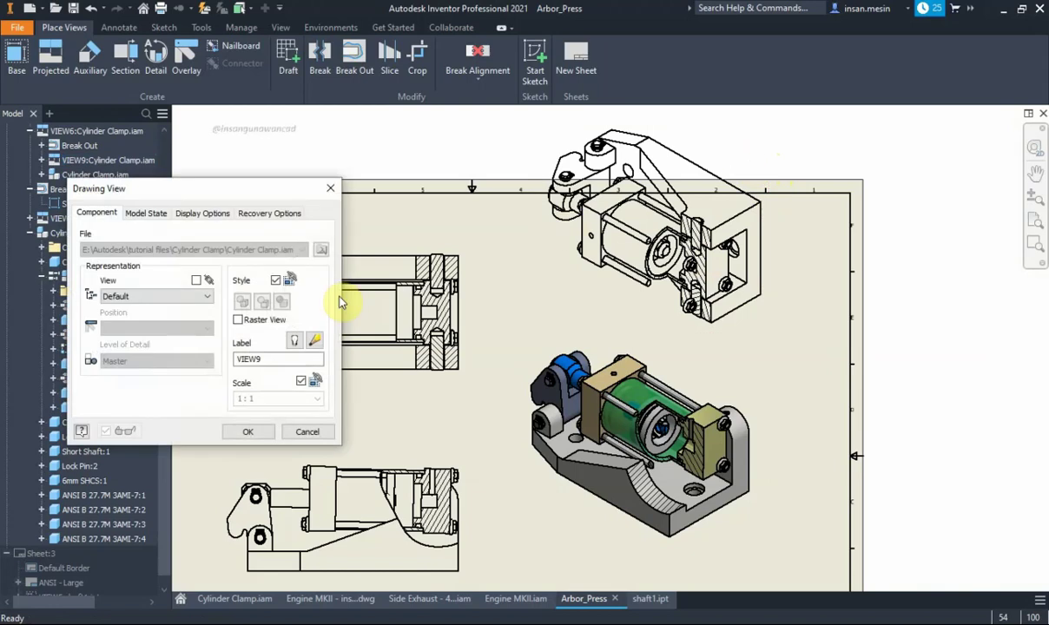
left_click(275, 280)
left_click(266, 432)
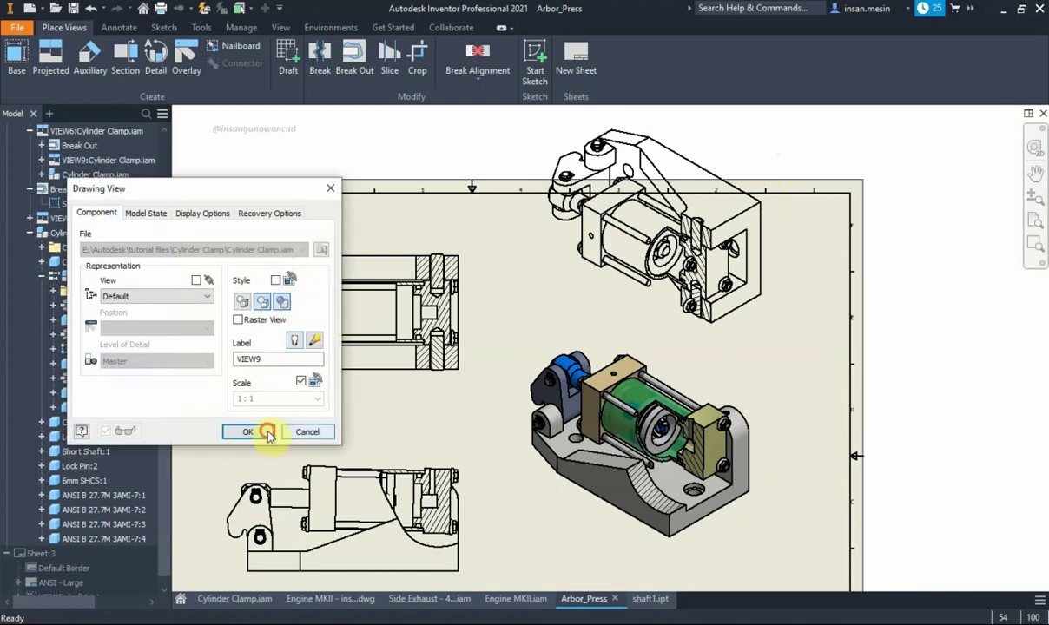
scroll(729, 276, "down", 3)
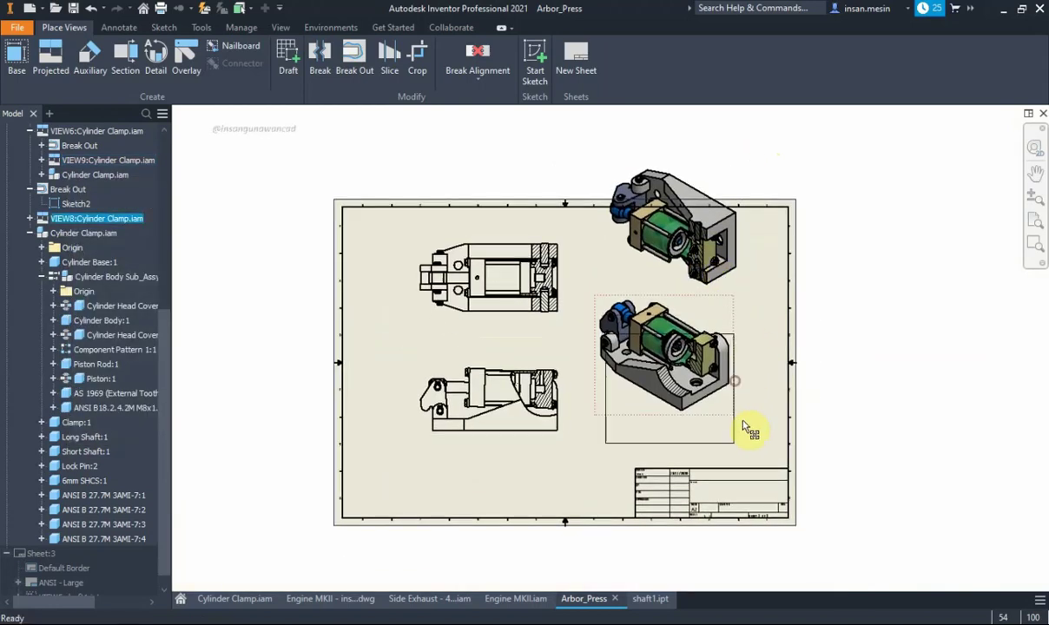
left_click_drag(744, 428, 743, 432)
left_click_drag(738, 286, 740, 330)
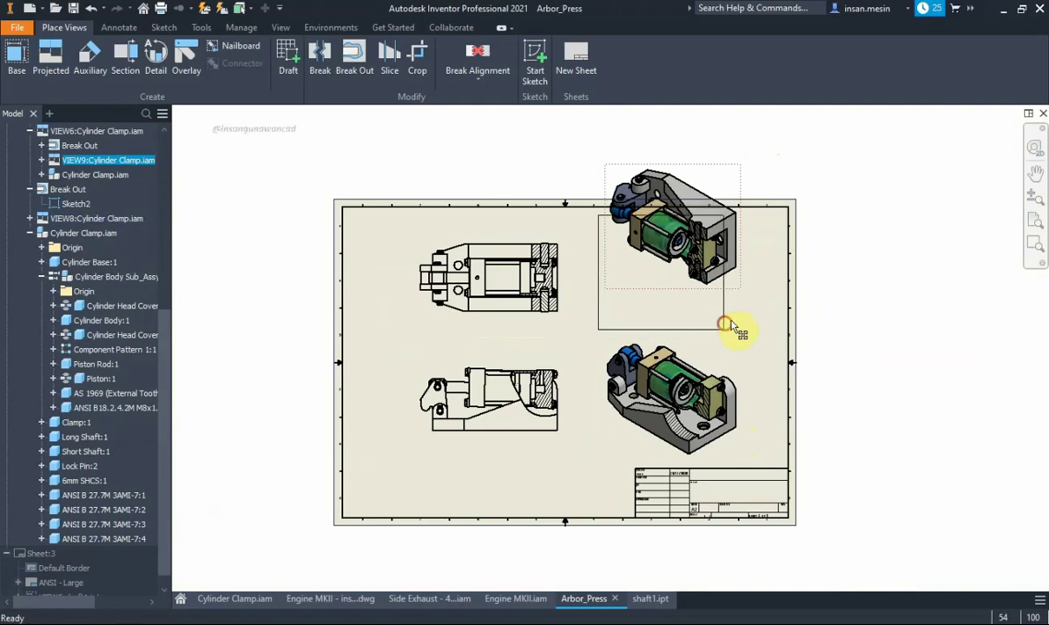
scroll(716, 260, "up", 3)
mouse_move(729, 292)
middle_mouse_down()
mouse_move(764, 331)
mouse_move(934, 228)
middle_mouse_up()
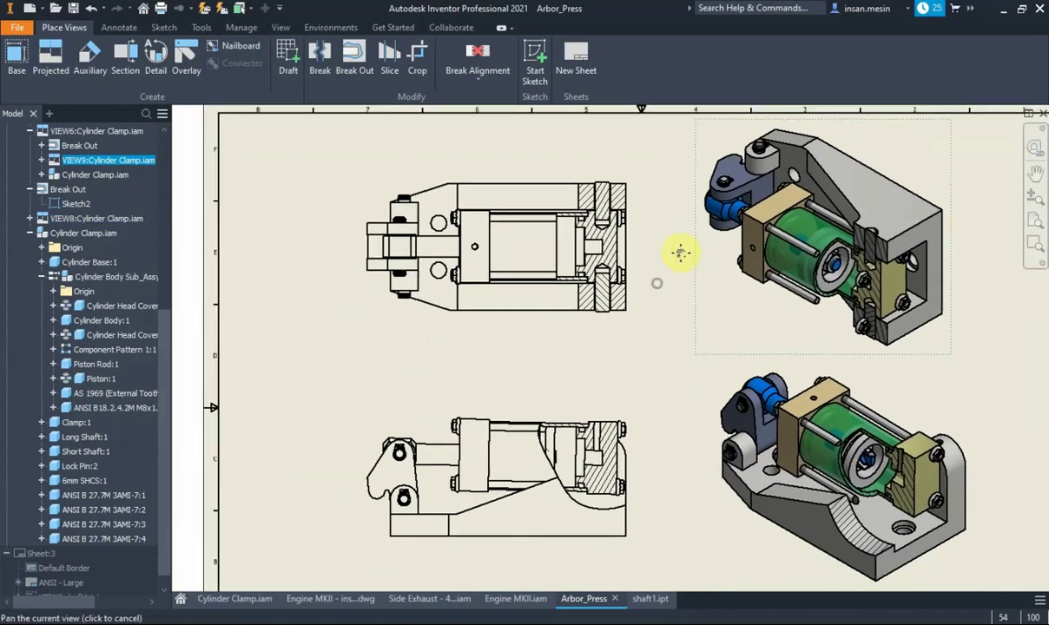
middle_click_drag(680, 252, 684, 245)
scroll(426, 248, "down", 4)
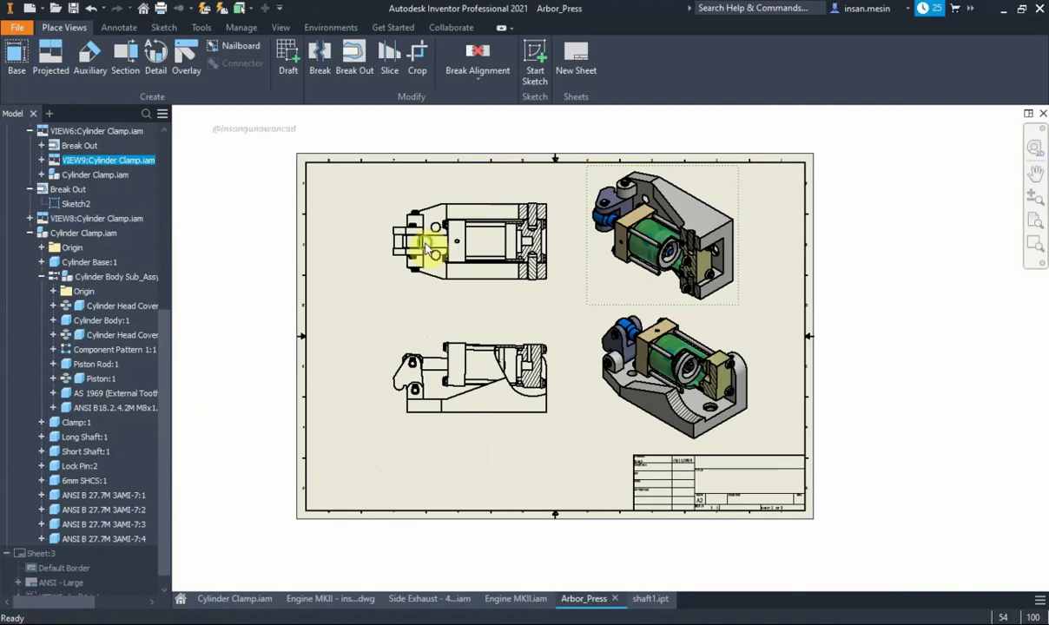
middle_click_drag(424, 242, 428, 261)
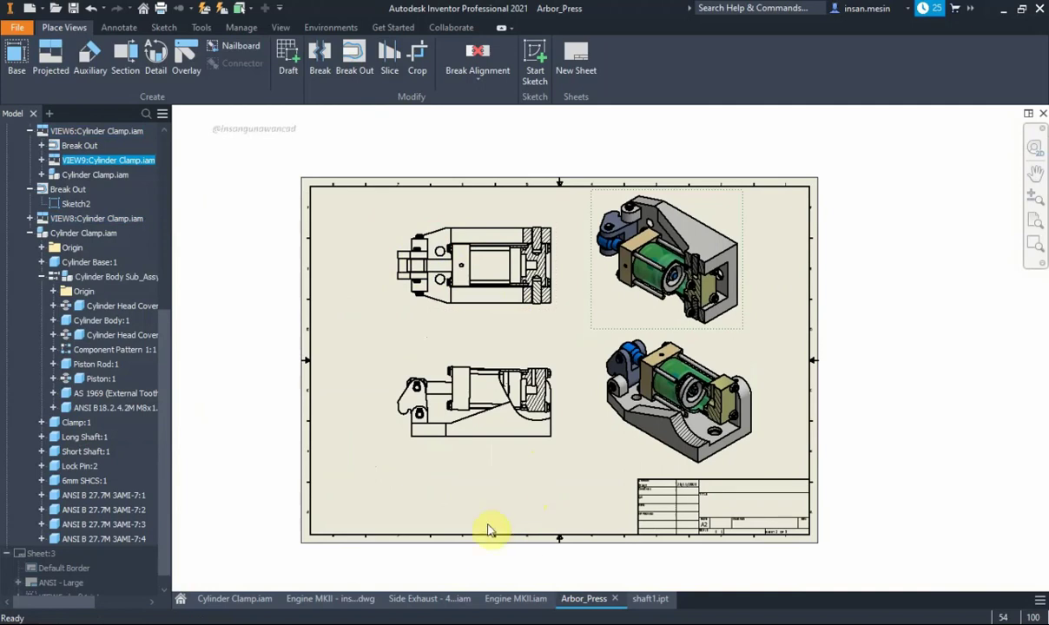
key("alt+Tab")
key("alt+Tab")
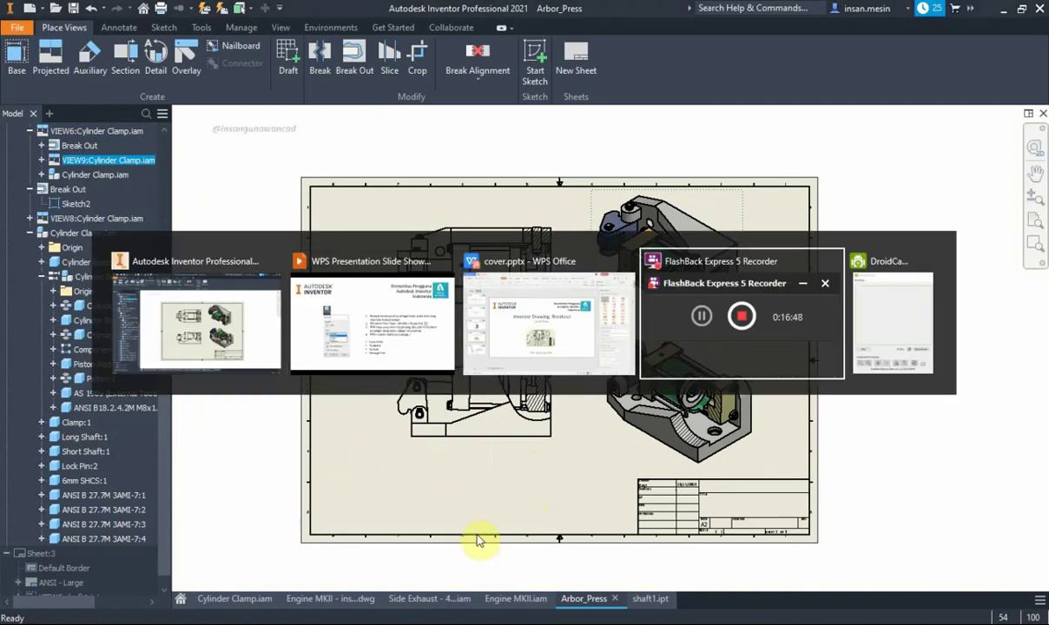
key("alt+shift+Tab")
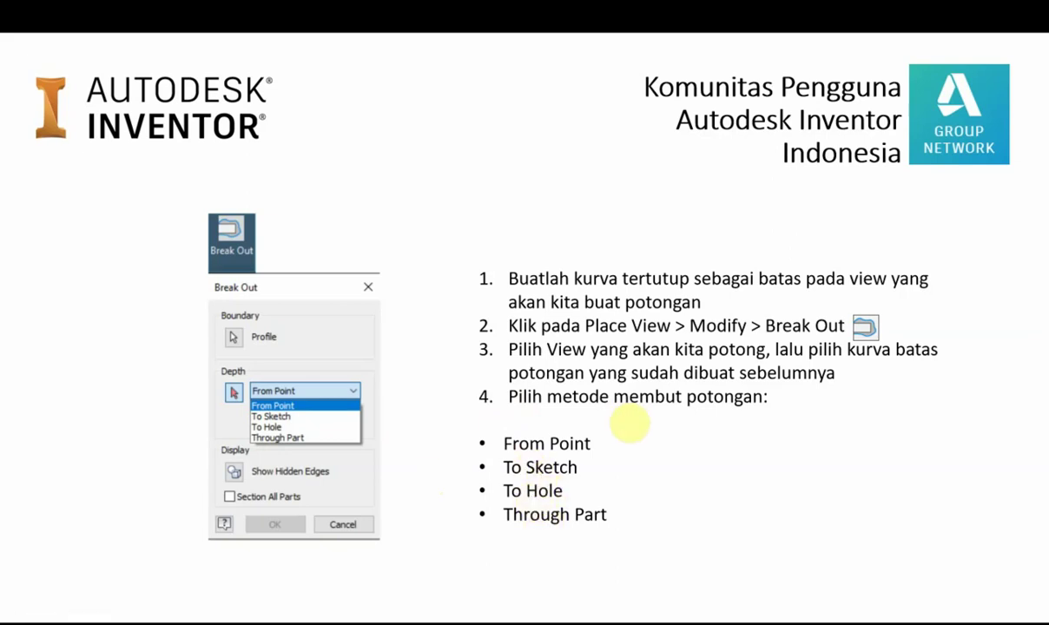
key("alt+Tab")
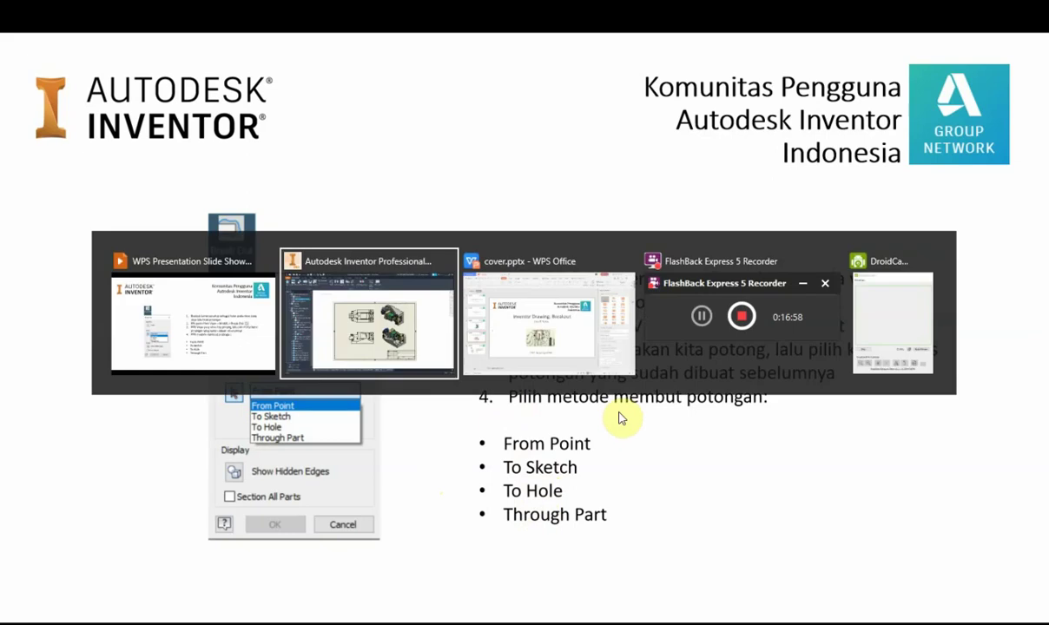
key("Tab")
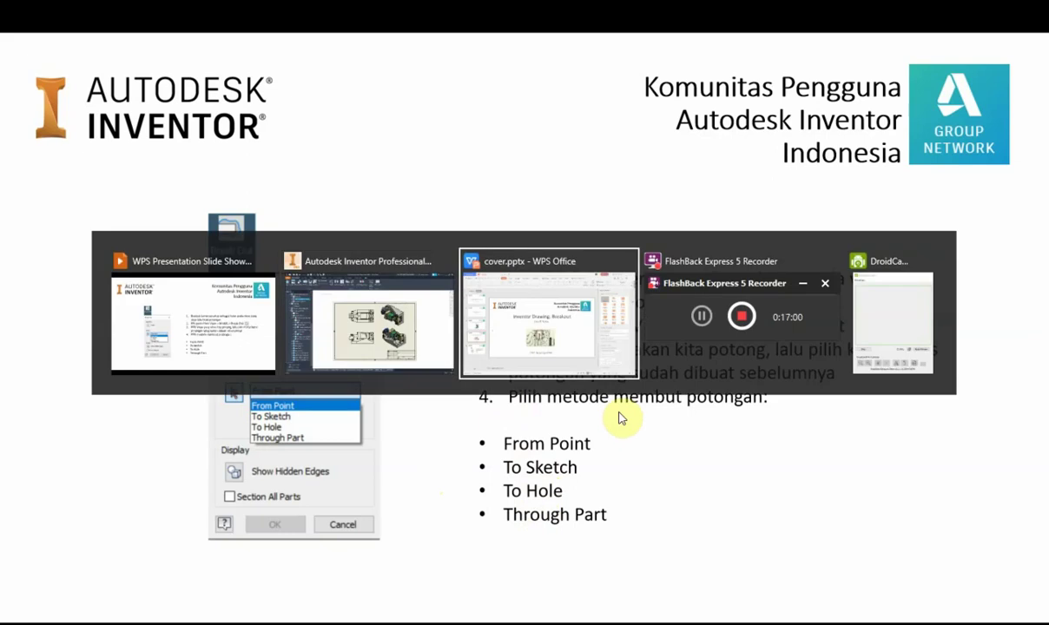
key("Tab")
key("Tab")
key("Tab")
key("Tab")
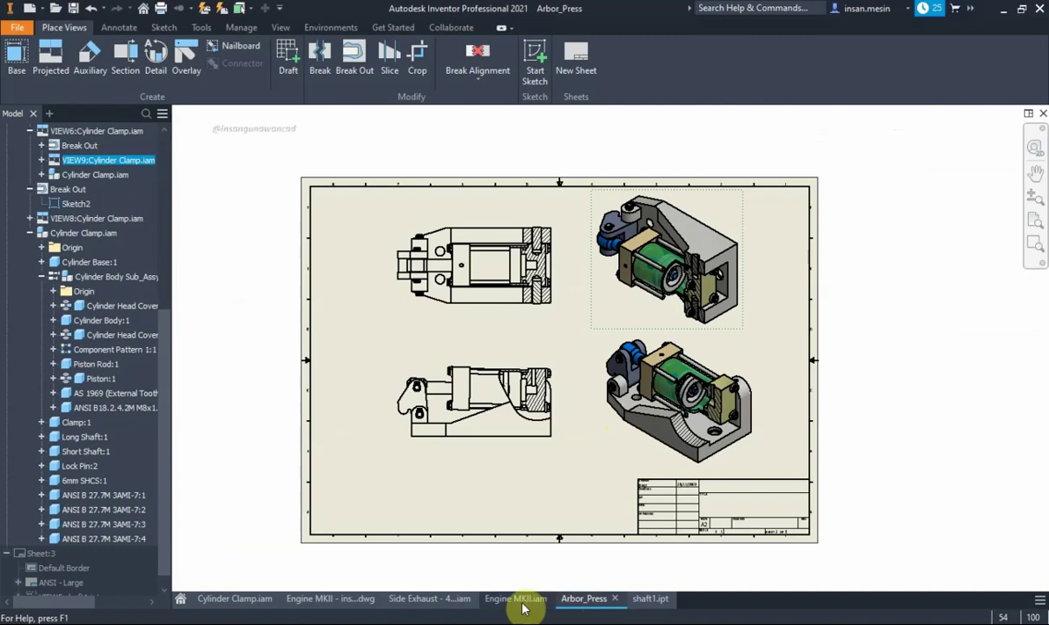
Check the Engine MKII.iam 3D assembly, then return to the Engine MKII .dwg drawing
left_click(348, 599)
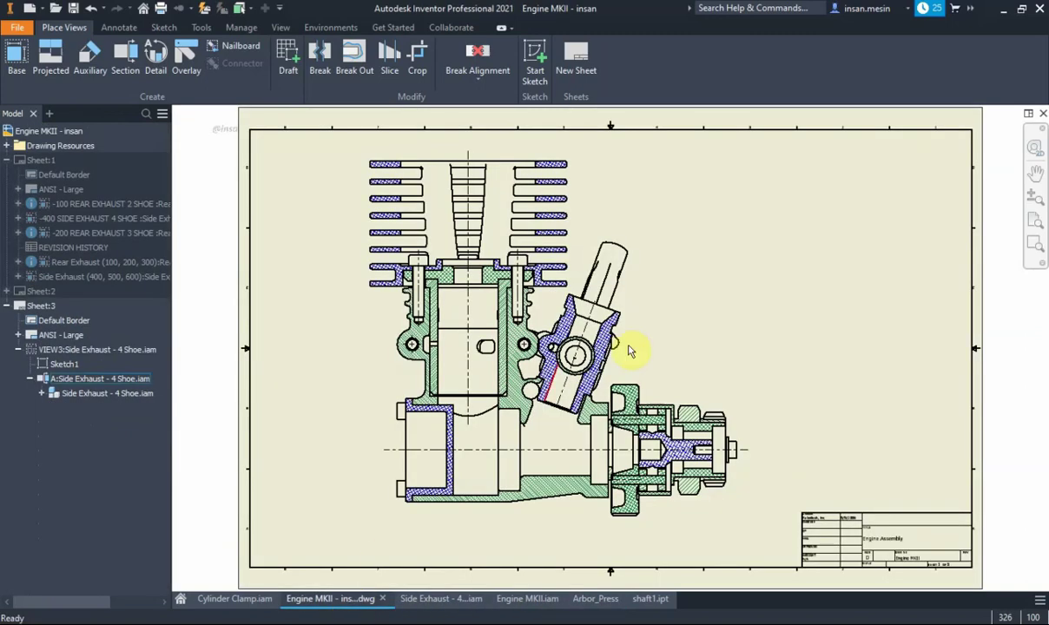
scroll(864, 258, "up", 3)
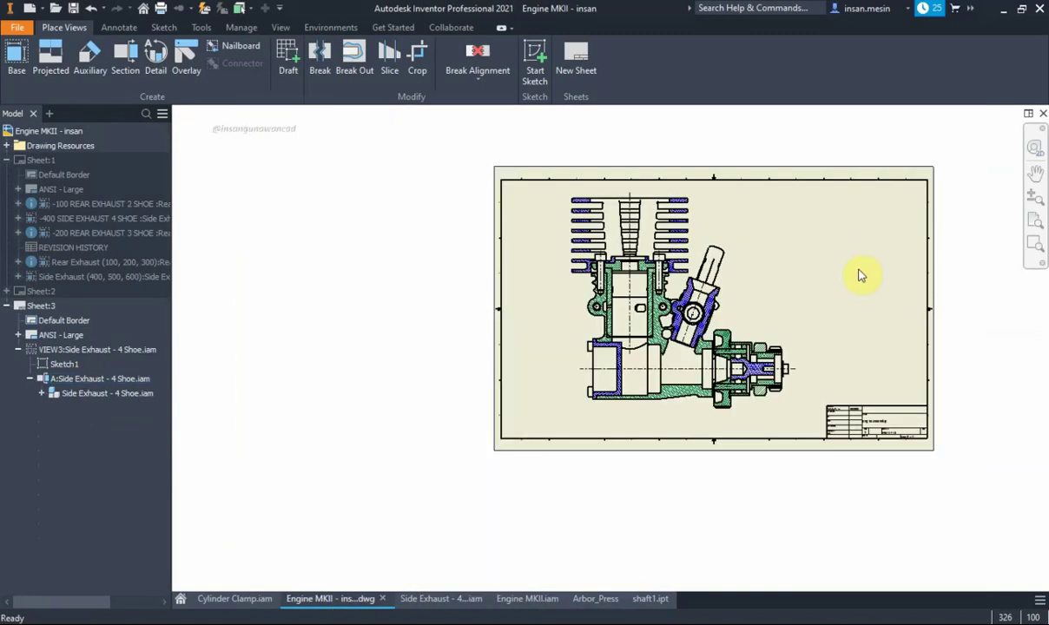
left_click(542, 599)
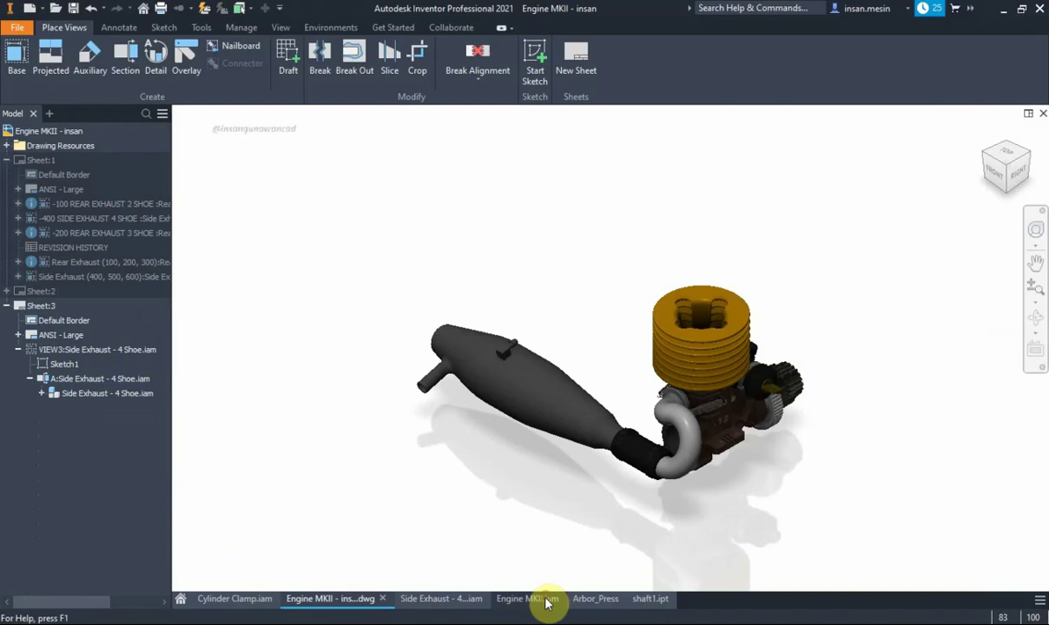
scroll(788, 409, "down", 3)
scroll(792, 397, "up", 3)
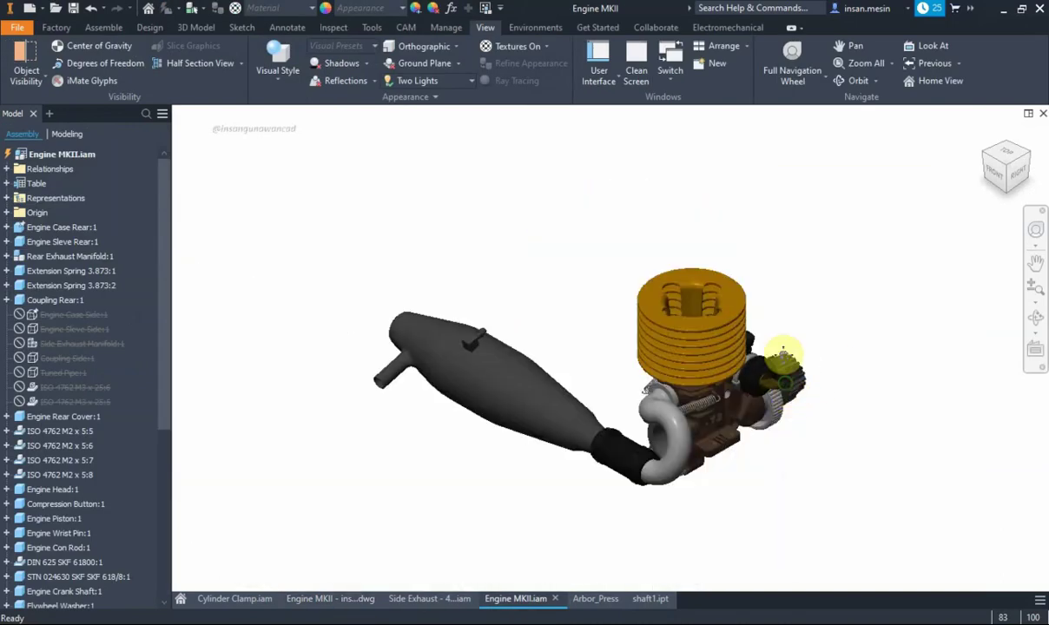
scroll(786, 340, "down", 3)
middle_click_drag(784, 346, 797, 342)
scroll(797, 345, "up", 1)
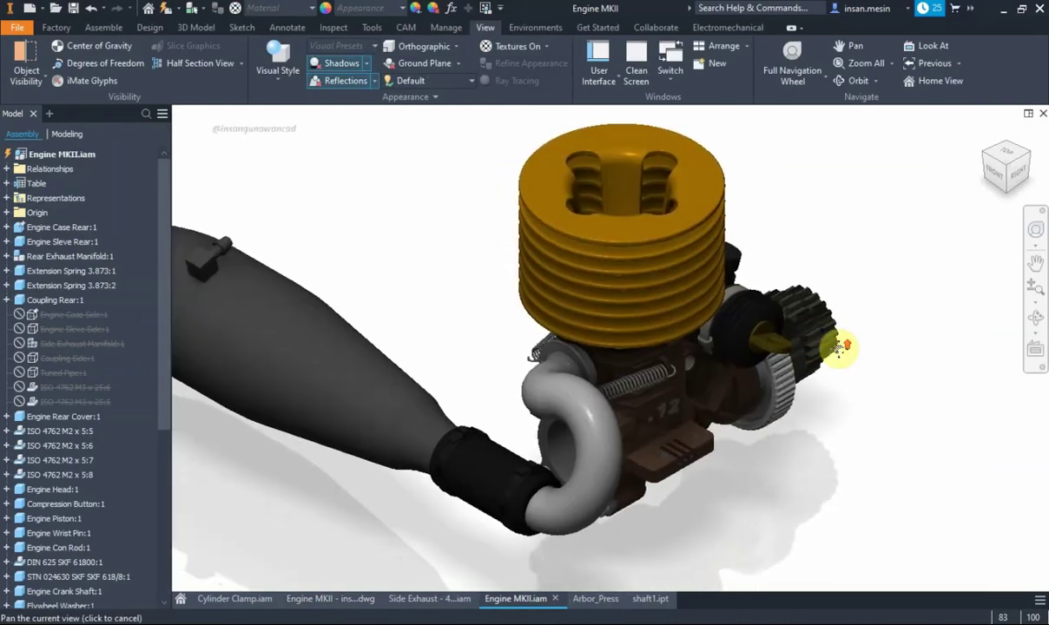
scroll(825, 349, "up", 2)
scroll(833, 348, "up", 1)
scroll(808, 360, "down", 2)
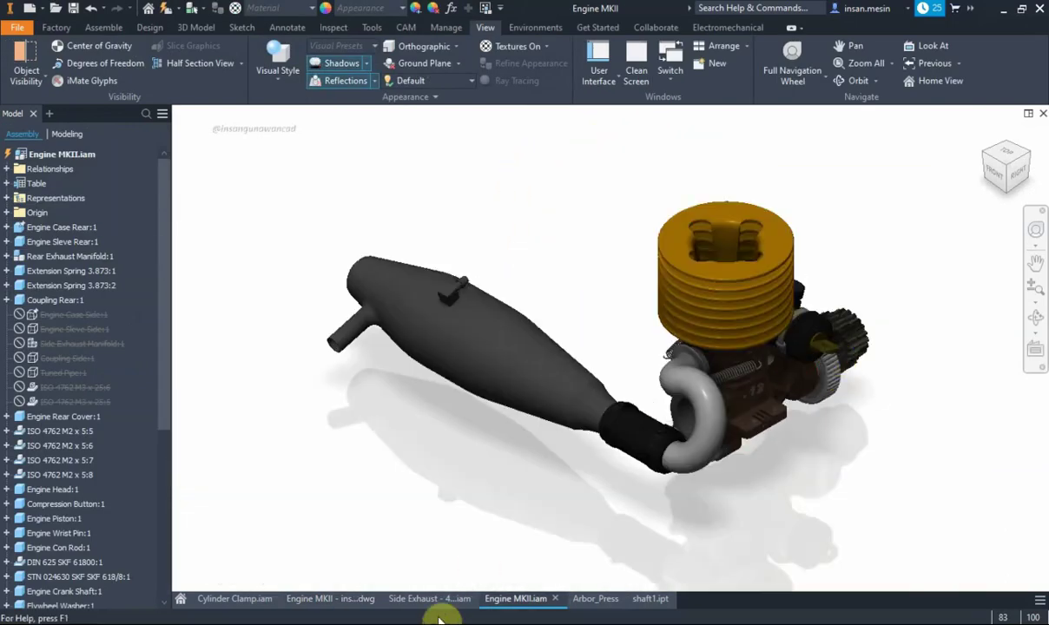
left_click(354, 599)
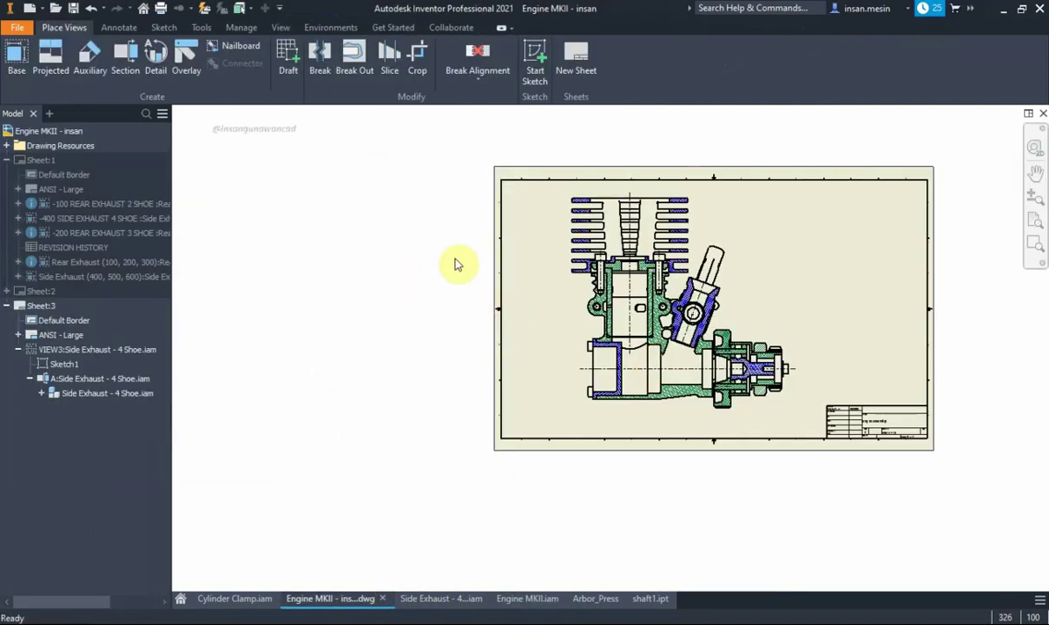
scroll(585, 257, "up", 3)
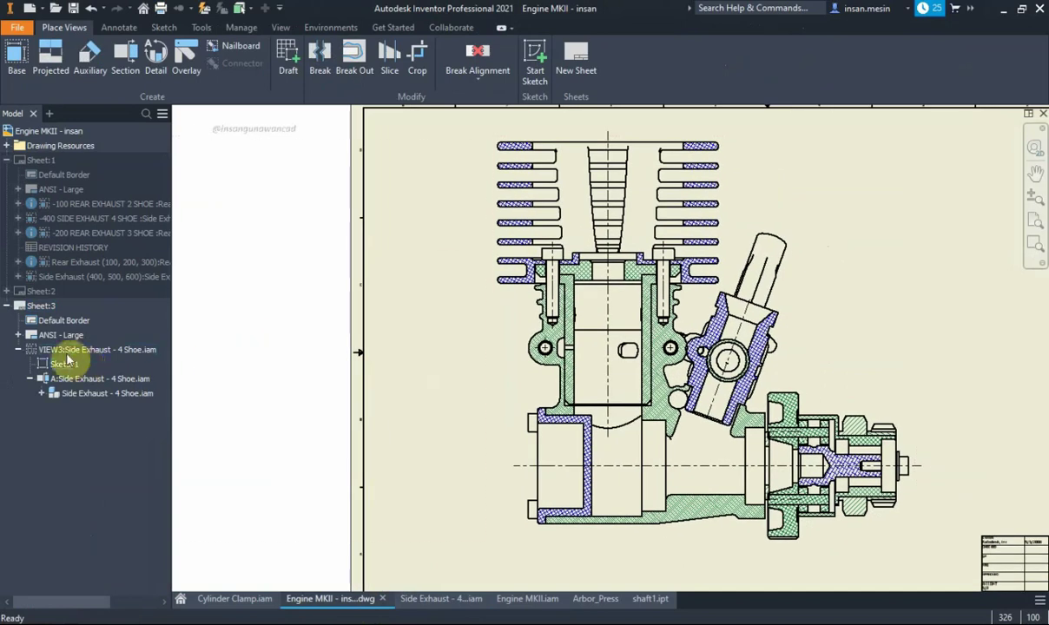
right_click(74, 349)
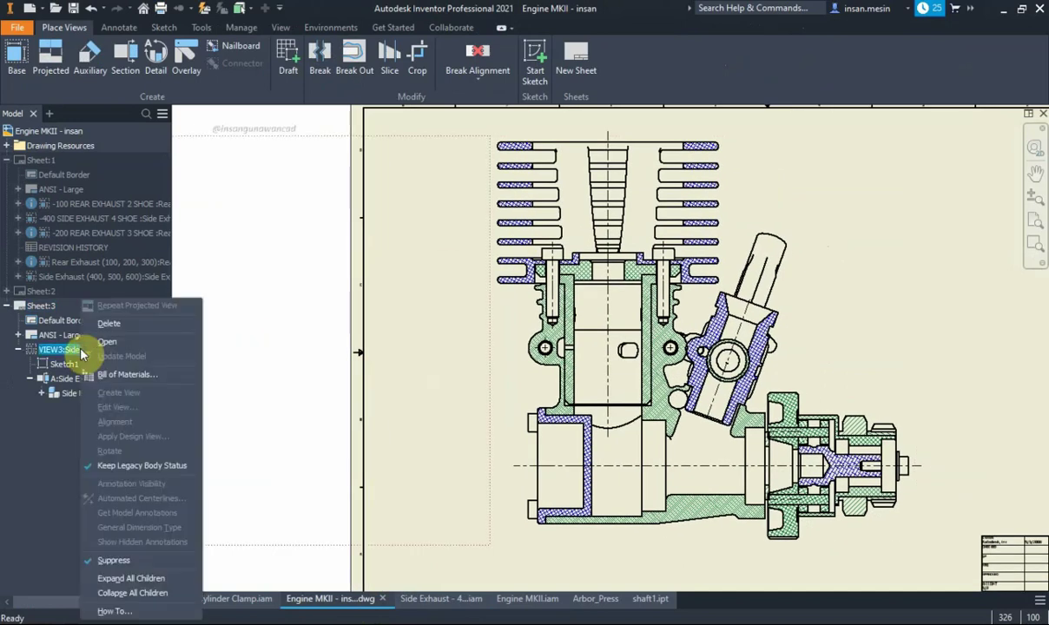
left_click(135, 563)
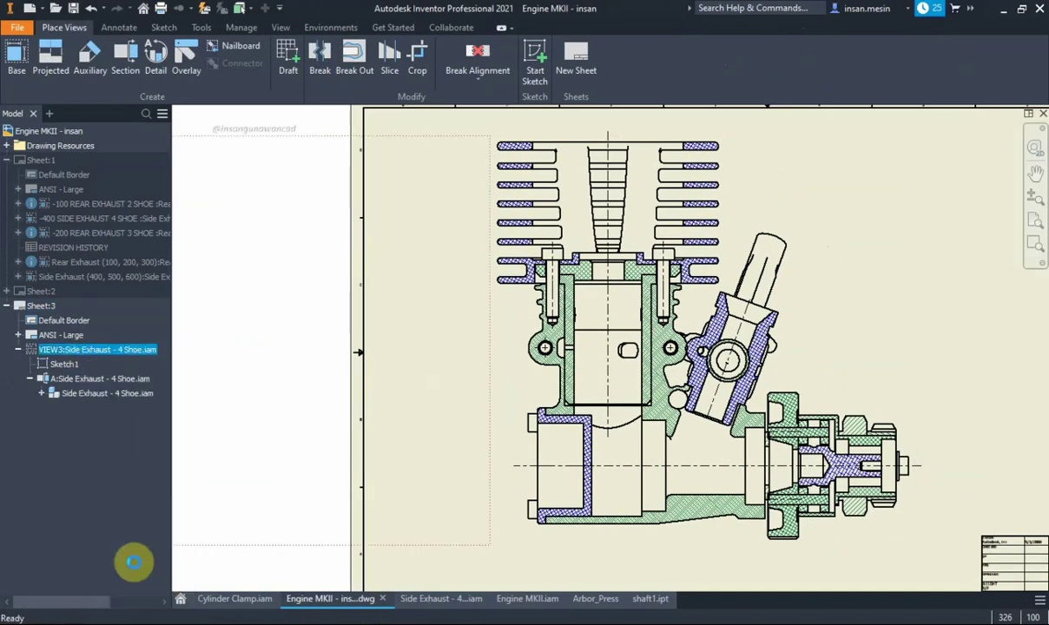
scroll(662, 349, "down", 2)
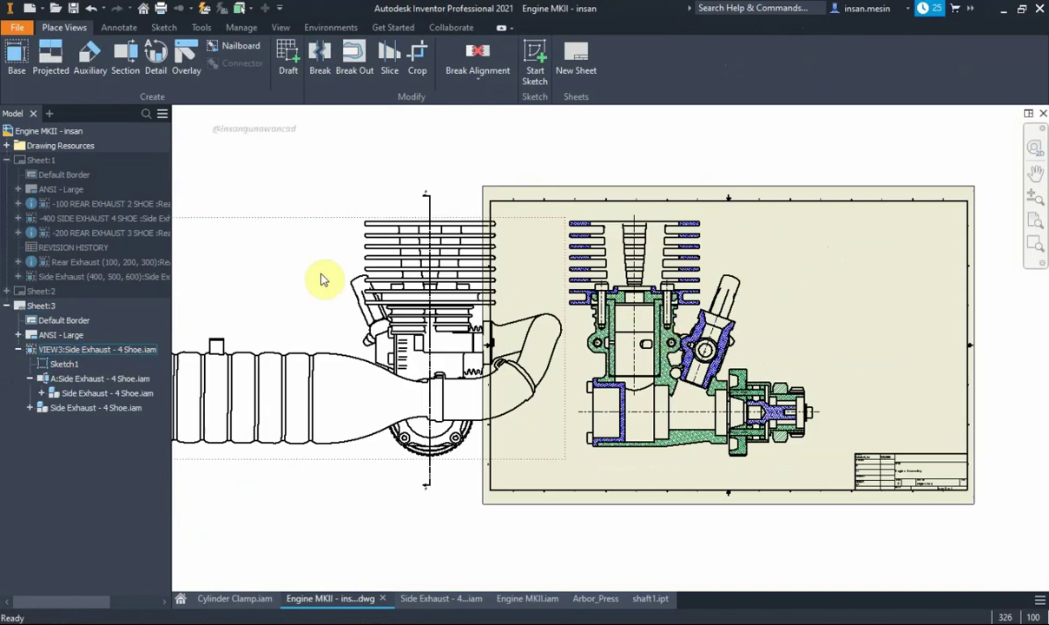
left_click_drag(480, 234, 503, 169)
scroll(503, 169, "up", 4)
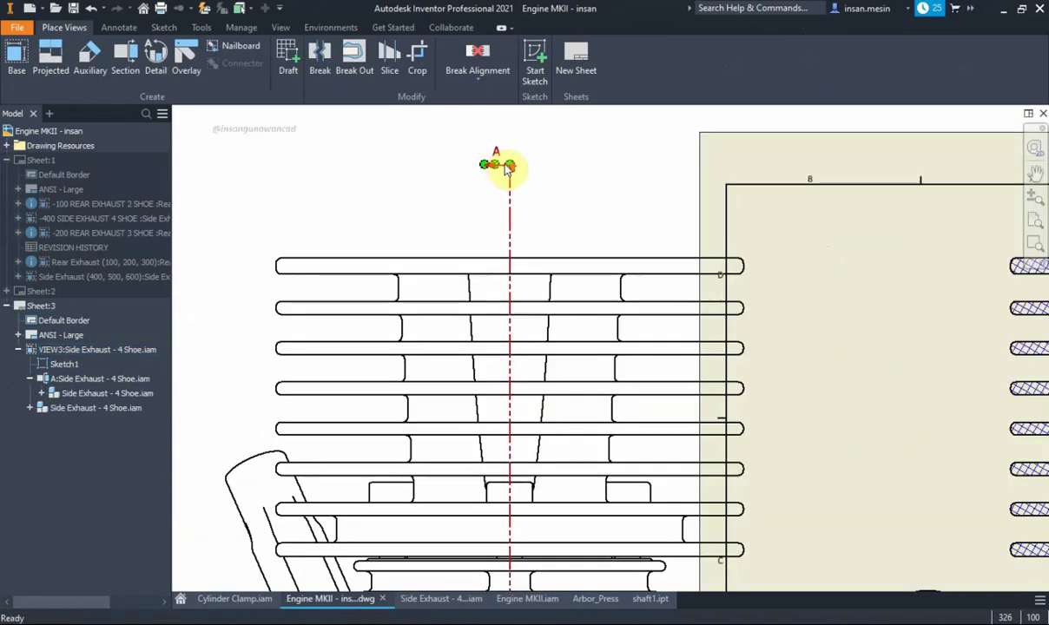
scroll(494, 169, "down", 3)
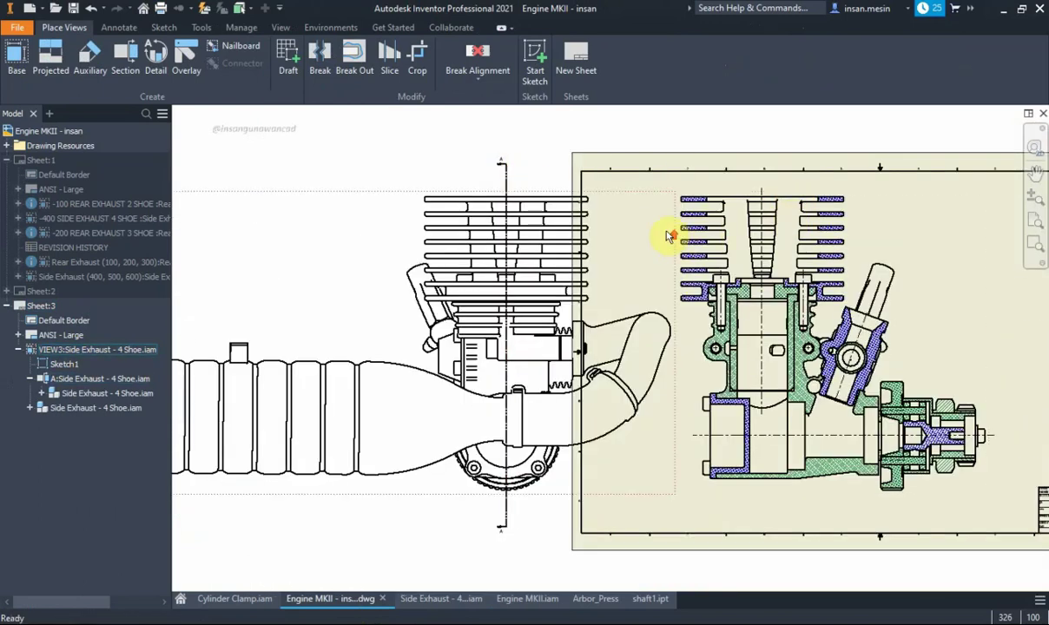
scroll(672, 234, "down", 2)
left_click(426, 219)
left_click_drag(425, 220, 405, 210)
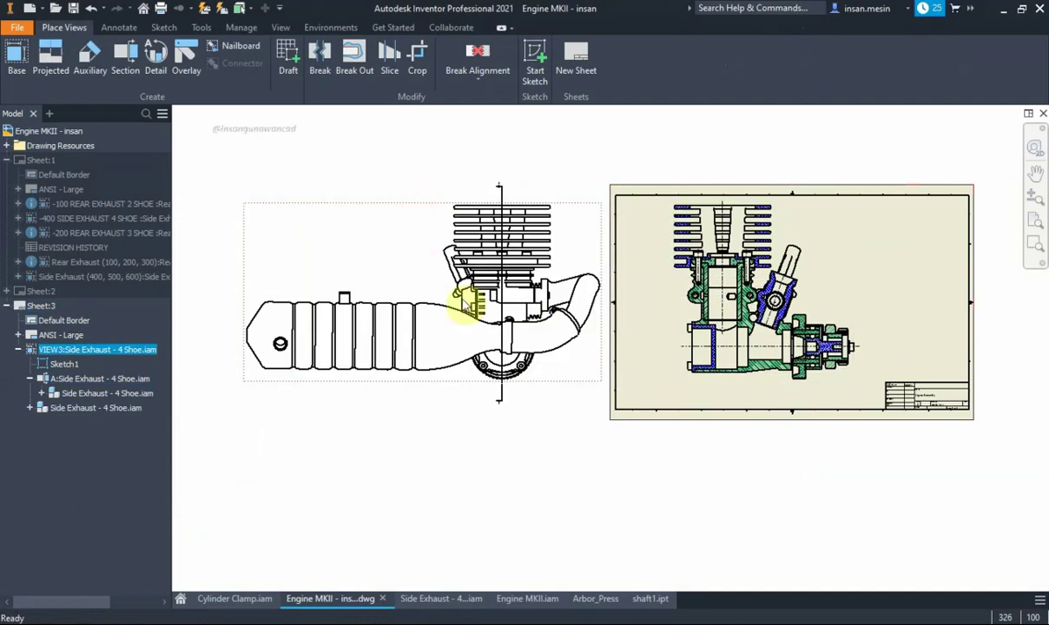
right_click(113, 354)
left_click(165, 531)
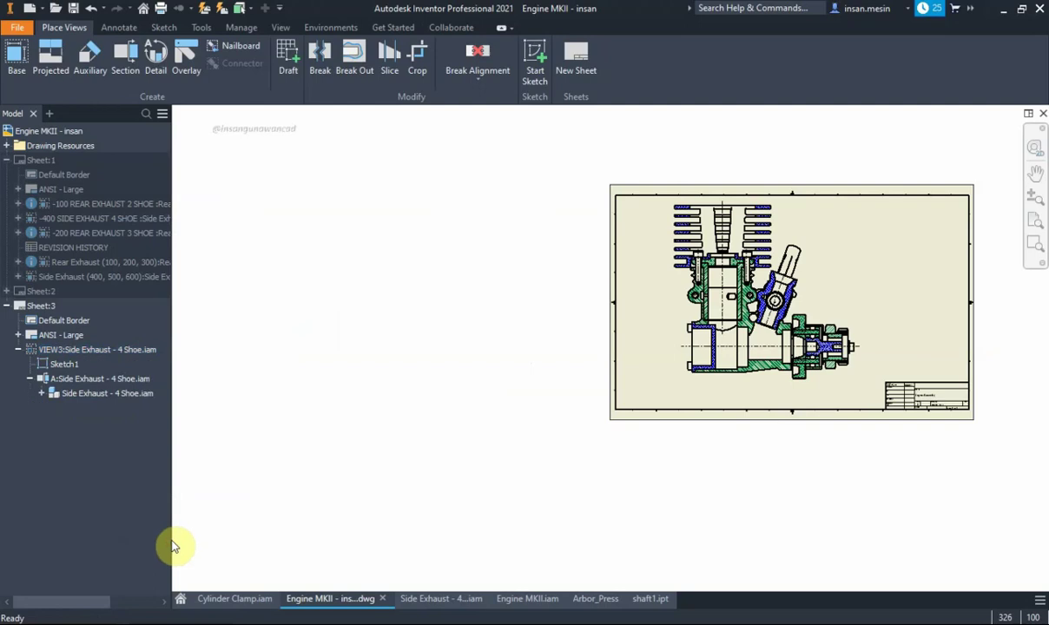
scroll(790, 282, "up", 2)
scroll(725, 280, "up", 2)
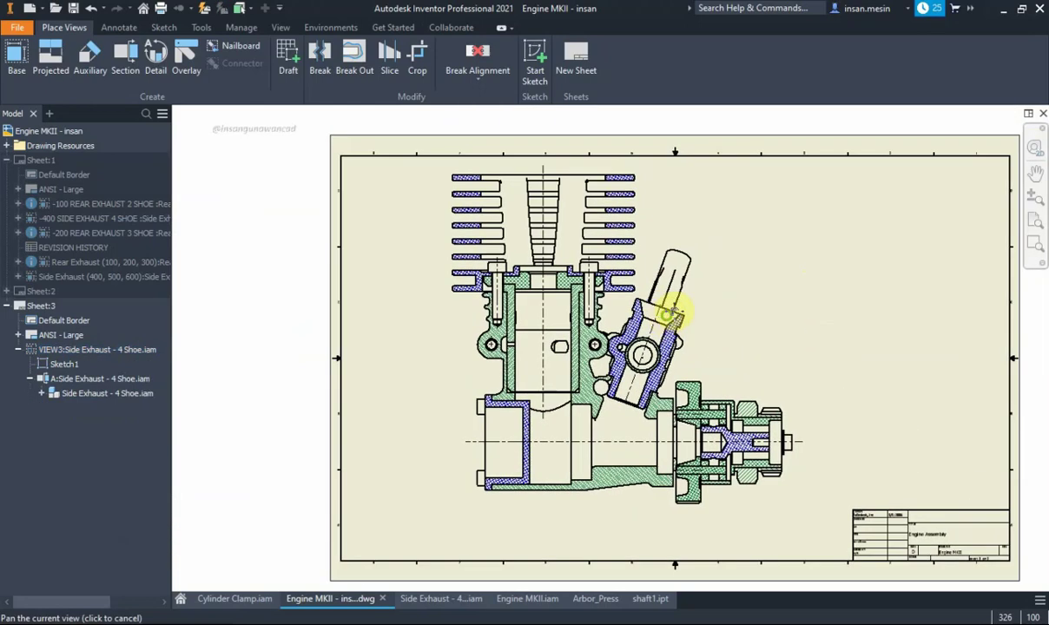
scroll(452, 380, "down", 3)
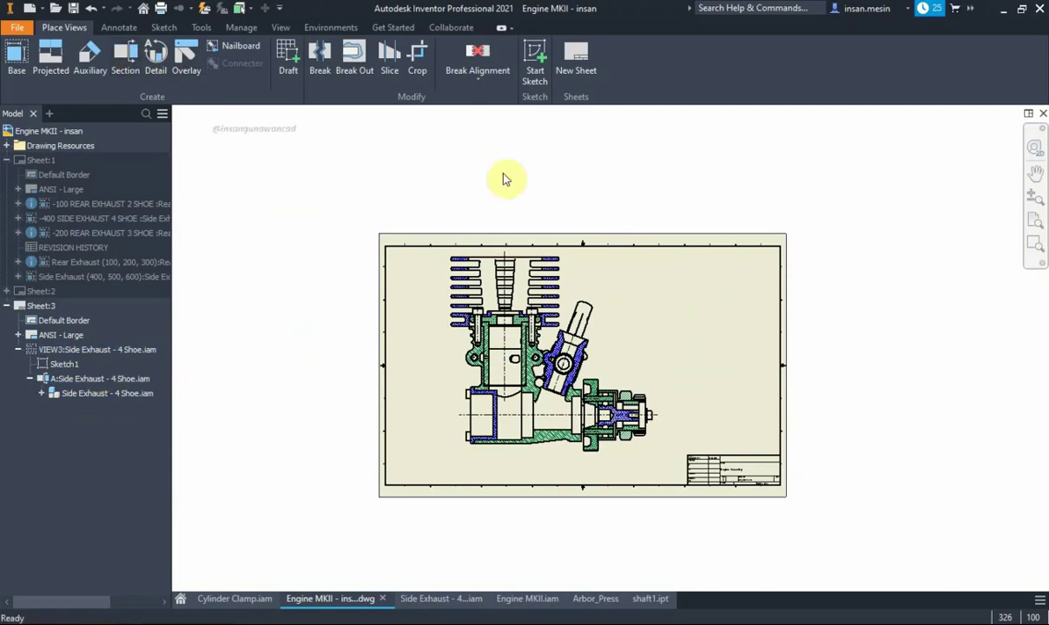
left_click(113, 382)
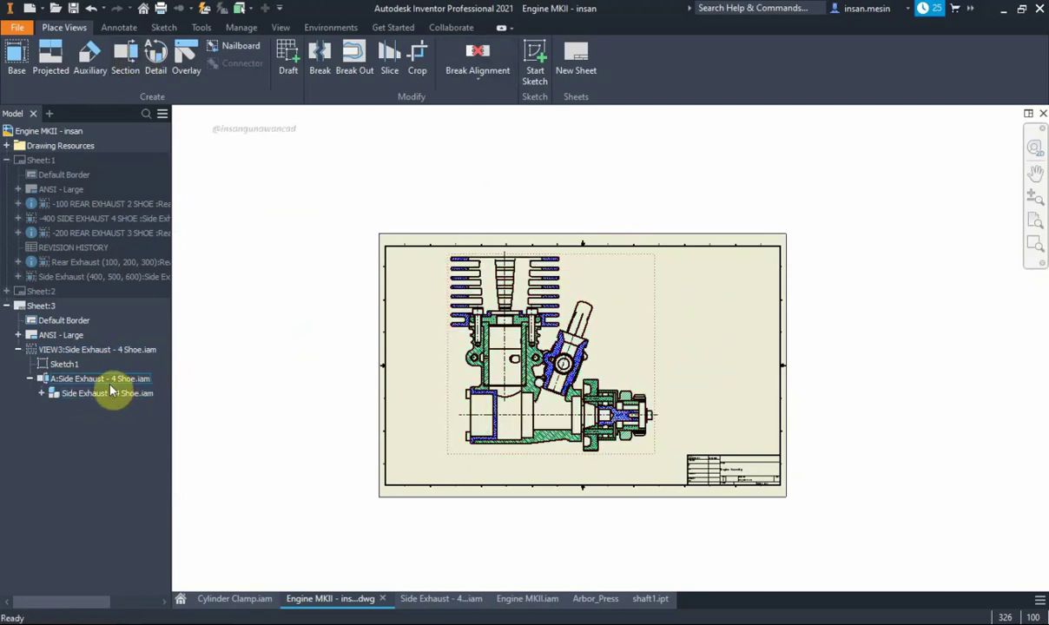
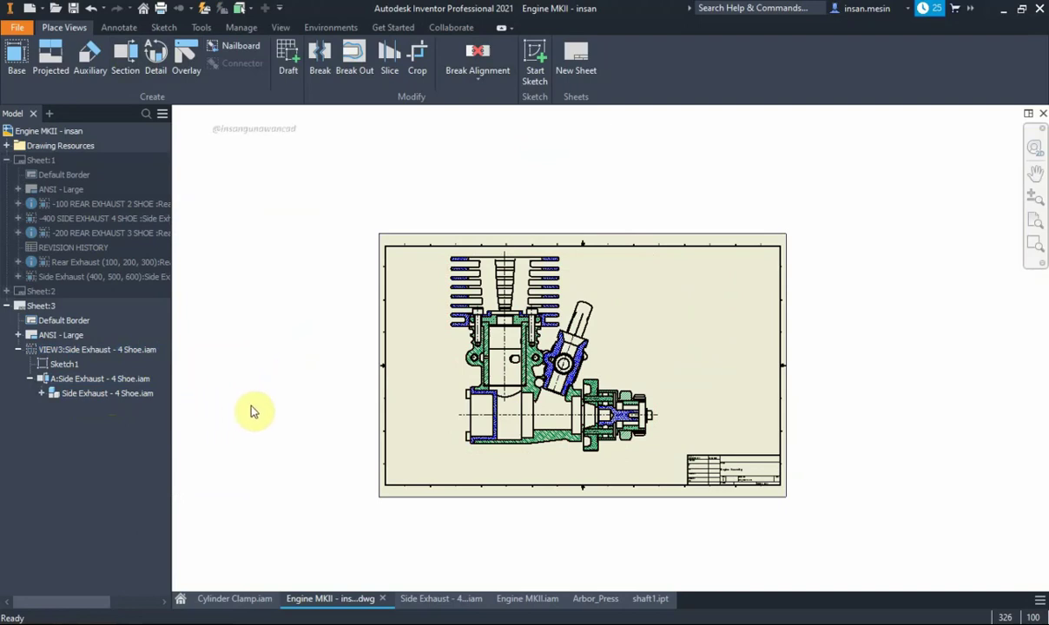
Place a new base view of Rear Exhaust - 3 Shoe at the sheet's upper right
left_click(17, 56)
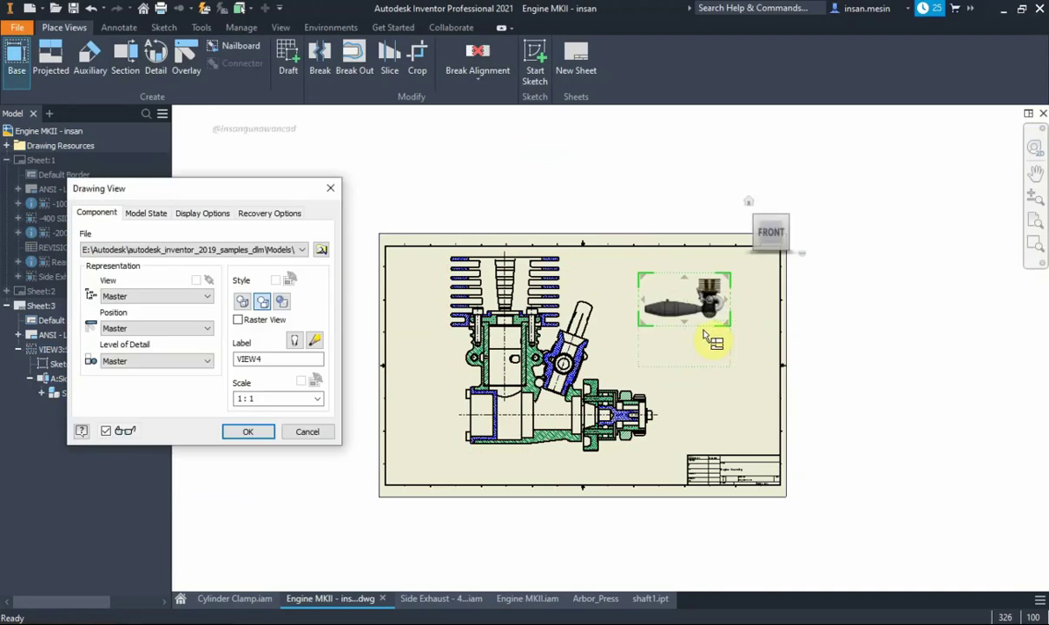
left_click(713, 323)
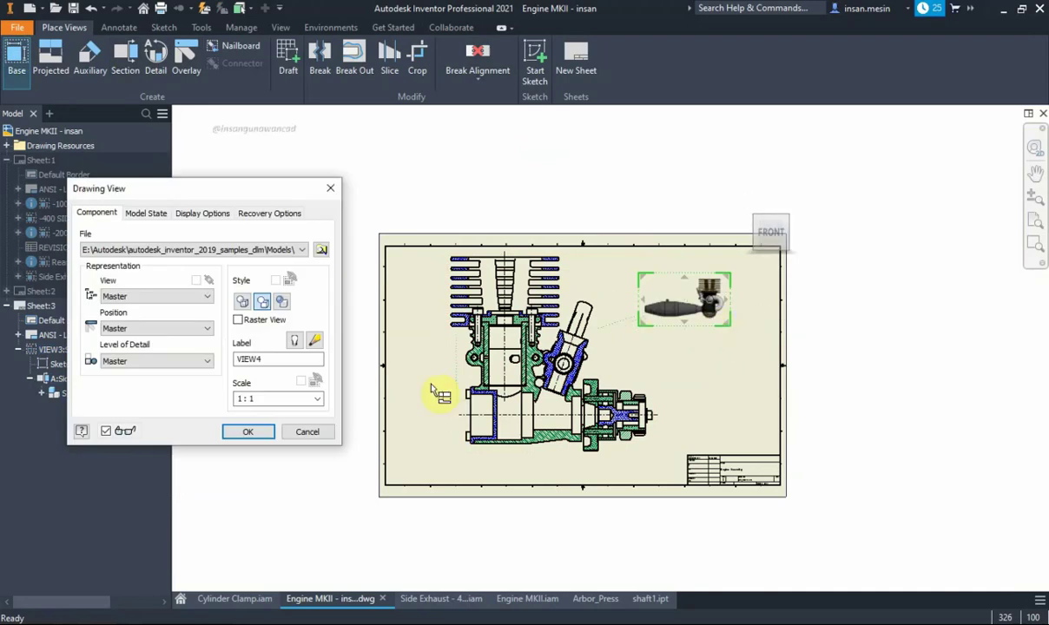
left_click(317, 401)
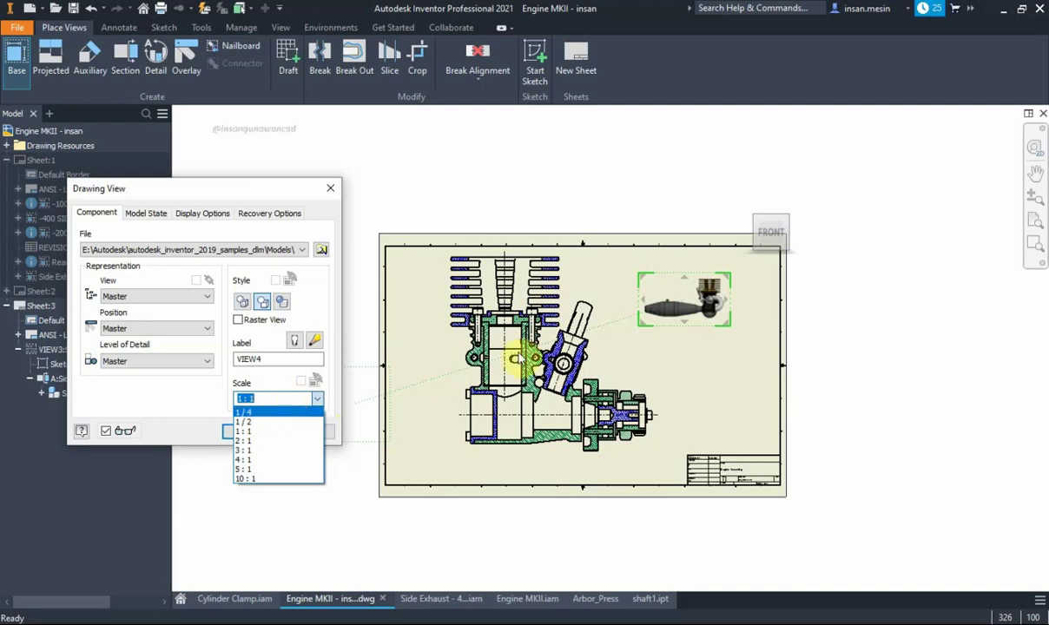
left_click(331, 382)
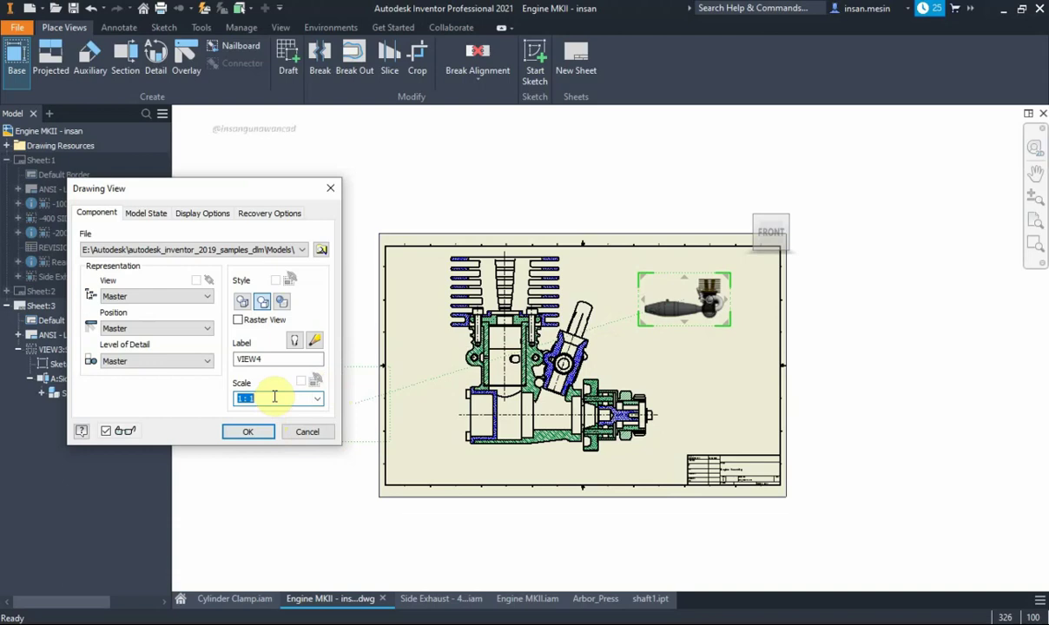
left_click(252, 430)
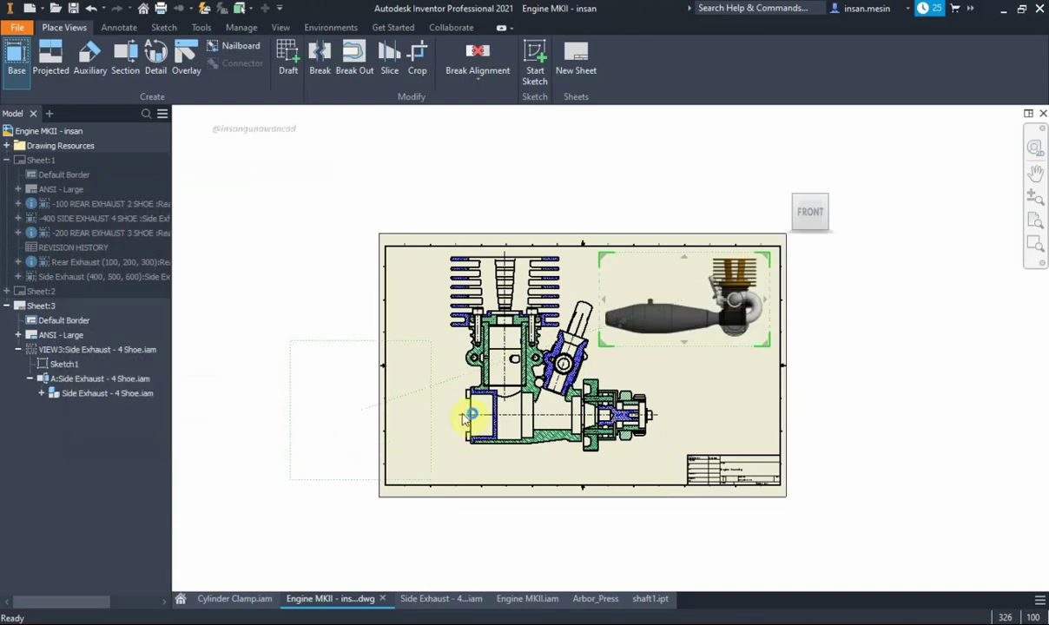
left_click(642, 375)
Set VIEW4's scale to 5 and orient it to RIGHT on the ViewCube
double_click(643, 378)
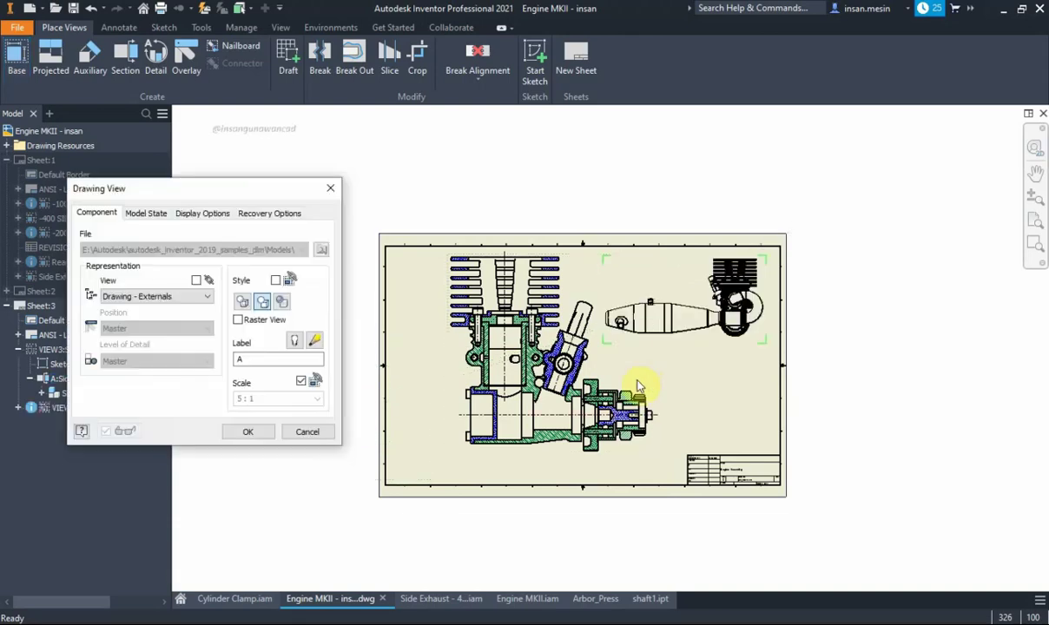
key("Escape")
double_click(683, 280)
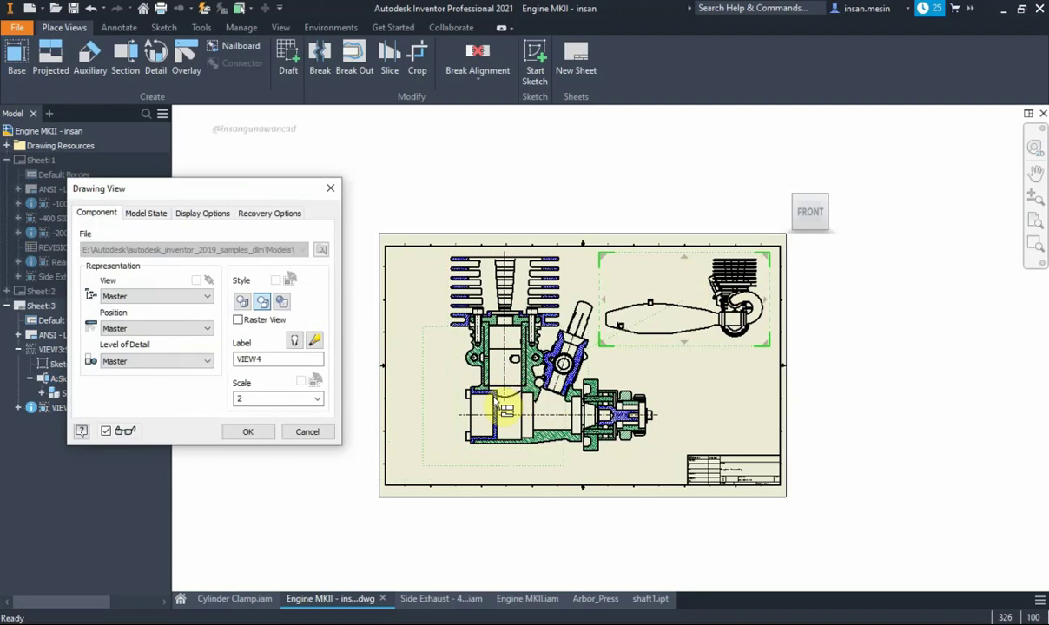
double_click(275, 397)
type("5")
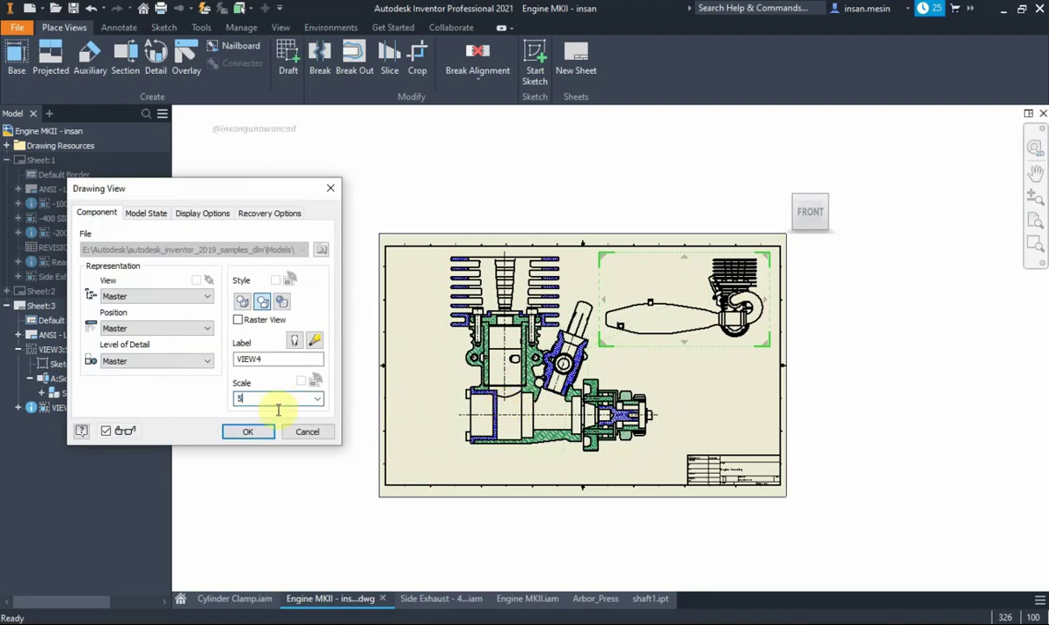
left_click(254, 434)
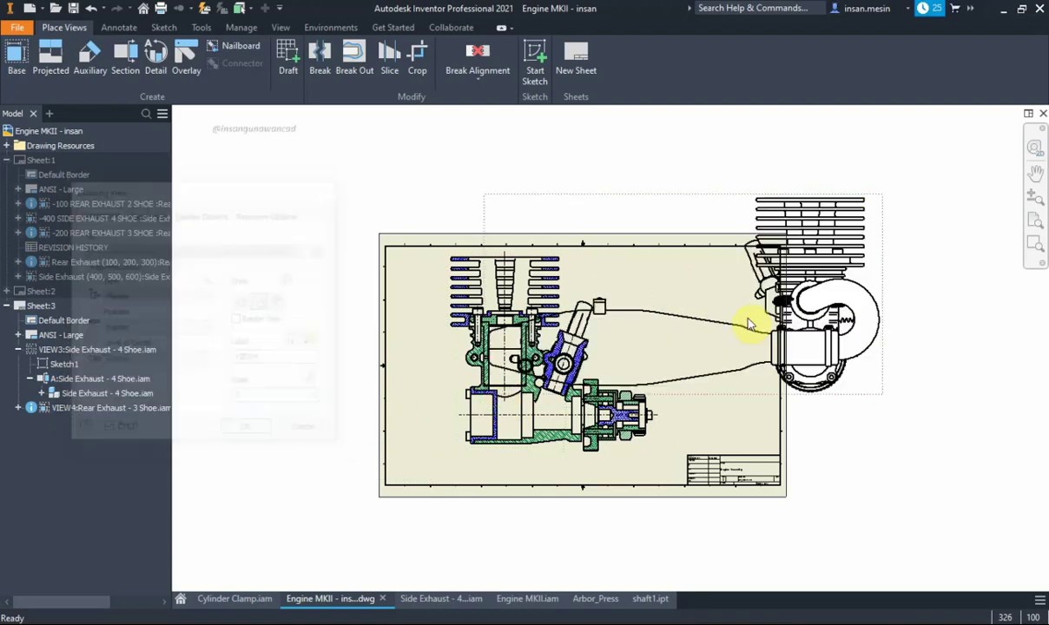
double_click(881, 252)
left_click(955, 155)
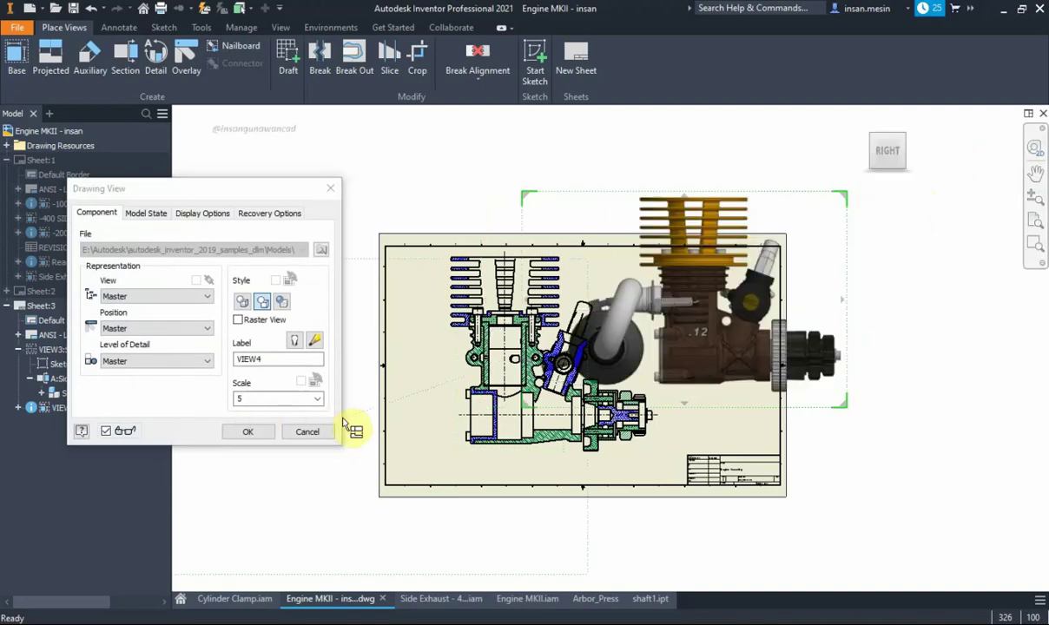
left_click(247, 436)
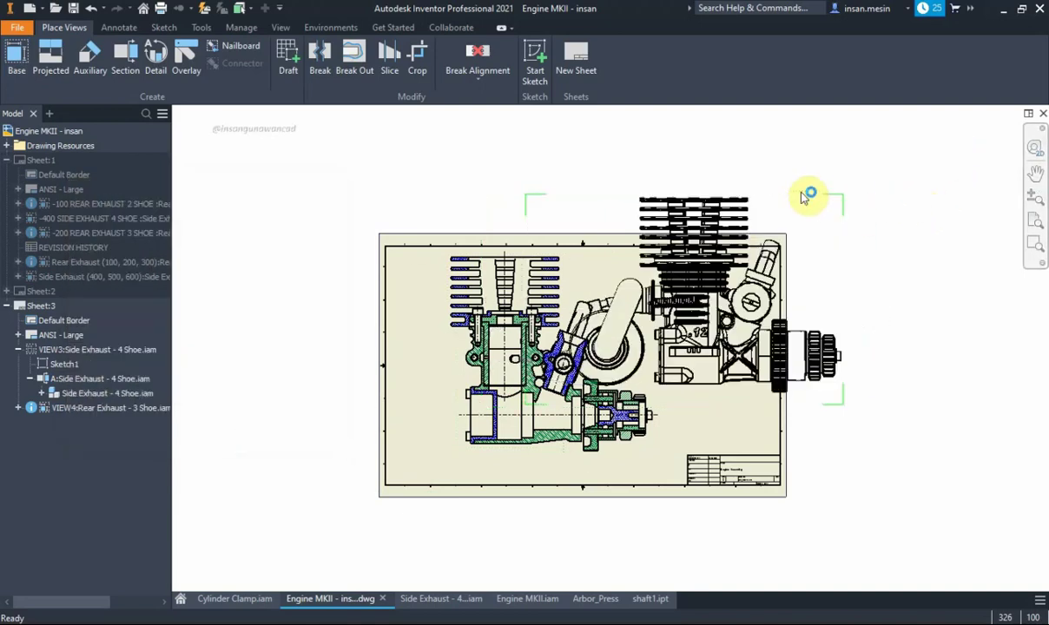
Move the new right-side view down onto the sheet and the sectioned engine view further left
left_click_drag(799, 192, 884, 262)
left_click_drag(889, 206, 918, 263)
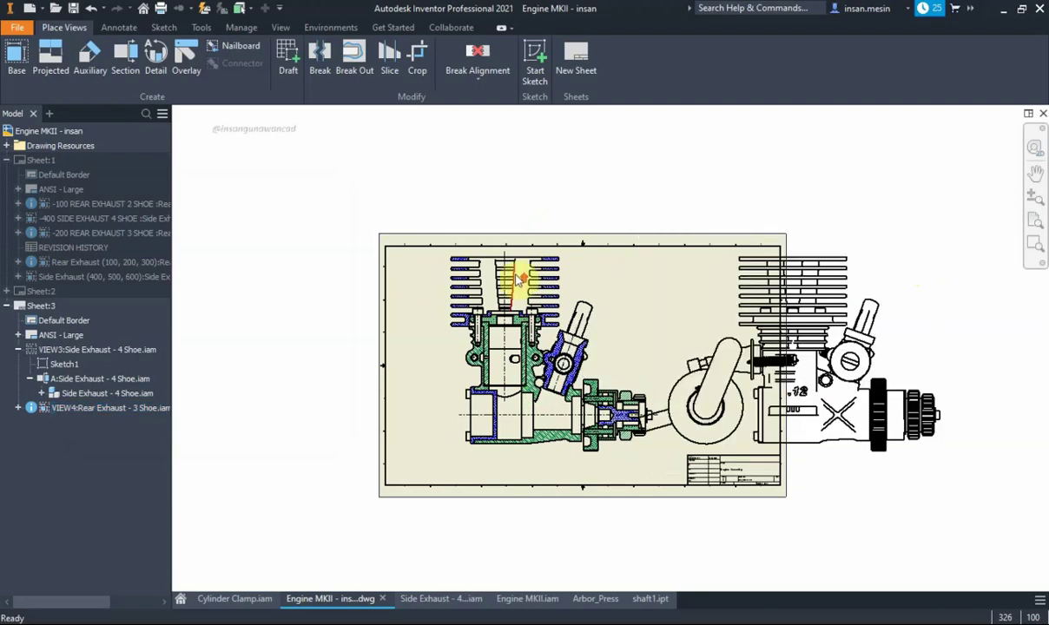
scroll(518, 278, "down", 3)
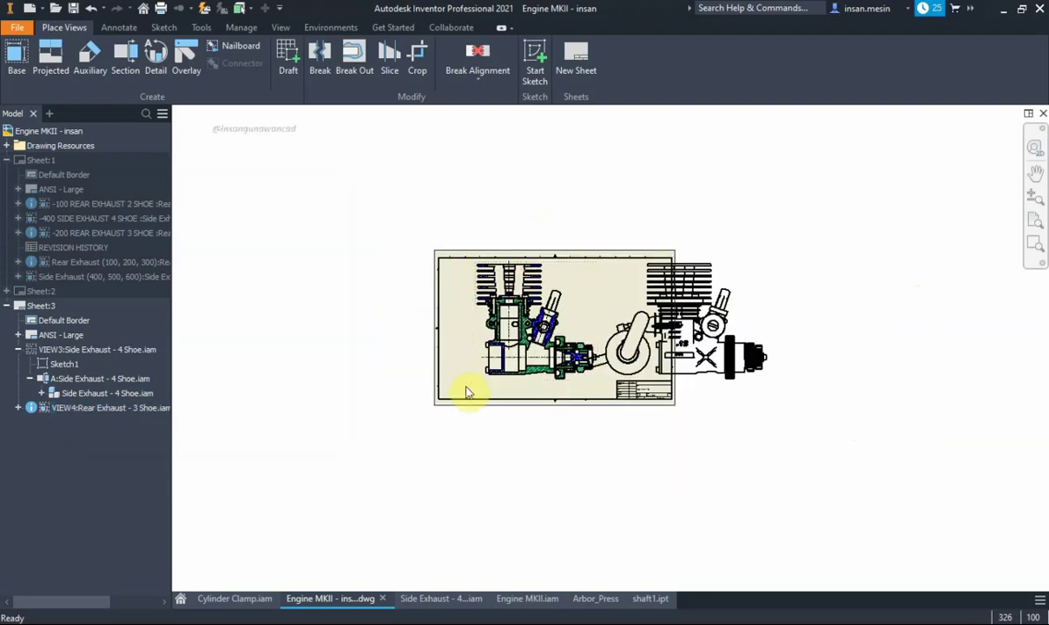
left_click_drag(473, 347, 395, 337)
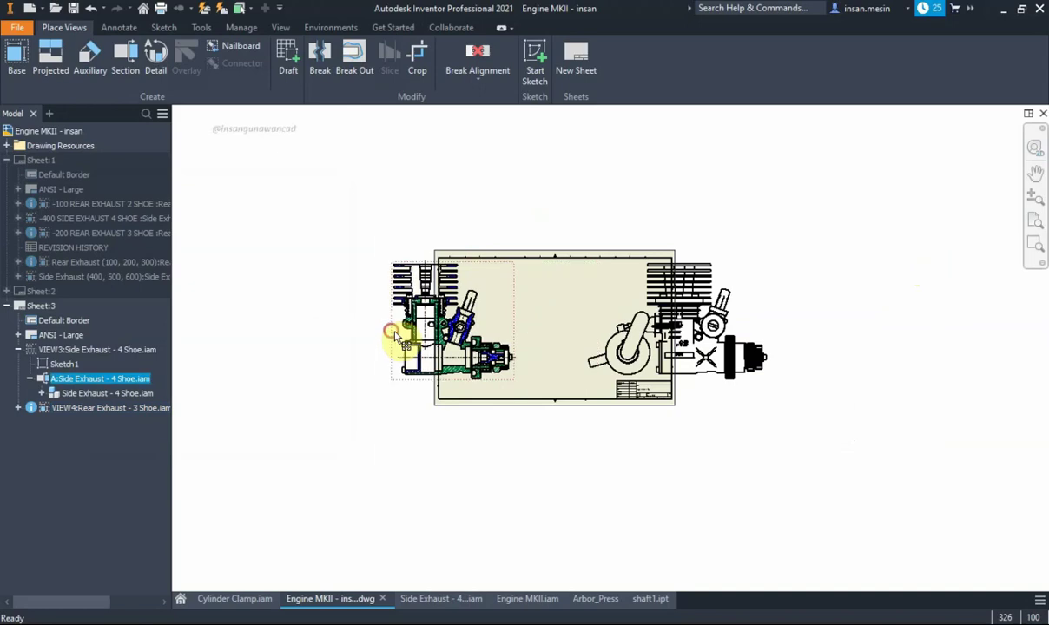
Unsuppress the Side Exhaust VIEW3 and shift it and the sectioned view to the left
right_click(129, 350)
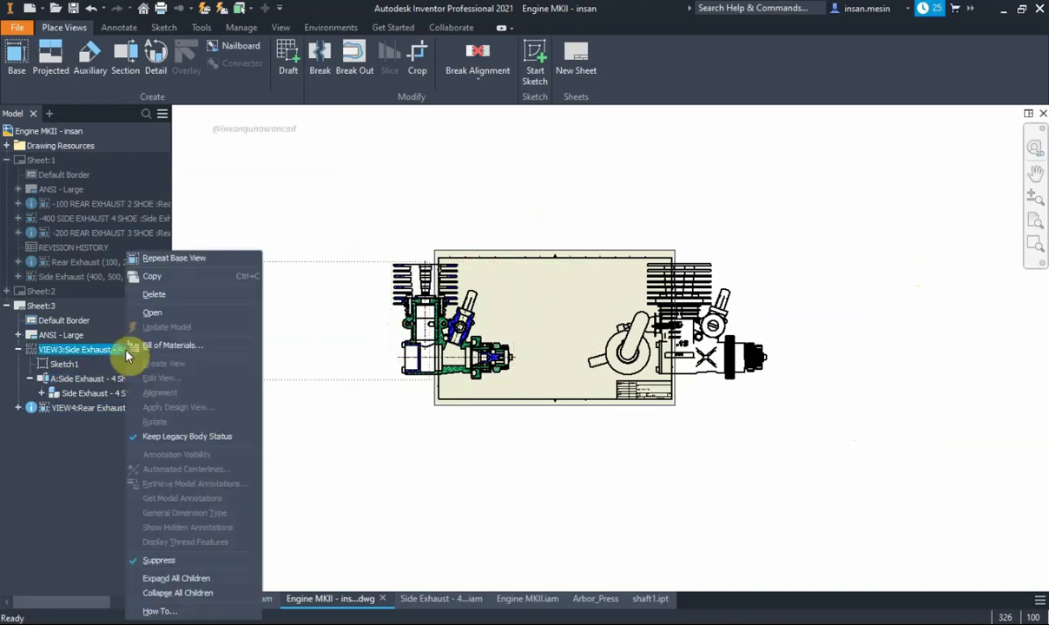
left_click(192, 559)
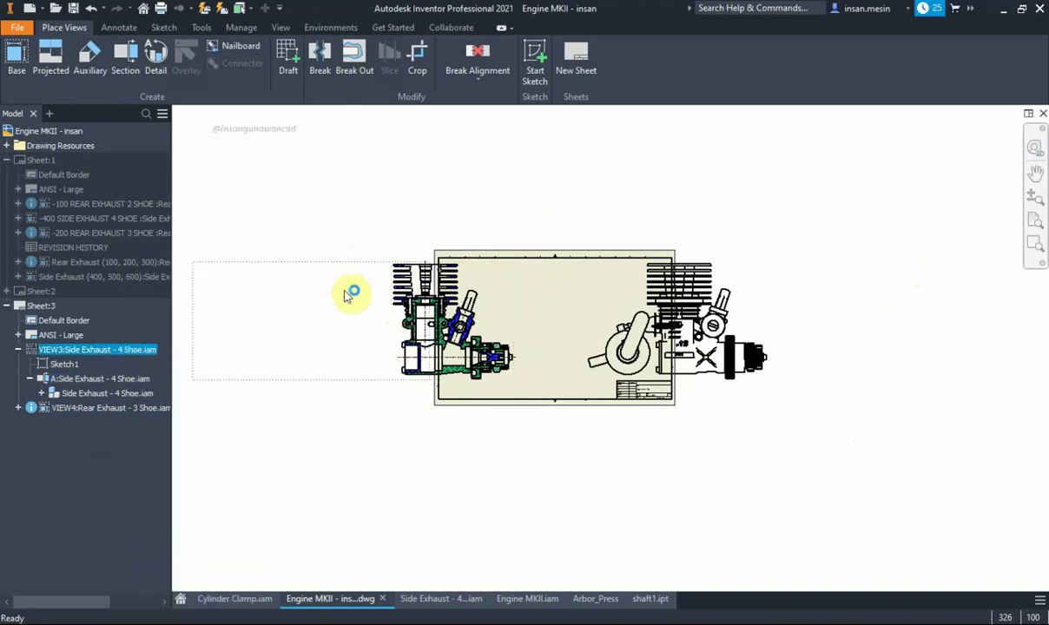
mouse_move(346, 300)
left_mouse_down()
mouse_move(313, 269)
mouse_move(192, 271)
mouse_move(164, 253)
left_mouse_up()
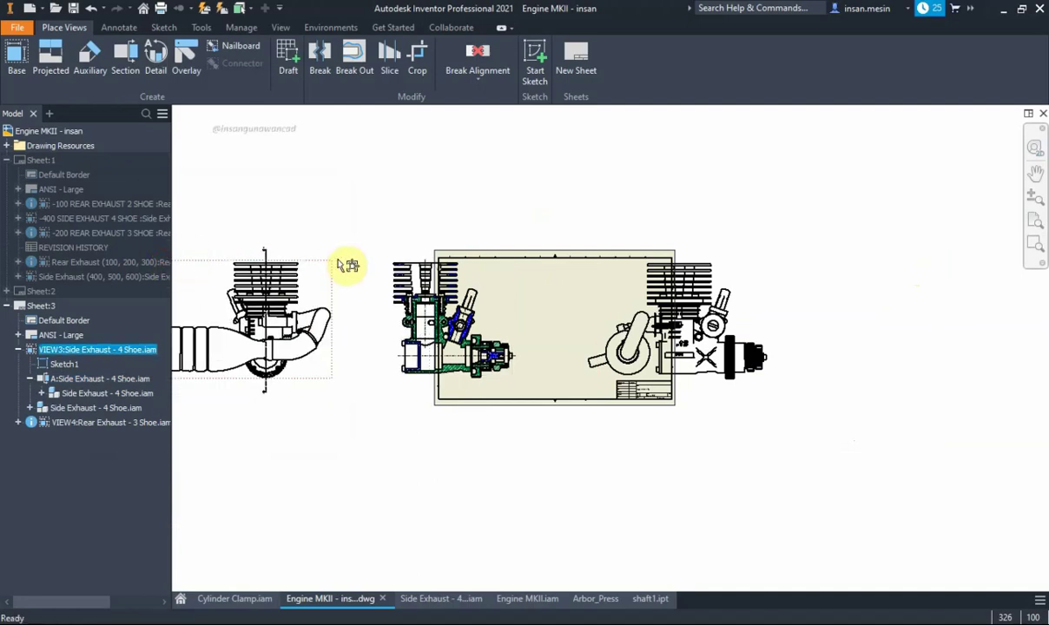
left_click(387, 276)
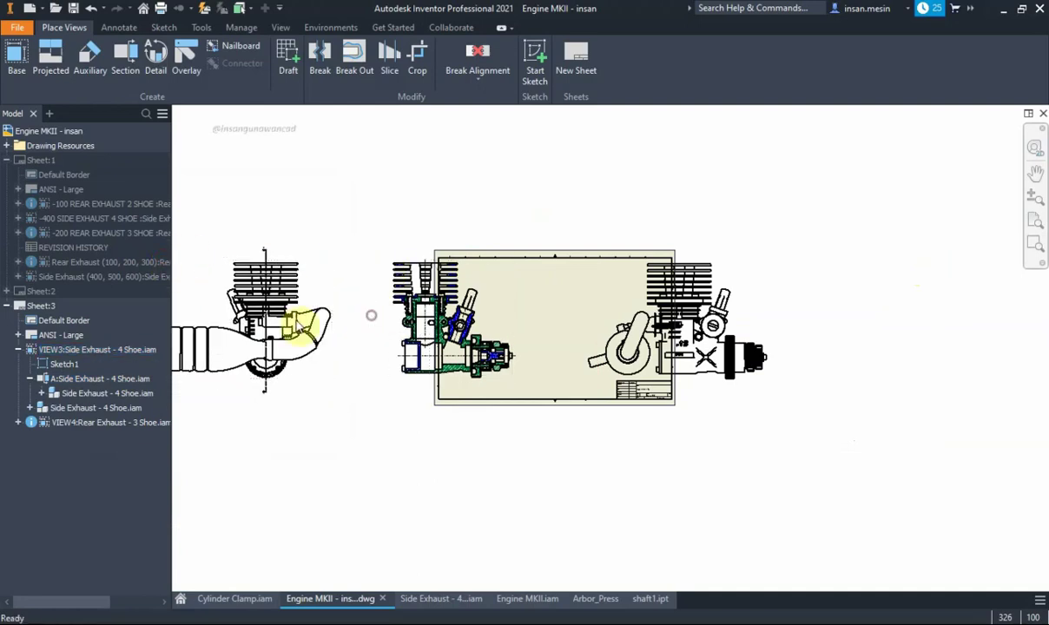
mouse_move(404, 323)
left_mouse_down()
mouse_move(332, 338)
mouse_move(269, 265)
left_mouse_up()
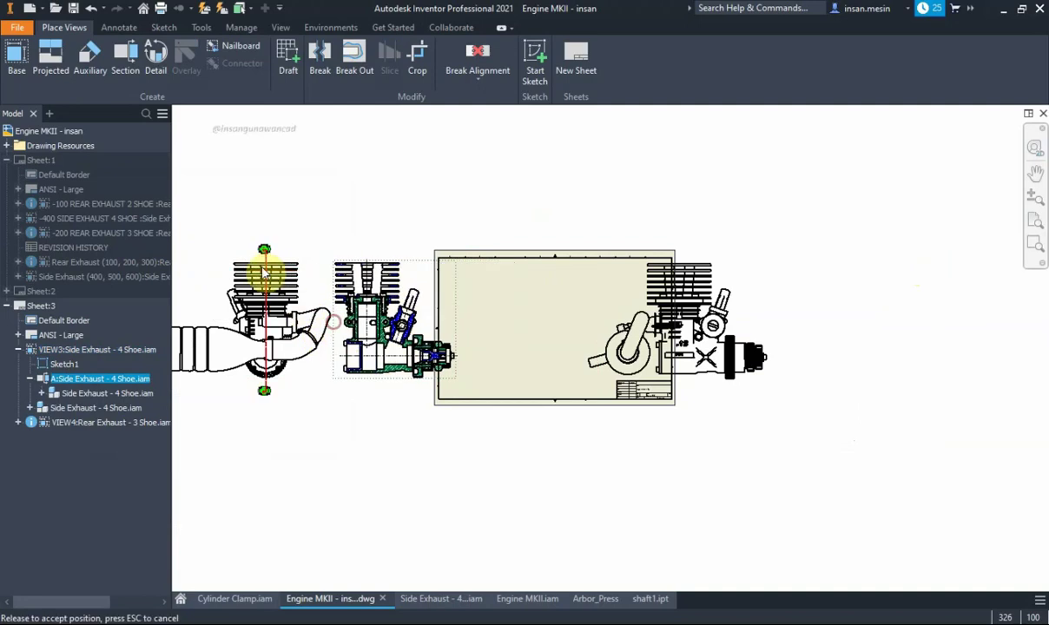
Drag the Rear Exhaust VIEW4 inside the sheet border
scroll(273, 271, "up", 3)
scroll(309, 250, "down", 3)
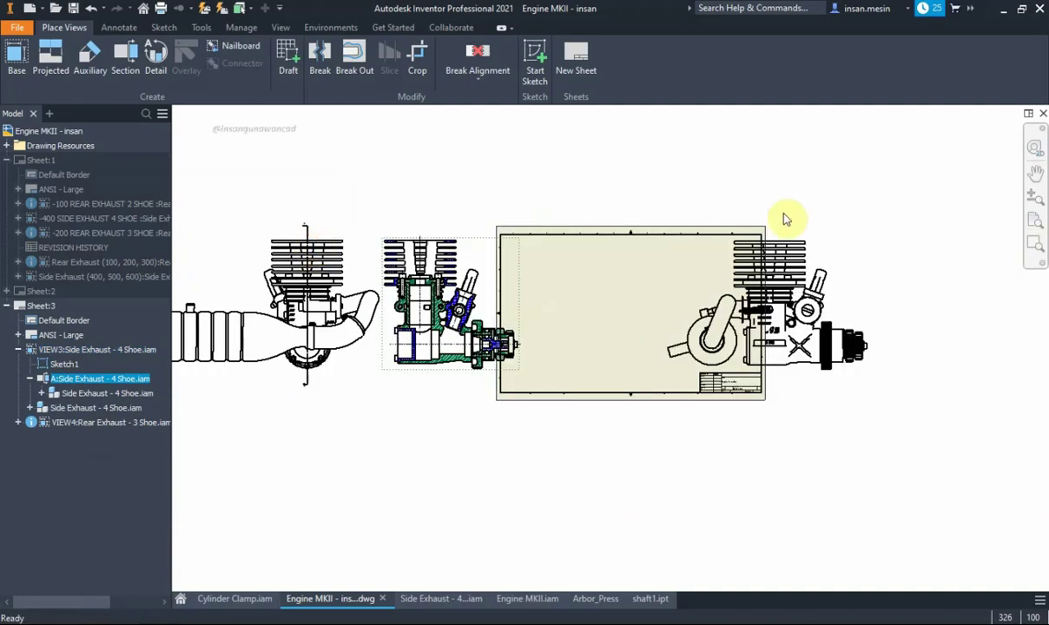
mouse_move(809, 248)
left_mouse_down()
mouse_move(686, 246)
mouse_move(573, 292)
left_mouse_up()
scroll(572, 295, "up", 3)
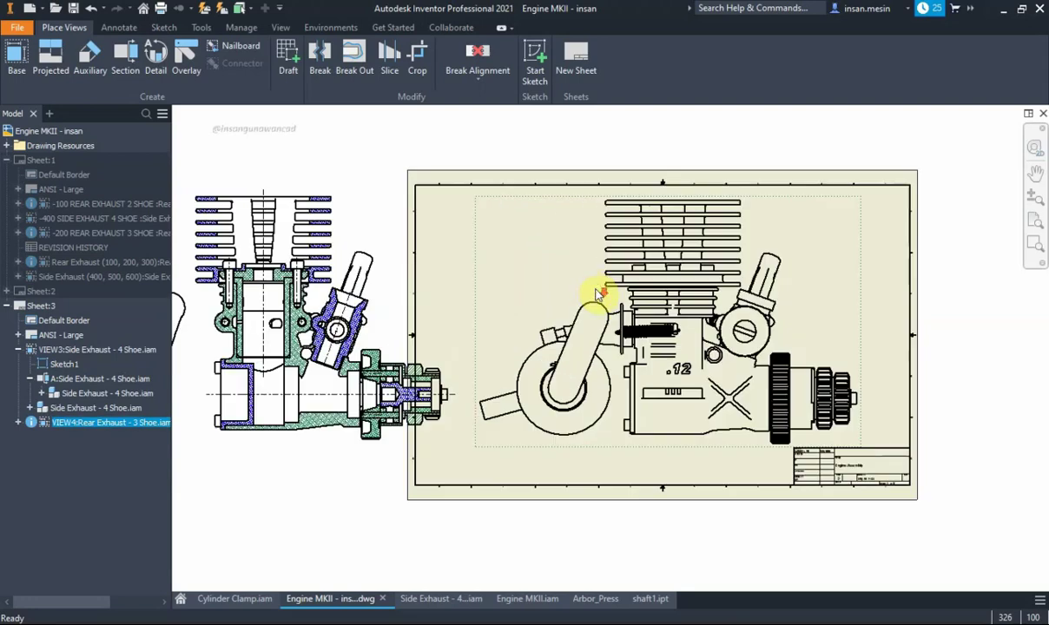
scroll(580, 294, "down", 3)
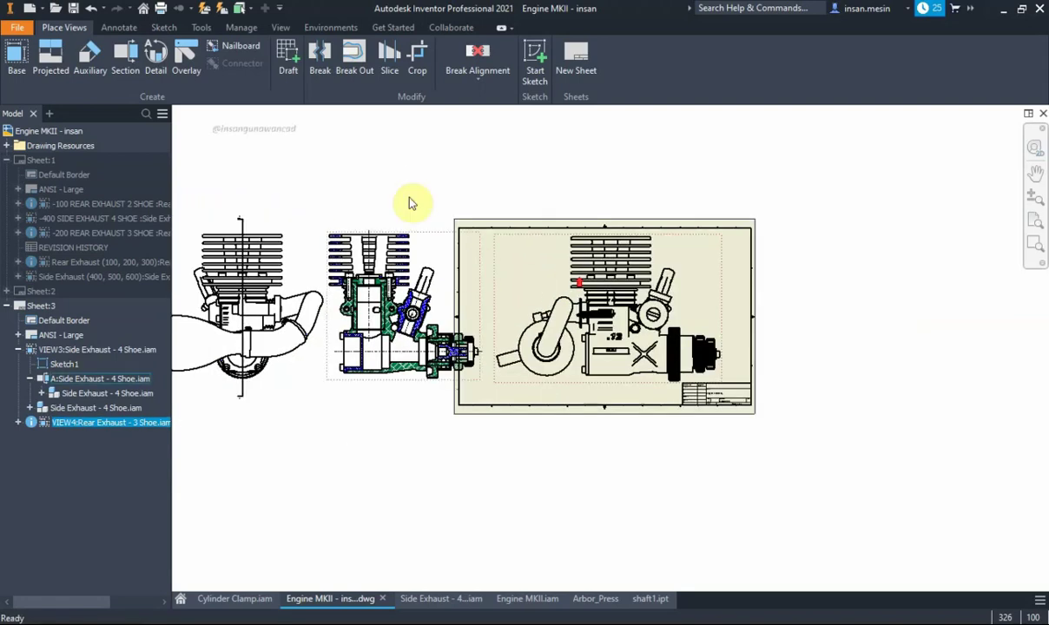
Draw a rectangle sketch on VIEW4 enclosing the whole Rear Exhaust view, then finish the sketch
left_click(536, 59)
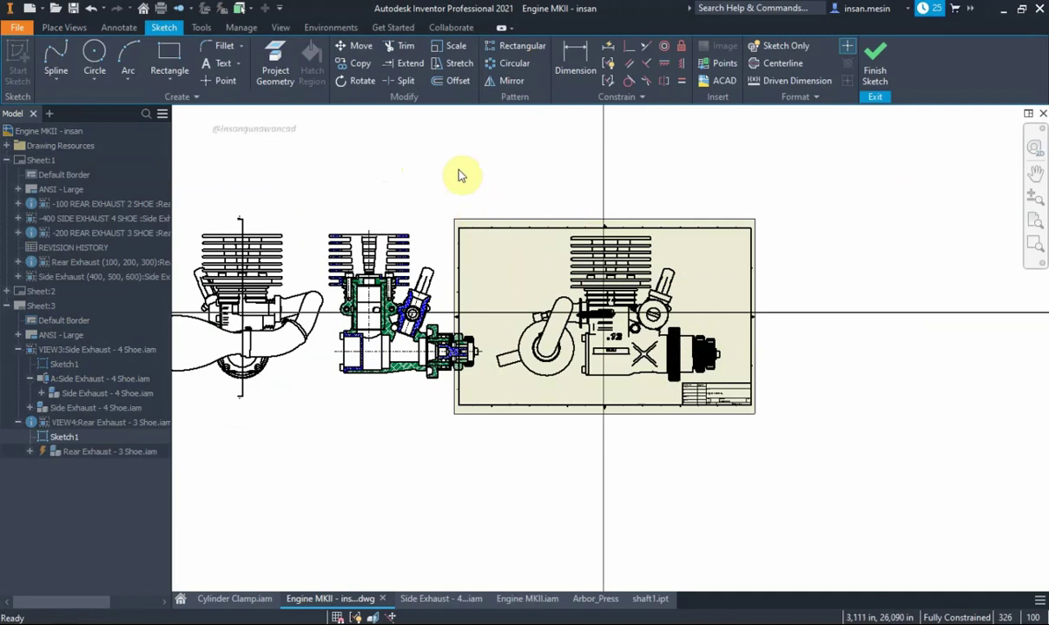
left_click(173, 70)
left_click(475, 197)
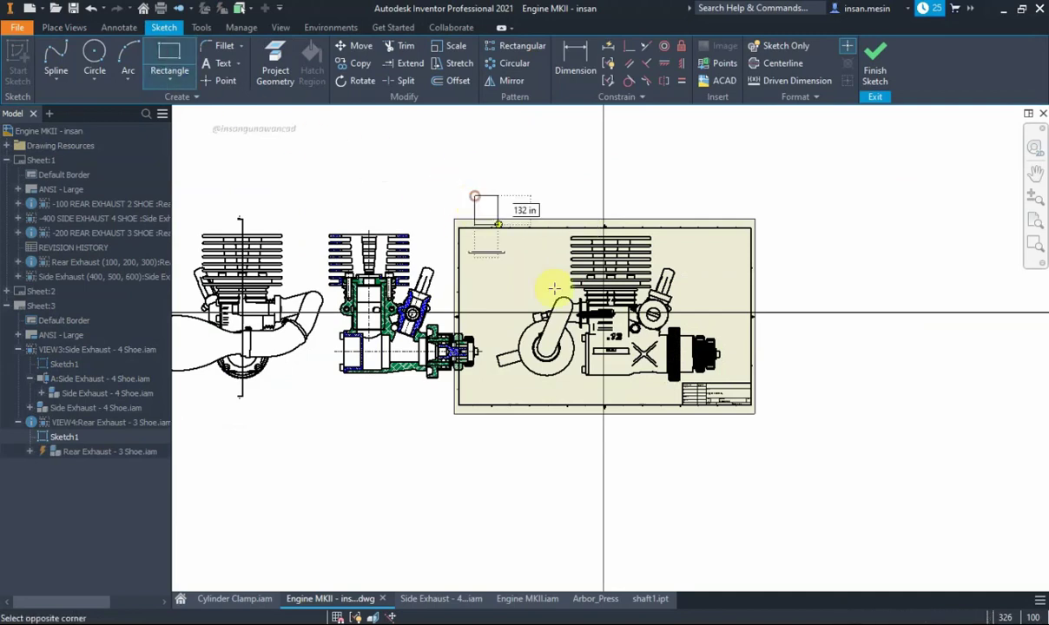
left_click(765, 416)
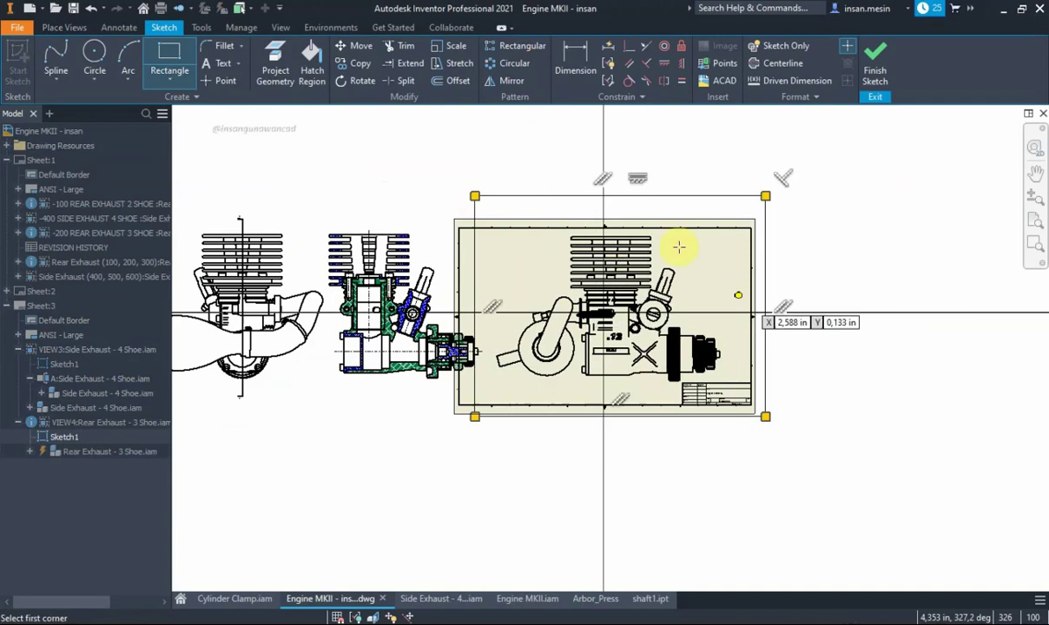
left_click(875, 54)
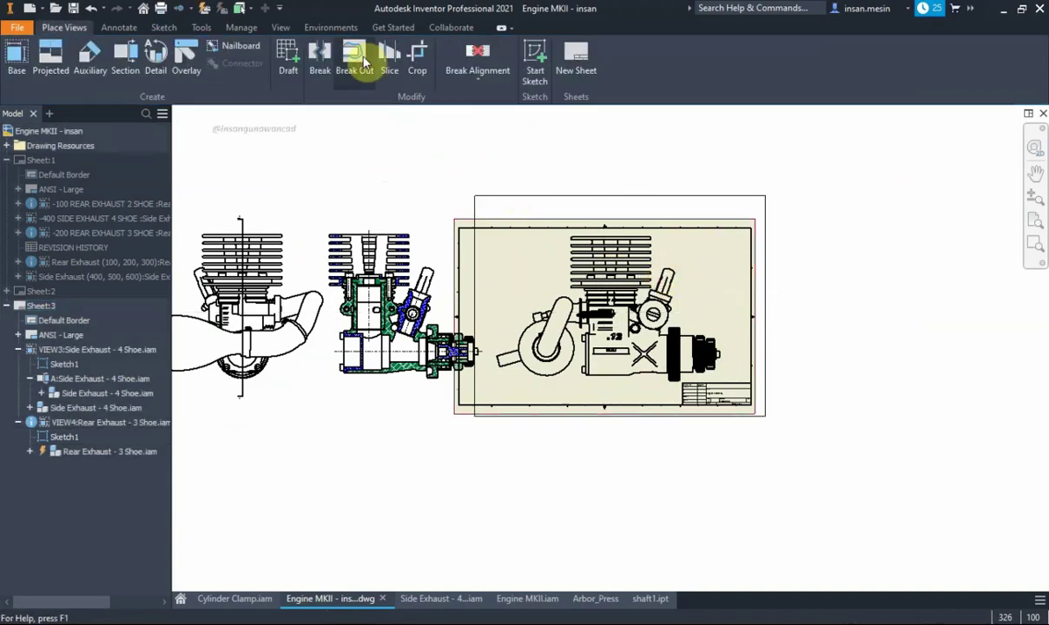
Start a Break Out on the Rear Exhaust view using the sketched rectangle boundary
left_click(363, 62)
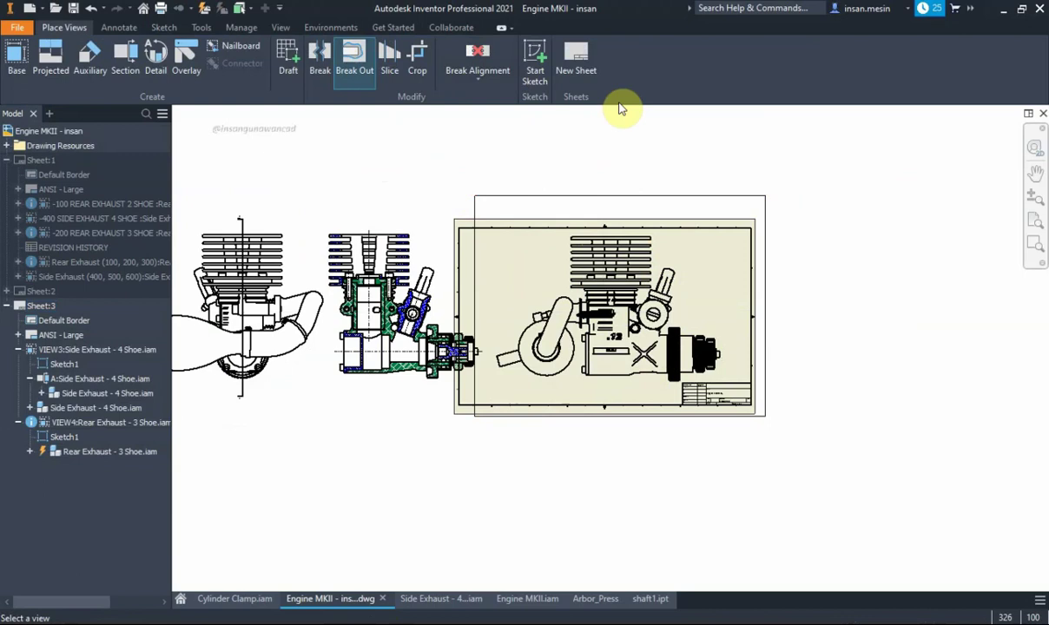
left_click(699, 257)
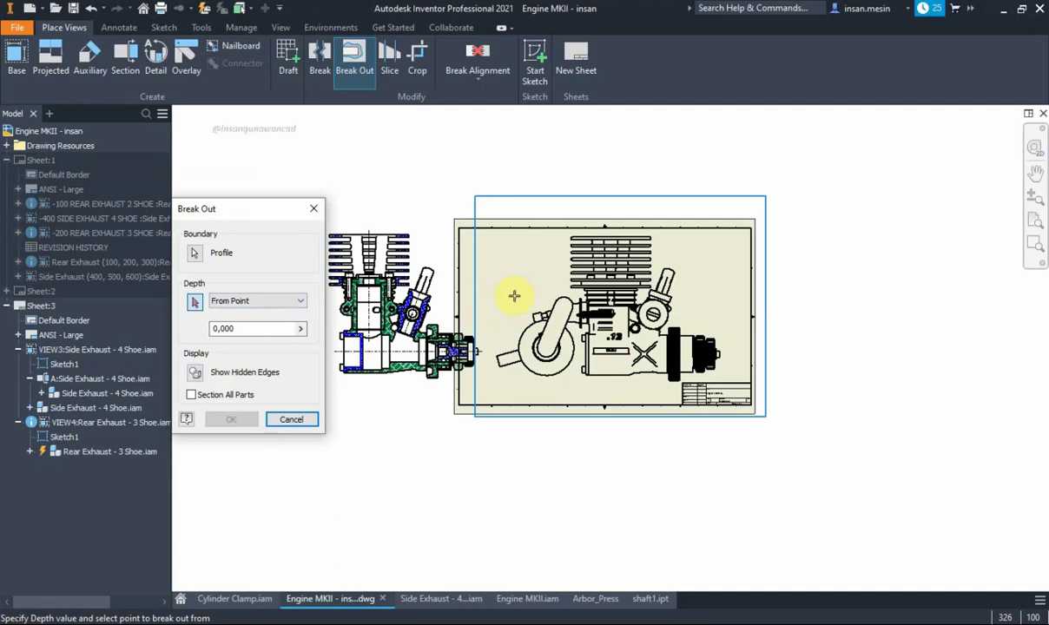
scroll(583, 230, "up", 3)
scroll(587, 233, "down", 1)
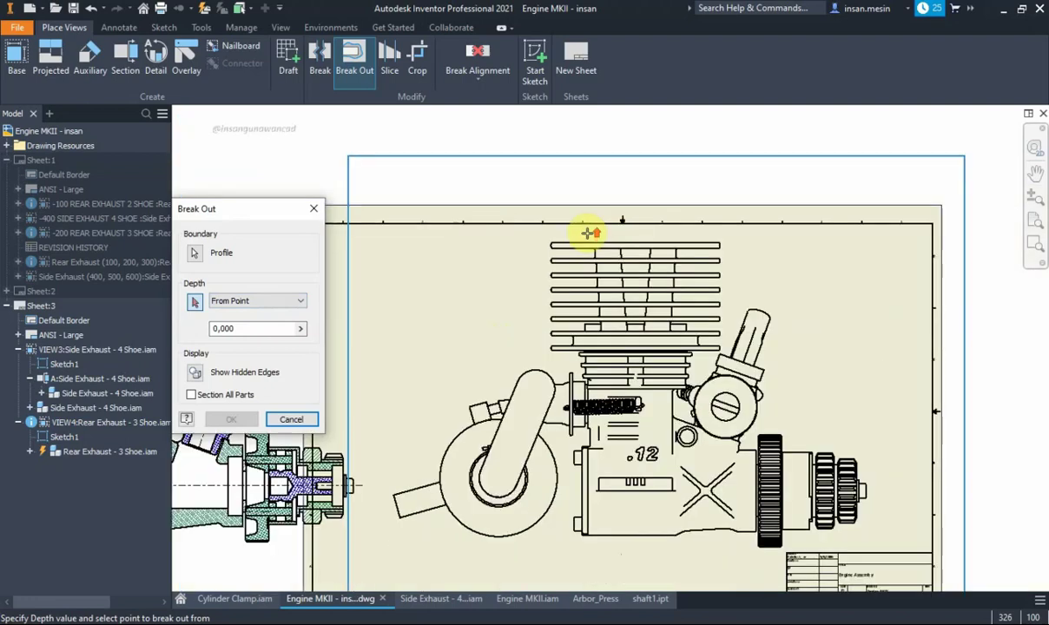
scroll(556, 246, "up", 5)
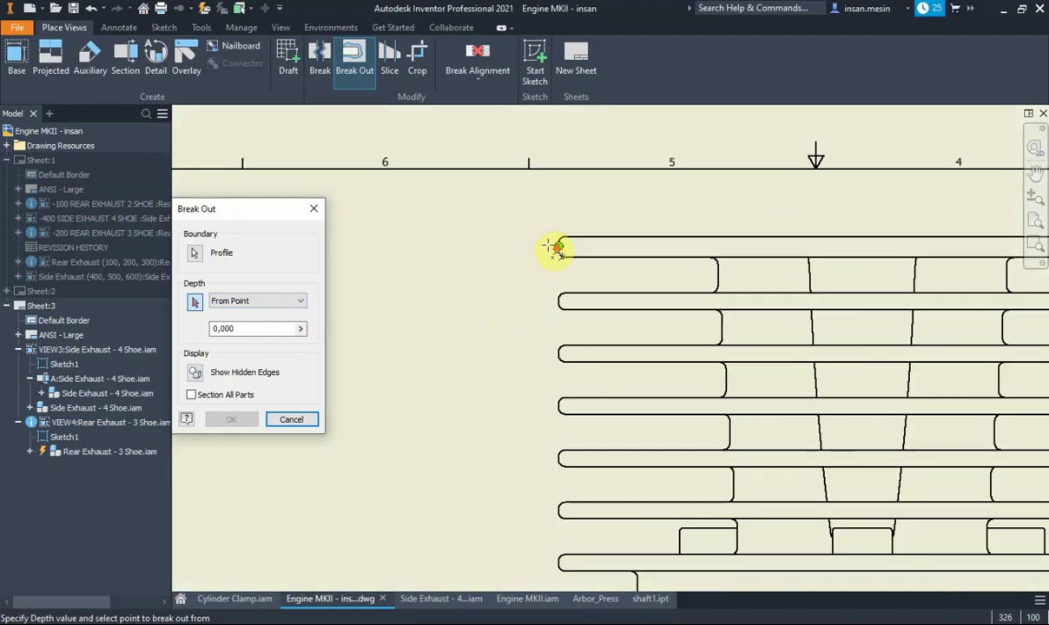
scroll(597, 225, "down", 5)
scroll(573, 238, "down", 1)
scroll(583, 243, "up", 4)
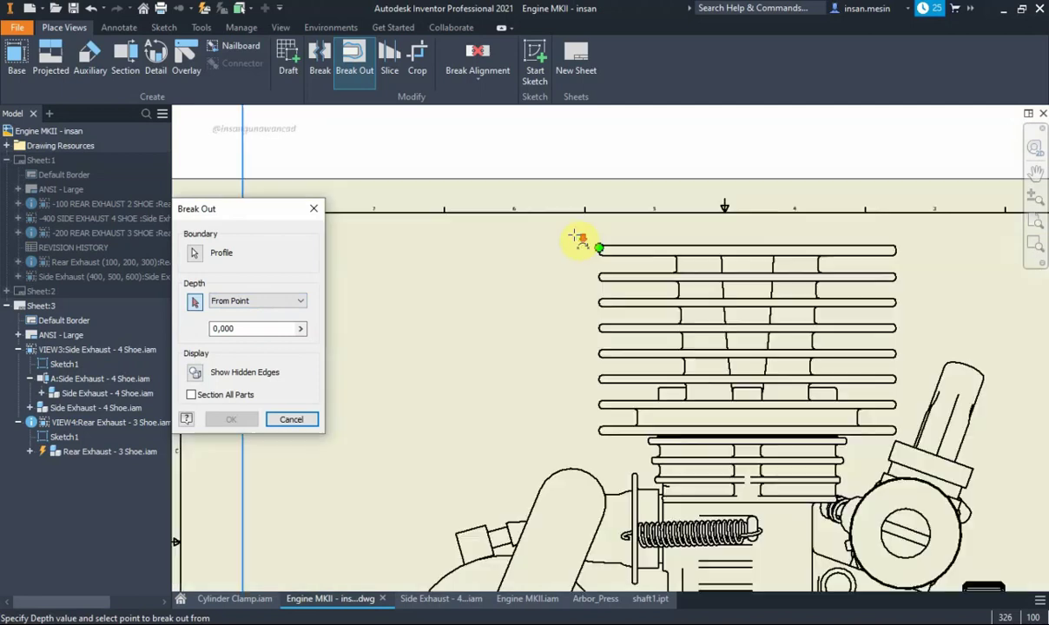
scroll(604, 251, "up", 5)
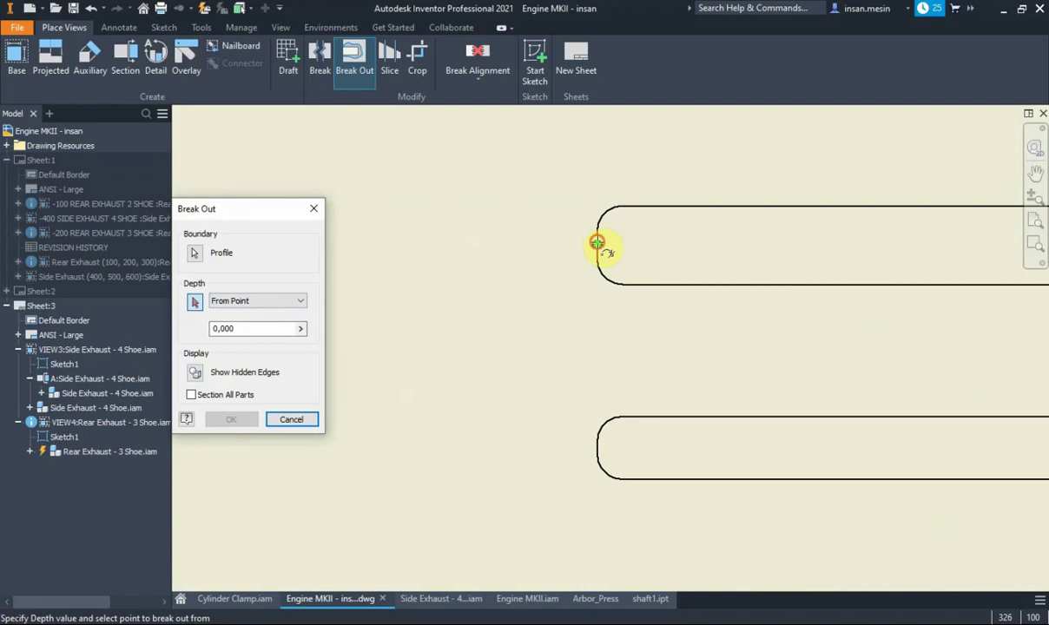
Pick the depth point on the view and apply the break-out cut
left_click(597, 243)
scroll(592, 260, "down", 3)
scroll(594, 252, "down", 4)
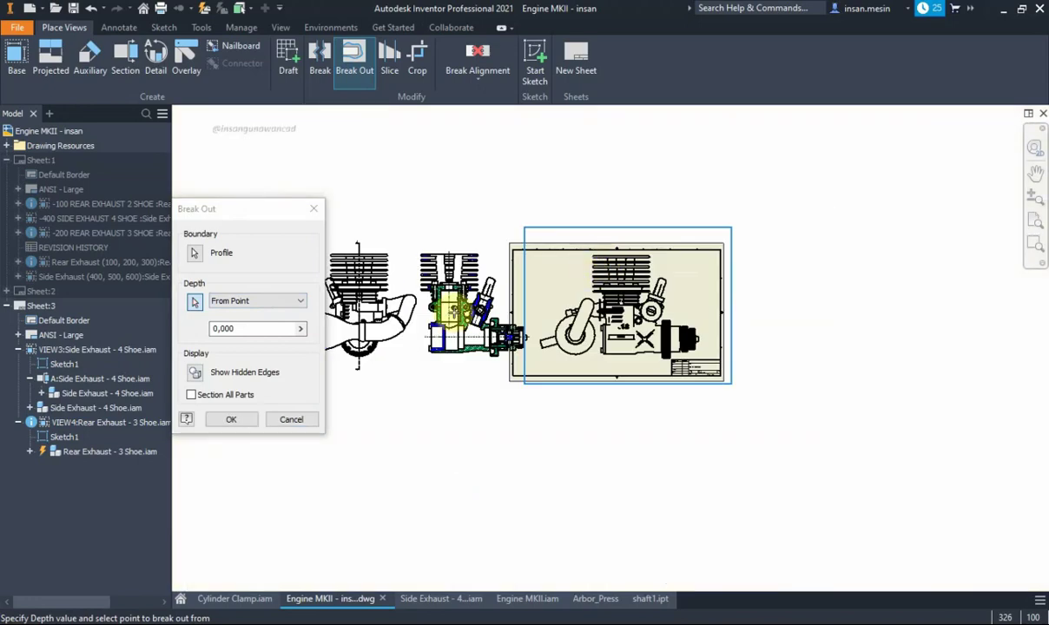
left_click(231, 419)
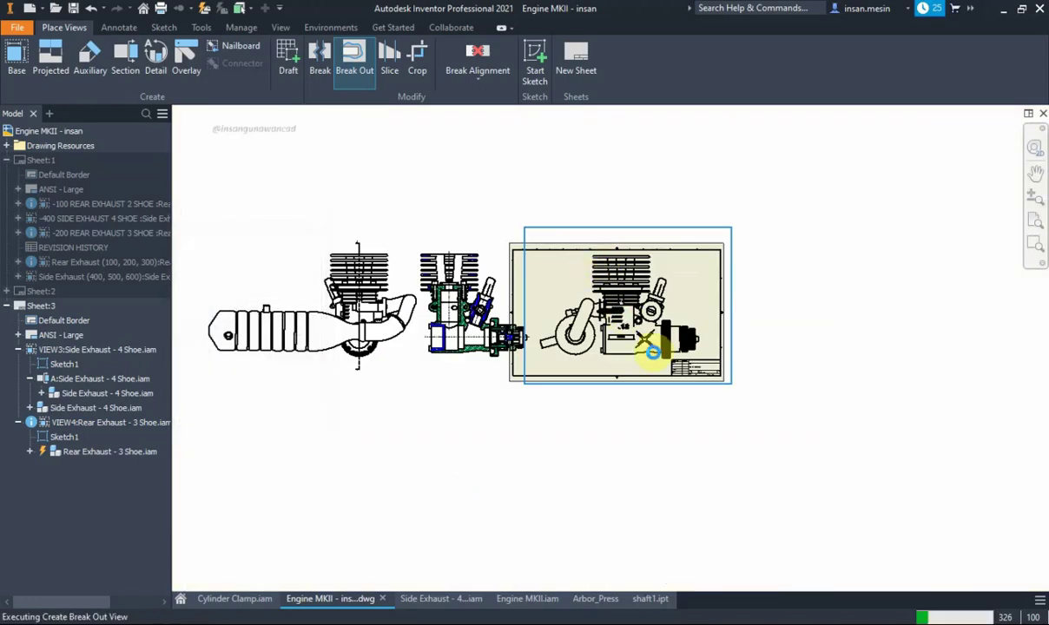
left_click(640, 363)
left_click(621, 362)
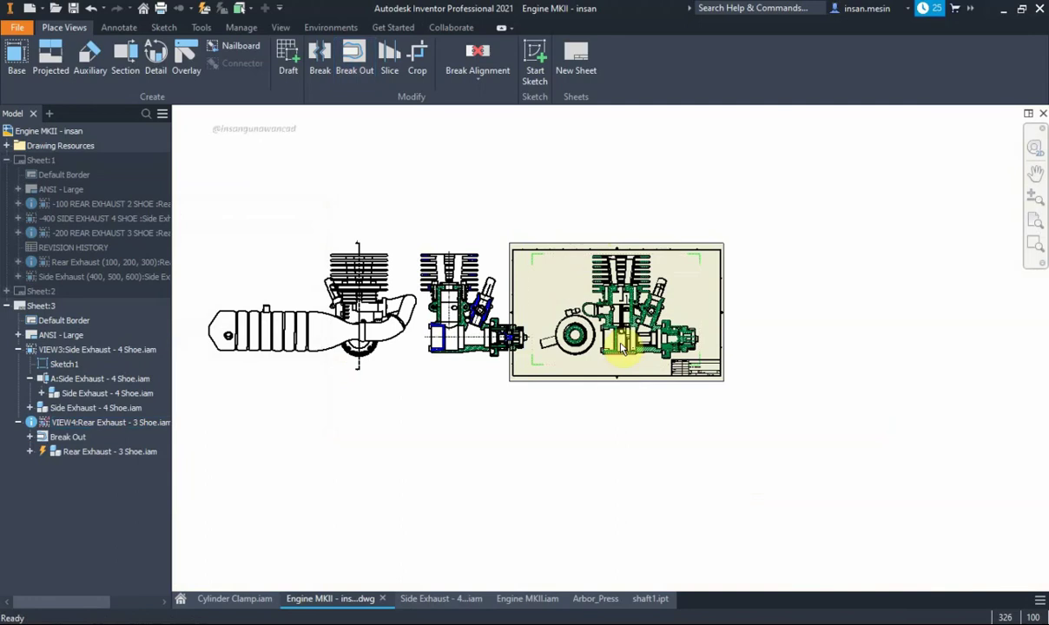
scroll(615, 308, "up", 3)
scroll(568, 356, "down", 2)
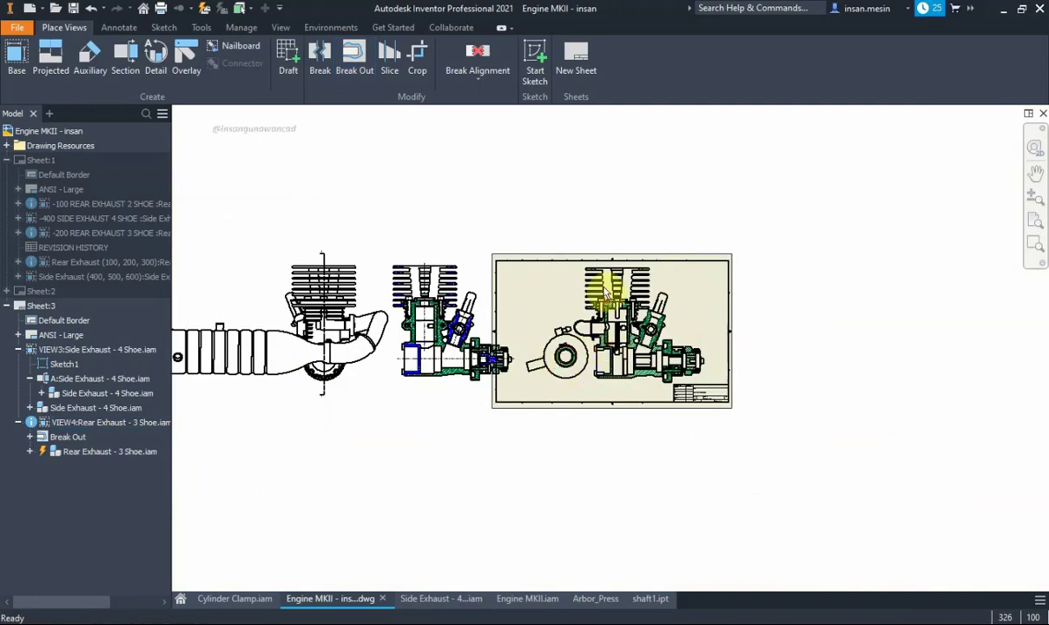
left_click(510, 278)
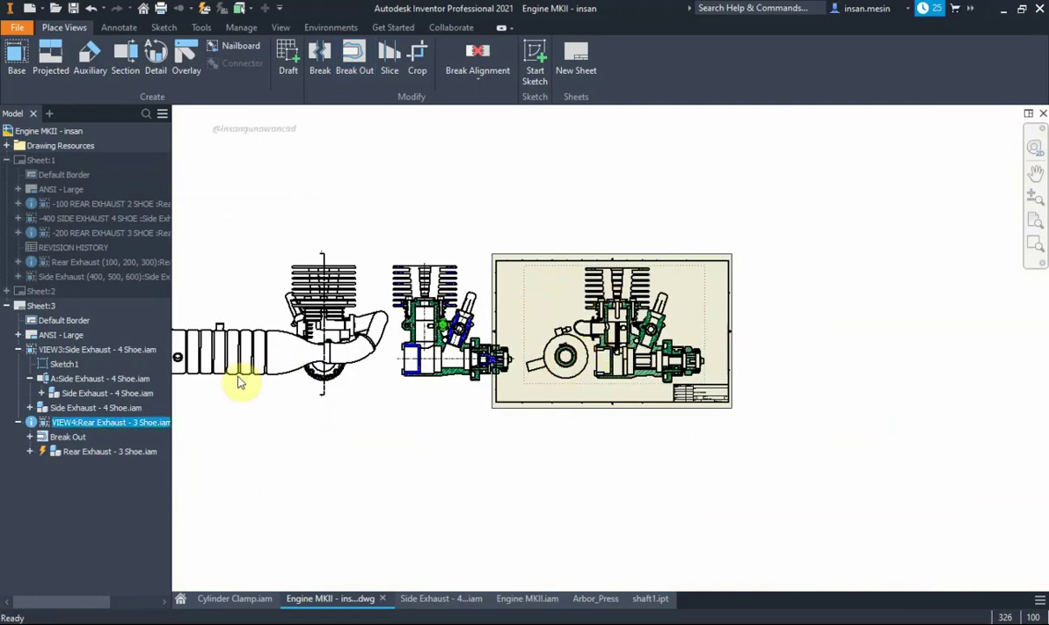
Expand VIEW4's assembly and hide Coupling Rear:1 from the sectioned view
left_click(30, 452)
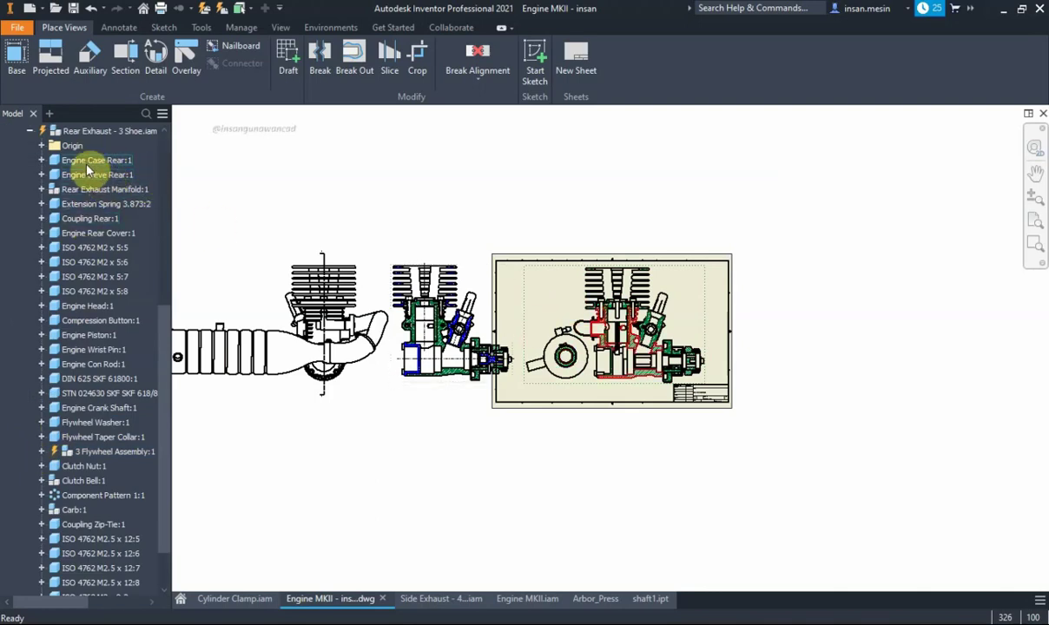
scroll(84, 169, "up", 2)
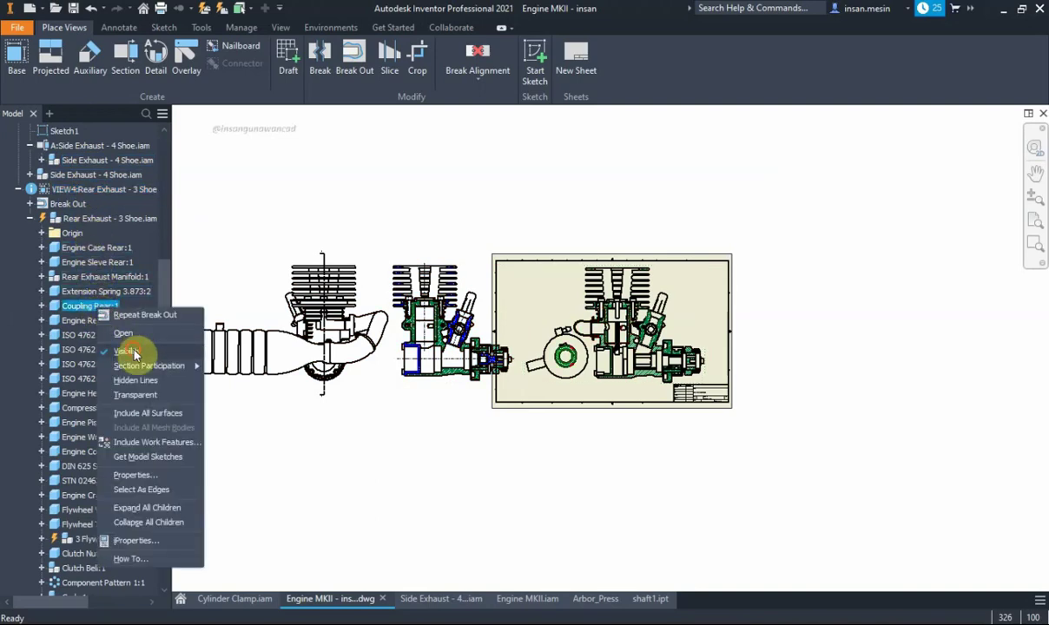
left_click(130, 350)
left_click(115, 324)
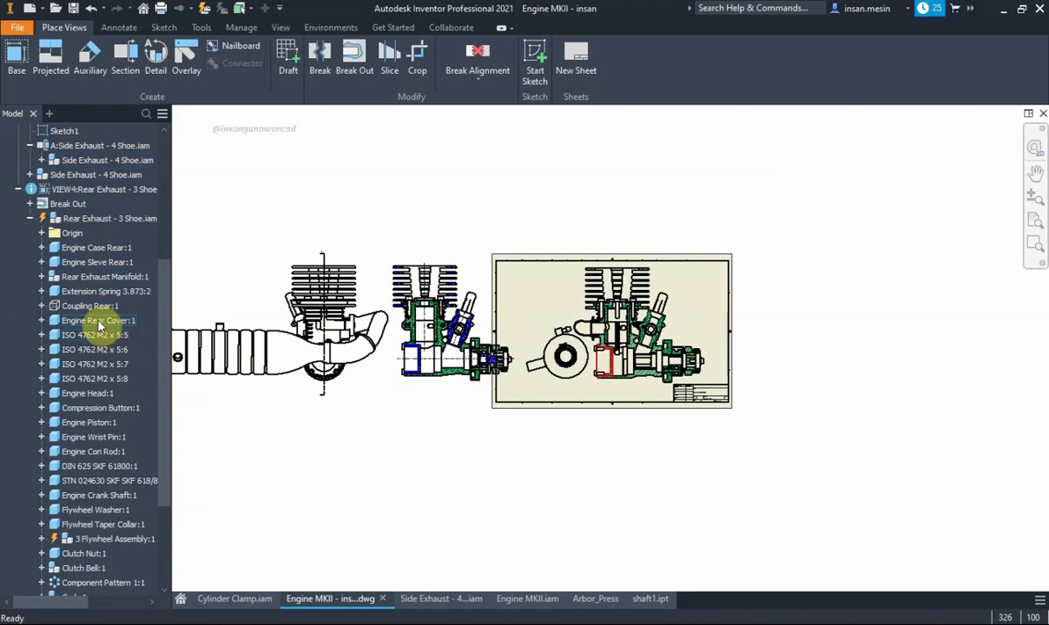
left_click(100, 305)
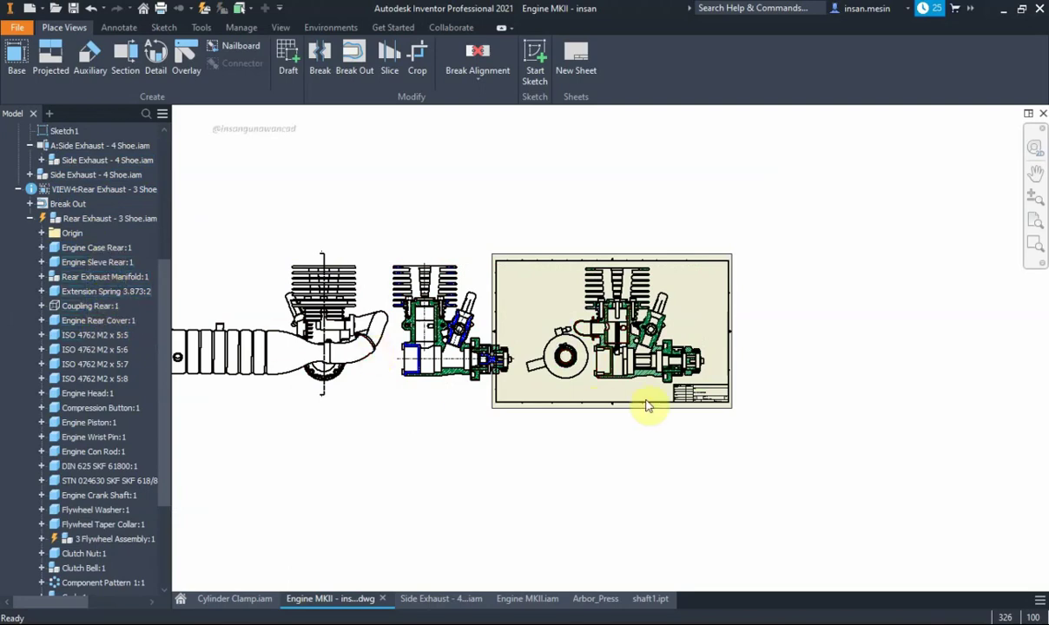
left_click(171, 345)
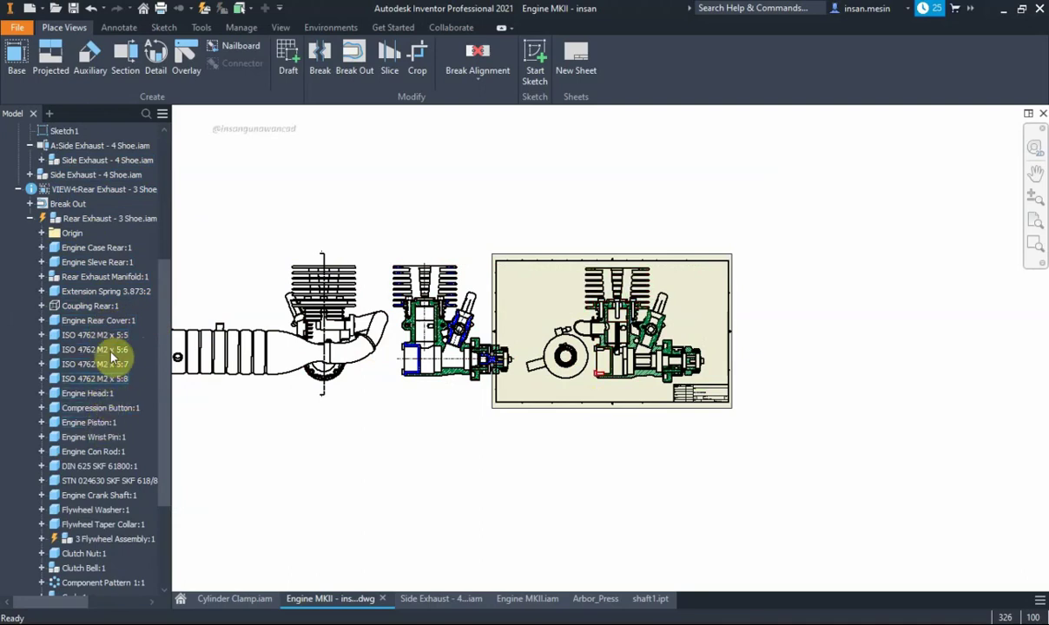
Toggle the Rear Exhaust Manifold:1 visibility off and back on
right_click(111, 280)
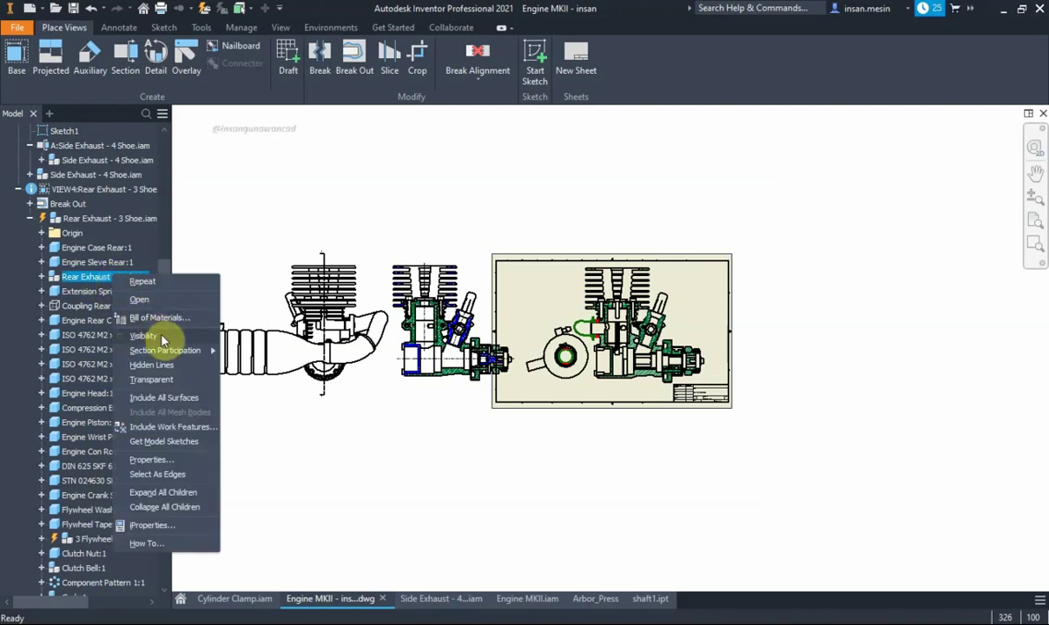
left_click(165, 336)
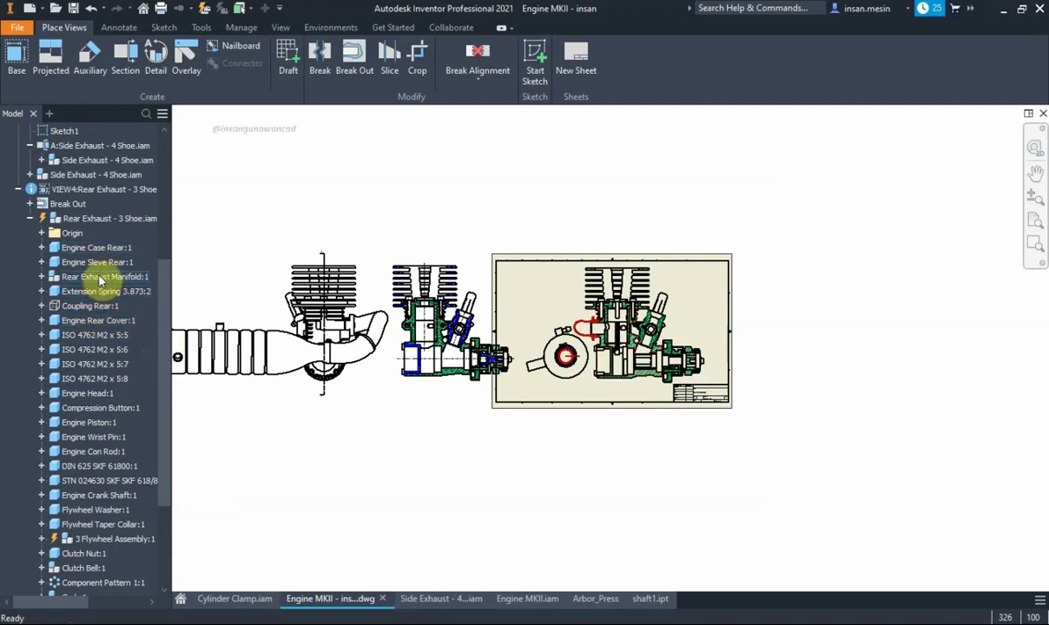
right_click(99, 279)
left_click(132, 335)
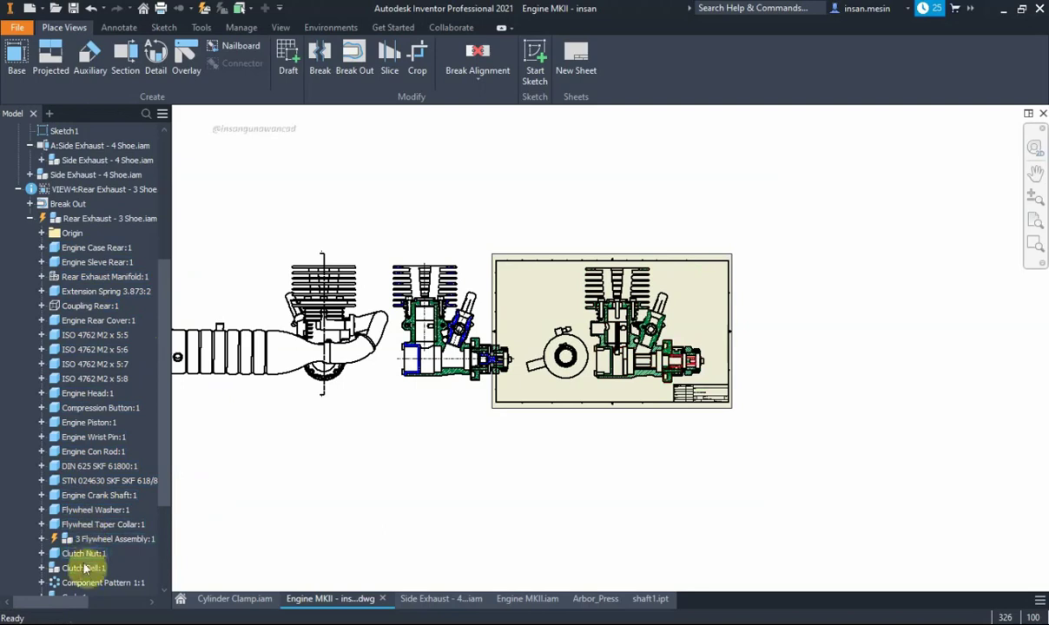
scroll(105, 520, "down", 3)
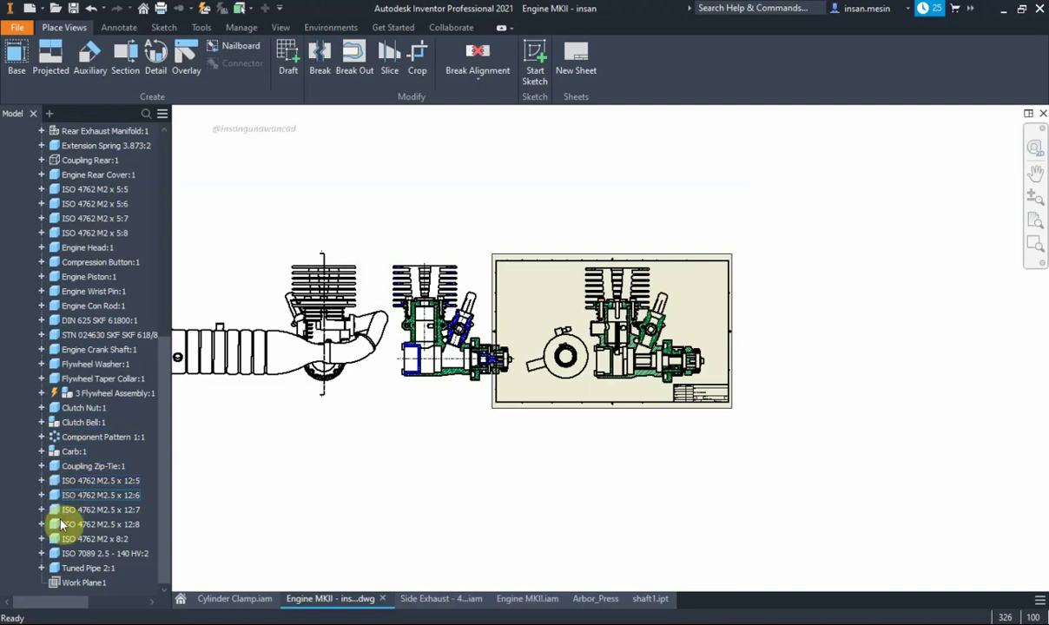
scroll(668, 310, "up", 3)
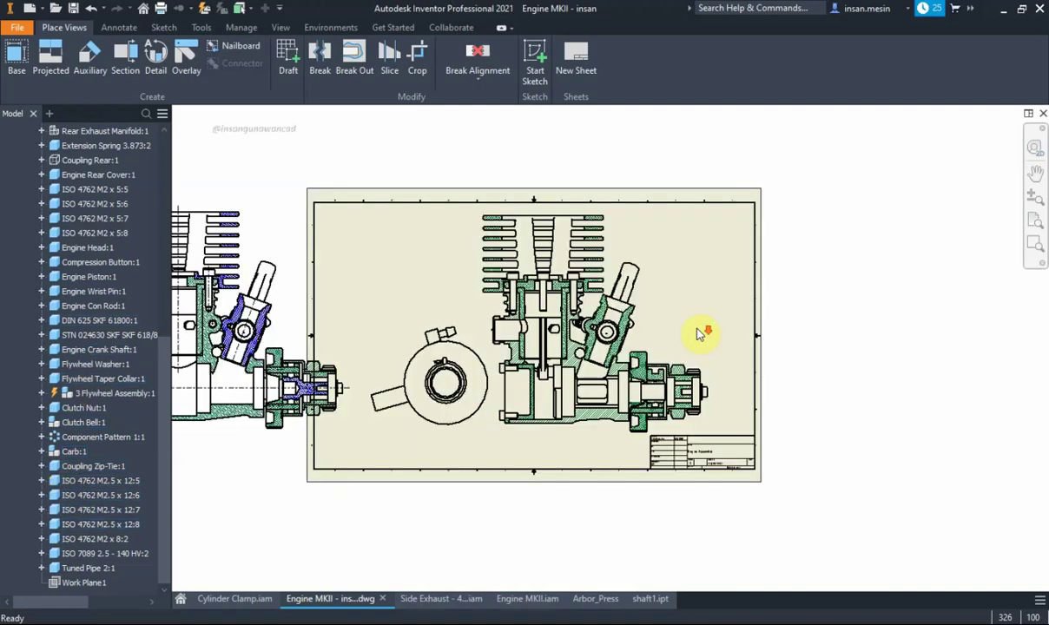
Put the connecting-rod hatch on the Tweak Trail (ANSI) layer so it turns blue
middle_click_drag(230, 319, 260, 321)
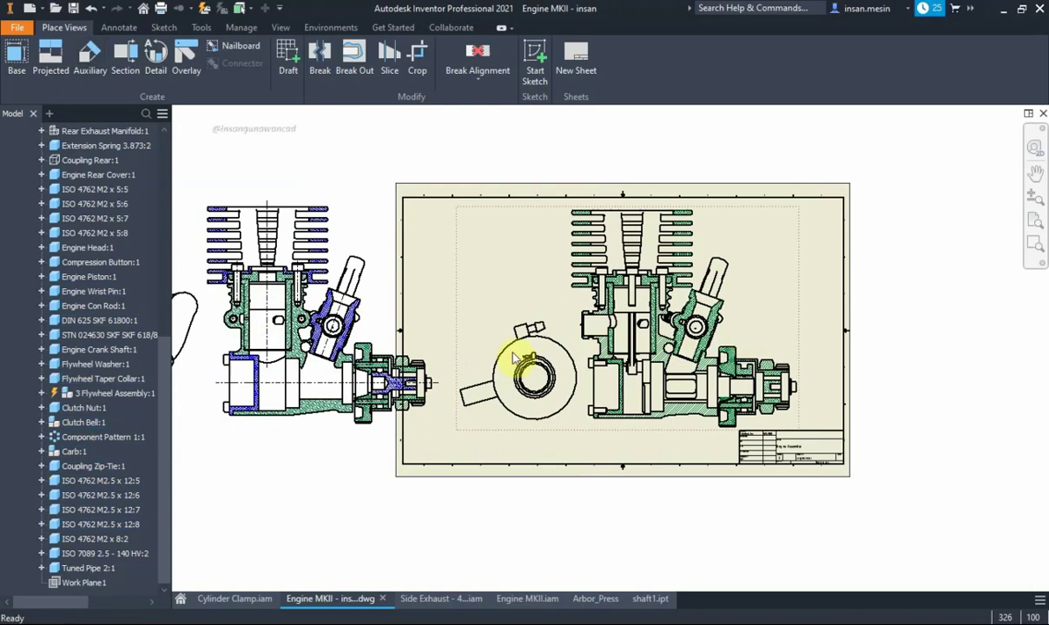
left_click(119, 27)
scroll(358, 334, "up", 5)
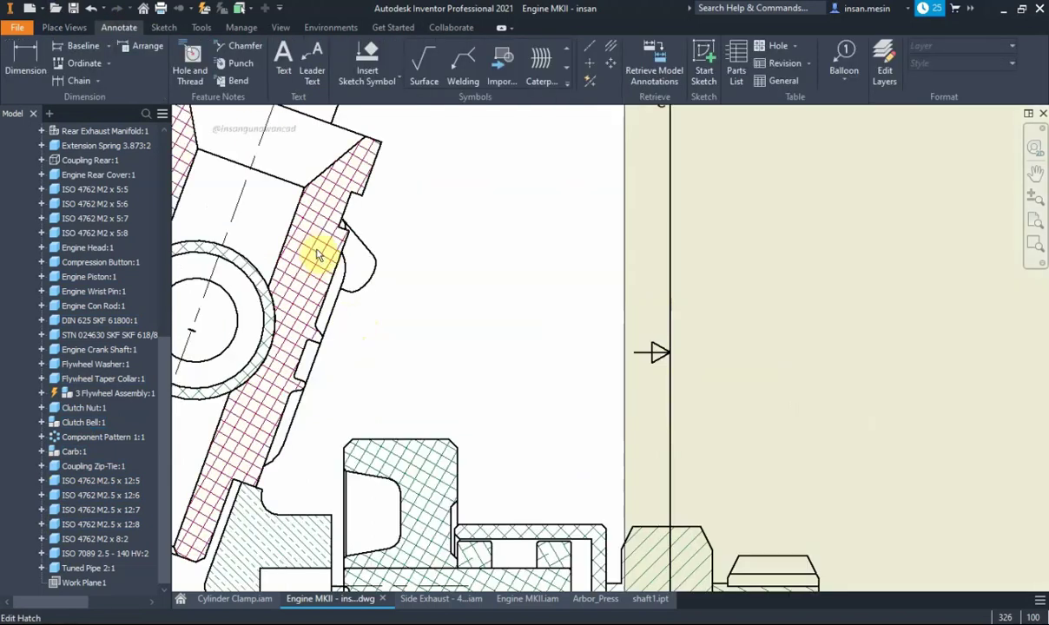
scroll(860, 217, "down", 3)
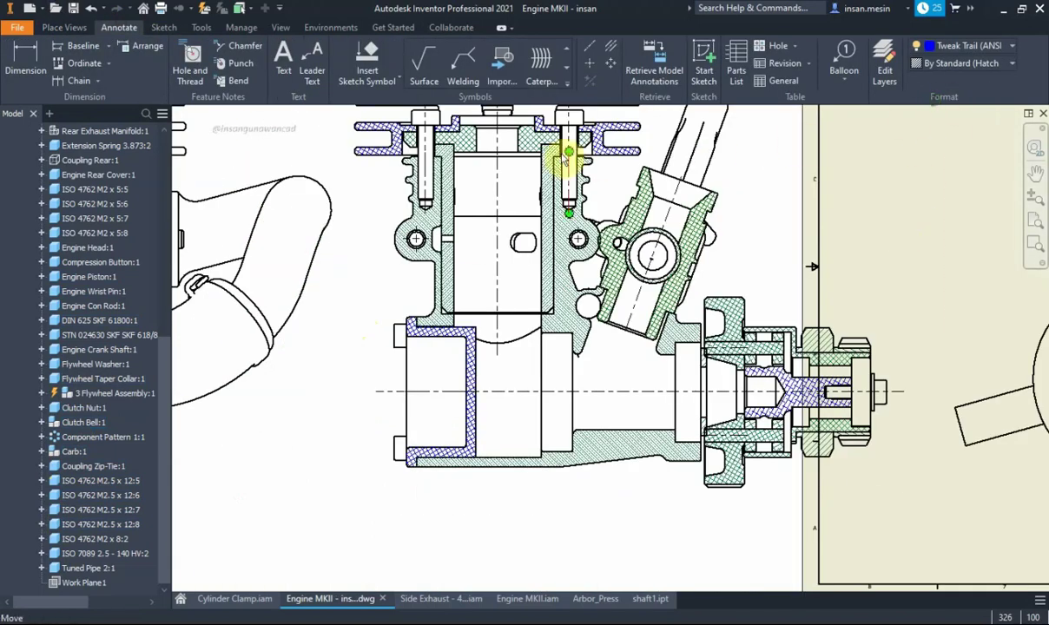
scroll(534, 150, "down", 2)
key("Home")
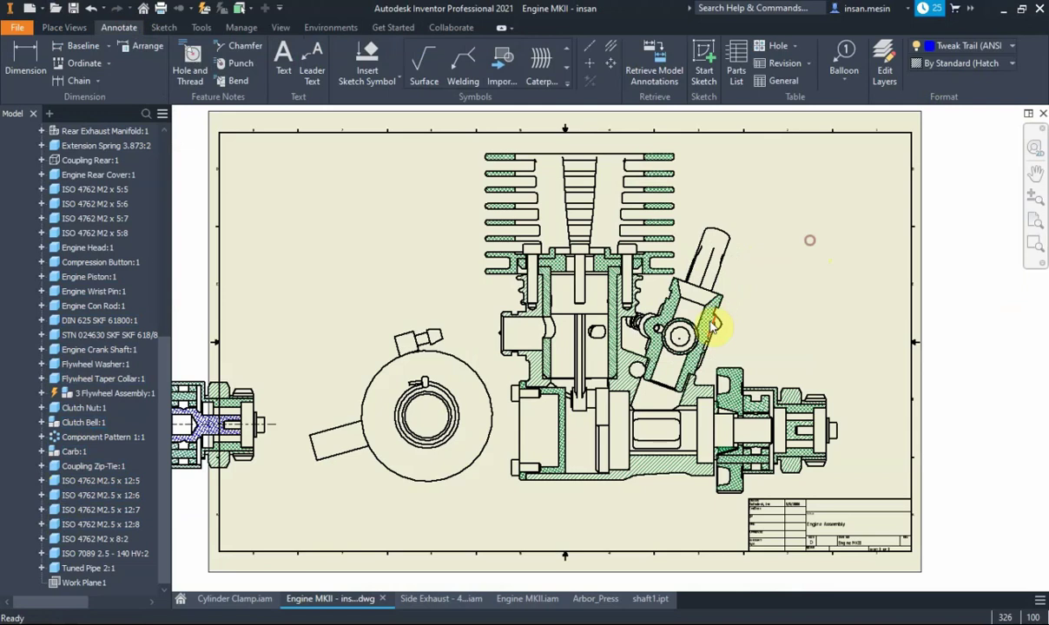
left_click(709, 326)
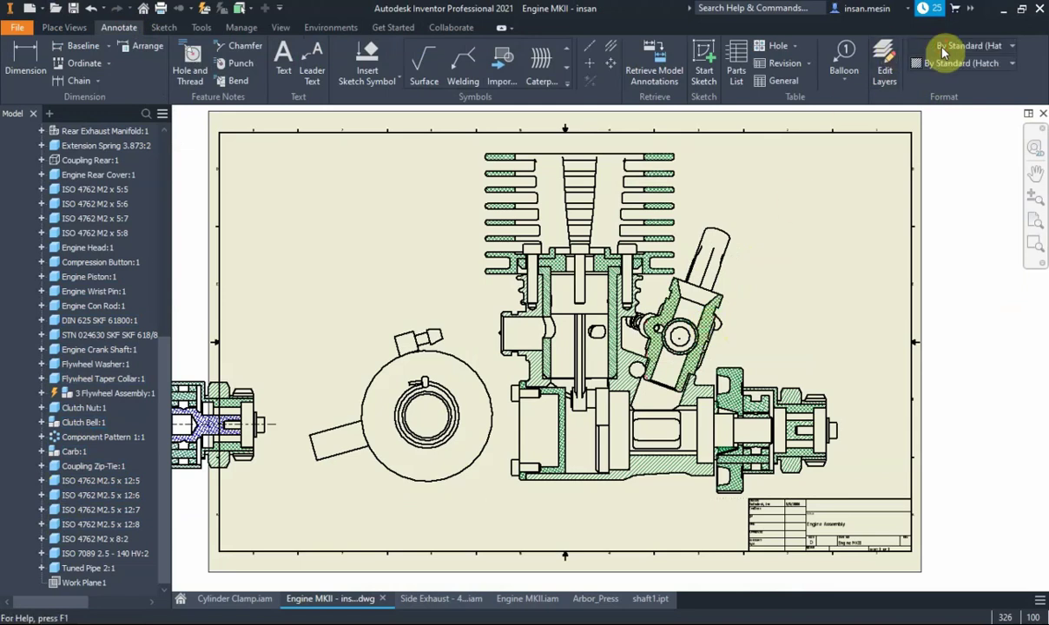
left_click(944, 52)
scroll(977, 252, "down", 5)
left_click(968, 174)
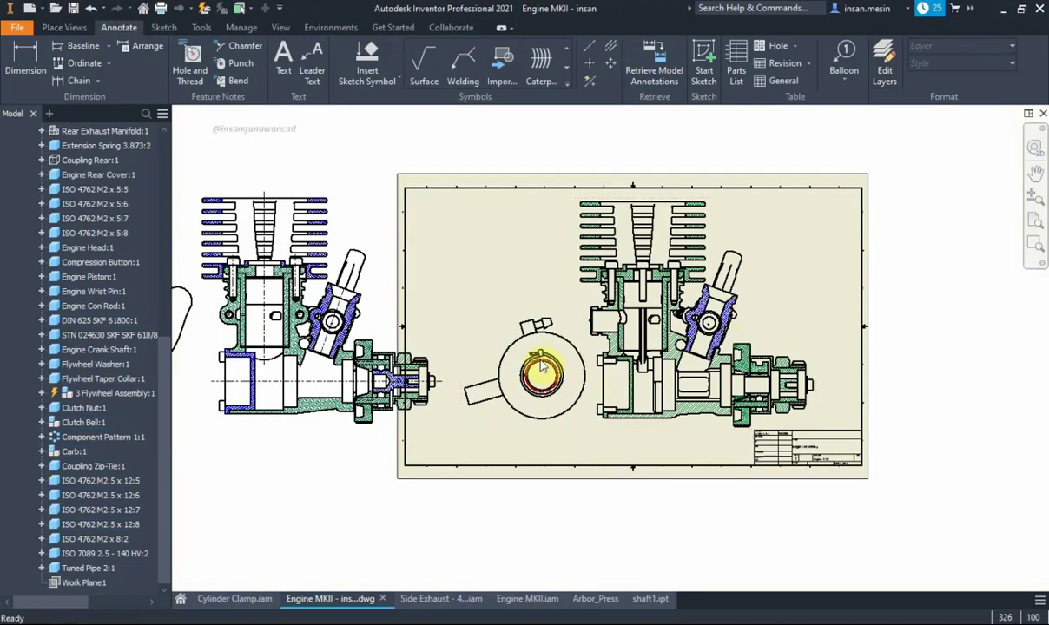
Reposition the left view's centerline and the left drawing view on the sheet
mouse_move(540, 364)
middle_mouse_down()
mouse_move(871, 323)
mouse_move(809, 334)
middle_mouse_up()
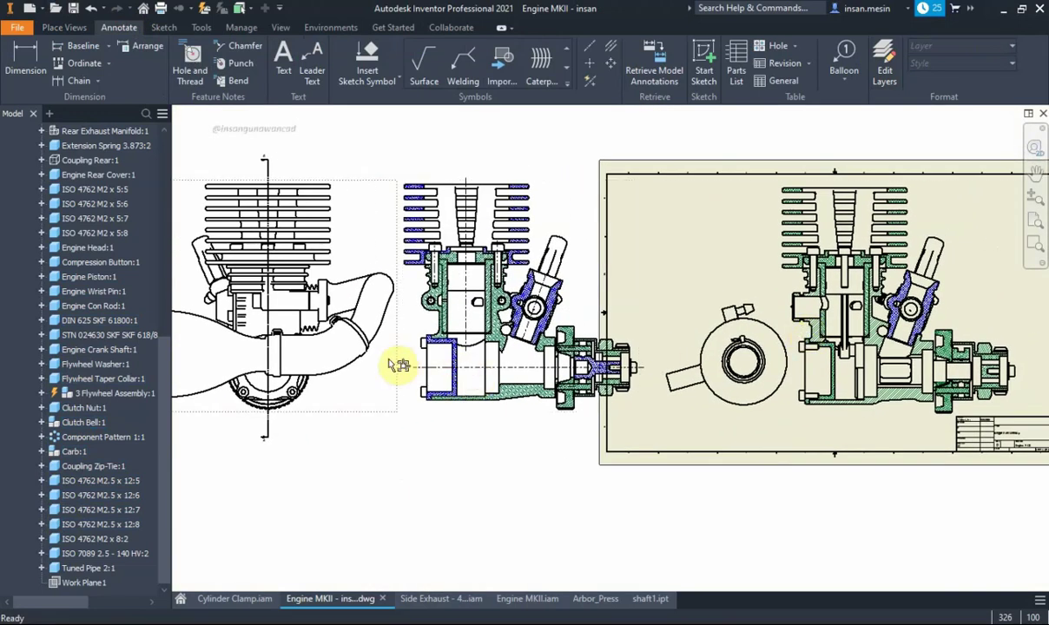
left_click_drag(266, 239, 271, 210)
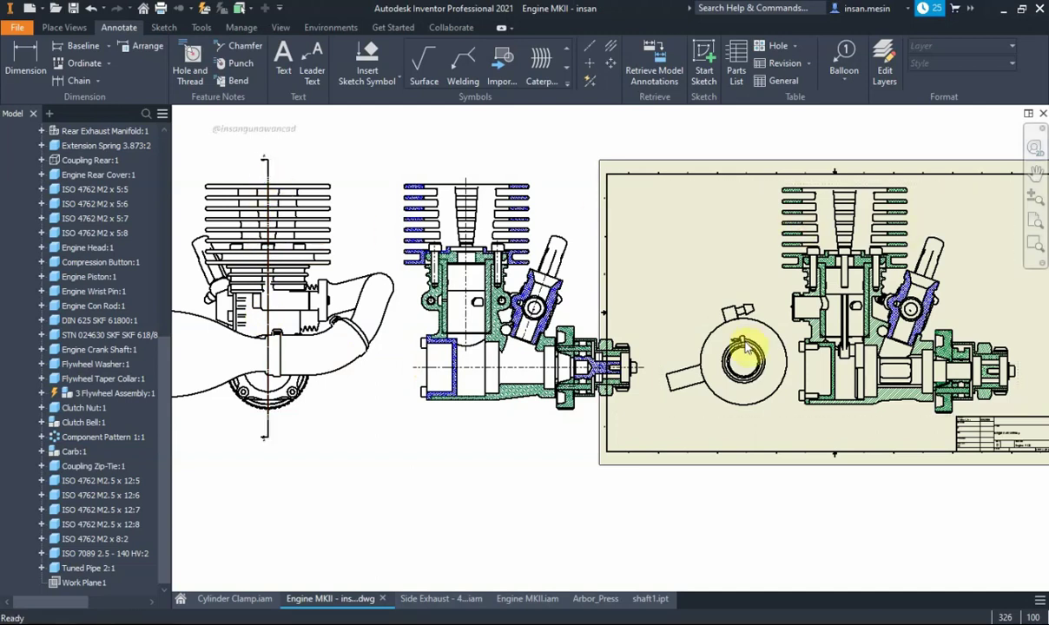
scroll(860, 379, "up", 3)
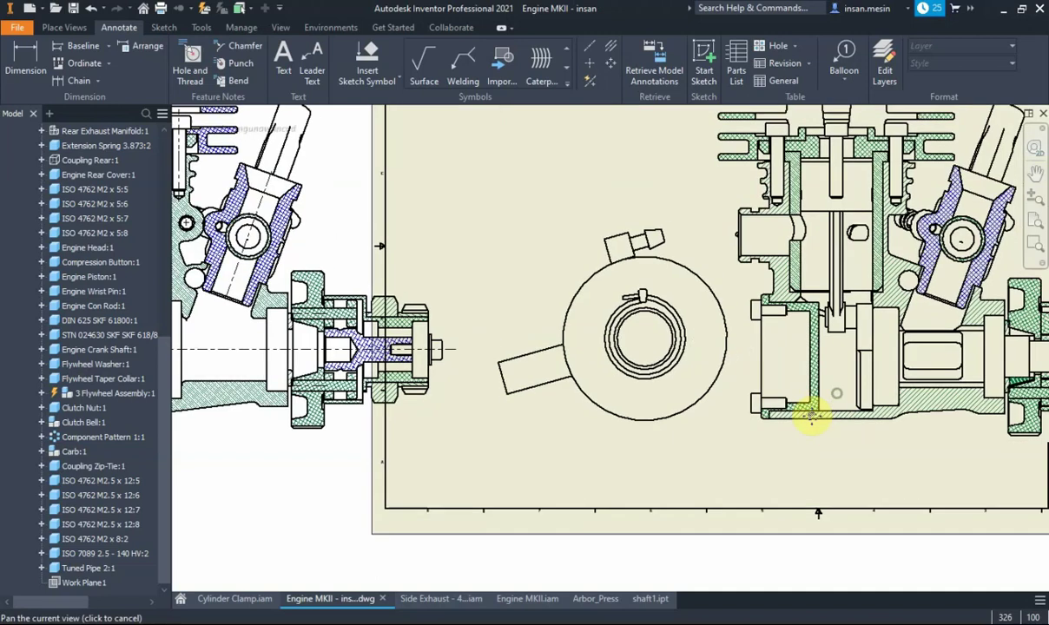
scroll(807, 417, "down", 3)
scroll(733, 464, "down", 2)
scroll(714, 428, "up", 3)
middle_click_drag(604, 340, 632, 328)
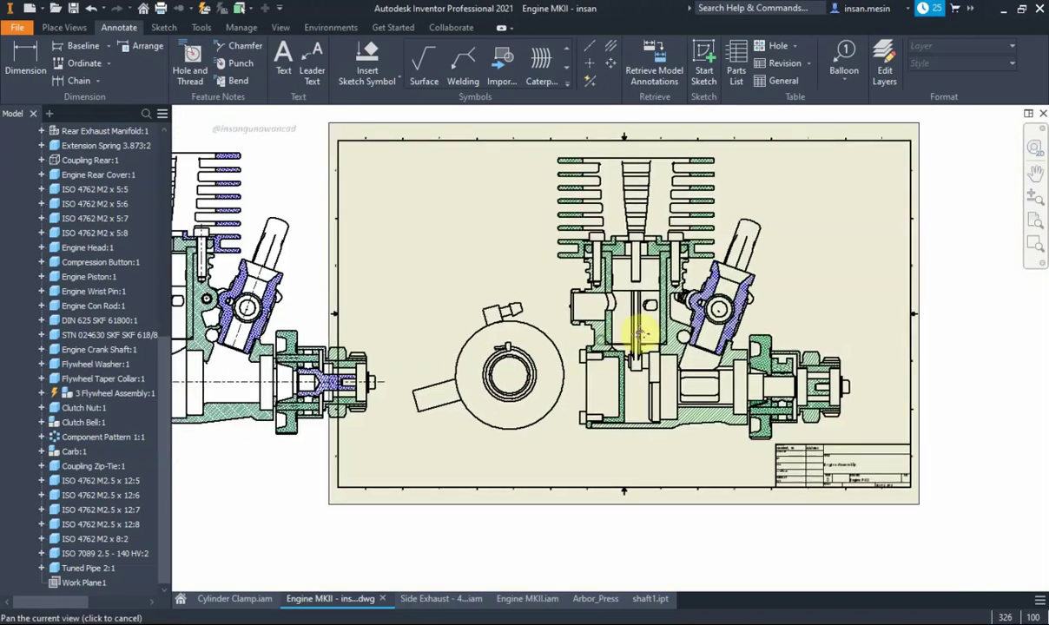
scroll(632, 328, "down", 1)
left_click_drag(414, 257, 430, 276)
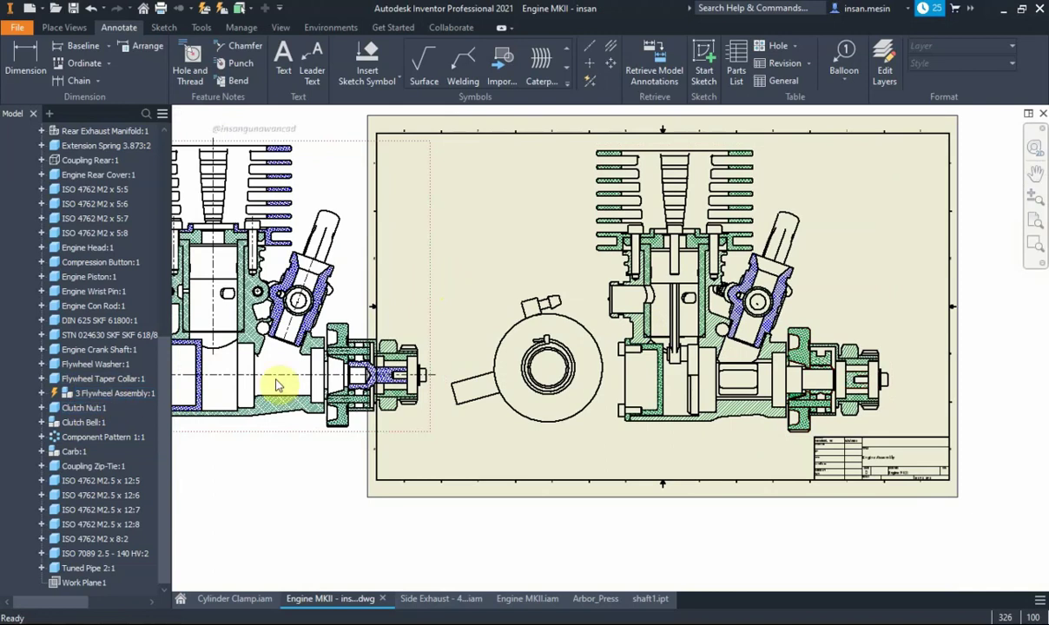
scroll(276, 385, "down", 2)
middle_click_drag(346, 363, 653, 356)
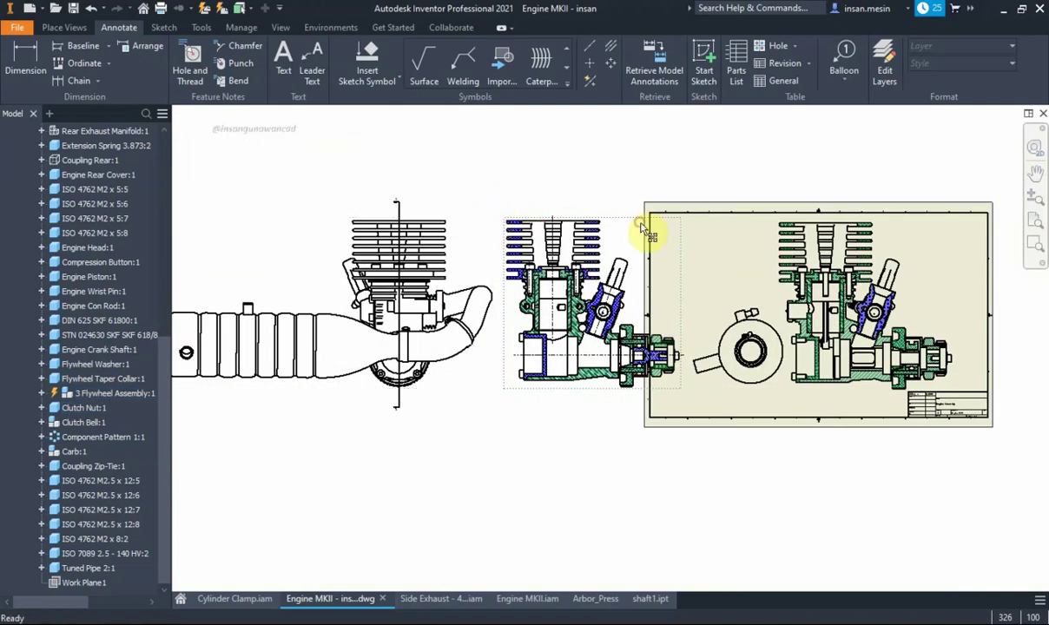
scroll(149, 355, "up", 8)
Hide the Tuned Pipe from the break-out engine view
scroll(155, 200, "up", 1)
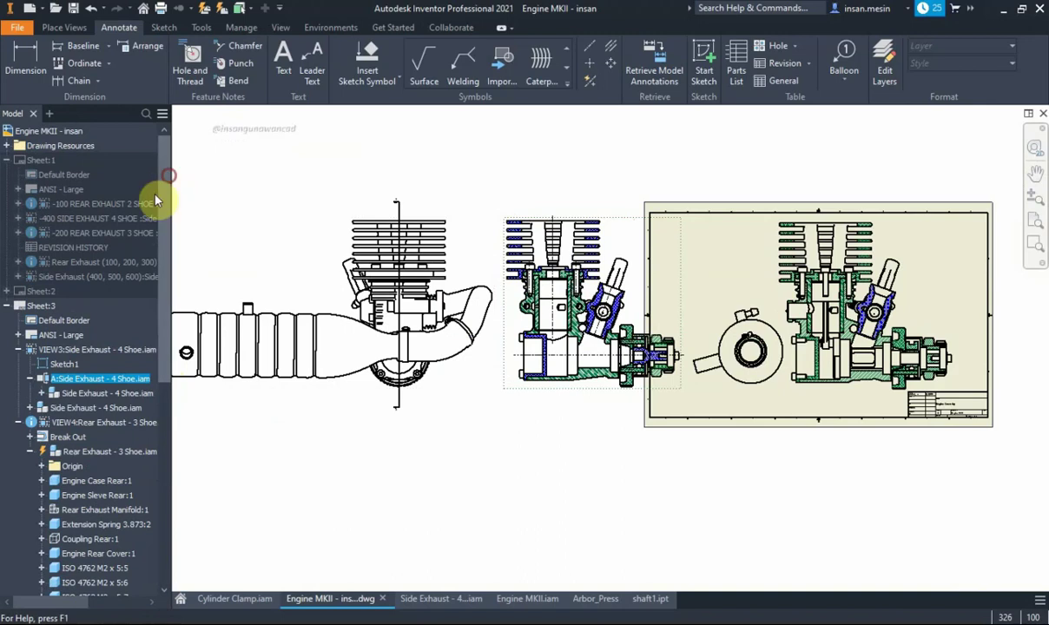
left_click(41, 393)
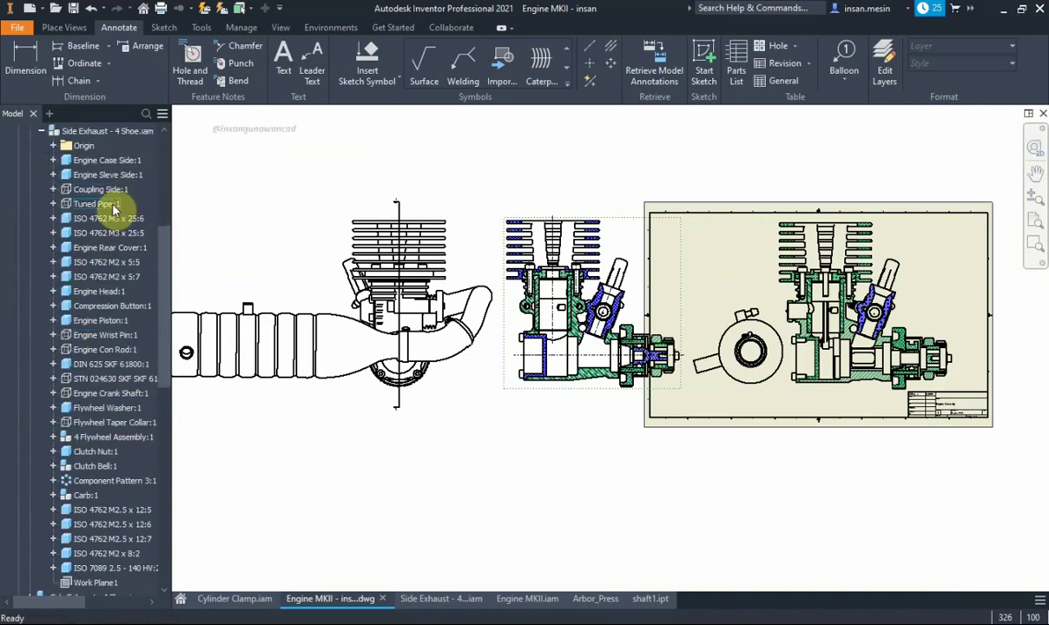
left_click(761, 258)
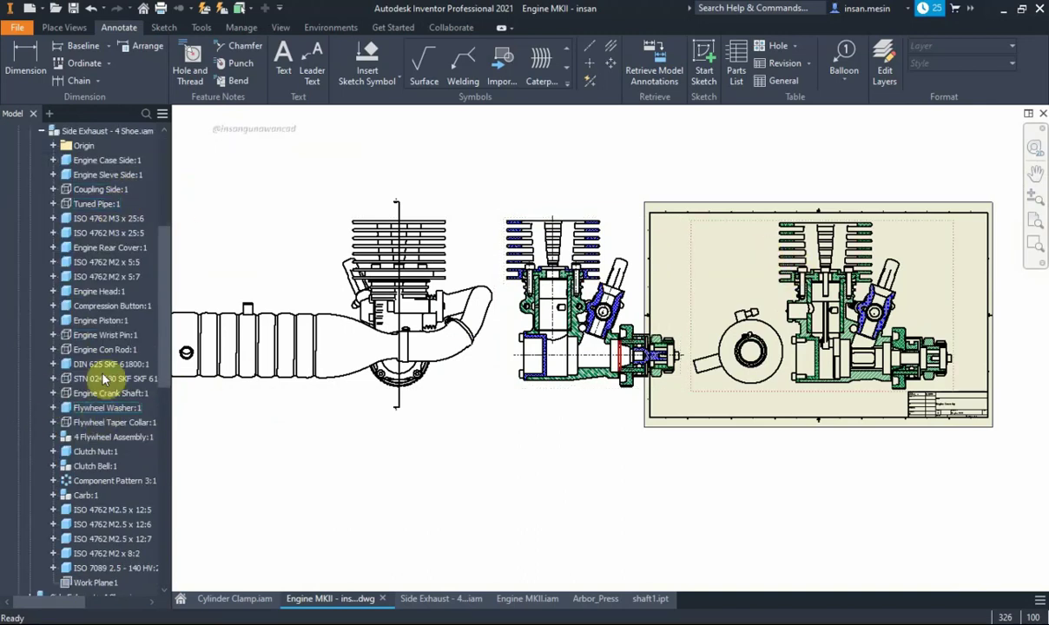
left_click_drag(165, 330, 165, 457)
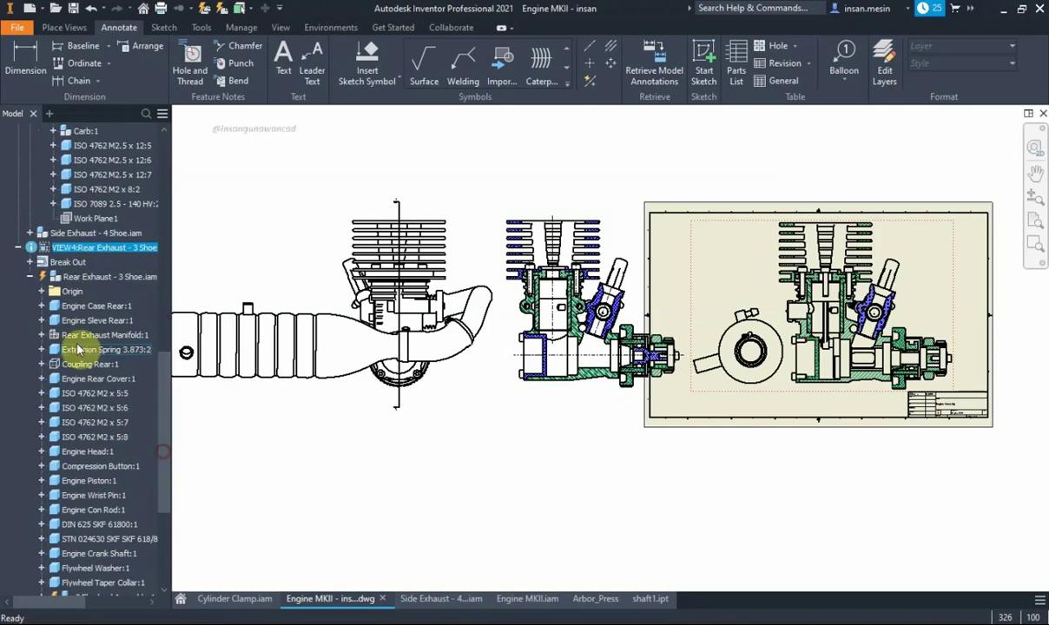
scroll(121, 412, "down", 1)
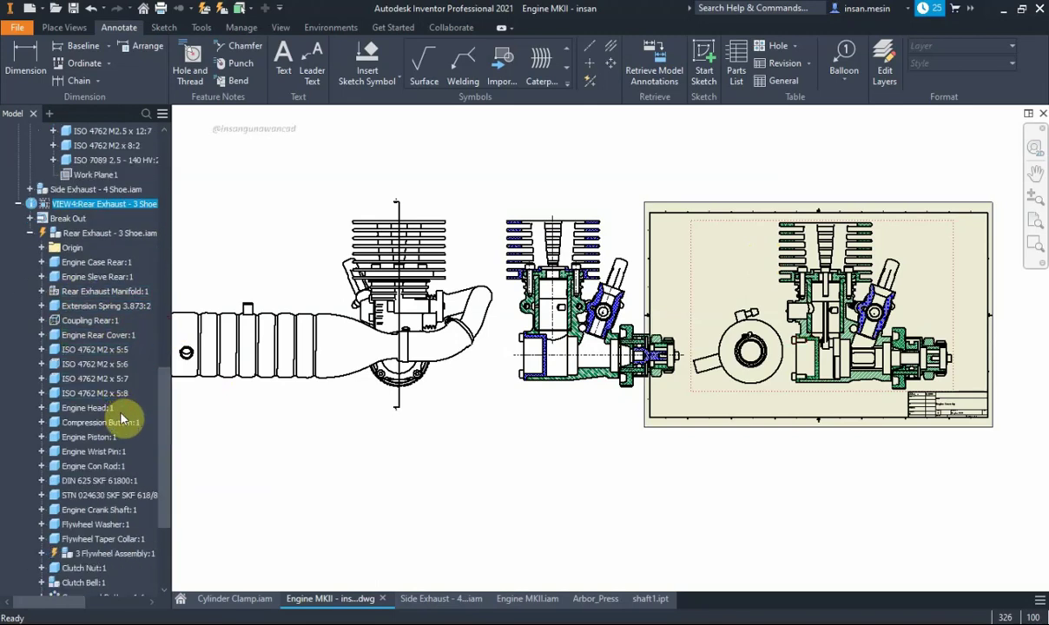
scroll(123, 415, "down", 2)
scroll(120, 421, "down", 1)
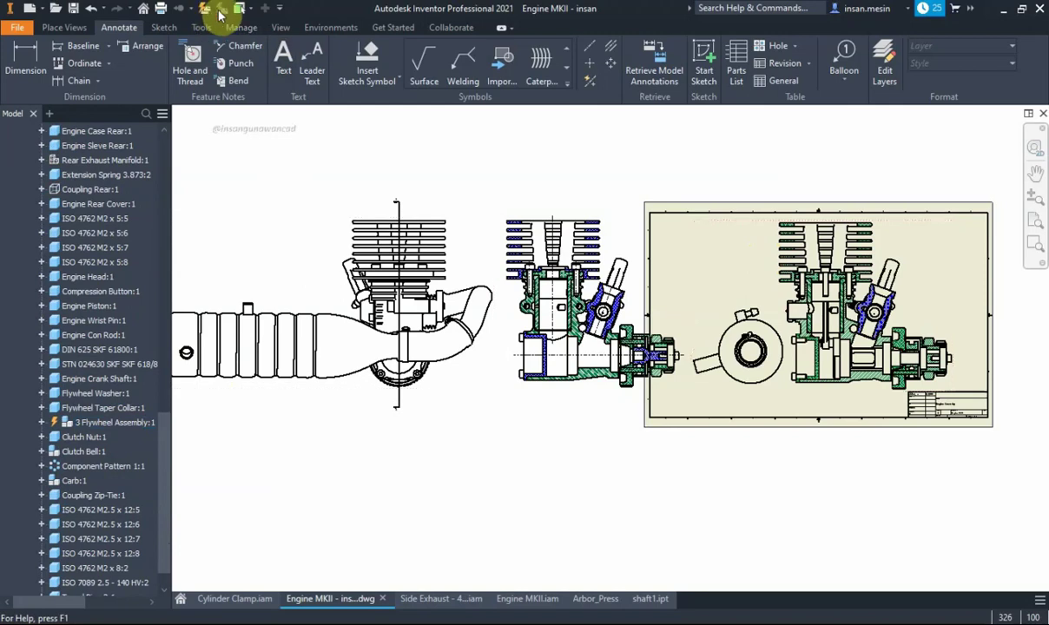
scroll(83, 428, "up", 2)
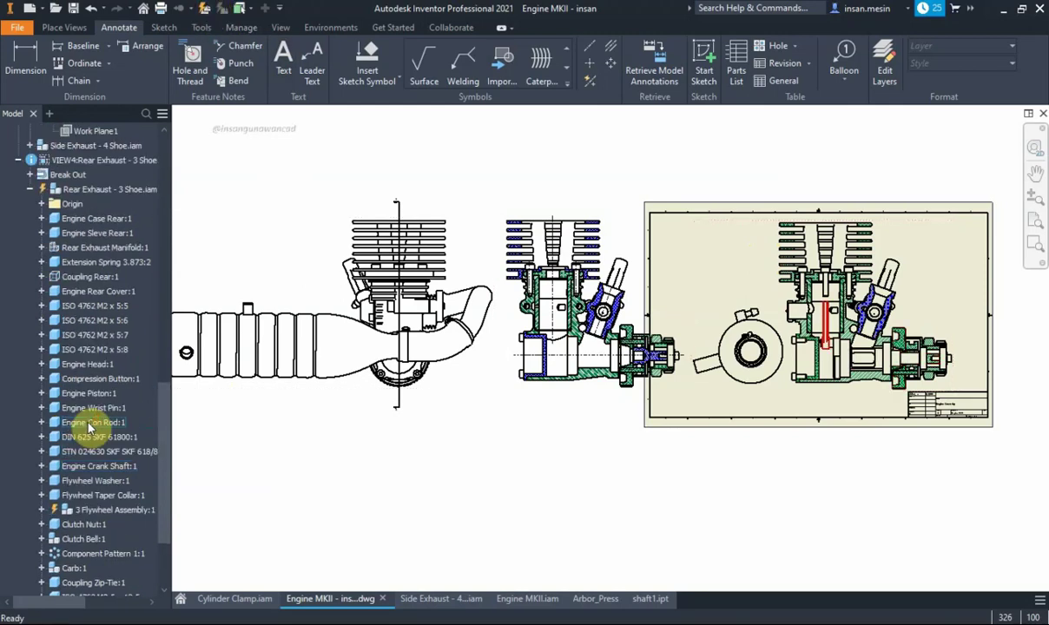
scroll(89, 425, "down", 1)
scroll(94, 424, "down", 2)
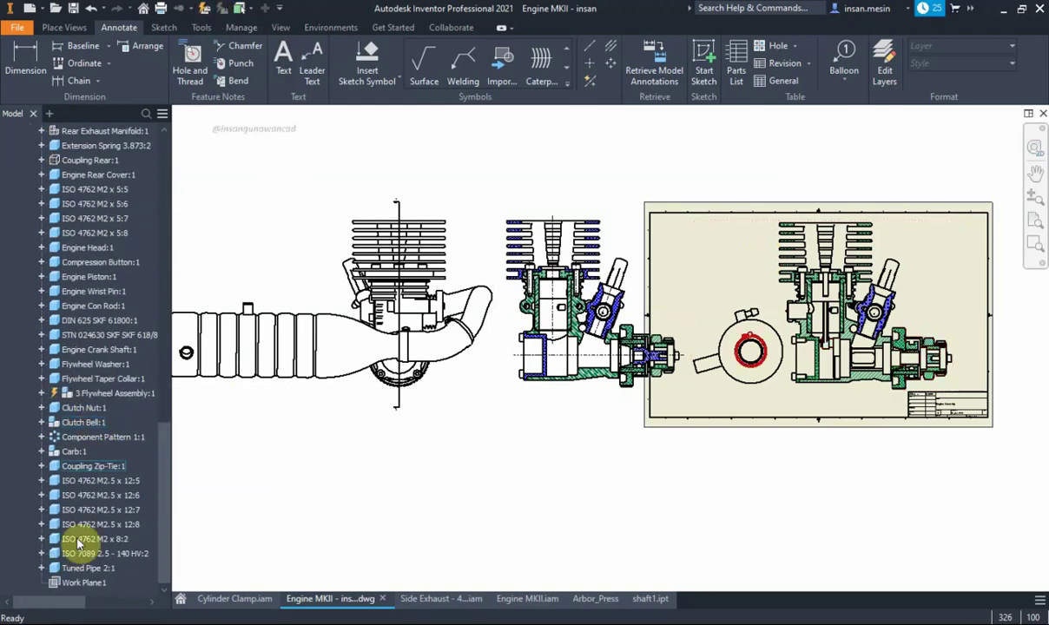
right_click(89, 568)
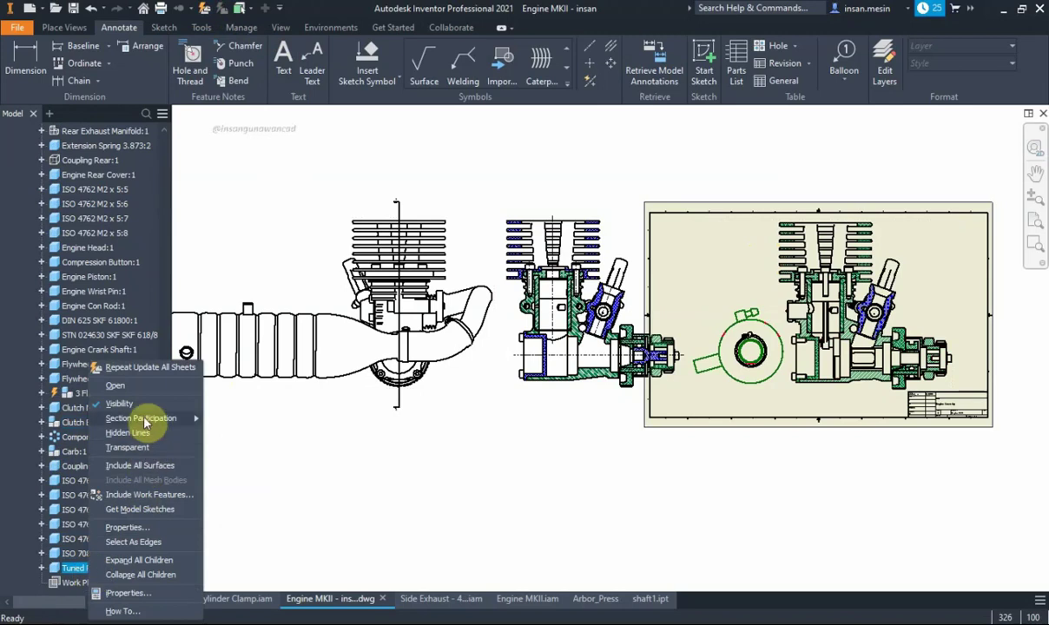
left_click(139, 401)
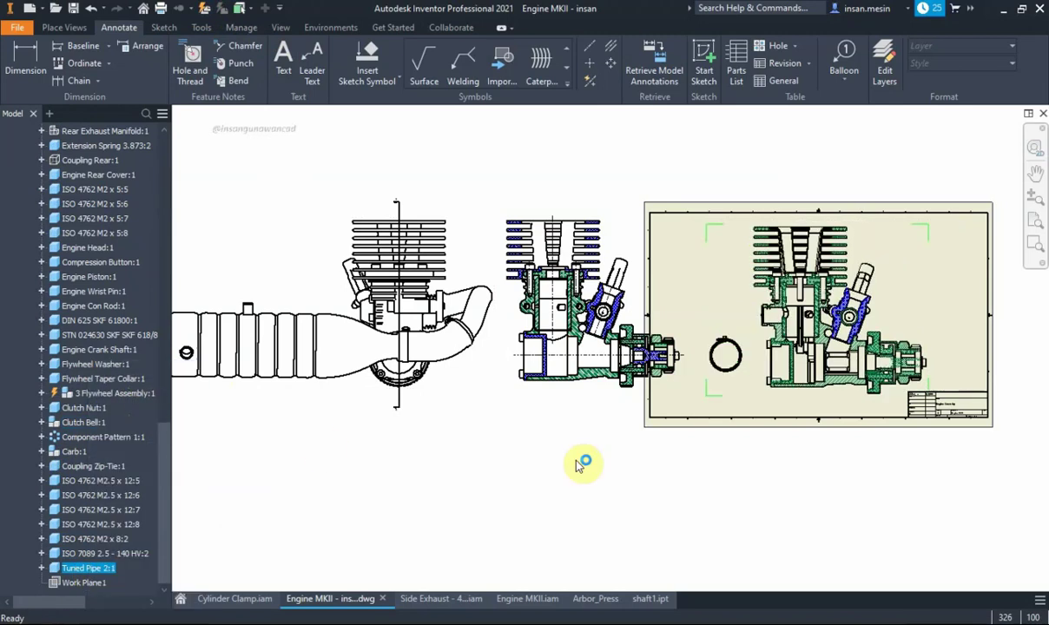
Hide the Coupling Zip-Tie from the break-out engine view
scroll(726, 356, "up", 2)
scroll(733, 356, "up", 3)
scroll(729, 354, "down", 2)
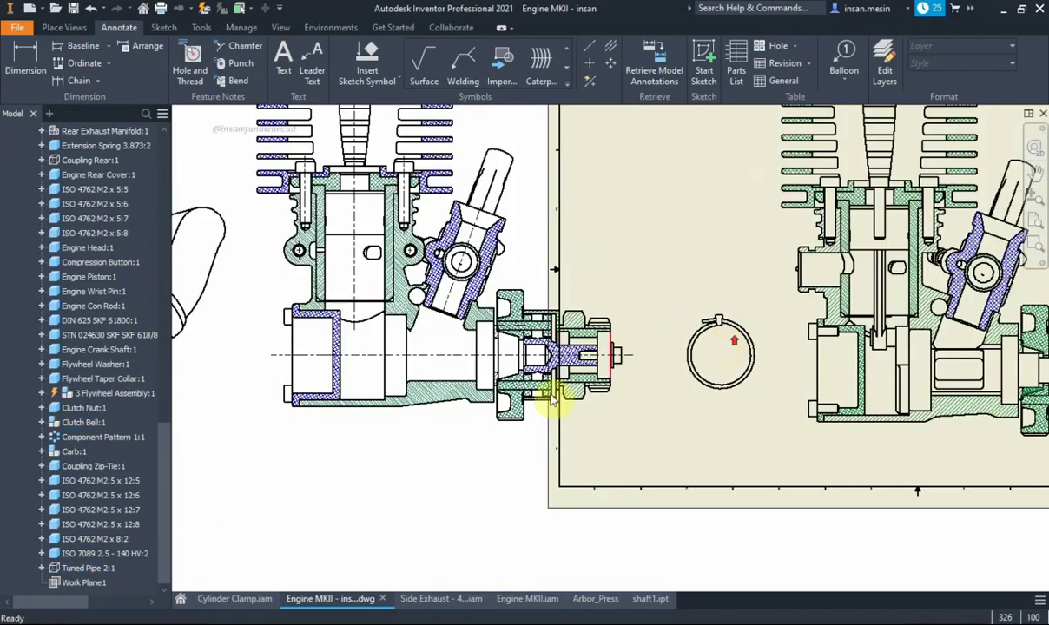
right_click(75, 469)
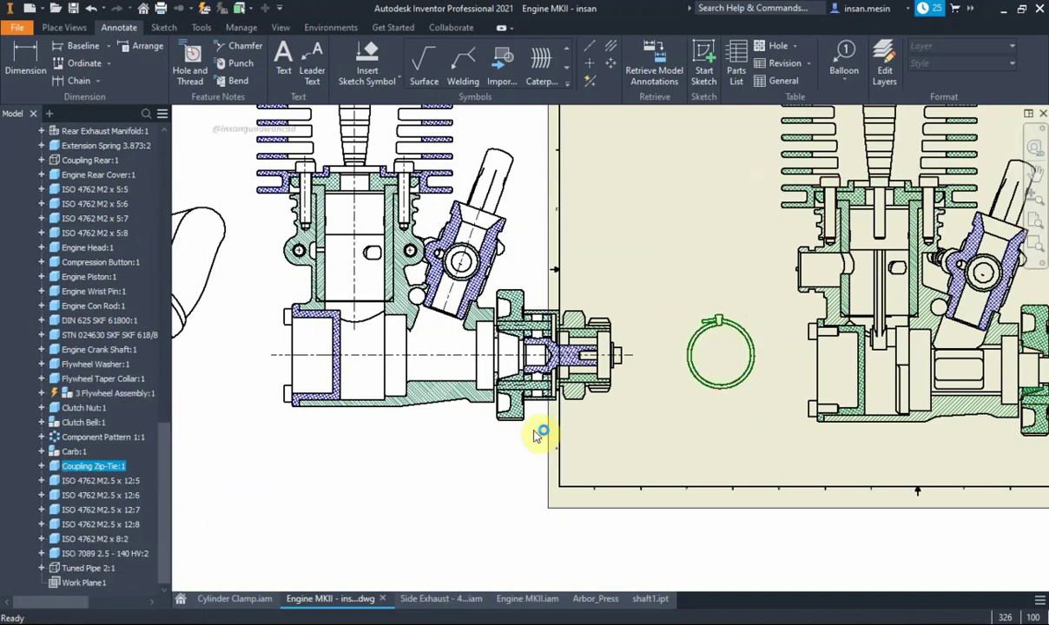
scroll(643, 398, "down", 2)
scroll(633, 385, "up", 1)
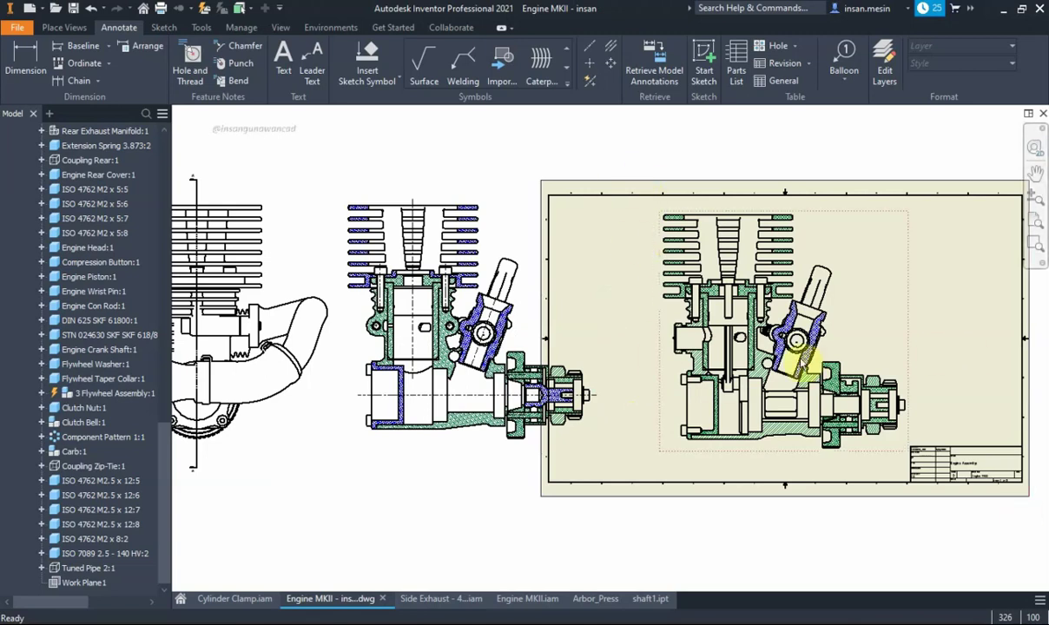
middle_click_drag(710, 415, 619, 423)
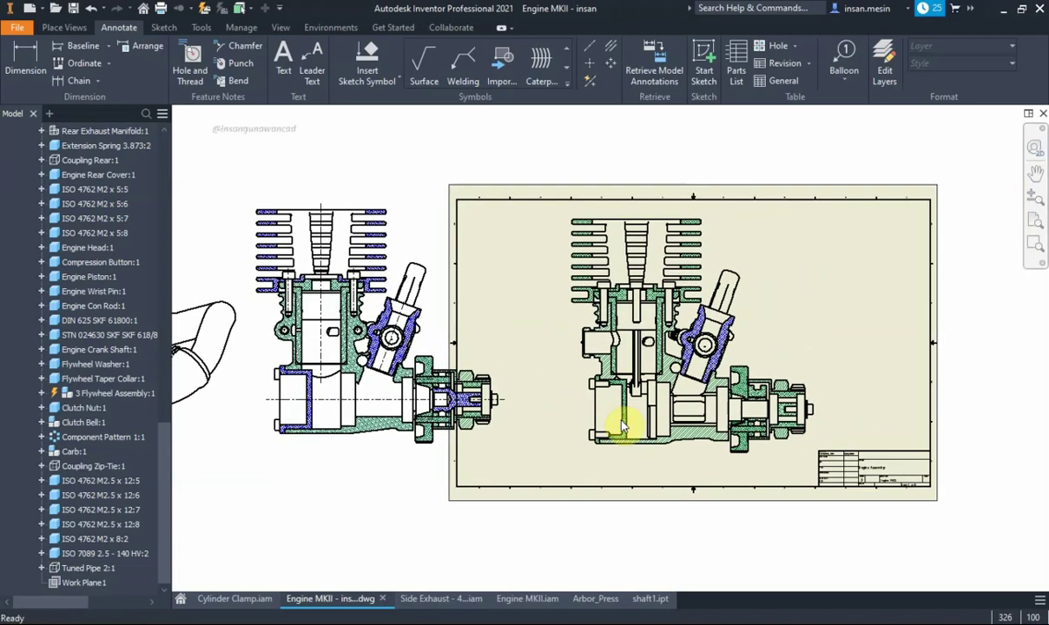
scroll(620, 424, "down", 3)
left_click(65, 27)
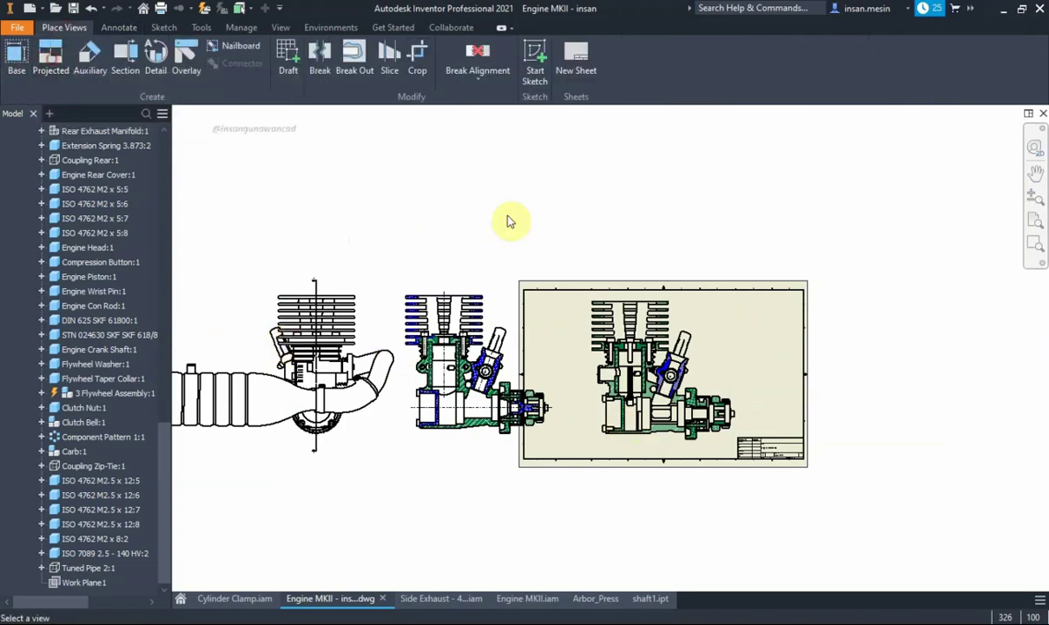
Create an isometric projected view from the sheet view and move it onto the sheet
key("p")
left_click(666, 367)
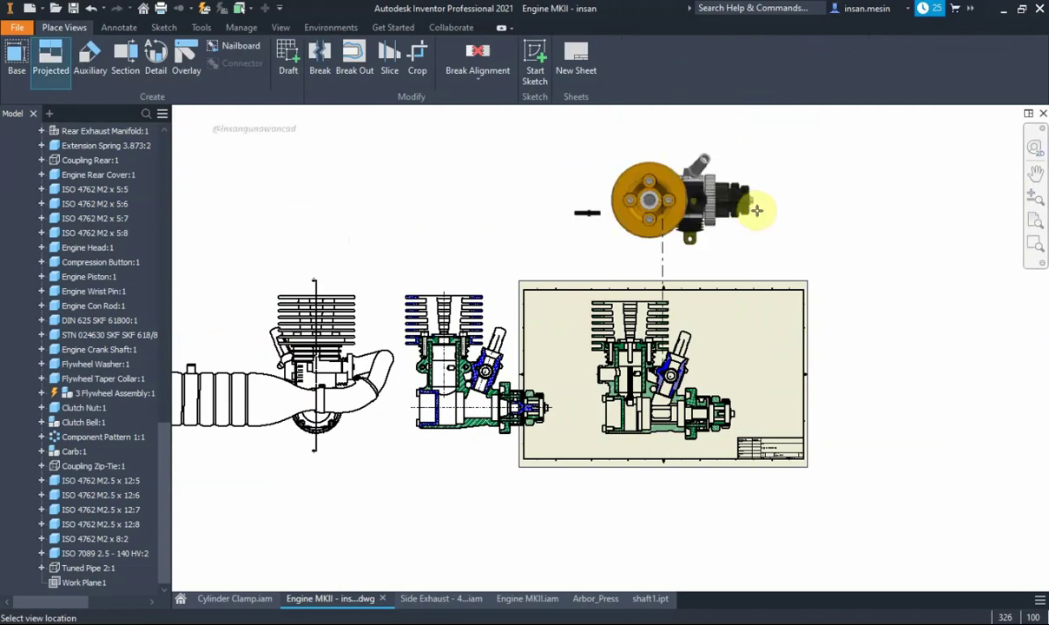
left_click(784, 226)
right_click(787, 226)
left_click(825, 228)
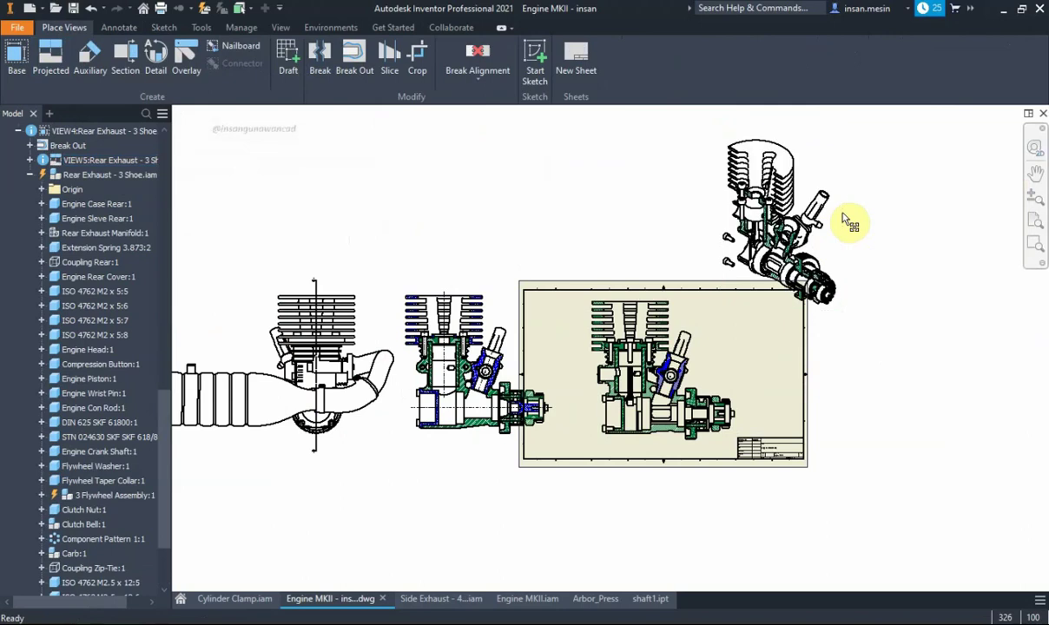
mouse_move(842, 227)
left_mouse_down()
mouse_move(862, 376)
mouse_move(861, 334)
left_mouse_up()
Give the new VIEW5 the Shaded style and nudge it into place
double_click(859, 332)
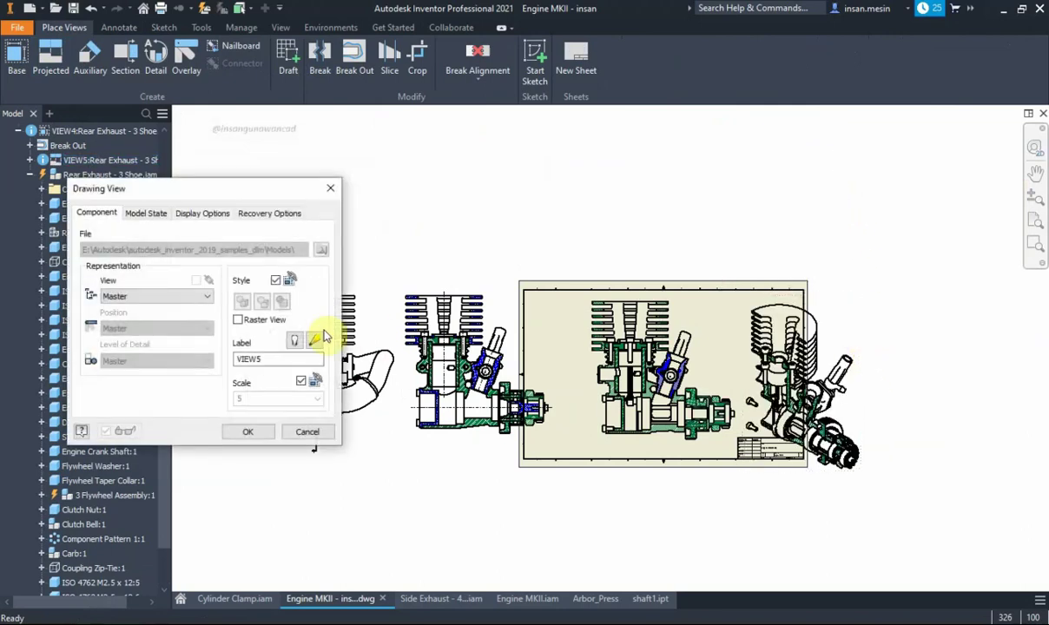
left_click(279, 300)
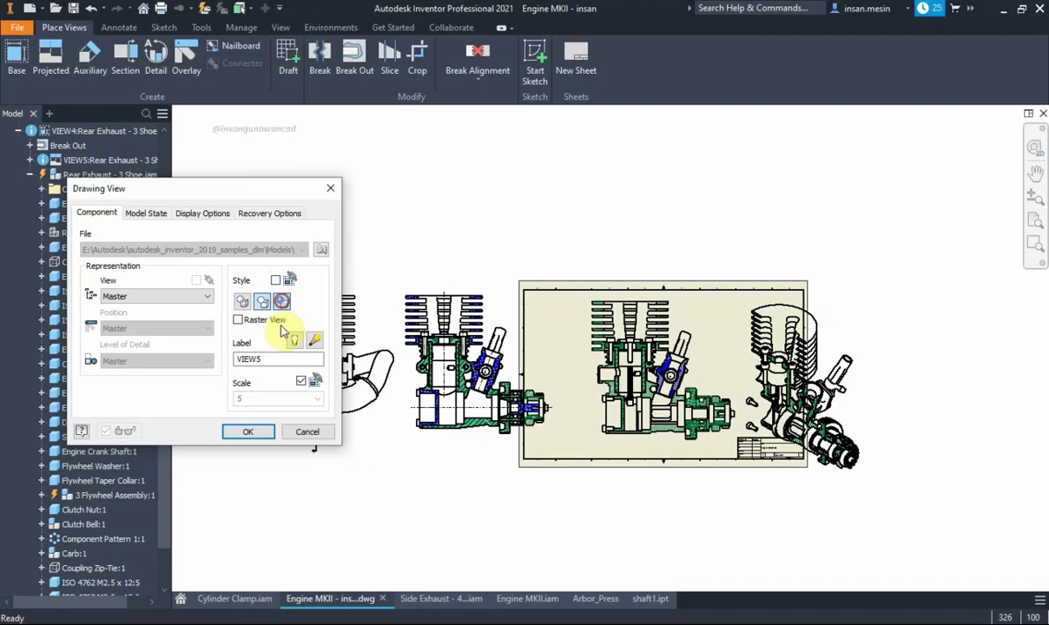
left_click(250, 431)
scroll(855, 396, "up", 3)
left_click_drag(840, 209, 824, 197)
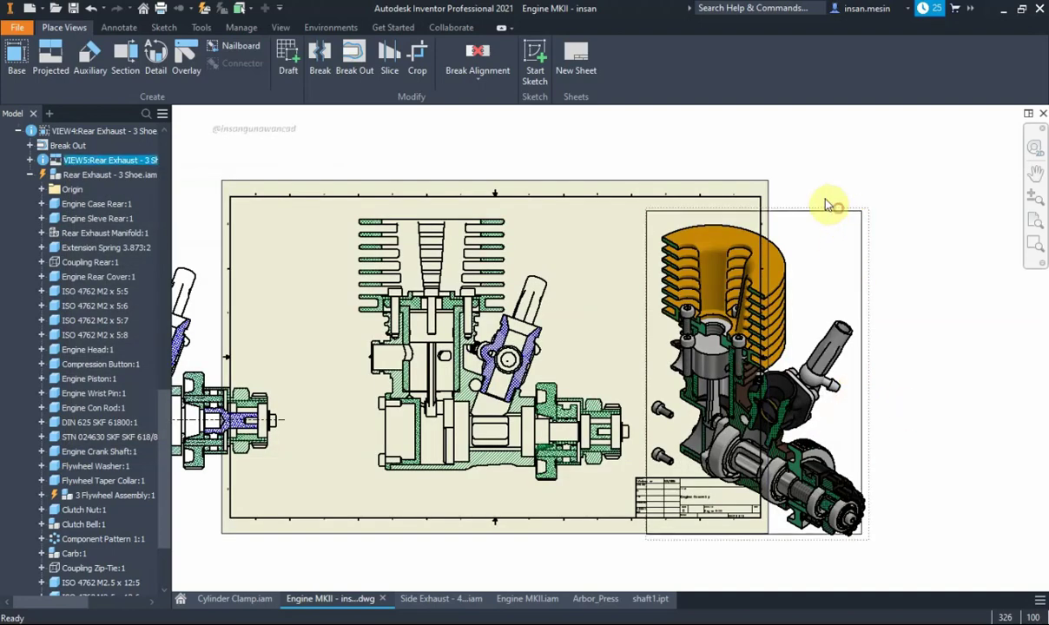
middle_click_drag(855, 252, 903, 215)
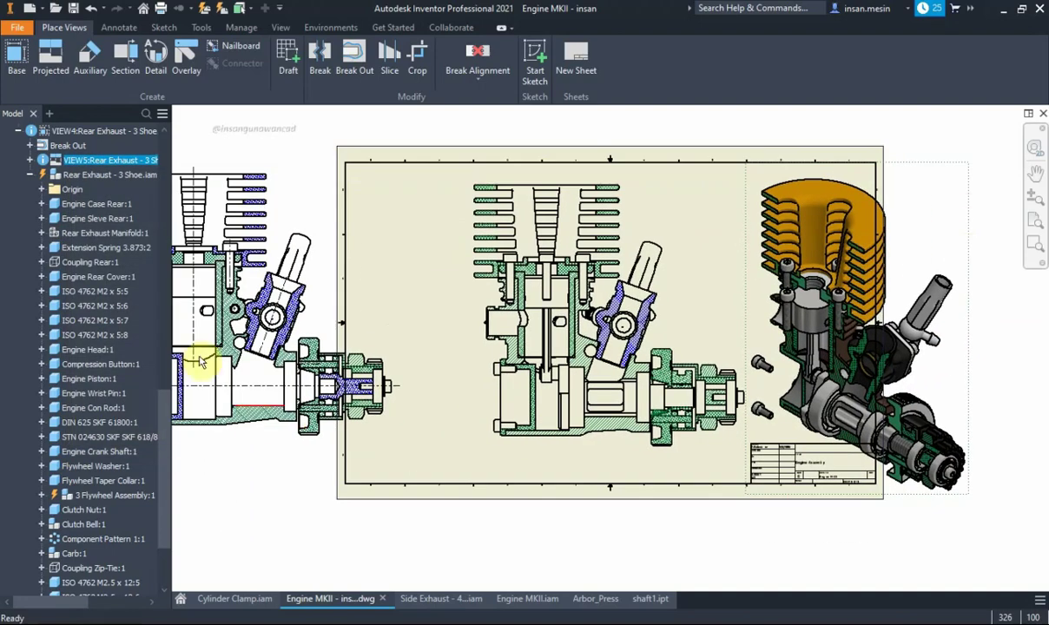
scroll(428, 230, "down", 3)
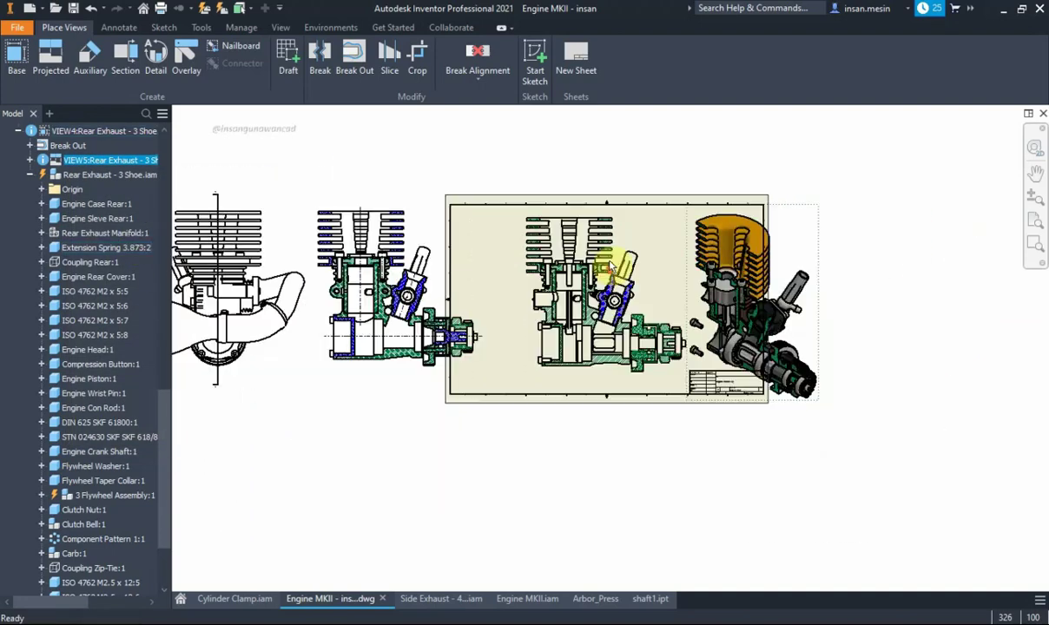
Shift the section view and the left engine view further left
left_click(407, 205)
left_click_drag(365, 311, 434, 306)
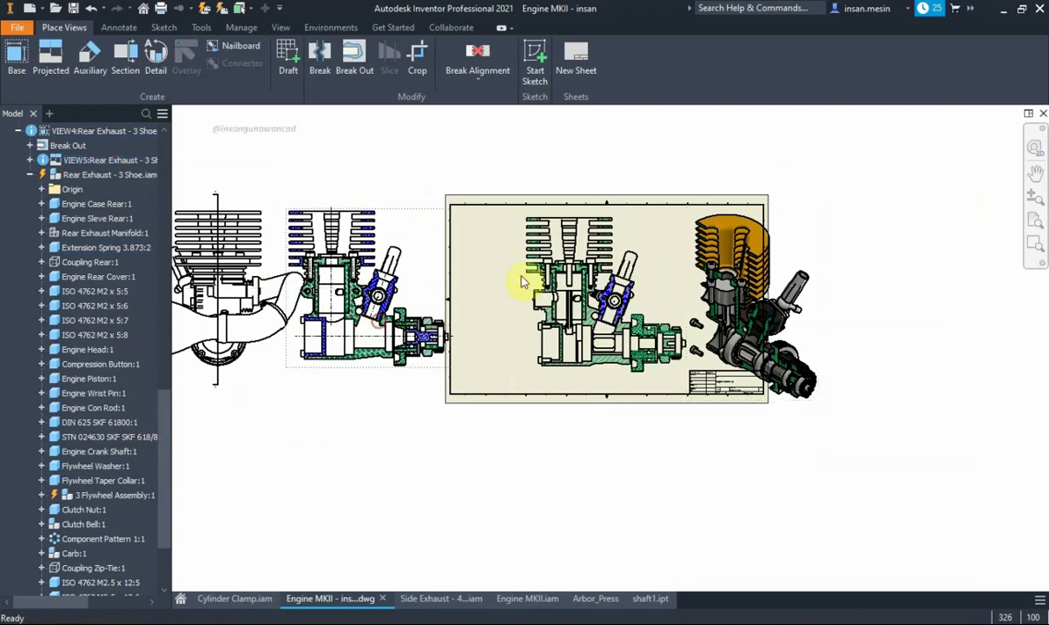
middle_click_drag(418, 230, 627, 217)
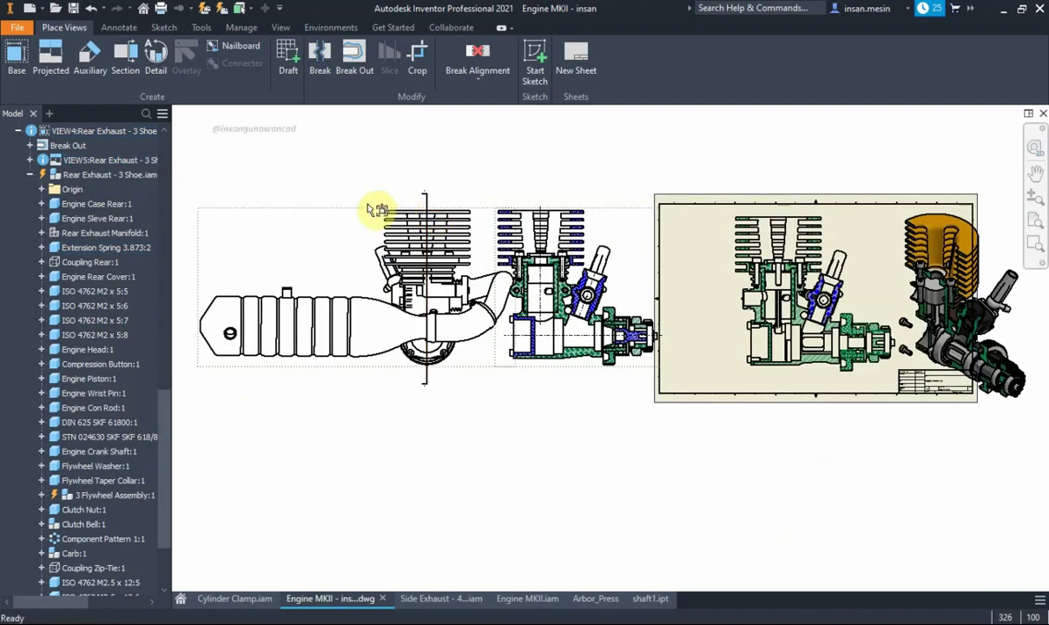
left_click_drag(365, 213, 300, 217)
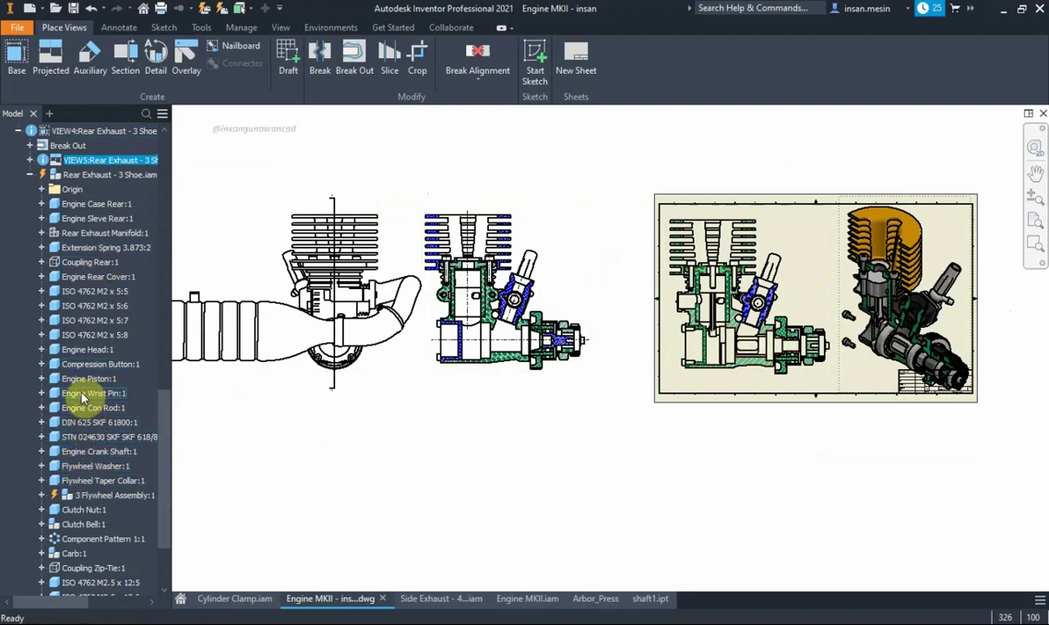
Turn off visibility of screws ISO 4762 M2 x 5:8, 5:6 and 5:7
right_click(79, 337)
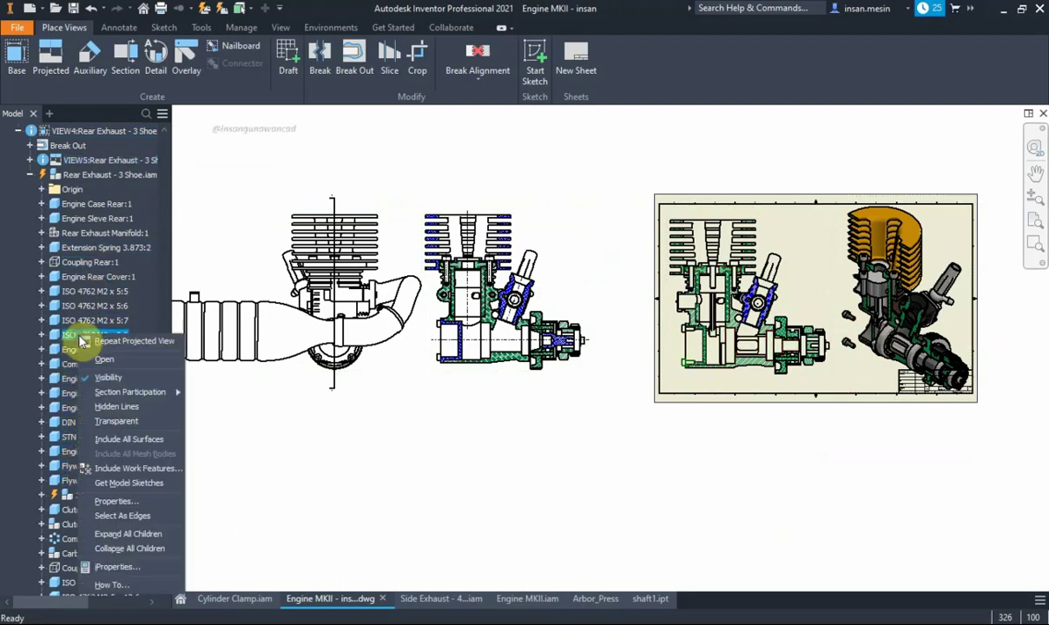
left_click(116, 379)
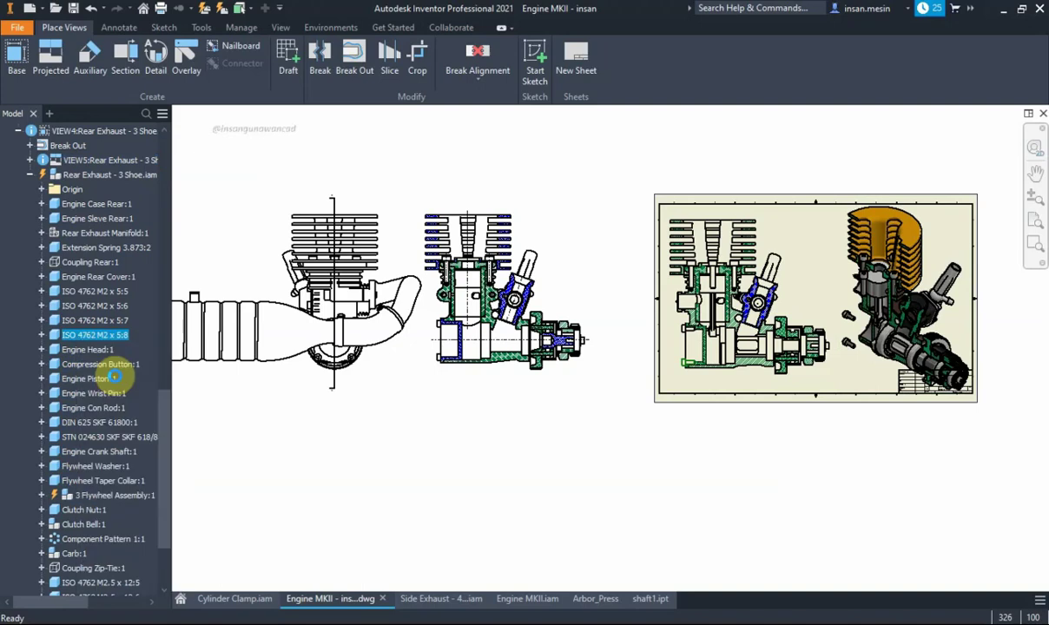
right_click(90, 307)
left_click(126, 342)
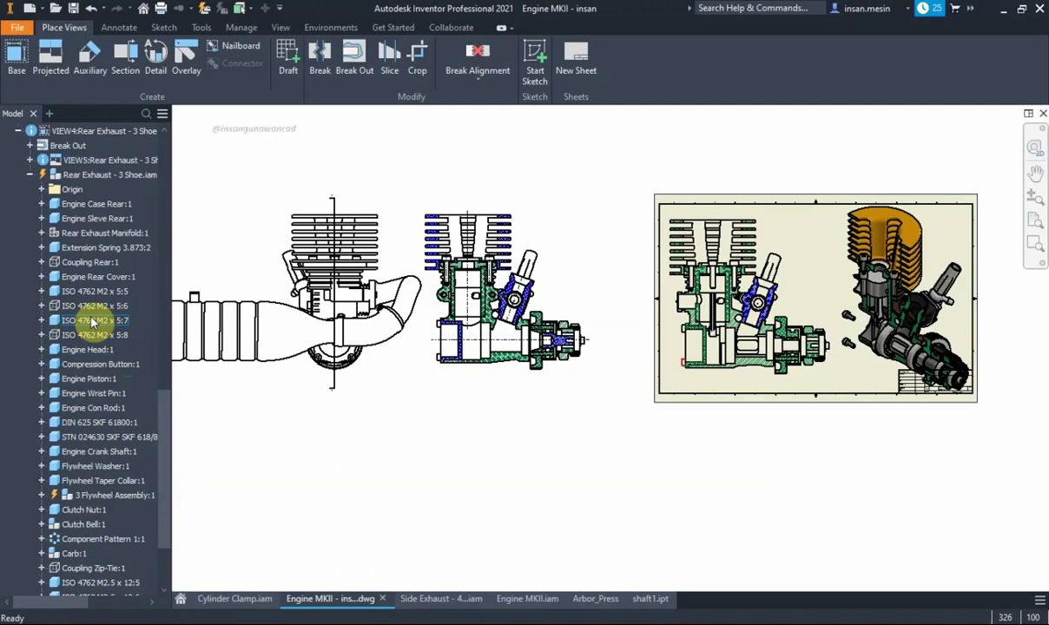
right_click(92, 321)
left_click(120, 365)
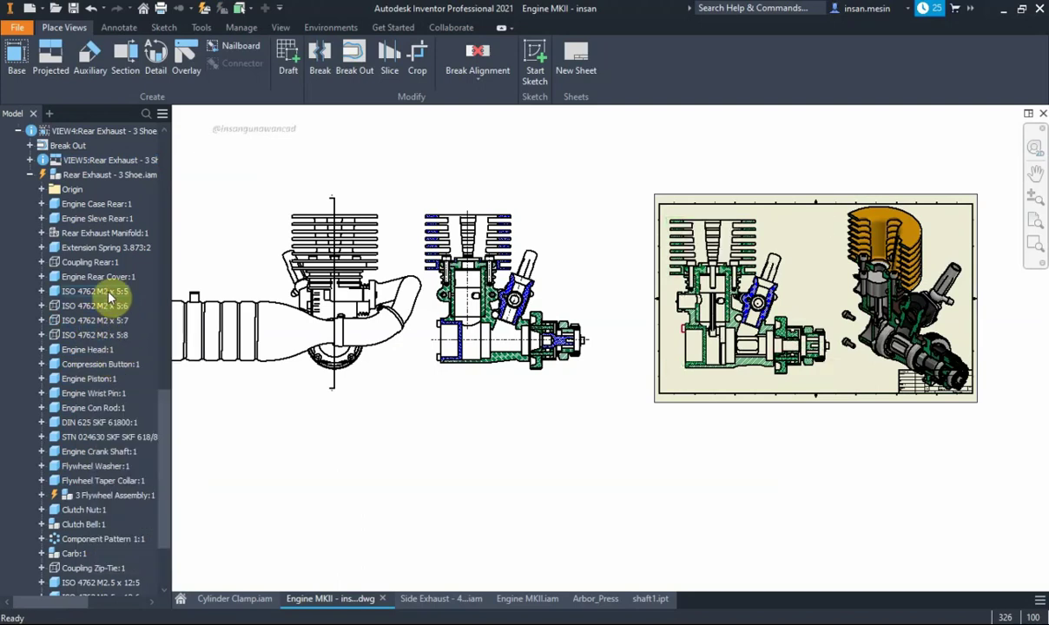
left_click(958, 236)
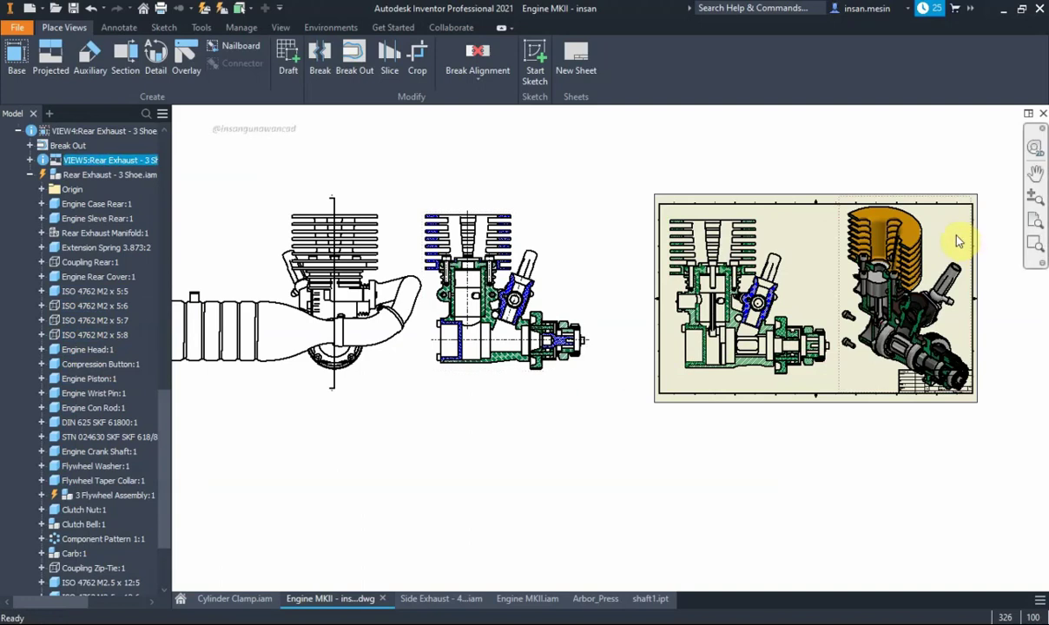
scroll(922, 306, "up", 2)
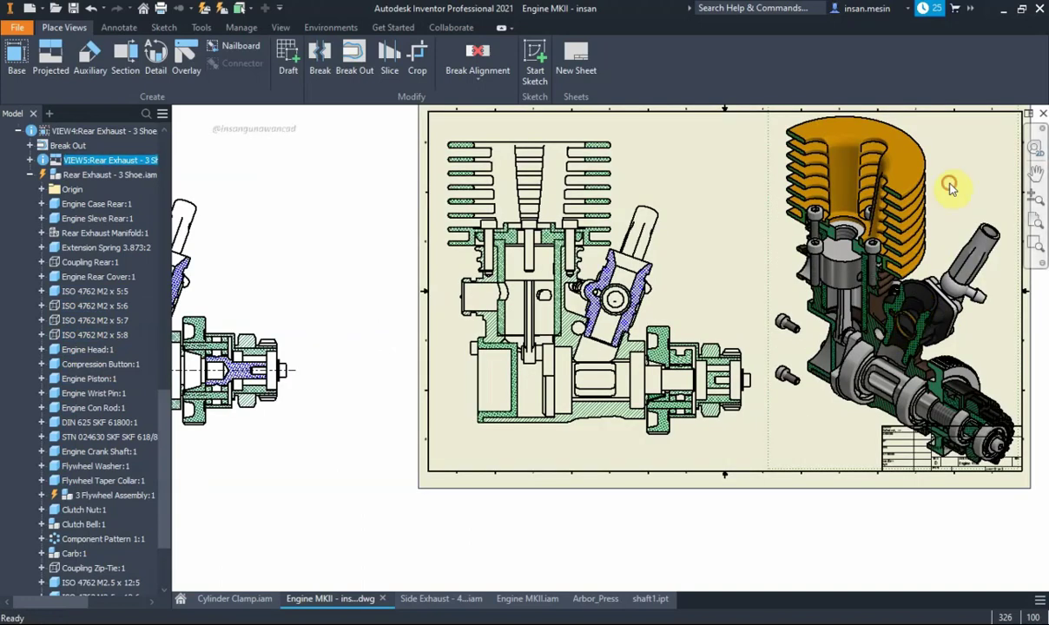
scroll(486, 395, "down", 2)
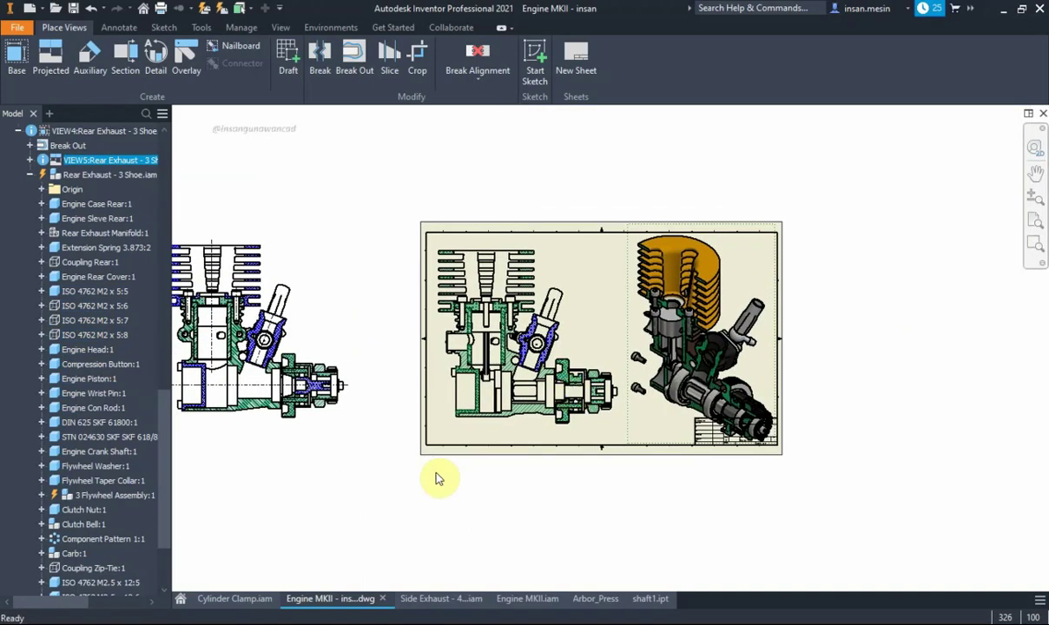
Collapse the sheet tree, switch to the Arbor_Press drawing and activate its Sheet:3
left_click(18, 130)
scroll(70, 274, "up", 5)
scroll(72, 275, "up", 5)
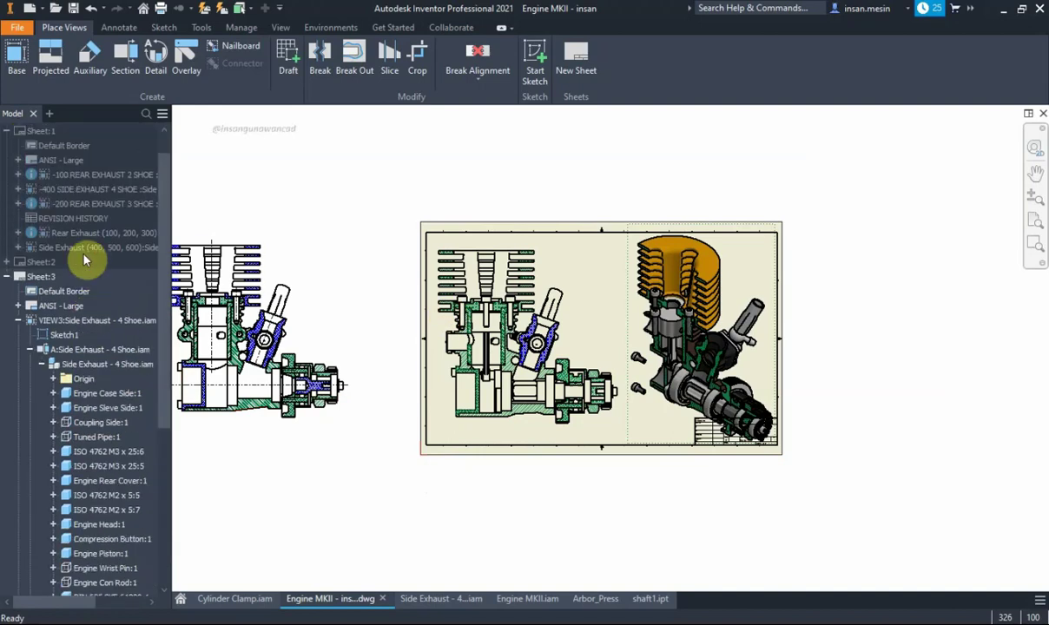
left_click(8, 289)
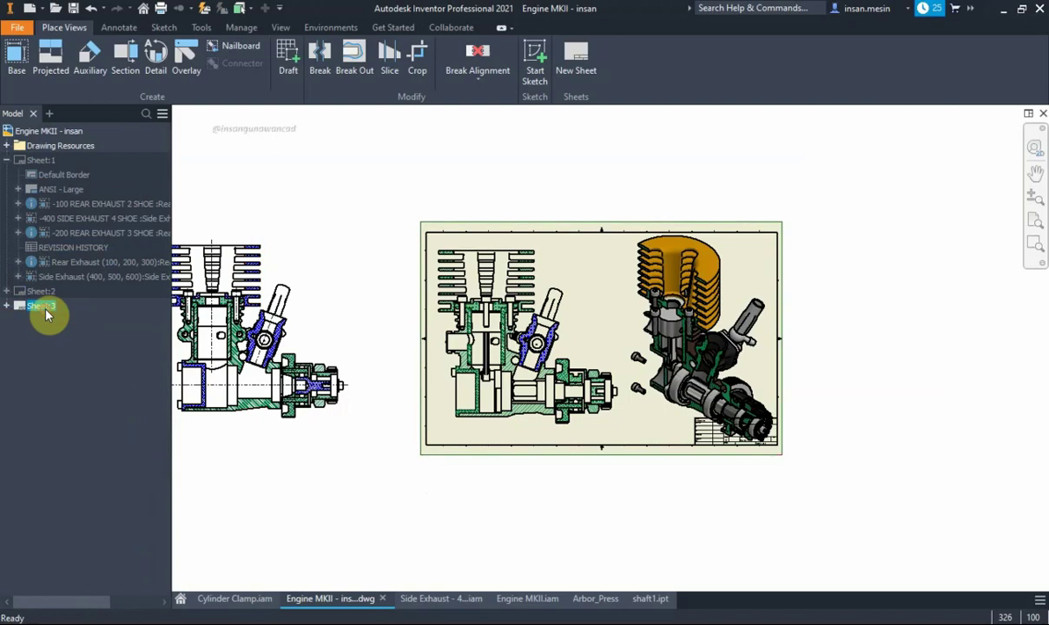
double_click(41, 164)
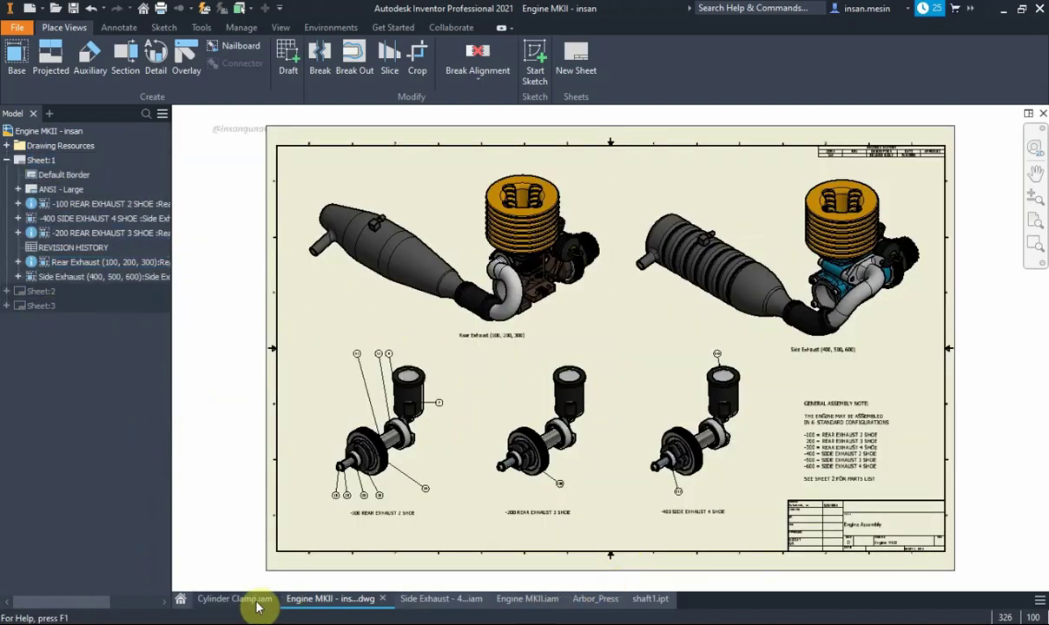
left_click(599, 603)
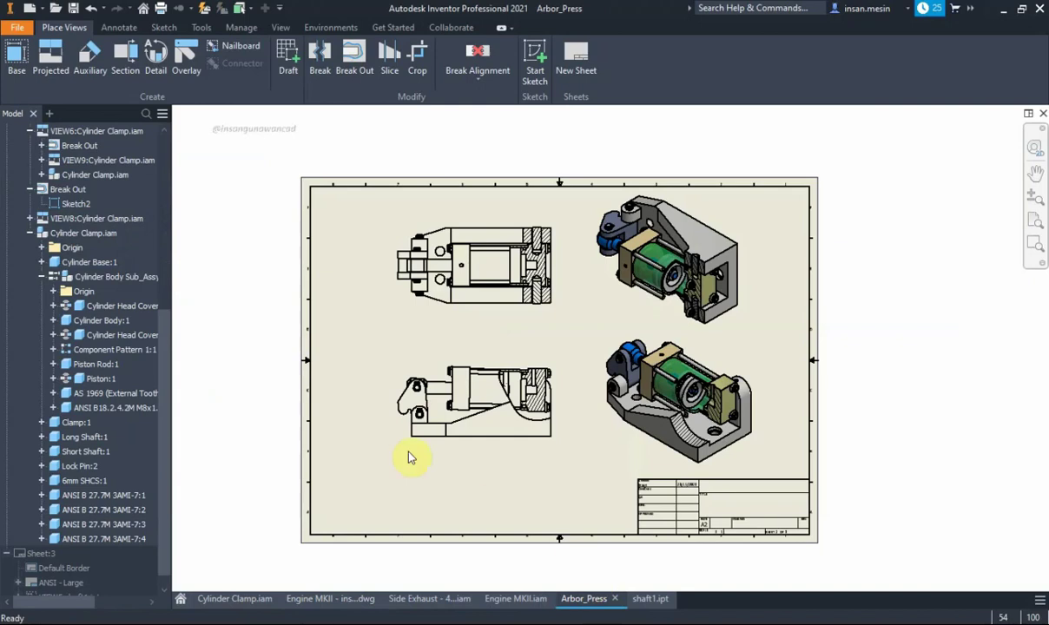
double_click(42, 556)
scroll(591, 321, "up", 2)
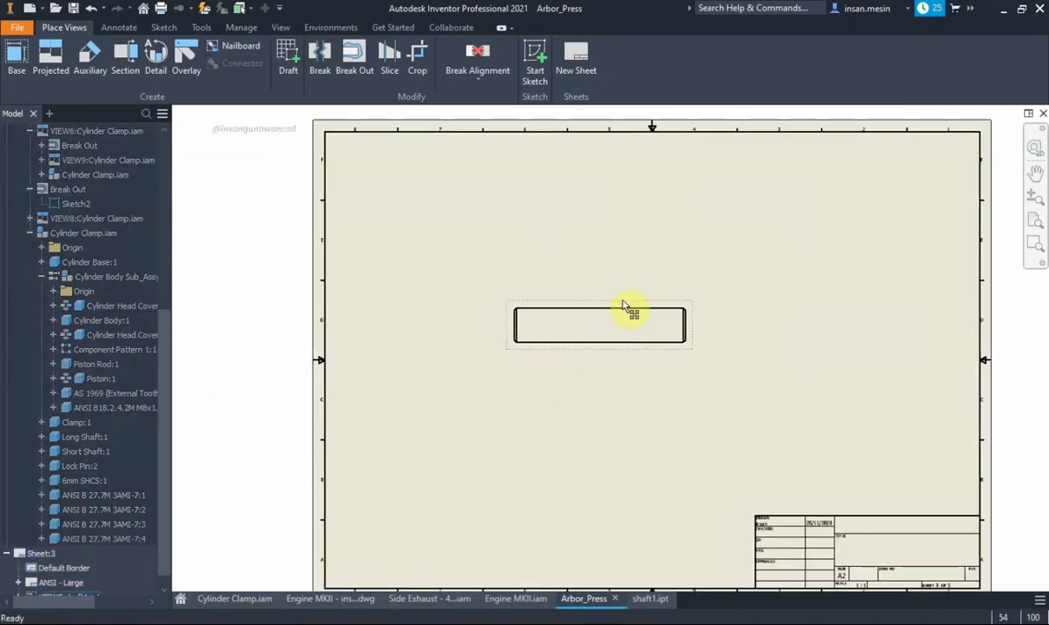
left_click_drag(623, 306, 620, 281)
scroll(562, 282, "up", 2)
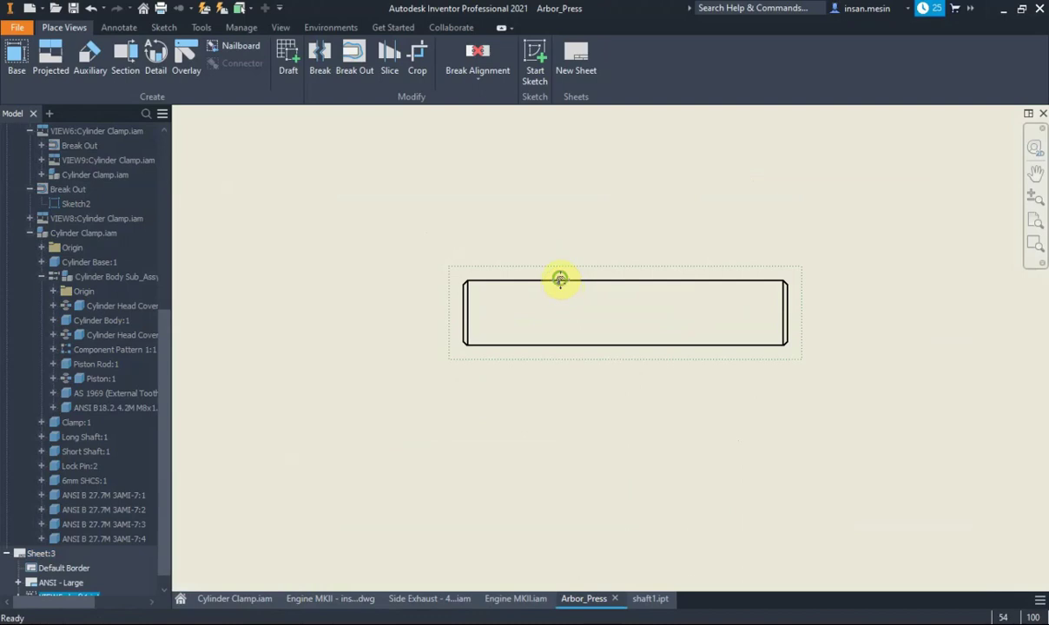
scroll(545, 285, "up", 2)
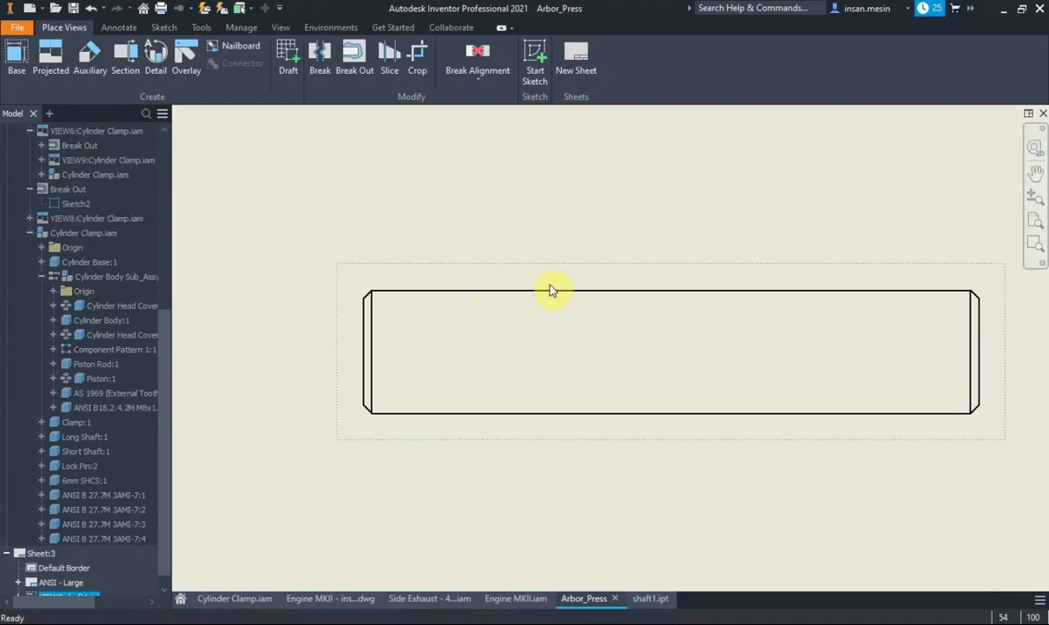
scroll(513, 276, "down", 2)
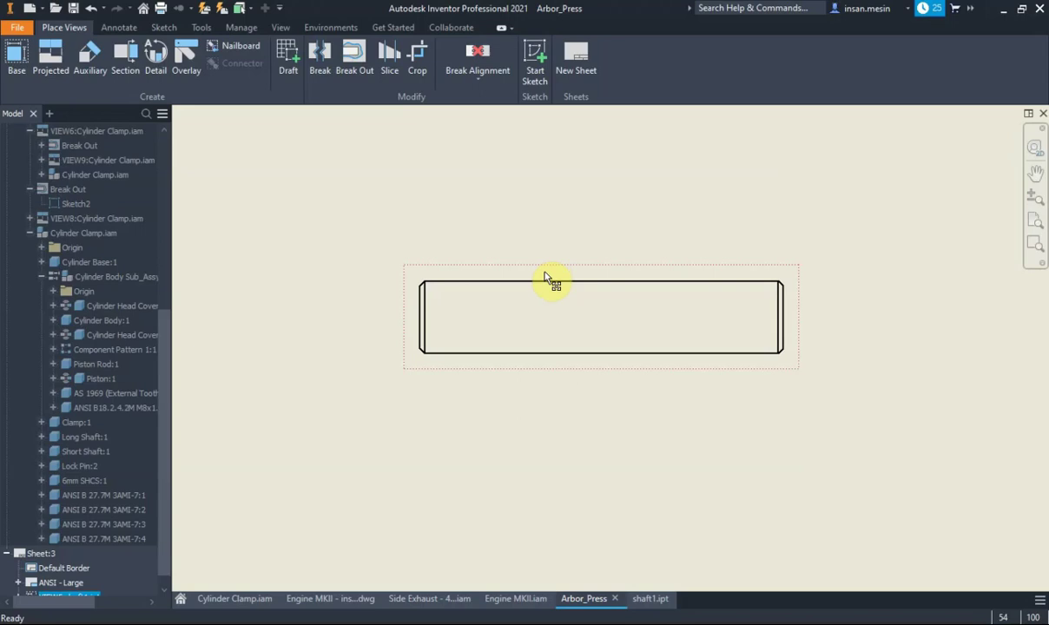
left_click(360, 64)
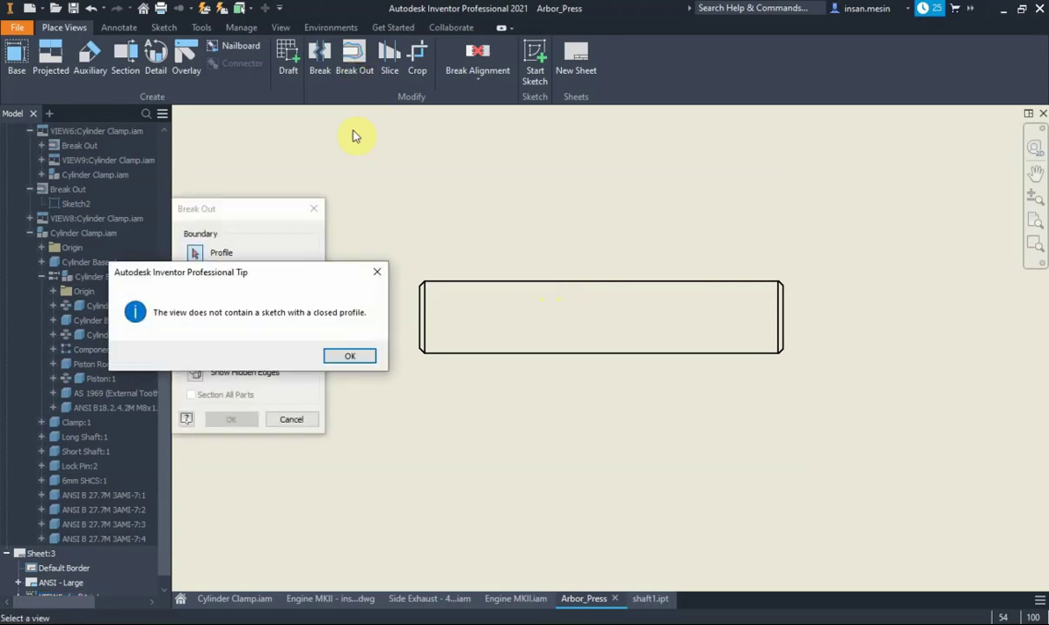
left_click(355, 351)
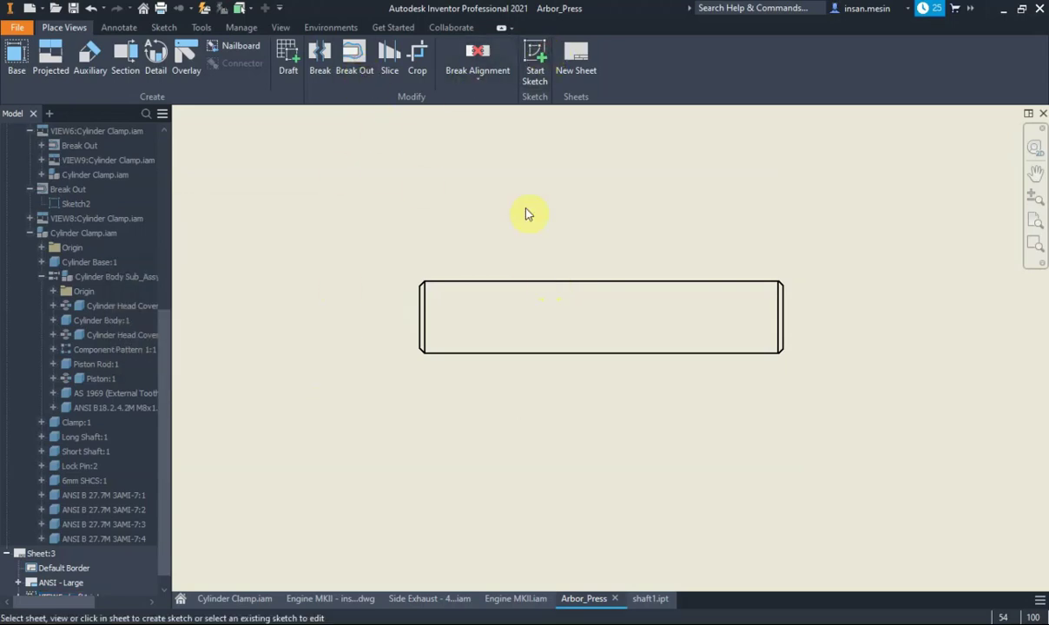
Sketch a closed spline boundary around the left end of the shaft view
left_click(518, 281)
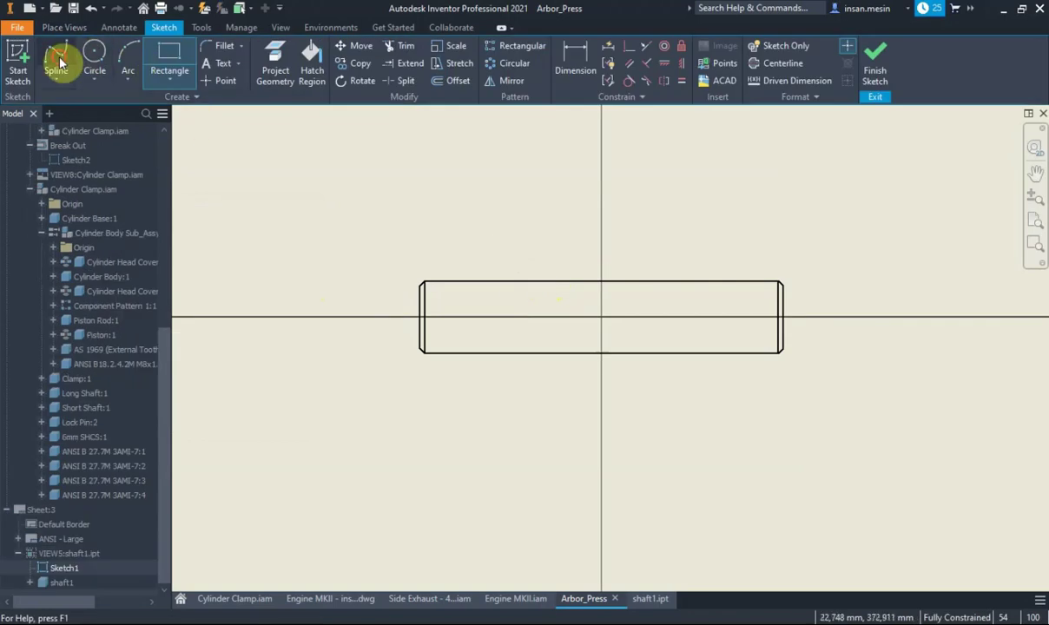
left_click(56, 57)
left_click(364, 299)
left_click(444, 228)
left_click(545, 316)
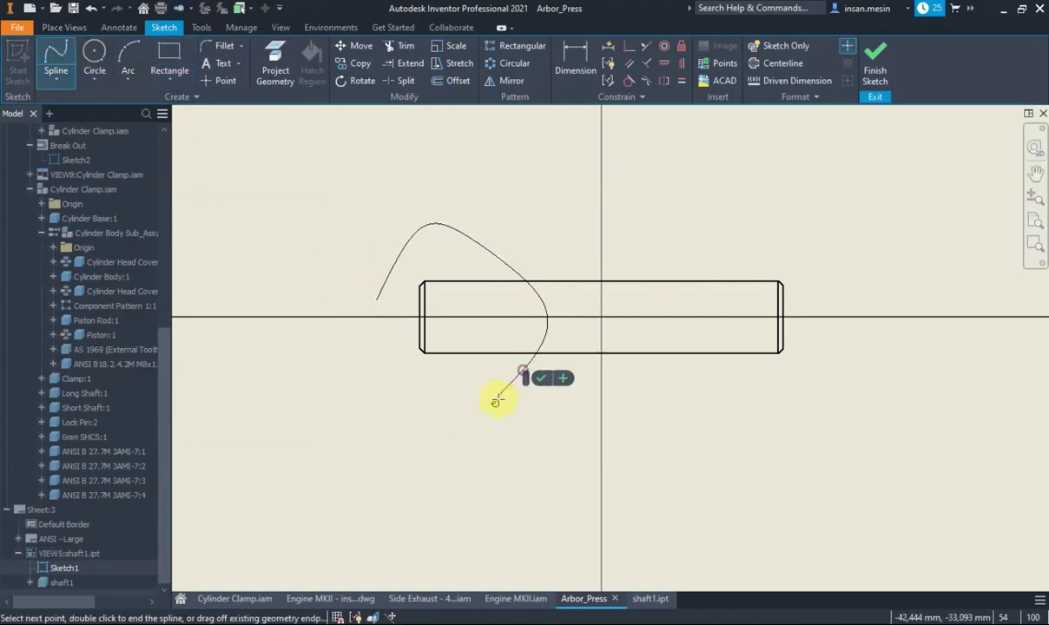
left_click(369, 378)
left_click(367, 348)
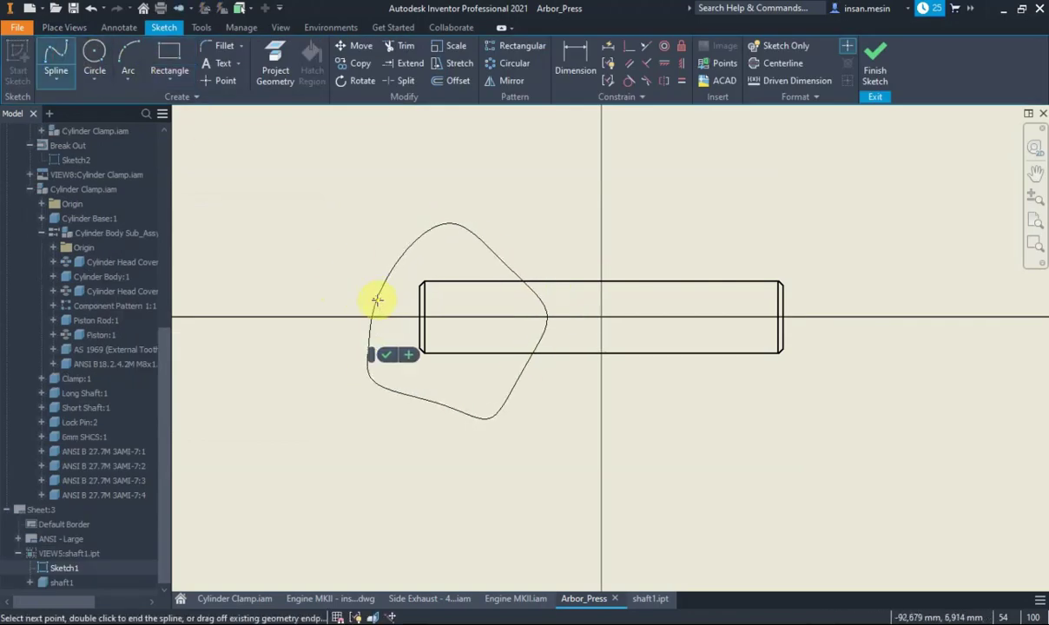
left_click(376, 301)
right_click(475, 161)
left_click(458, 123)
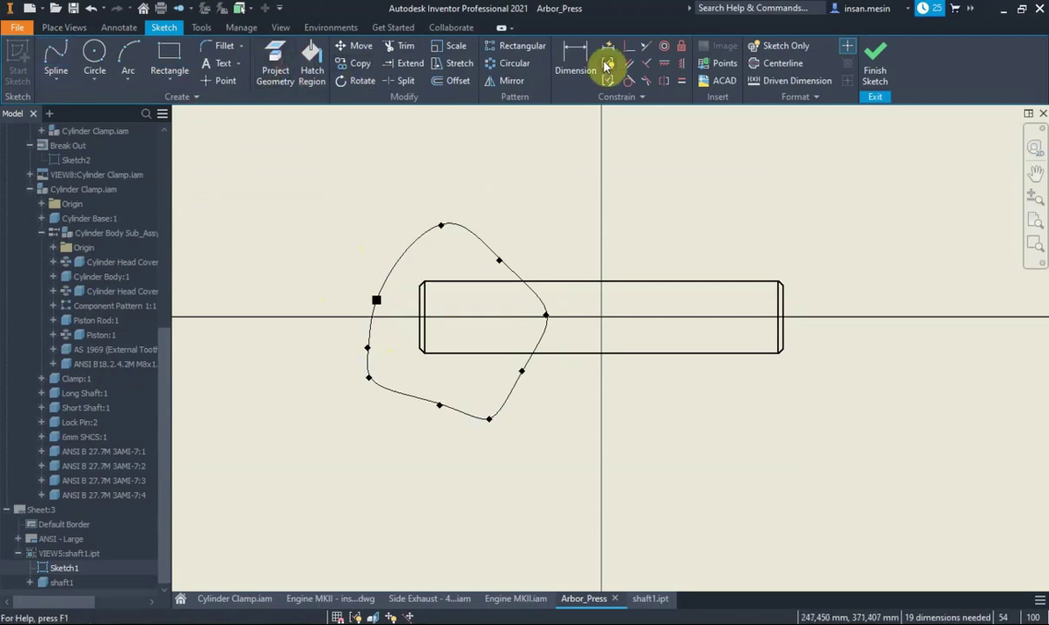
left_click(875, 59)
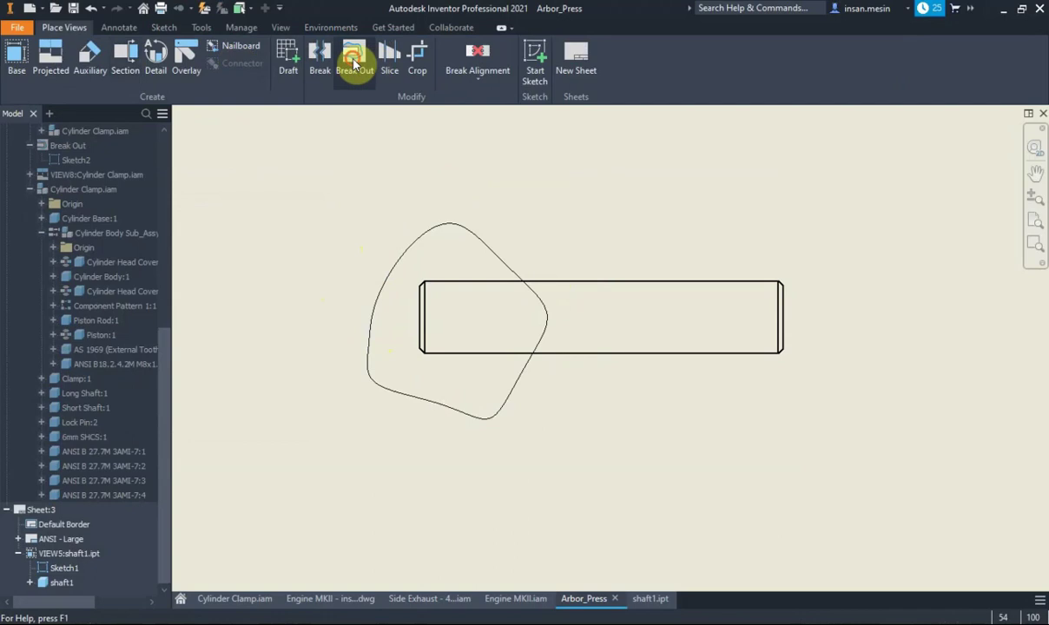
Break out the left end to the shaft's top edge, exposing the hatched internal hole
left_click(352, 60)
left_click(427, 304)
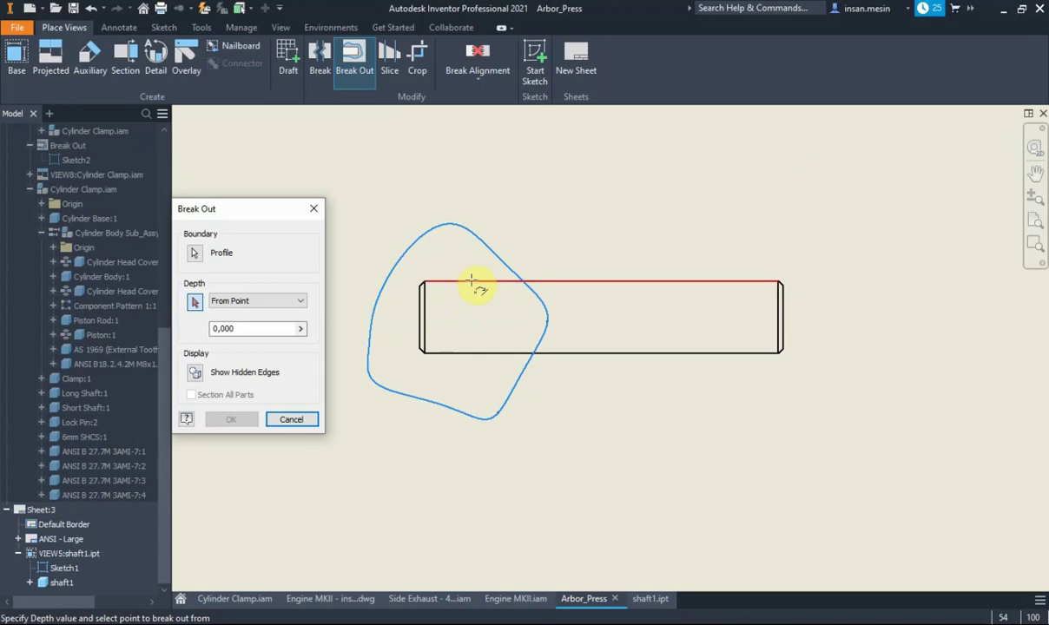
scroll(700, 258, "down", 2)
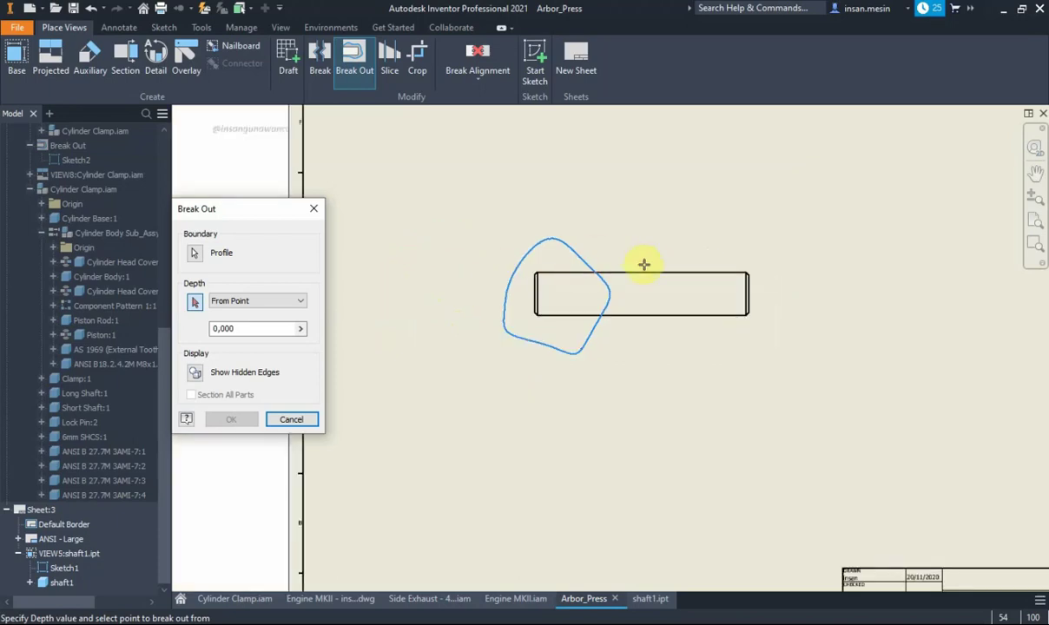
scroll(554, 284, "up", 4)
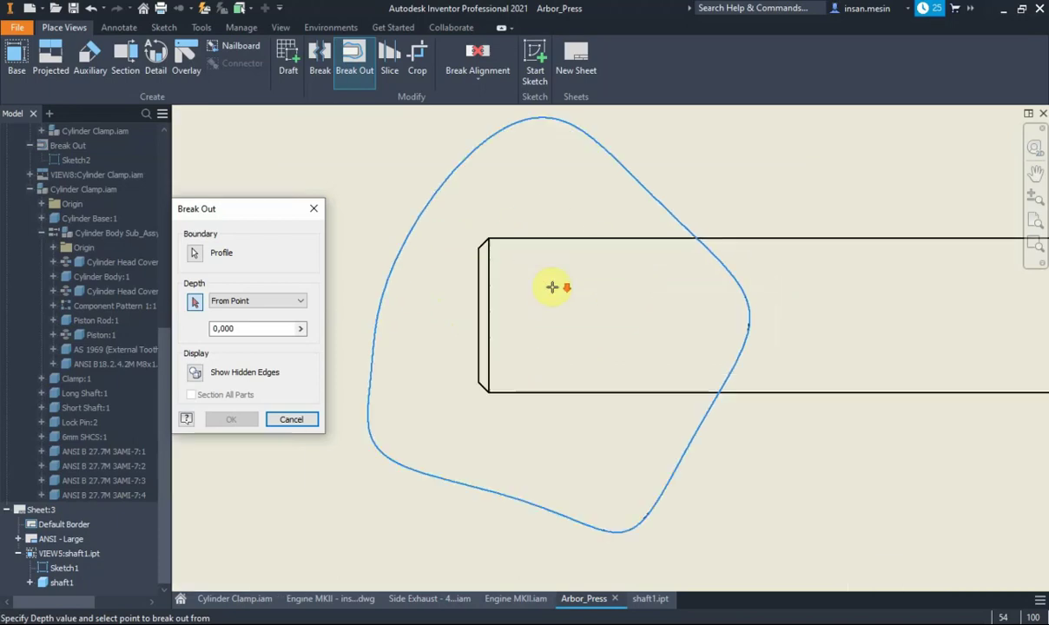
left_click(534, 236)
left_click(228, 423)
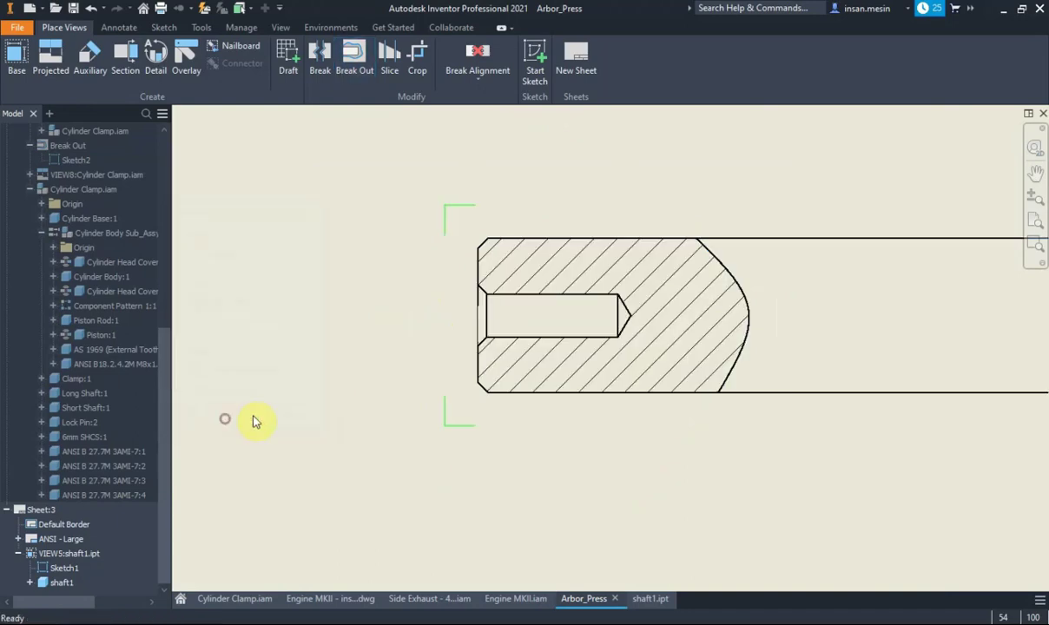
scroll(496, 300, "down", 2)
scroll(521, 302, "down", 1)
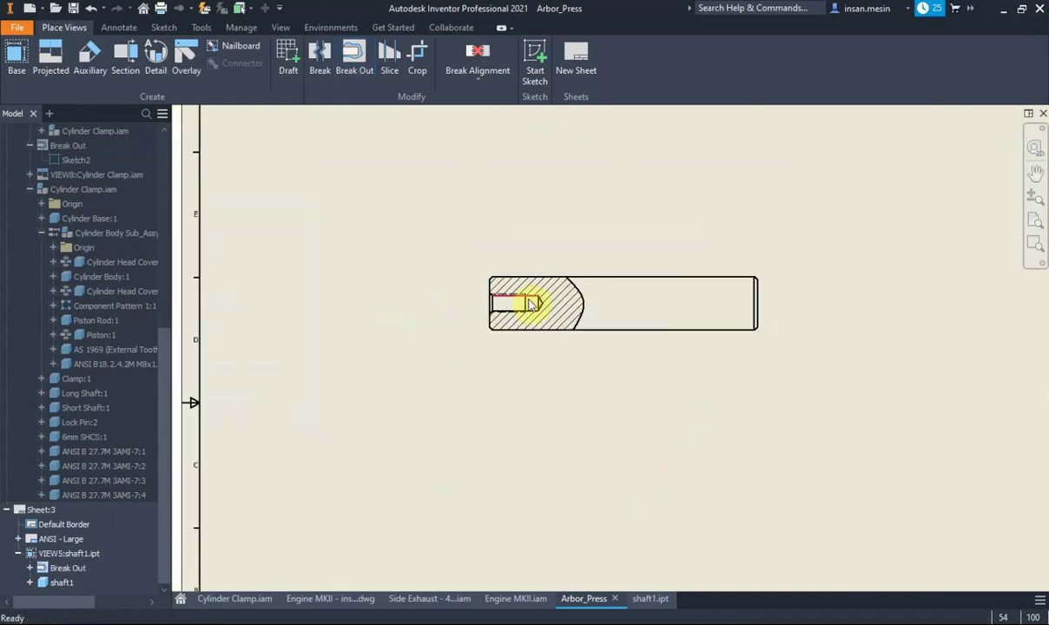
middle_click_drag(765, 295, 657, 306)
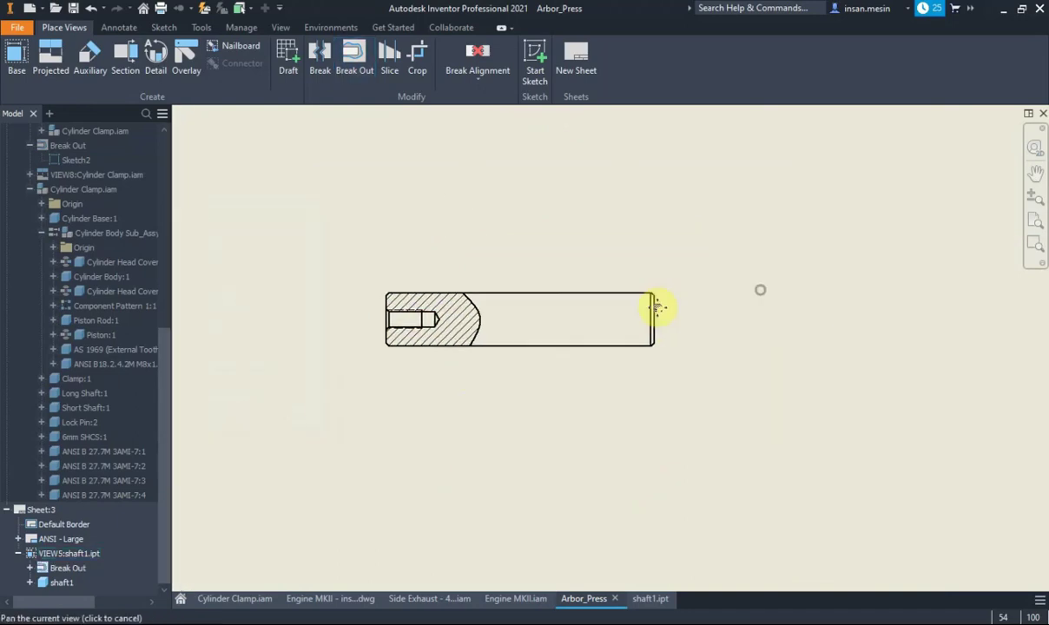
left_click(537, 65)
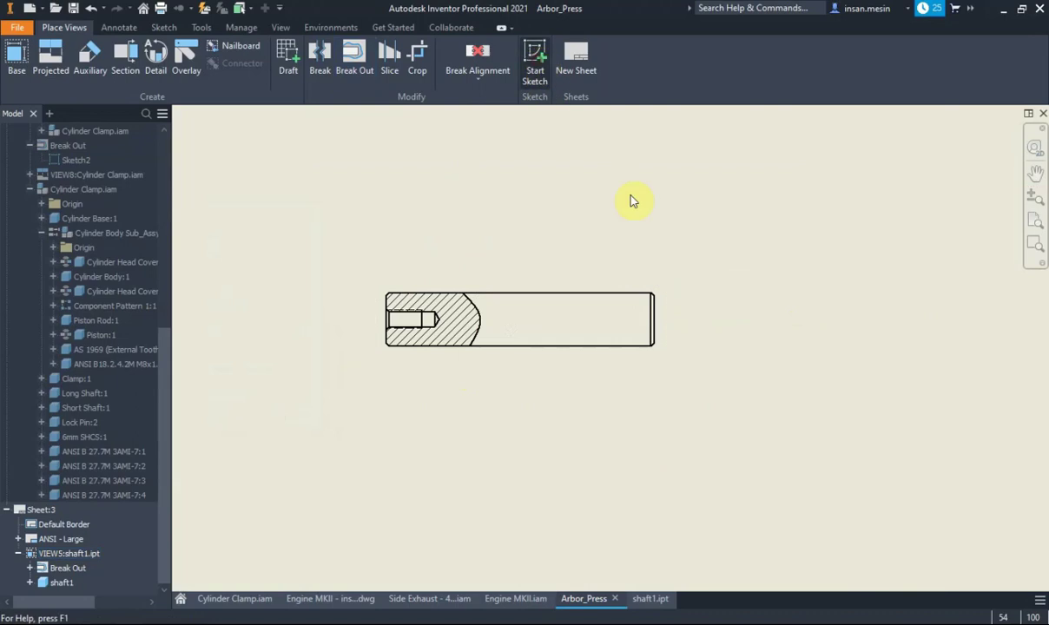
Sketch a circle boundary around the shaft's right end on the view
left_click(665, 306)
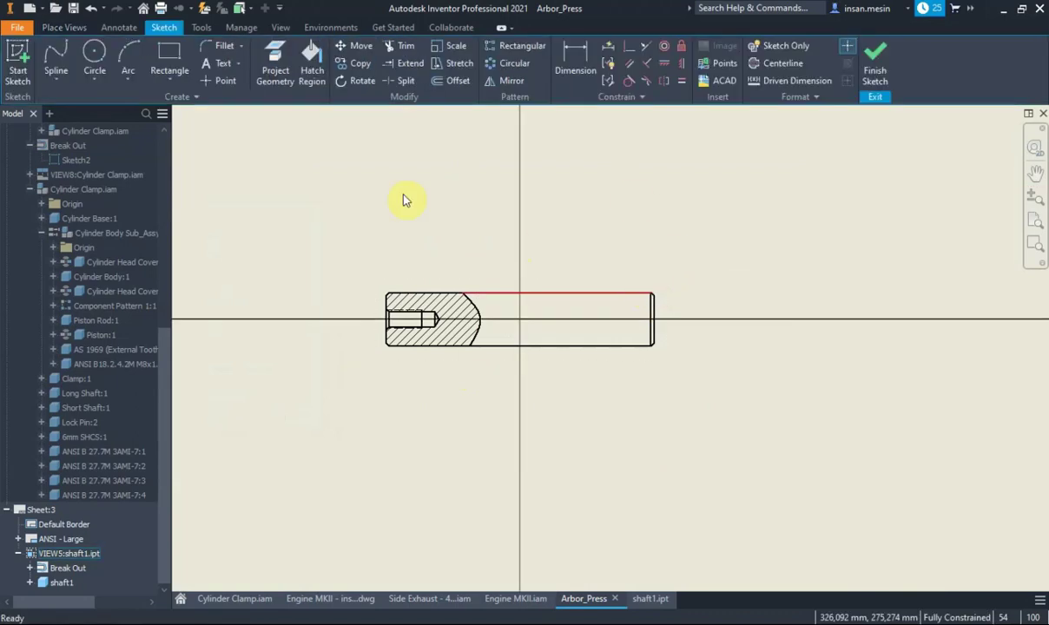
left_click(93, 52)
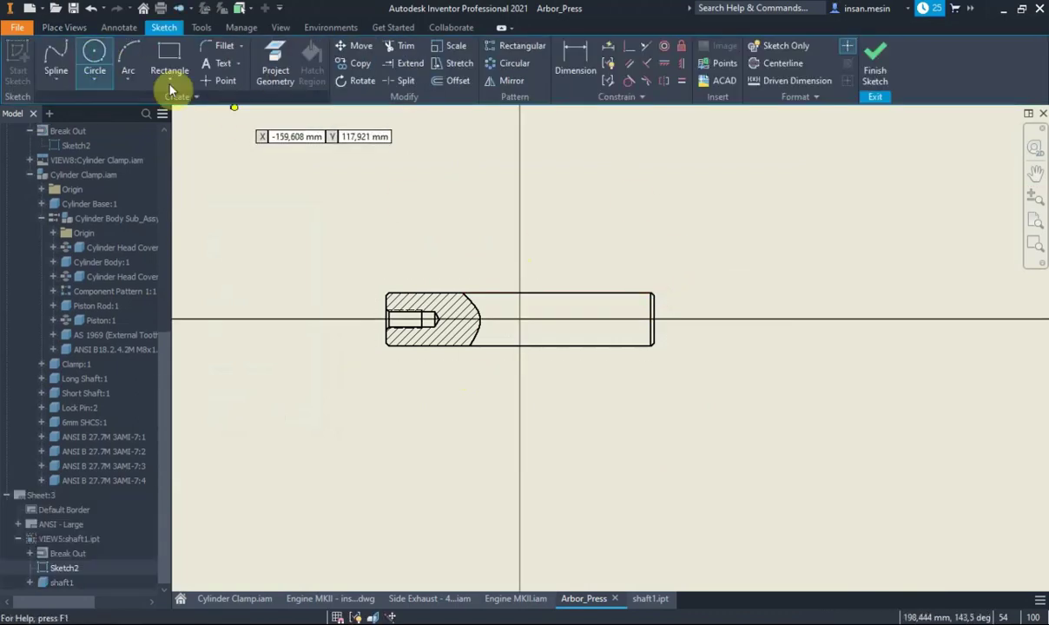
left_click(688, 322)
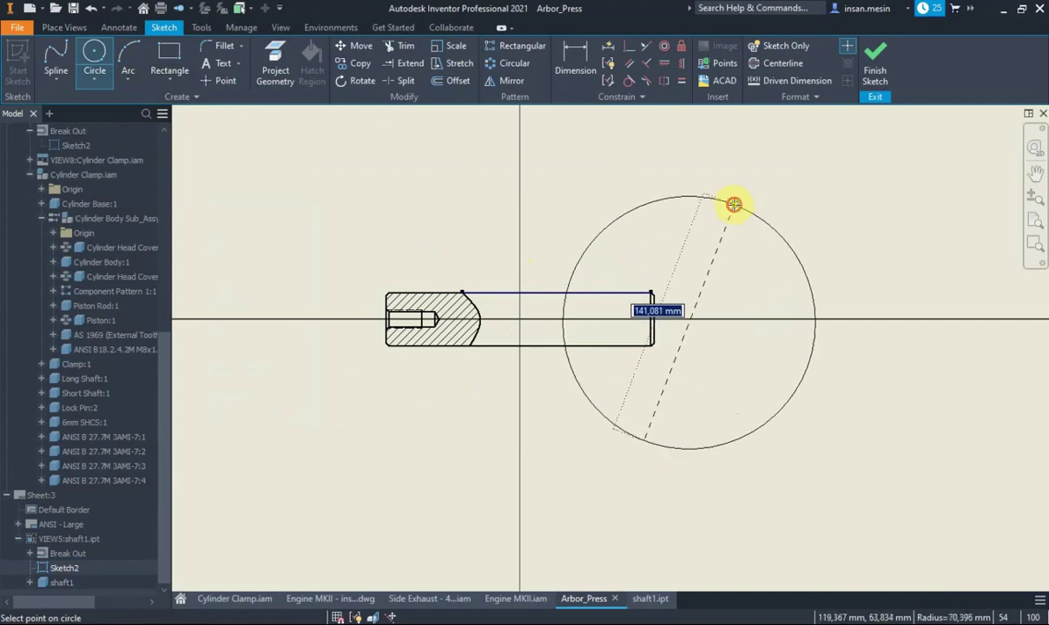
left_click(734, 203)
left_click(877, 67)
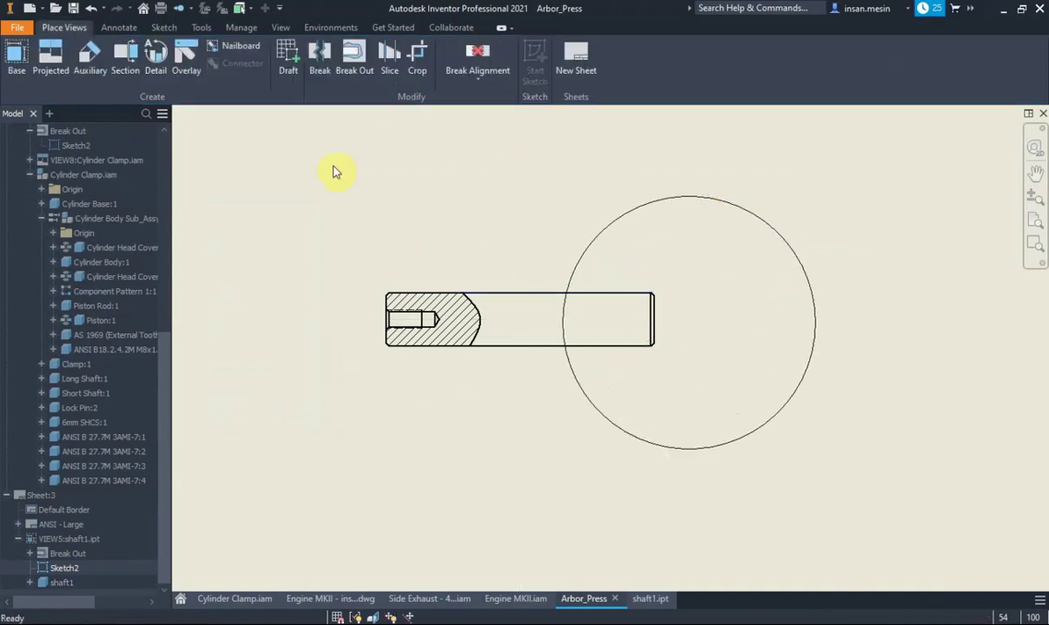
Break out the right end with hidden edges shown and a From Point depth at the hole's edge
left_click(526, 286)
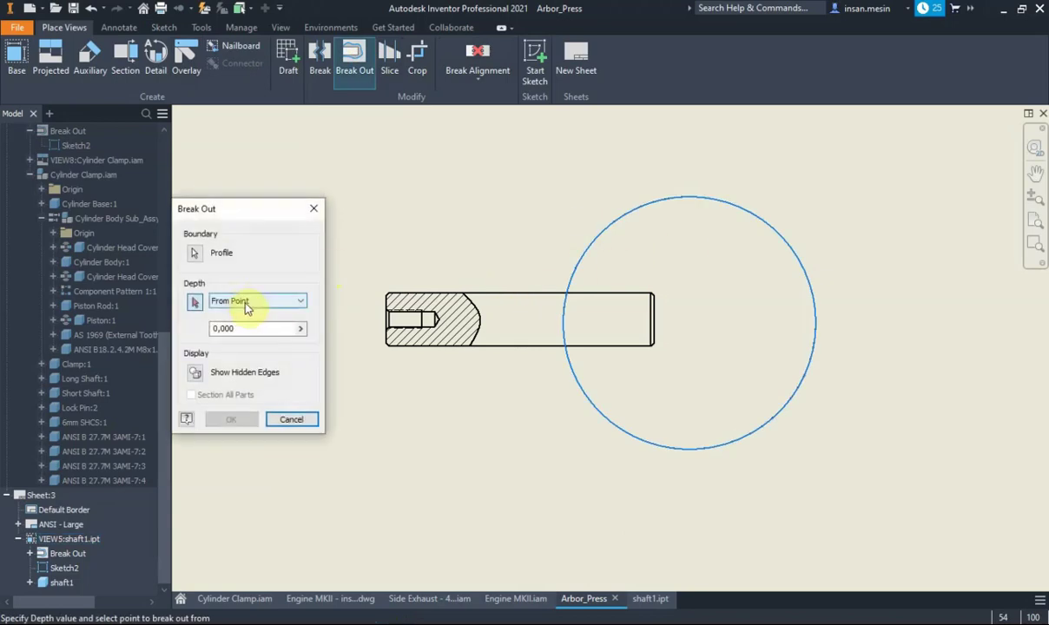
left_click(195, 375)
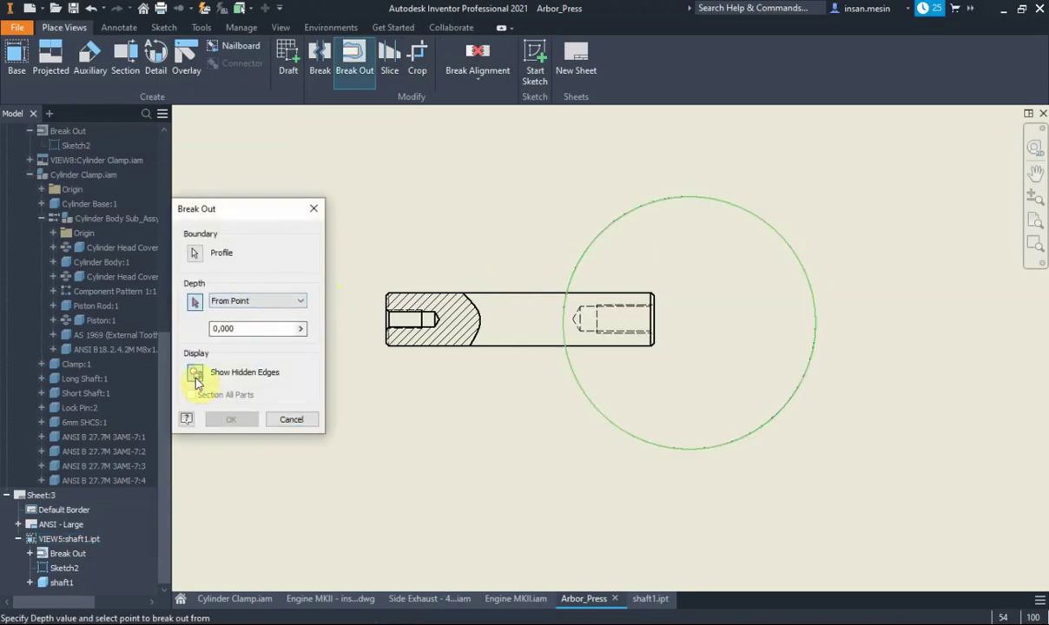
left_click(194, 374)
left_click(195, 374)
left_click(194, 375)
left_click(197, 380)
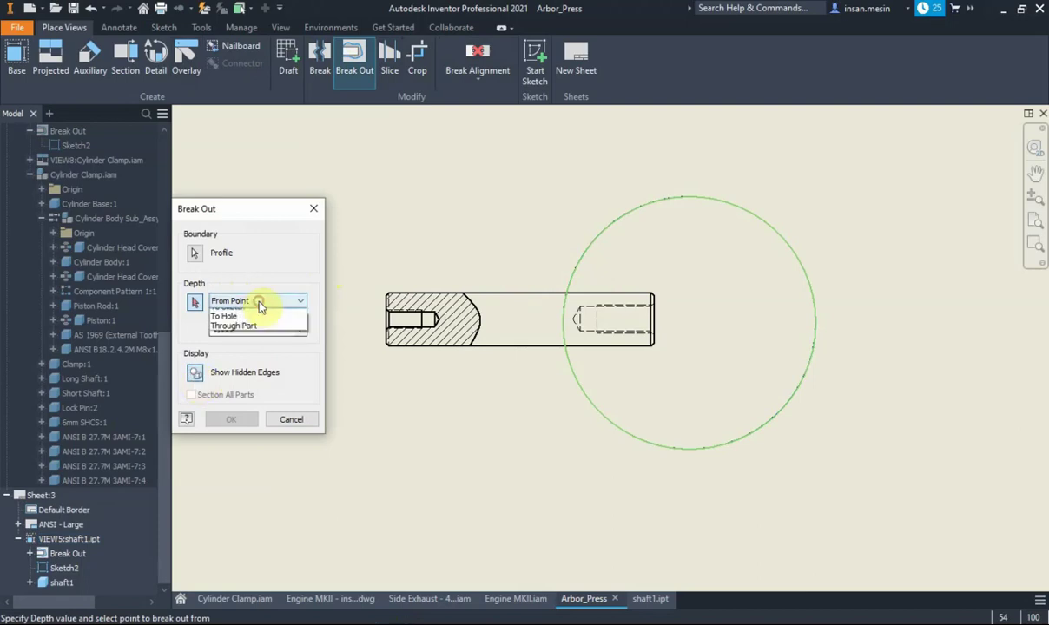
left_click(233, 331)
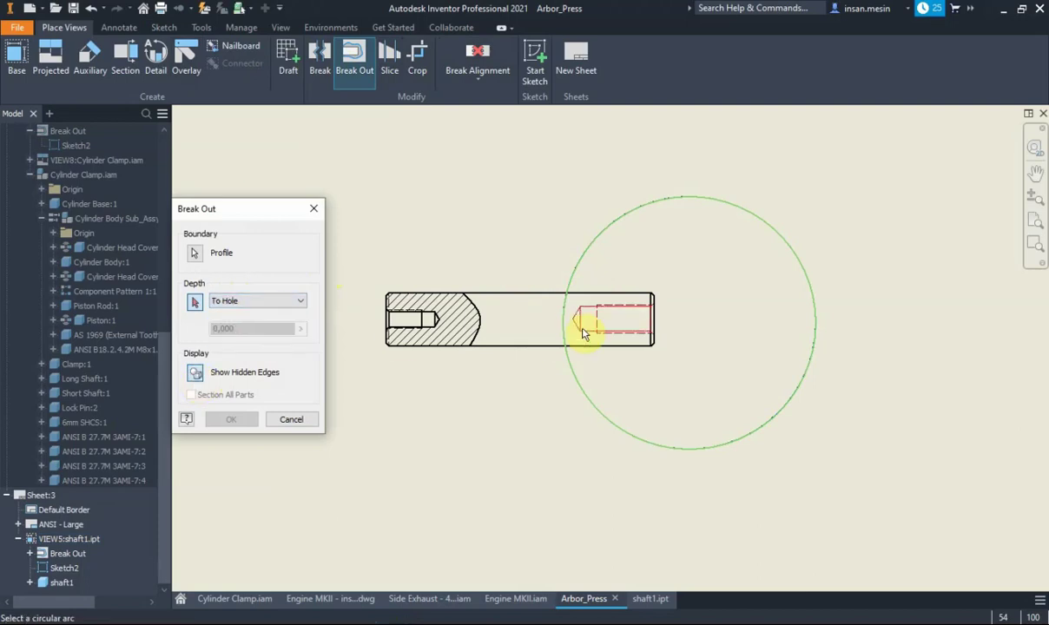
left_click(250, 302)
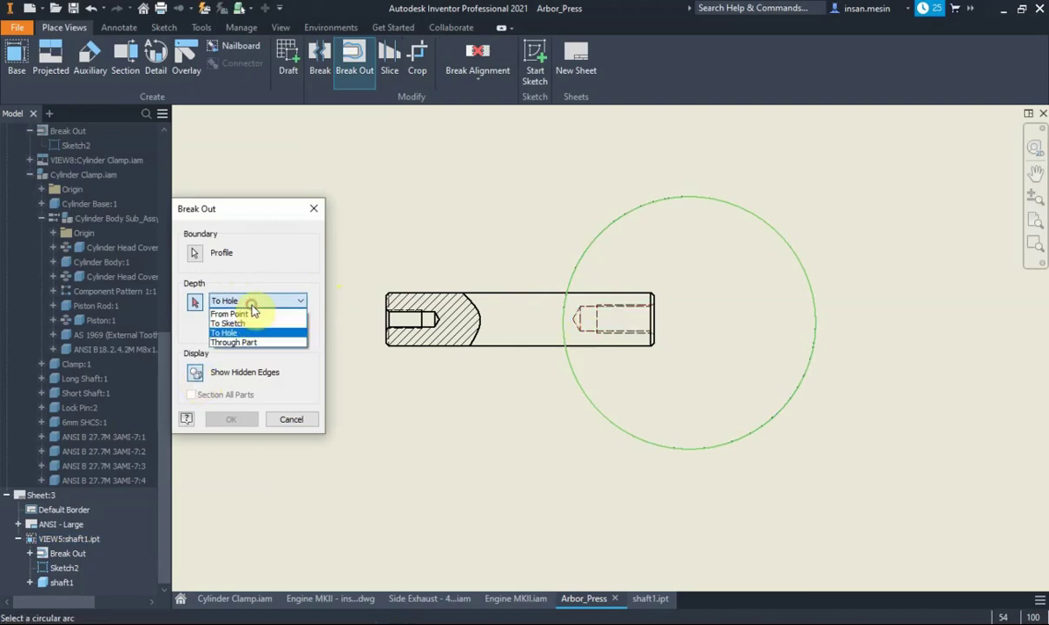
left_click(230, 313)
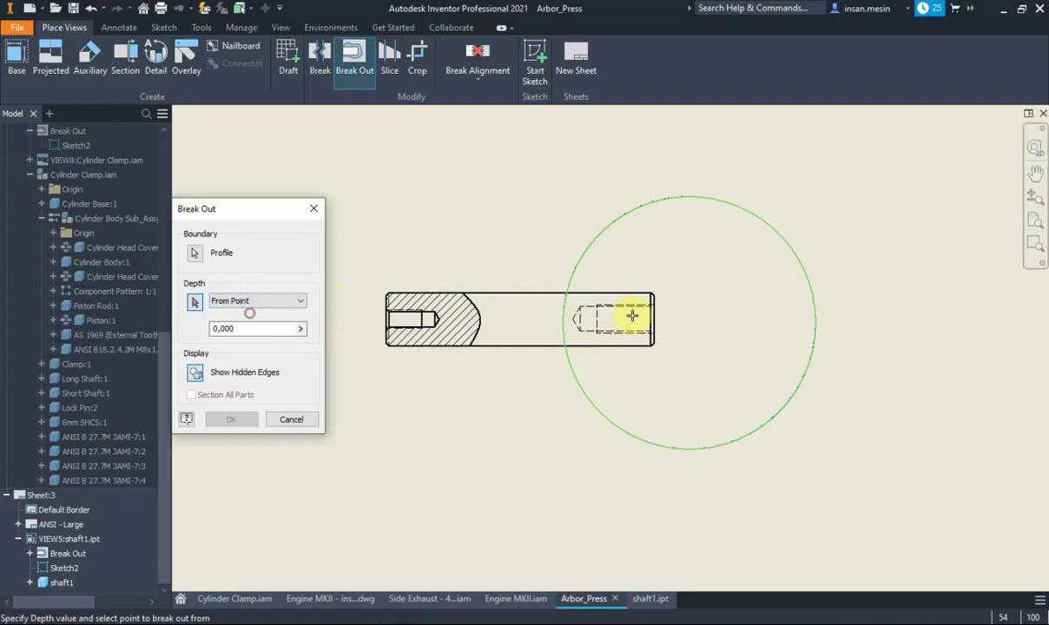
left_click(587, 306)
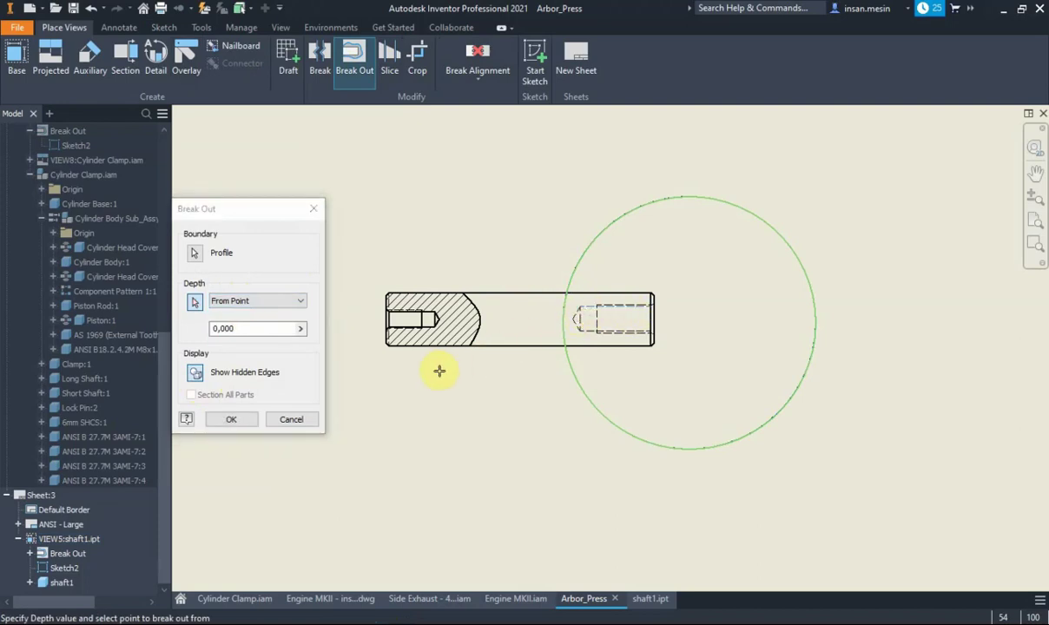
left_click(239, 420)
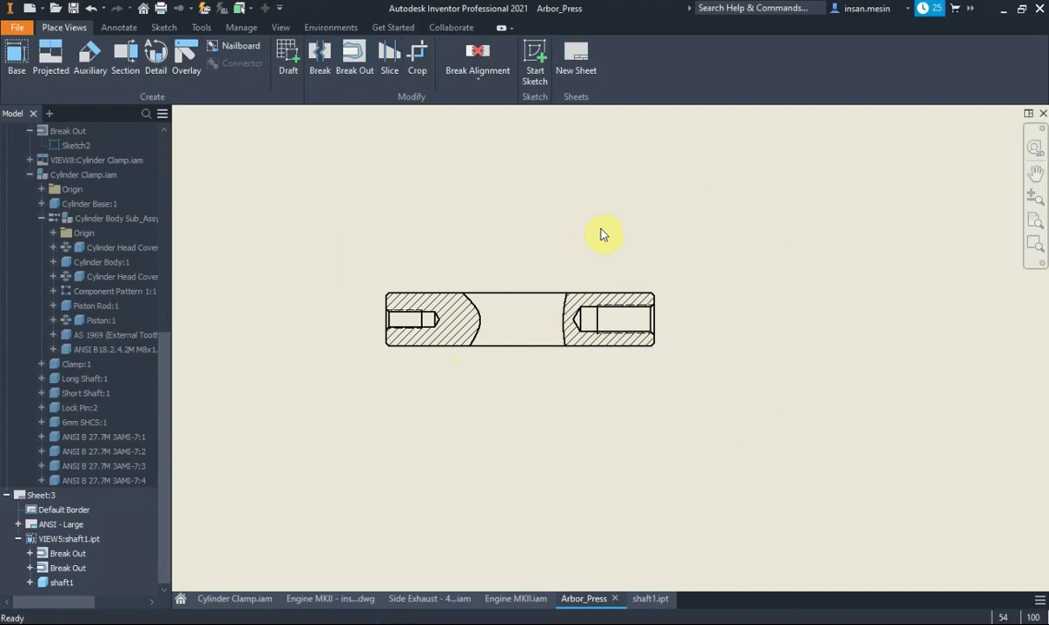
Undo it and redo the right-end break-out with To Hole depth and Show Hidden Edges
key("ctrl+z")
left_click(363, 68)
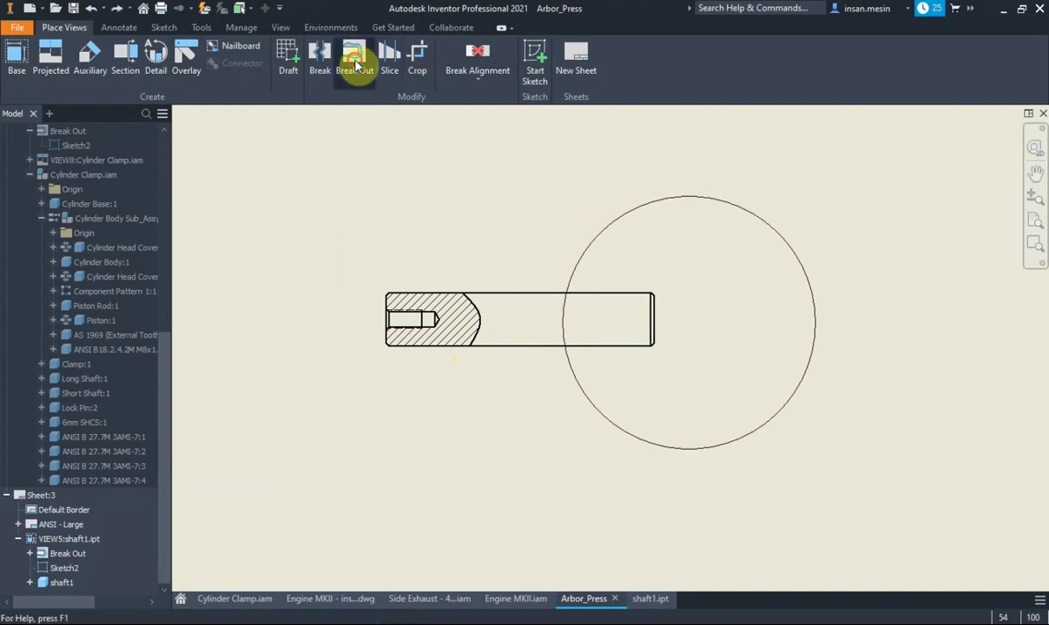
left_click(510, 282)
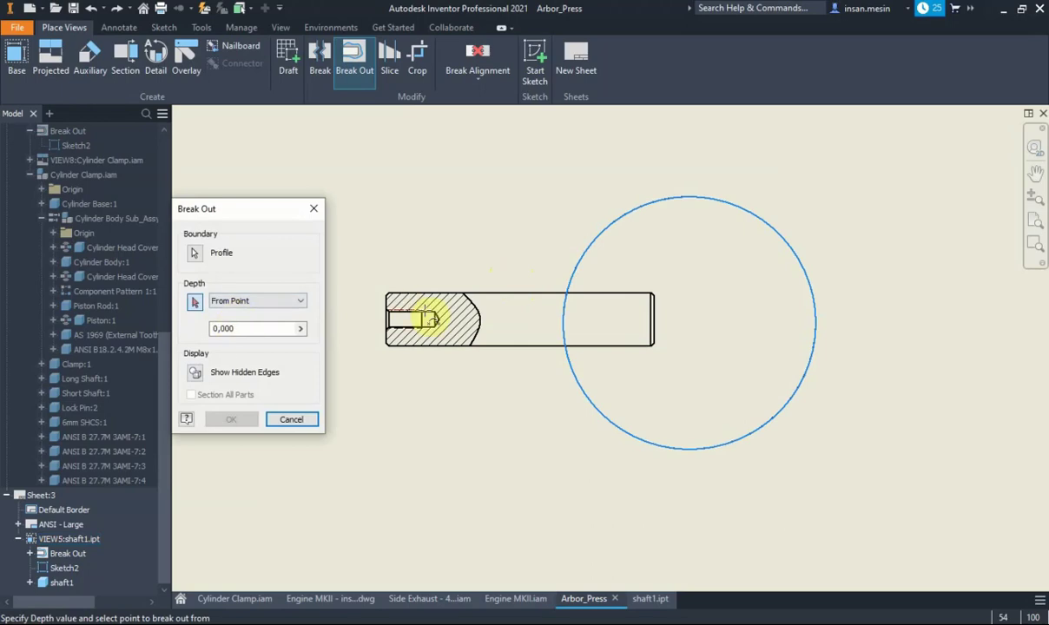
left_click(280, 306)
left_click(270, 328)
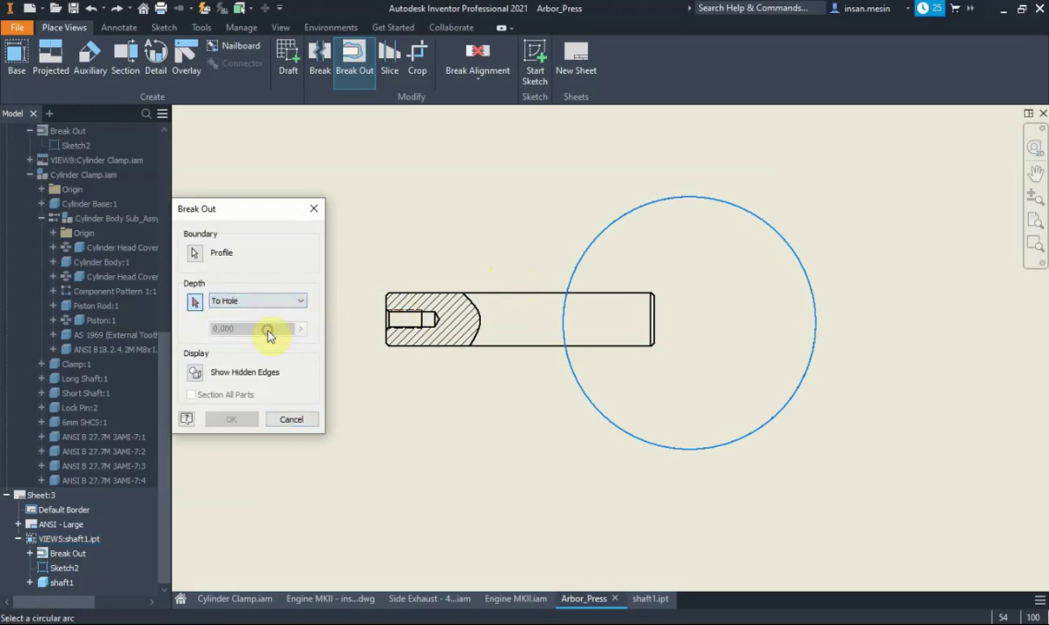
left_click(199, 376)
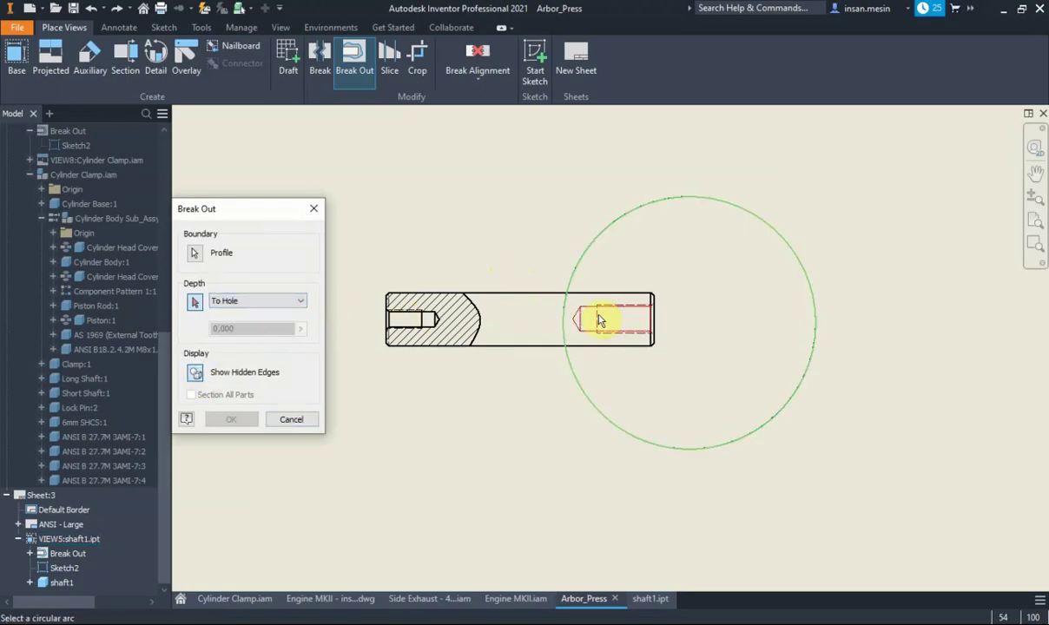
left_click(599, 318)
left_click(226, 421)
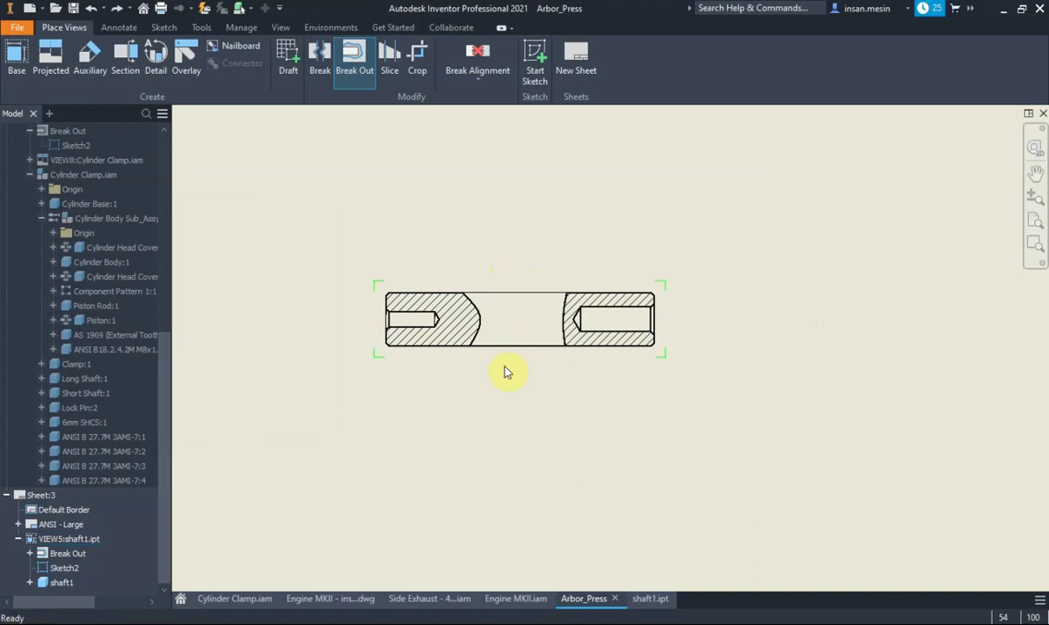
scroll(679, 320, "down", 2)
scroll(665, 325, "up", 2)
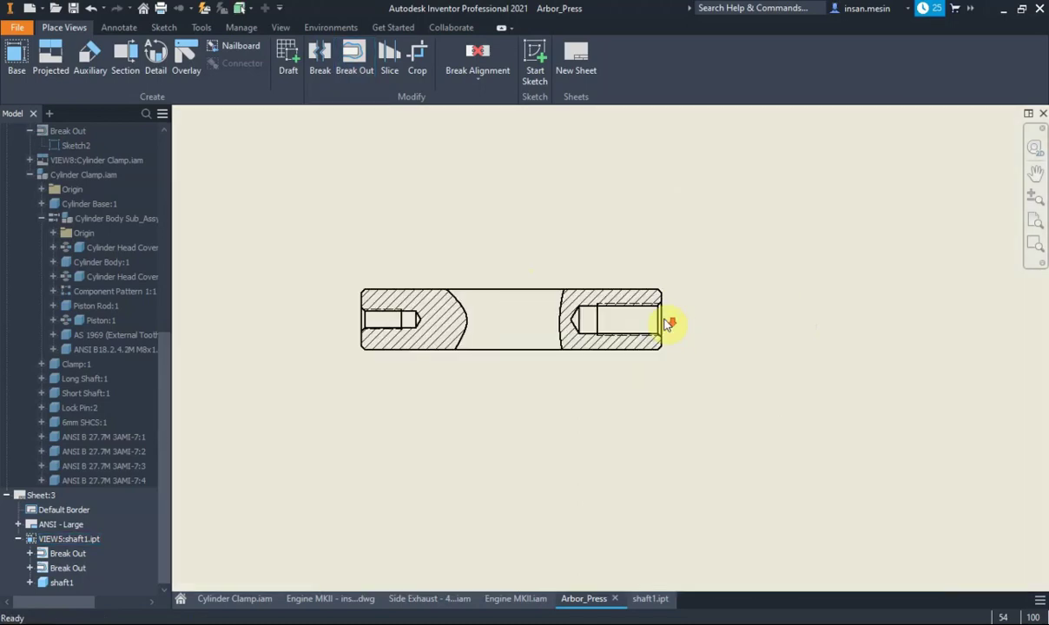
Dimension the sectioned shaft's diameter as Ø30.00 beside its right end
left_click(121, 28)
left_click(24, 54)
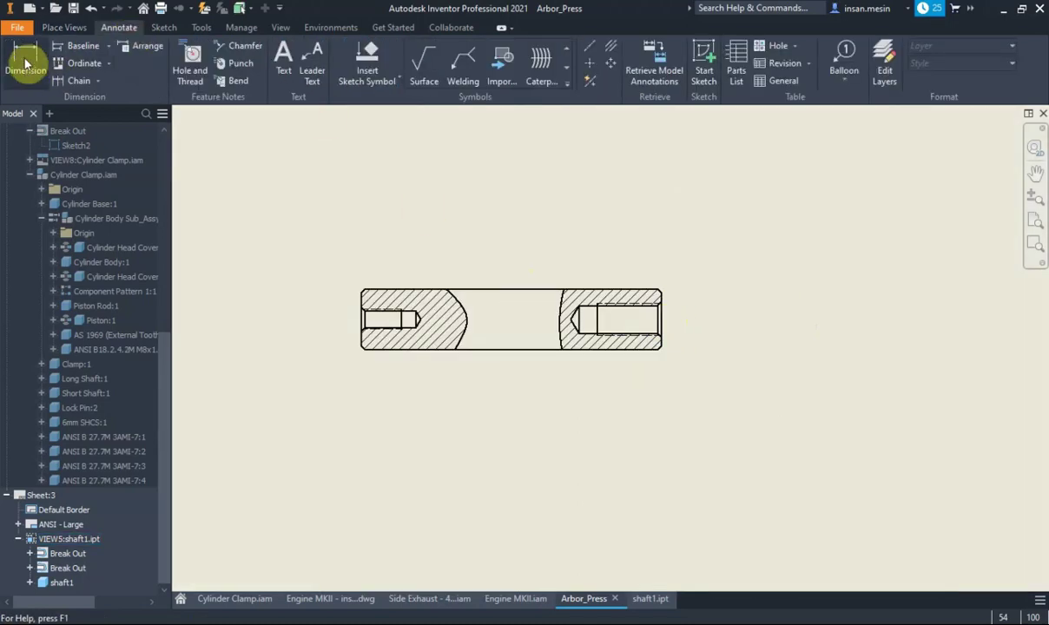
left_click(529, 289)
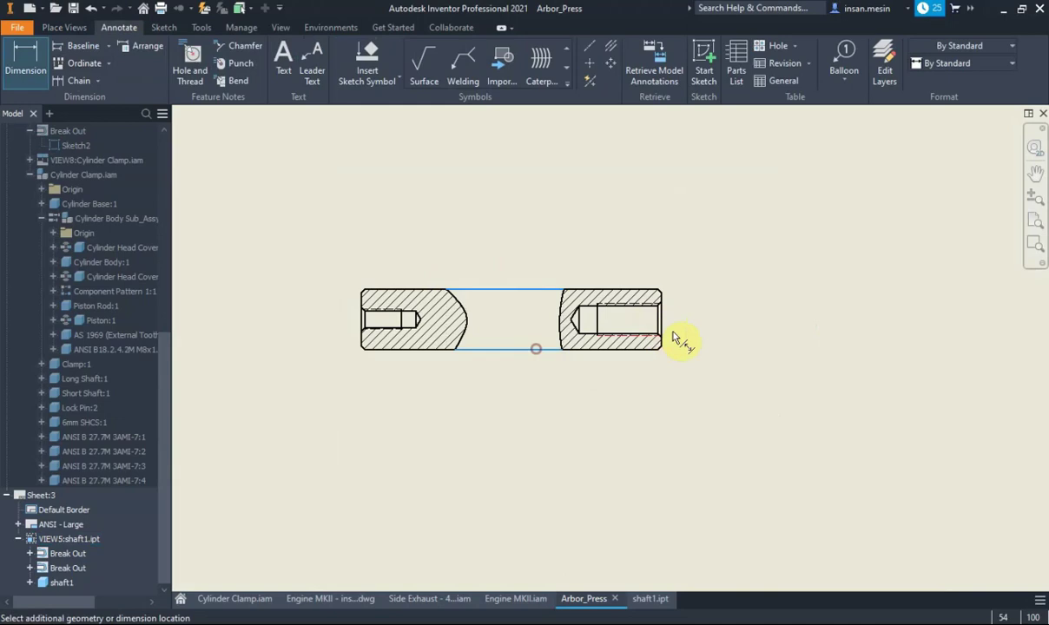
left_click(691, 330)
scroll(711, 323, "up", 2)
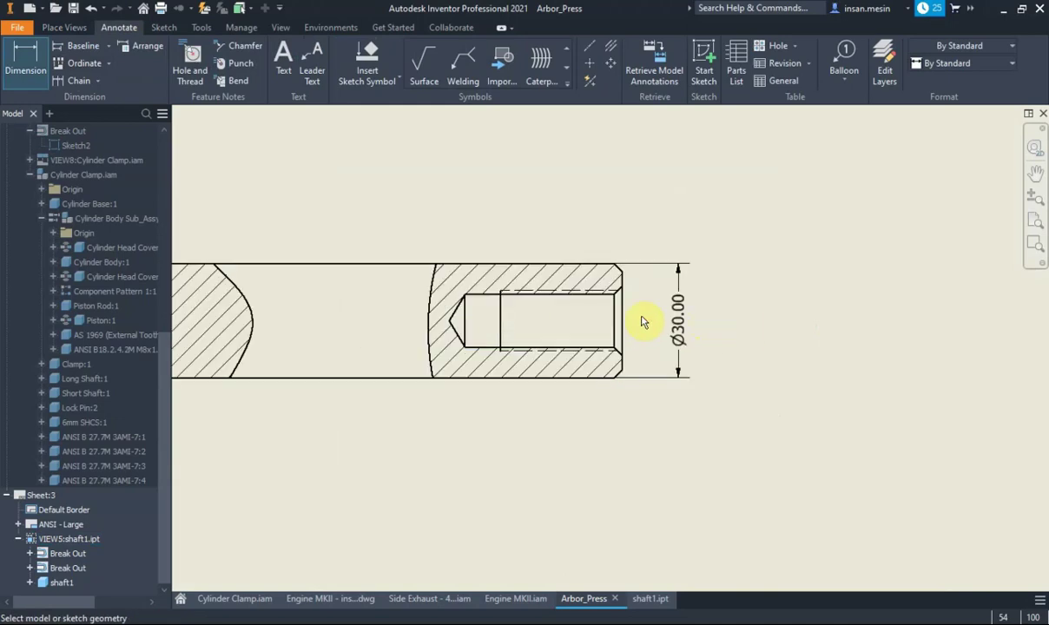
scroll(479, 324, "down", 2)
Draw a centre line along the shaft axis from its left end to its right end
left_click(589, 46)
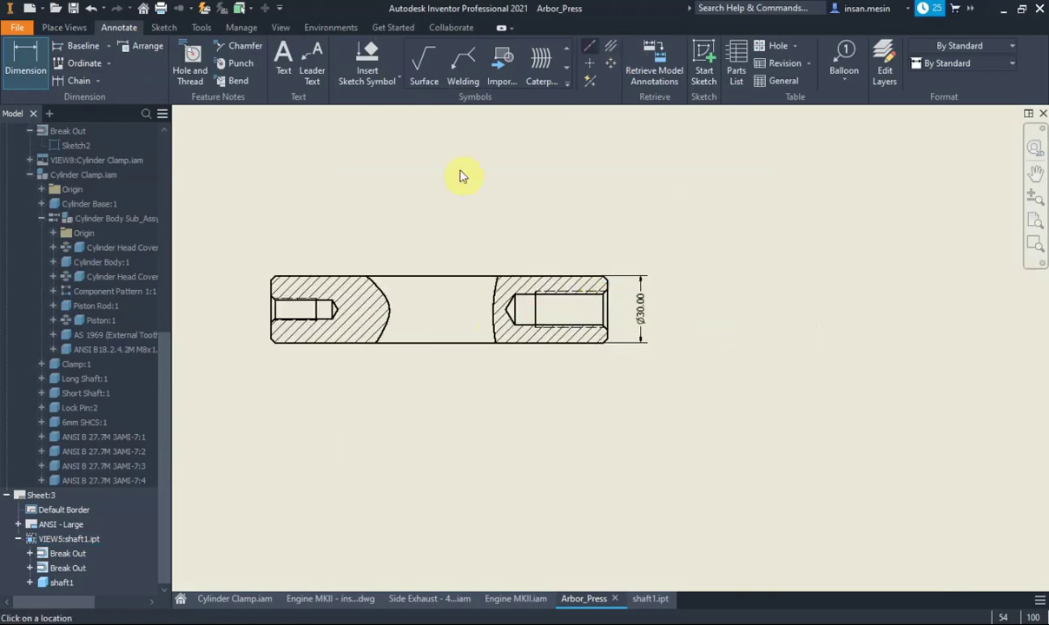
left_click(269, 308)
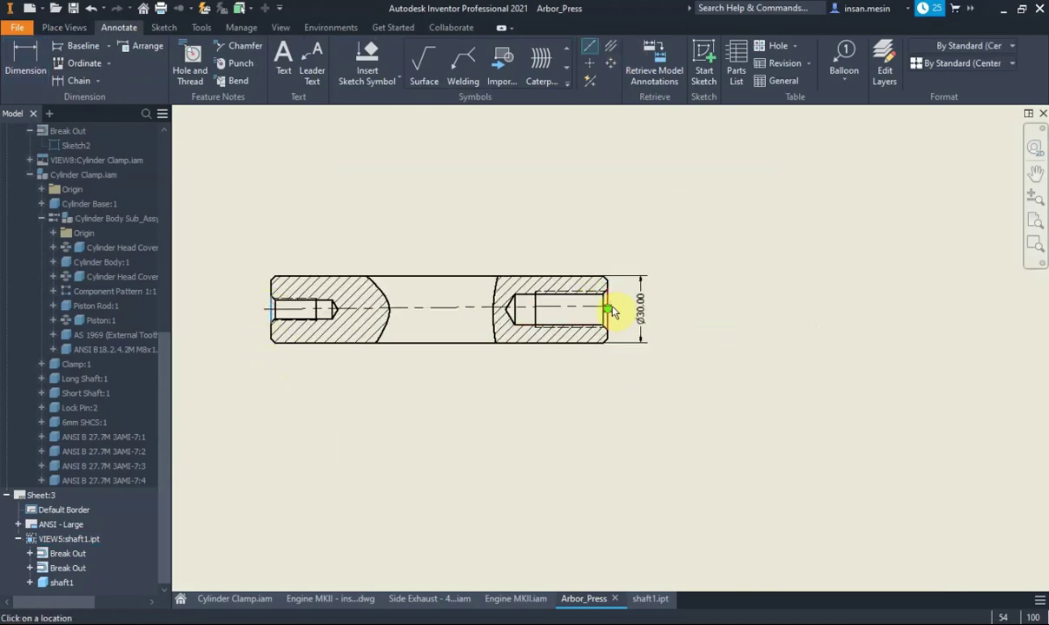
left_click(609, 307)
right_click(610, 308)
left_click(675, 305)
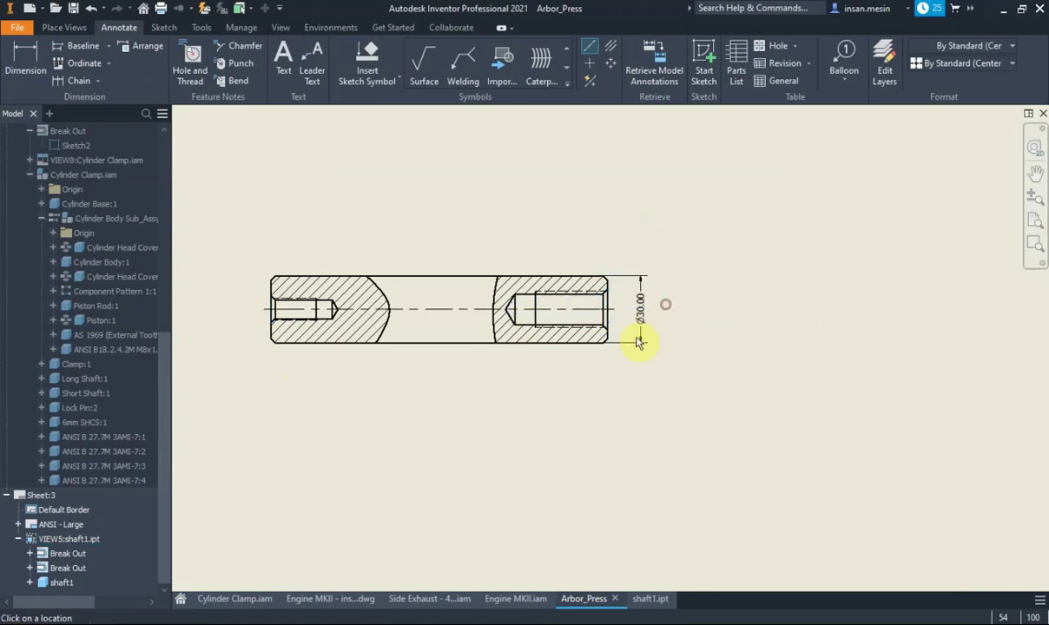
scroll(580, 329, "up", 2)
scroll(745, 340, "down", 2)
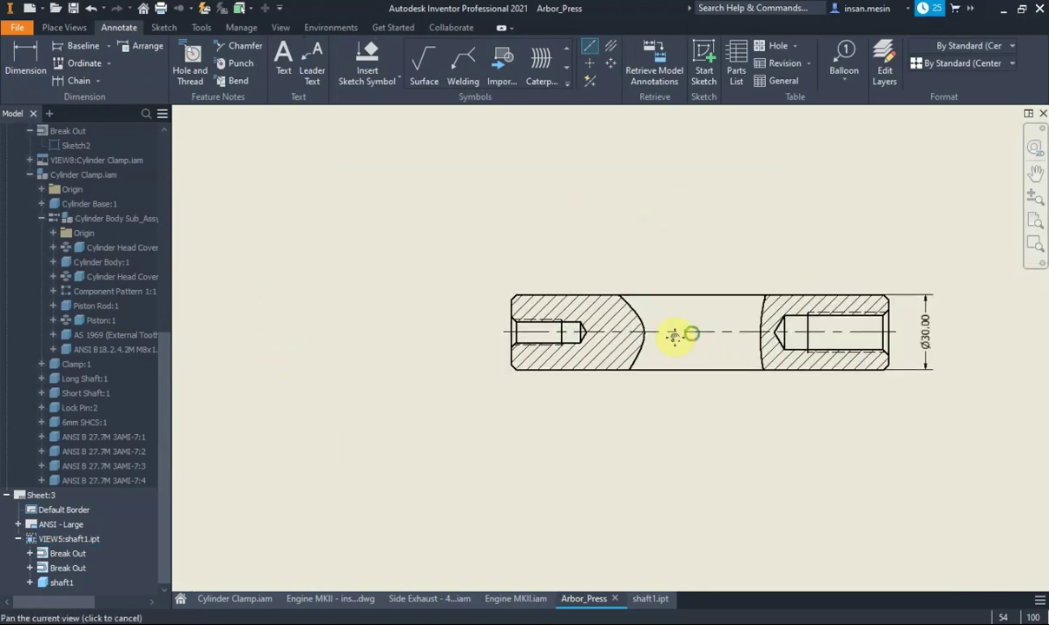
mouse_move(679, 332)
middle_mouse_down()
mouse_move(528, 286)
mouse_move(514, 256)
middle_mouse_up()
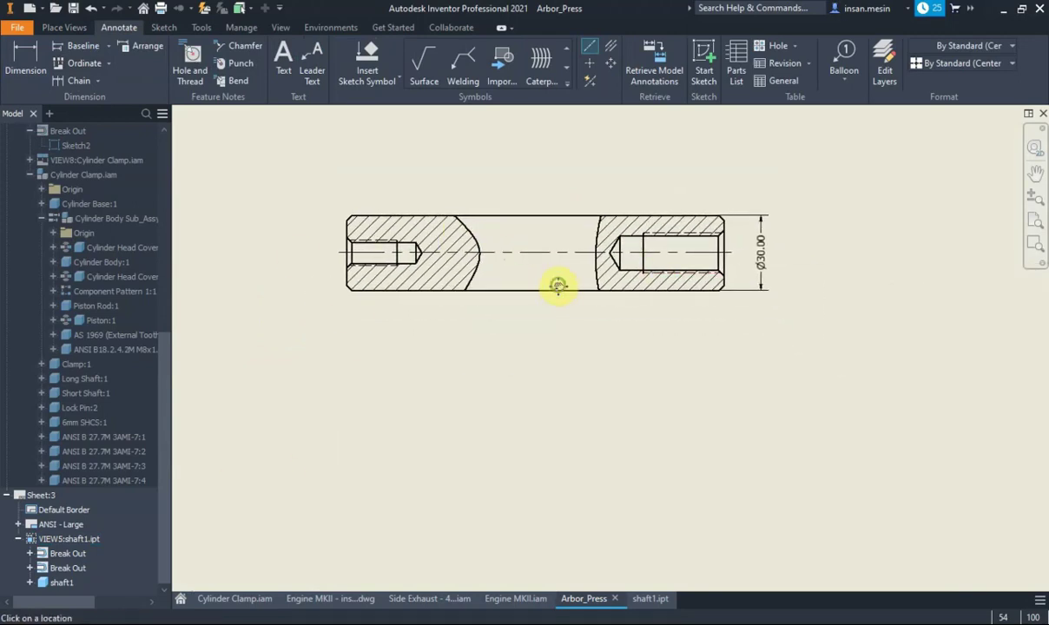
middle_click_drag(556, 286, 548, 289)
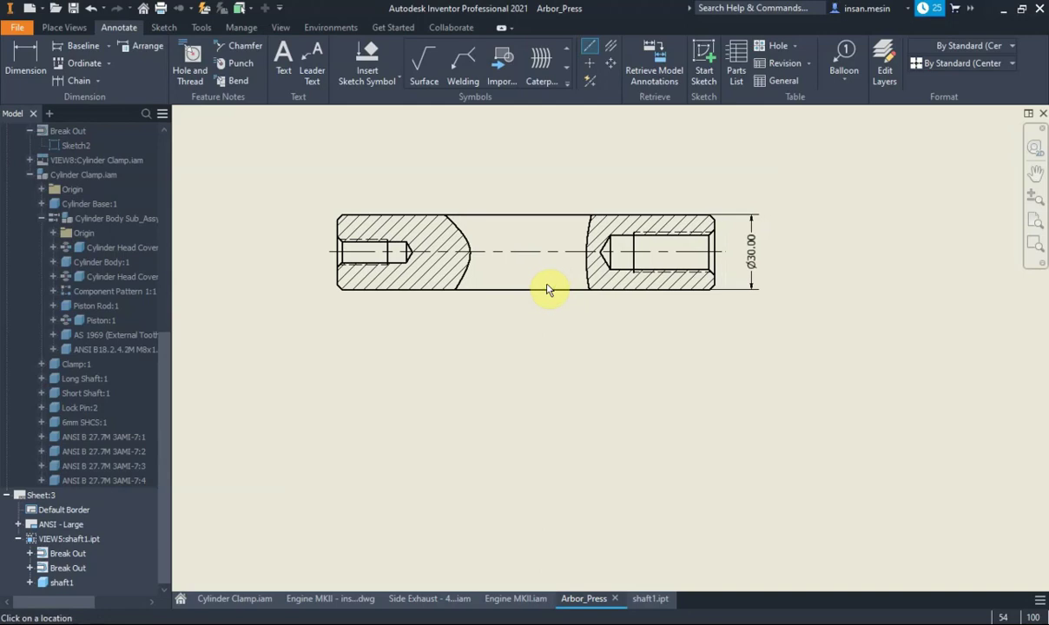
left_click(76, 27)
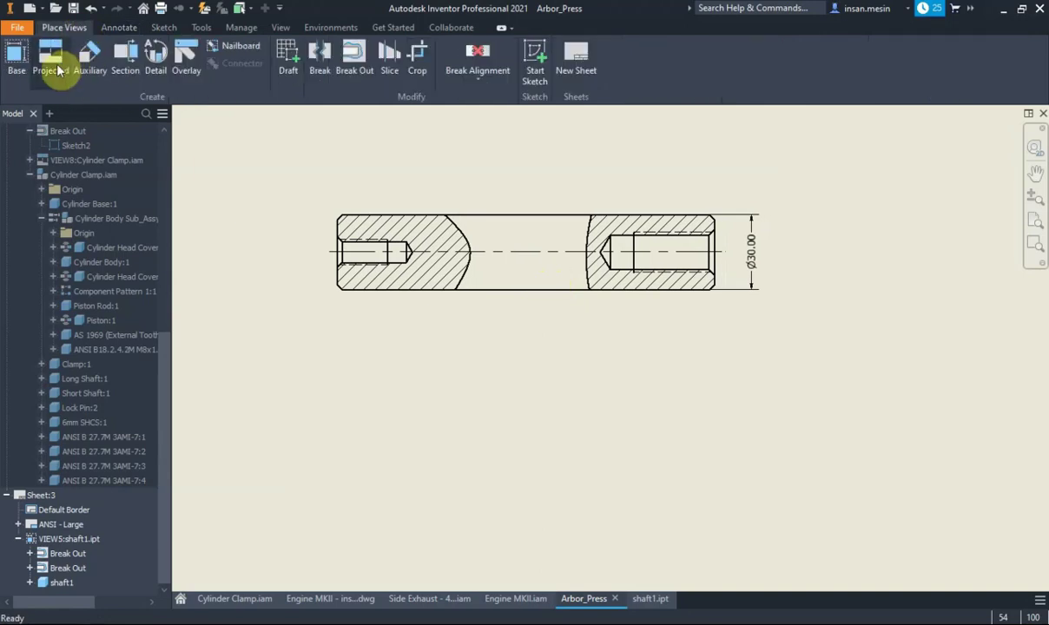
Place a base view of shaft1.ipt and move it below the sectioned shaft
left_click(14, 61)
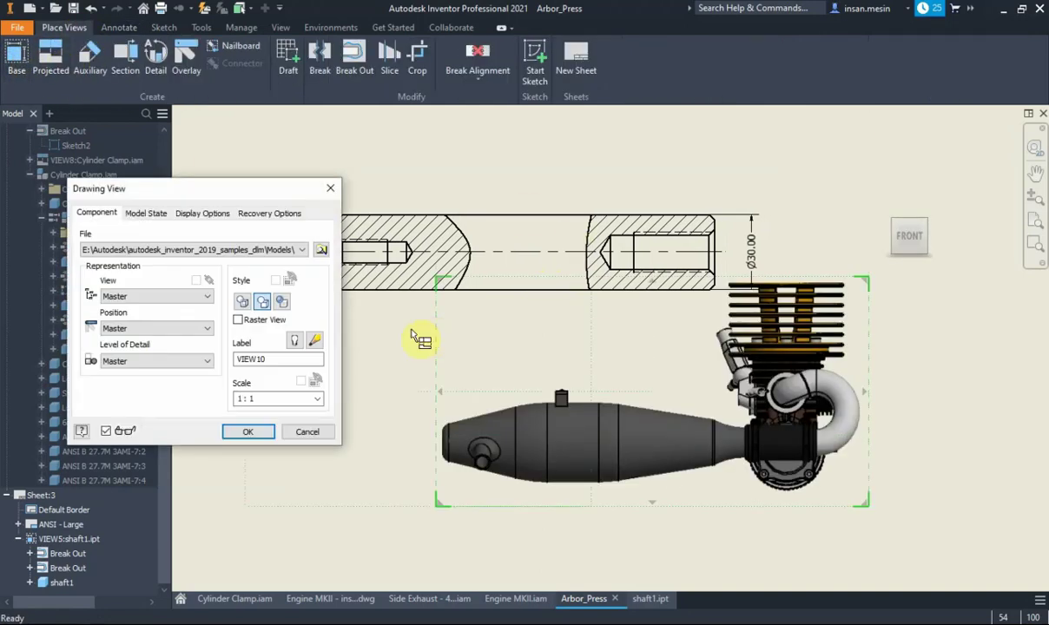
left_click(276, 247)
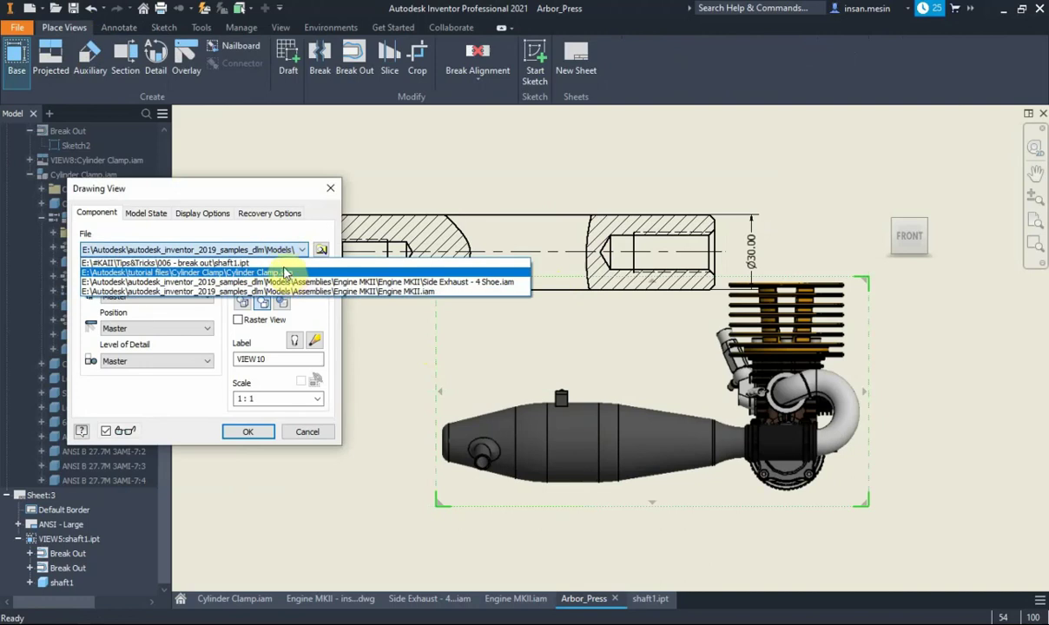
left_click(285, 262)
left_click(254, 432)
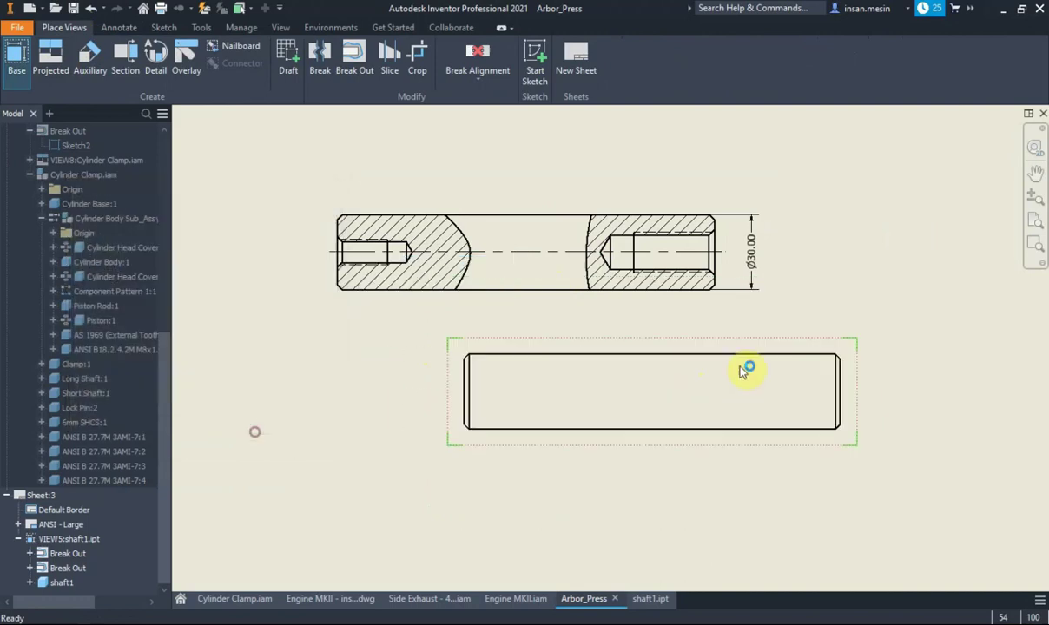
left_click_drag(742, 351, 622, 411)
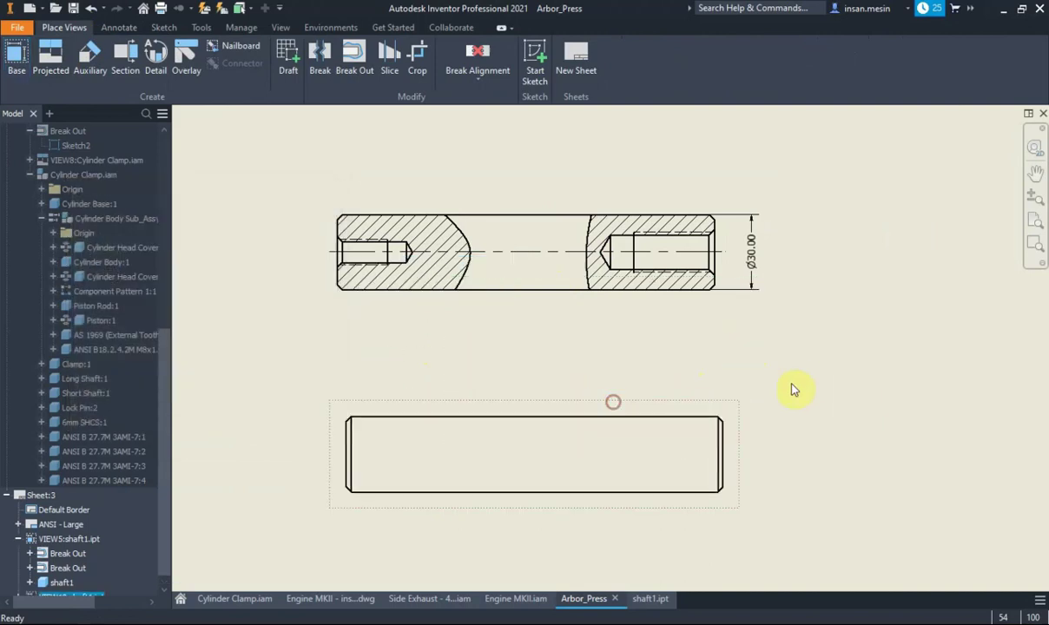
middle_click_drag(791, 389, 838, 320)
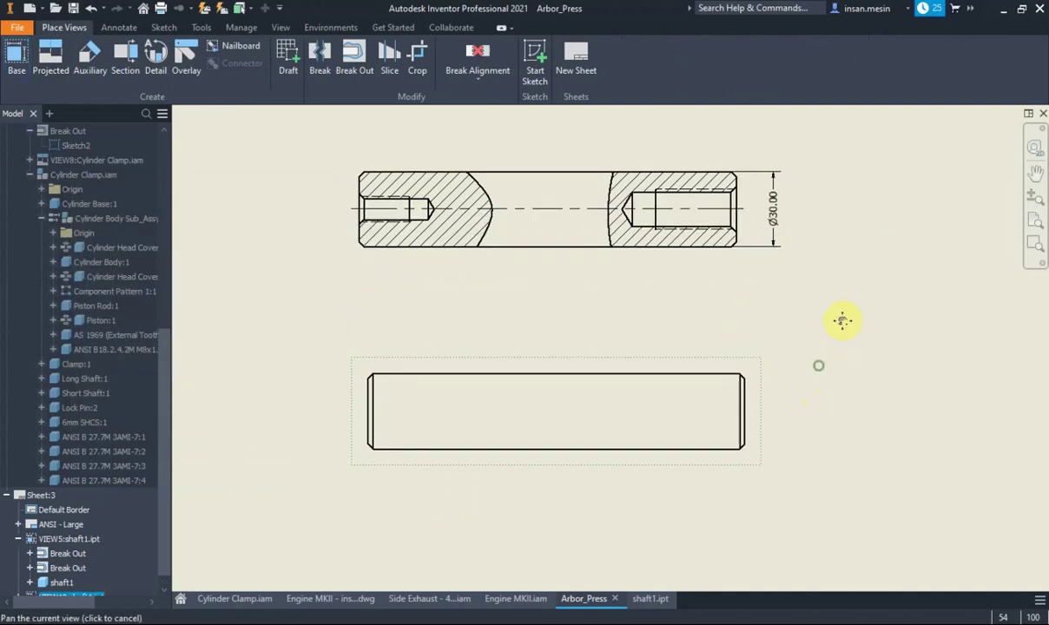
Sketch a rectangle enclosing the whole lower shaft view
left_click(537, 57)
left_click(169, 59)
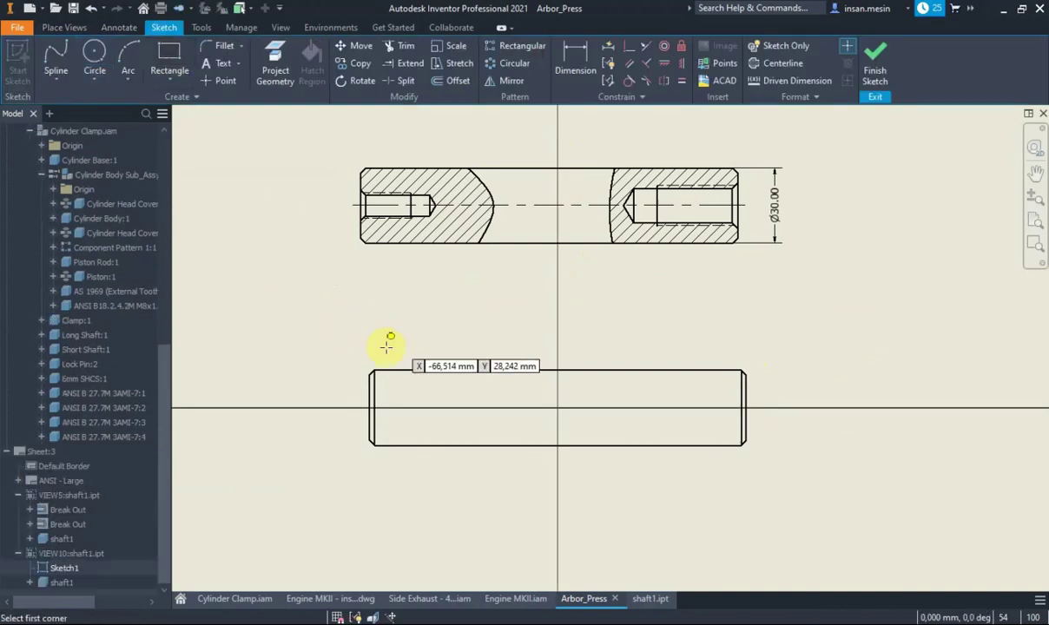
left_click(326, 334)
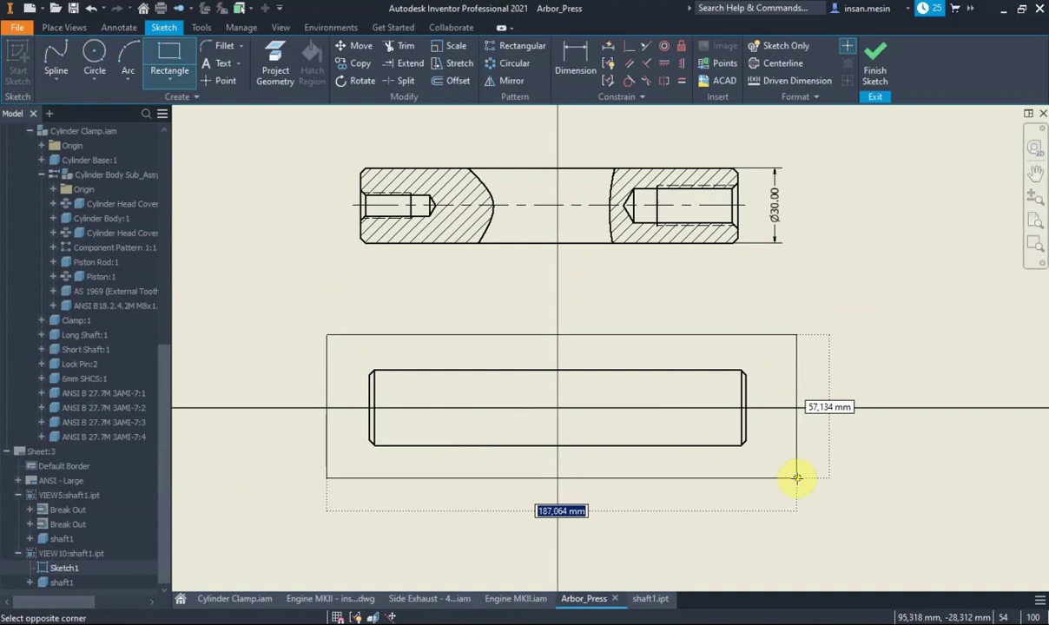
left_click(796, 478)
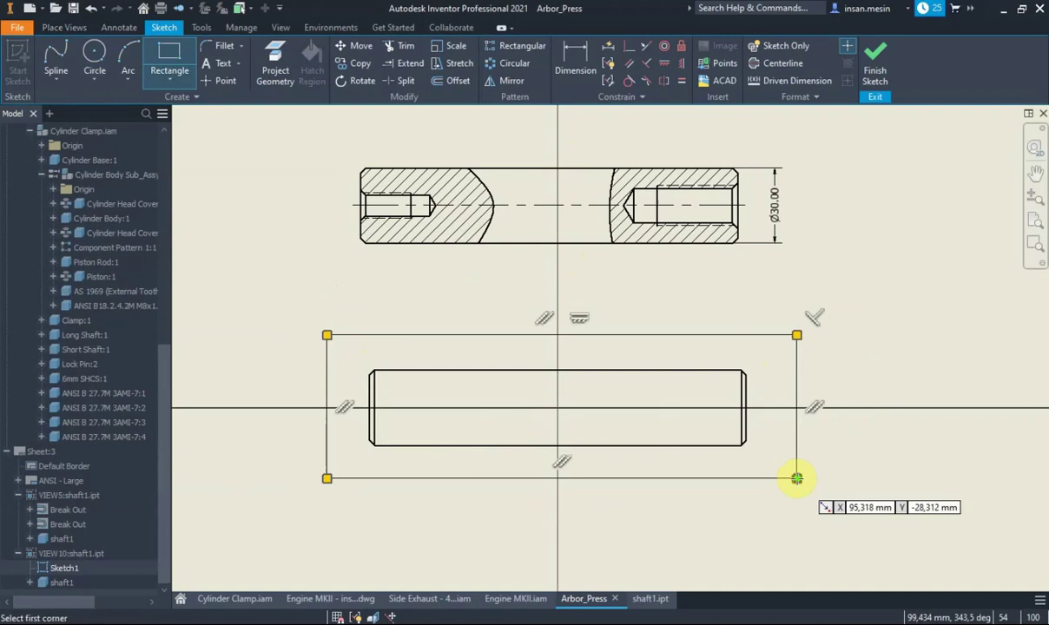
left_click(875, 70)
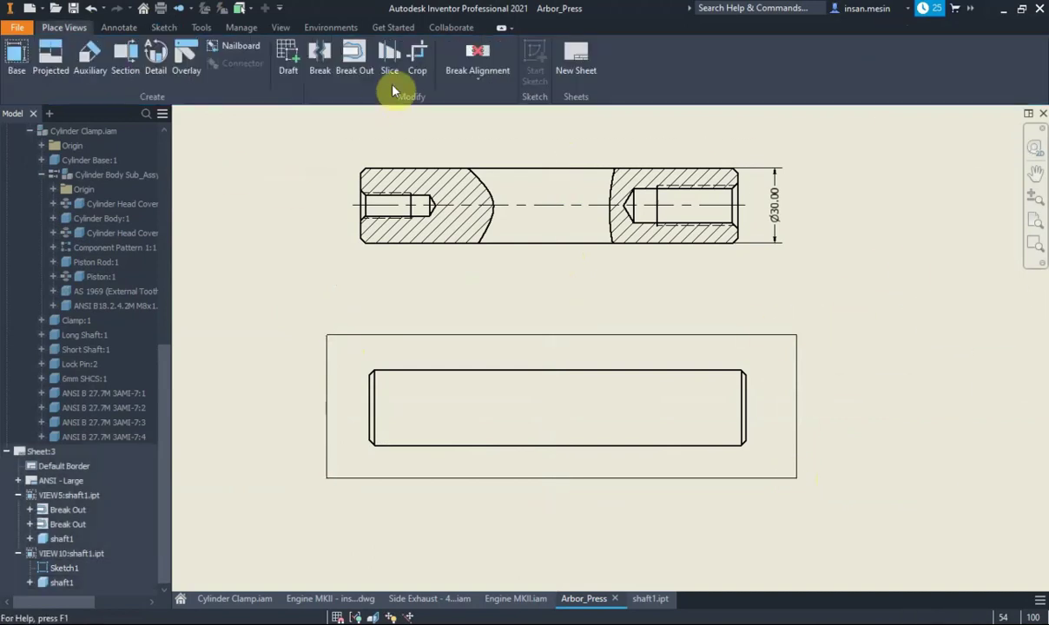
Break out the lower view to the shaft's top edge, hatching its full length
left_click(355, 56)
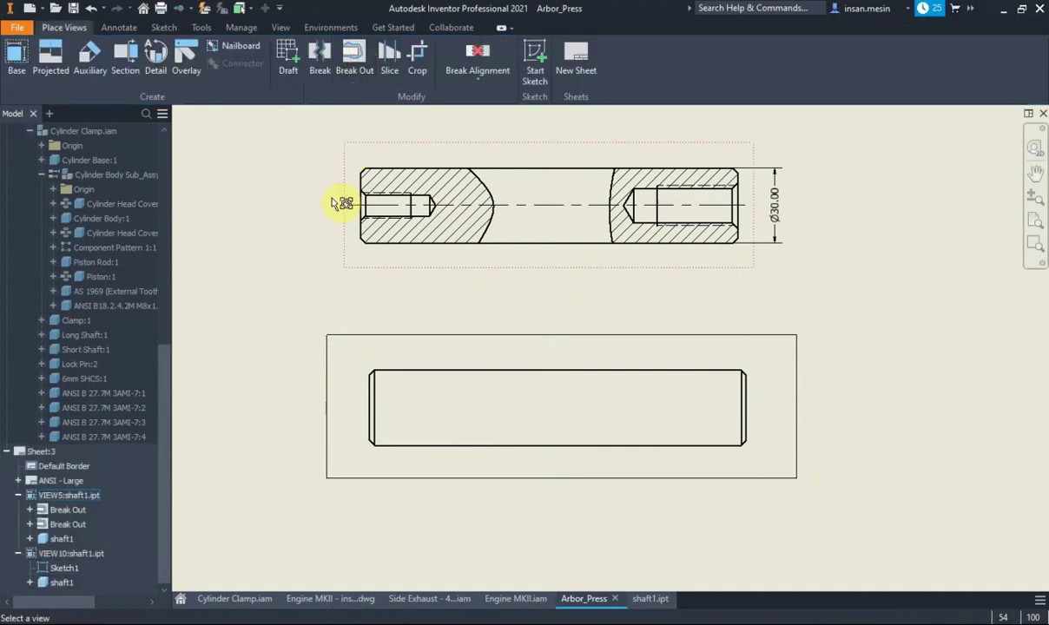
left_click(377, 354)
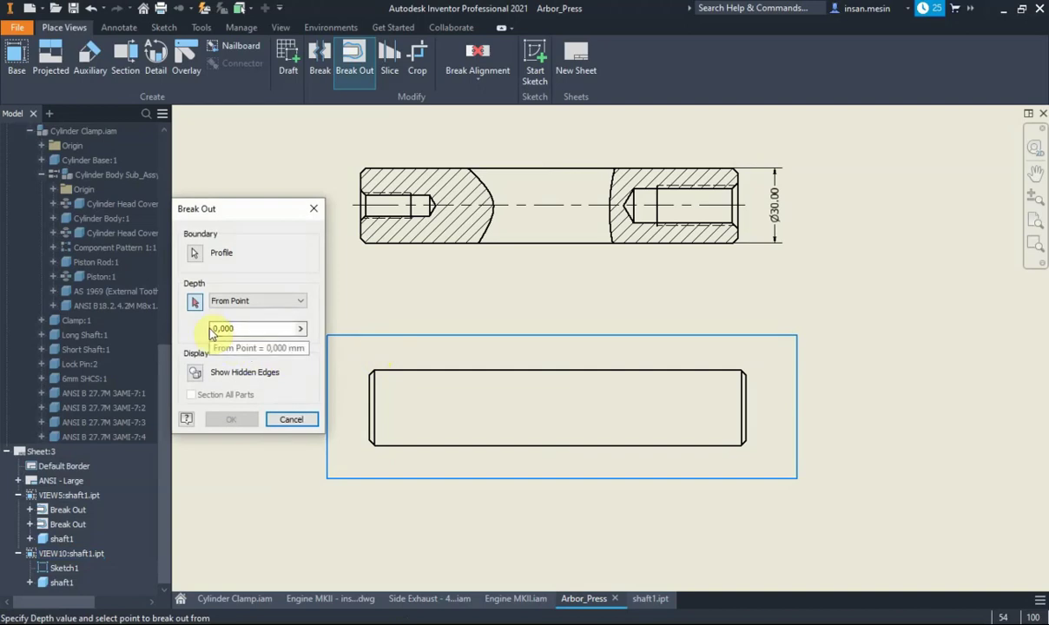
left_click(410, 371)
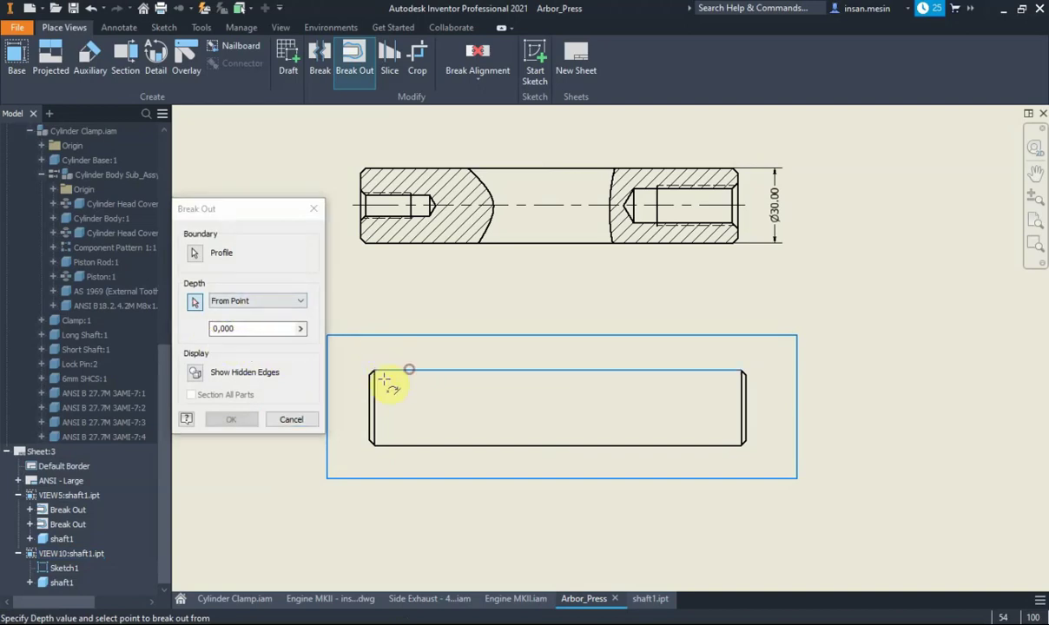
left_click(250, 420)
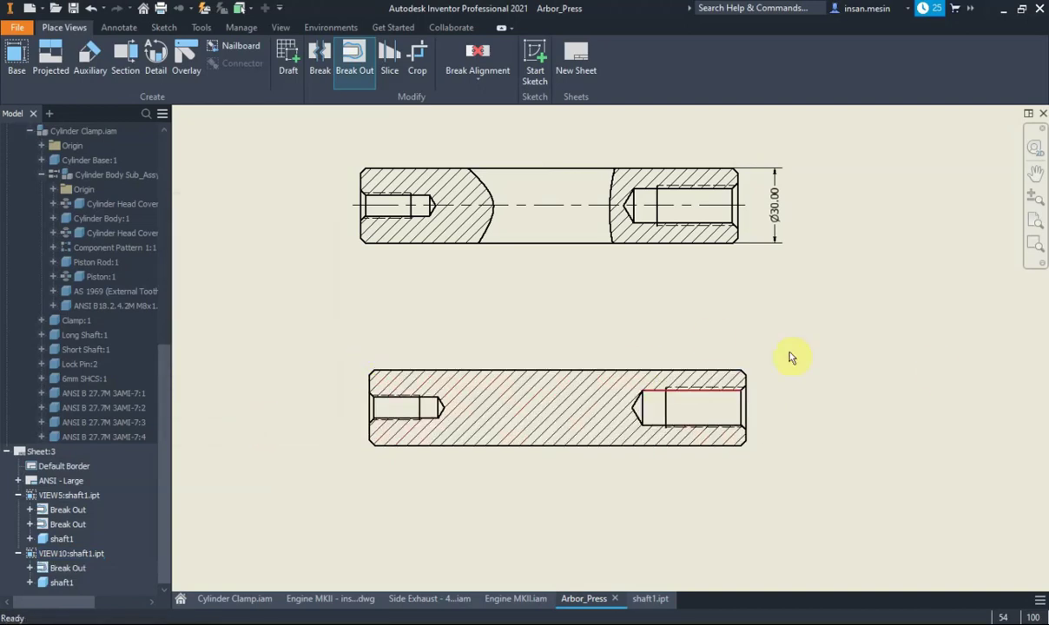
scroll(697, 340, "down", 3)
scroll(697, 338, "up", 4)
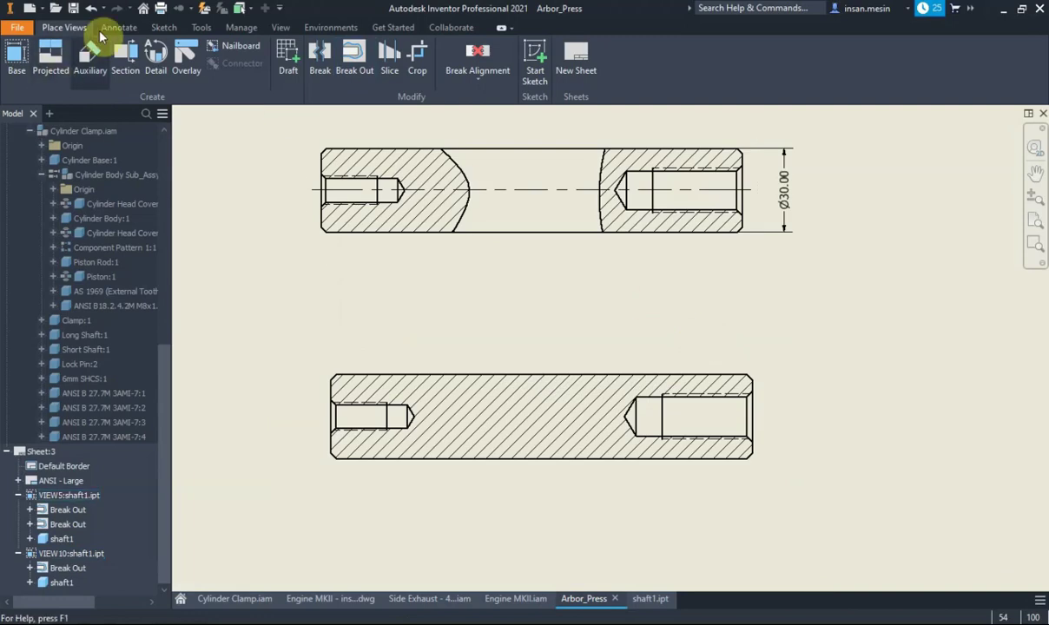
Dimension the lower shaft between its top and bottom edges as Ø30.00, placed at right
left_click(116, 27)
key("d")
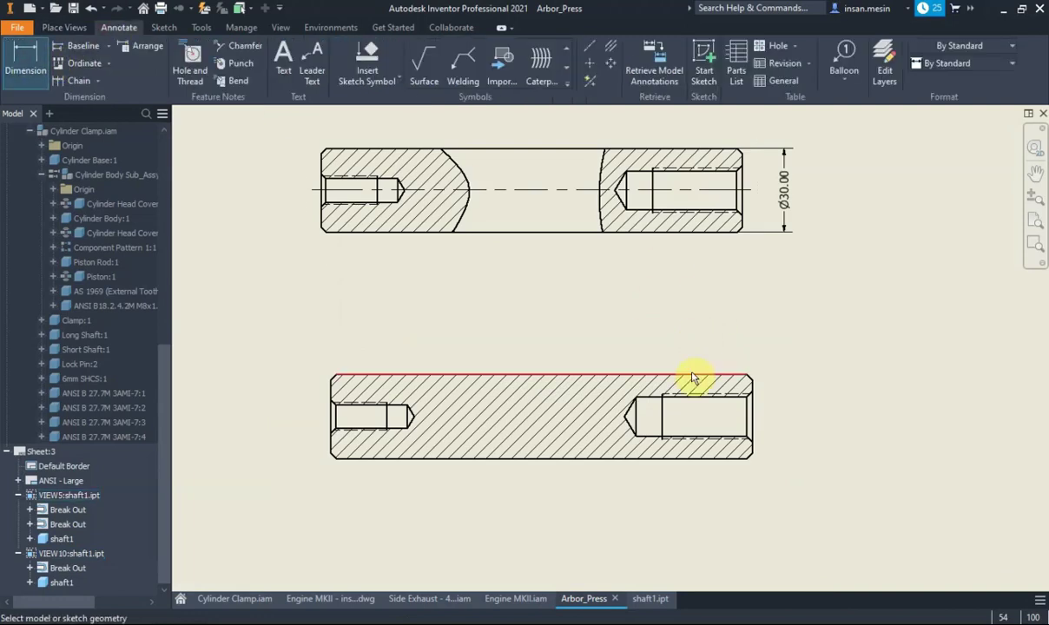
left_click(695, 375)
left_click(729, 457)
left_click(806, 334)
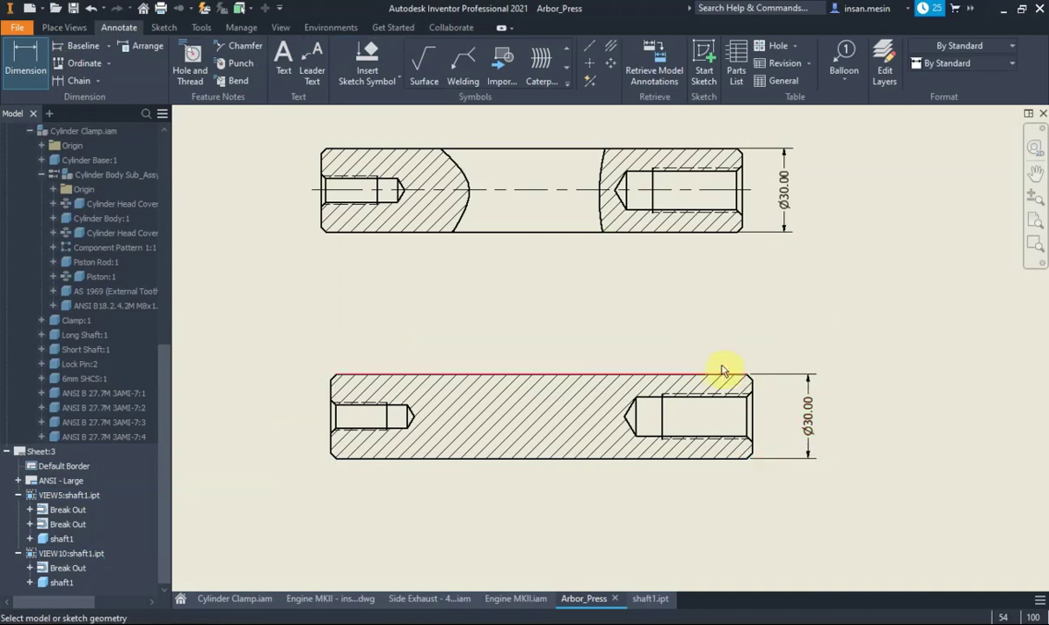
scroll(719, 372, "up", 2)
scroll(720, 371, "up", 3)
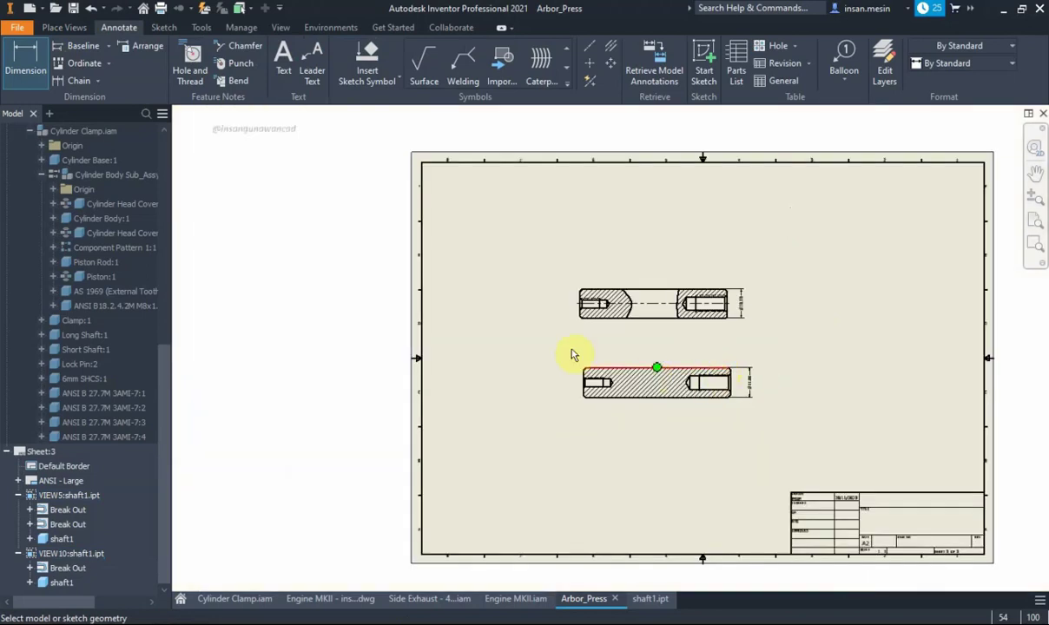
left_click(64, 27)
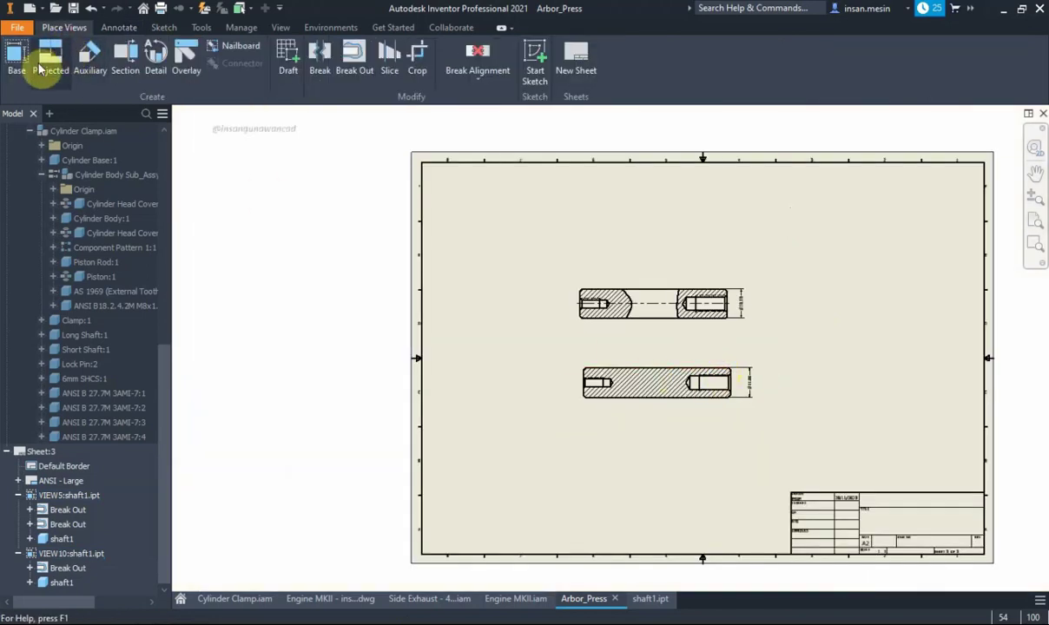
Project an isometric view from the upper shaft view and move it to mid-right
left_click(50, 56)
left_click(584, 291)
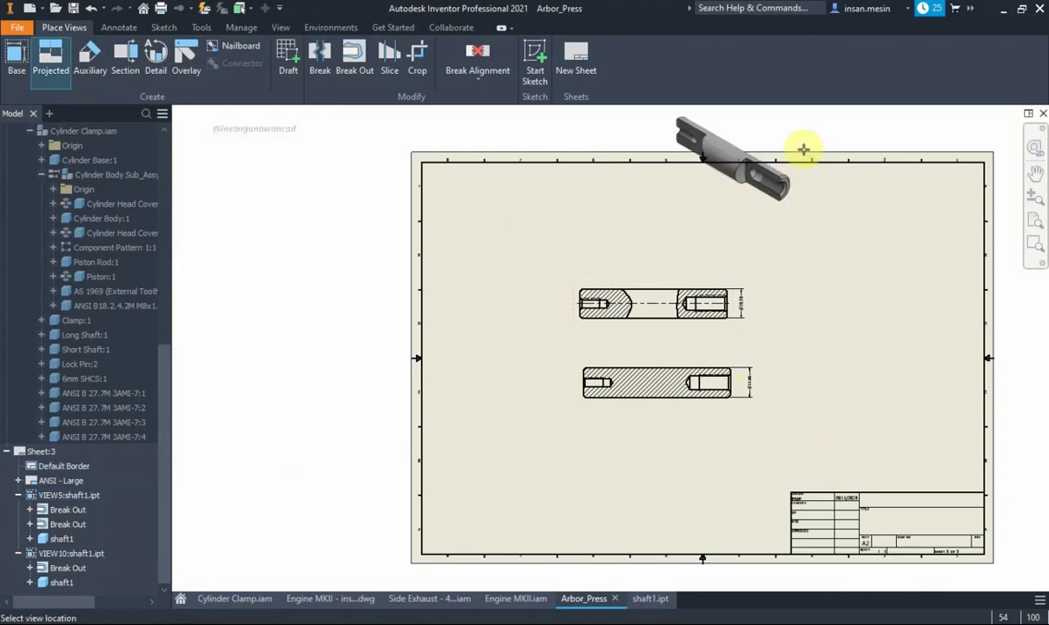
left_click(852, 169)
right_click(855, 184)
left_click(889, 199)
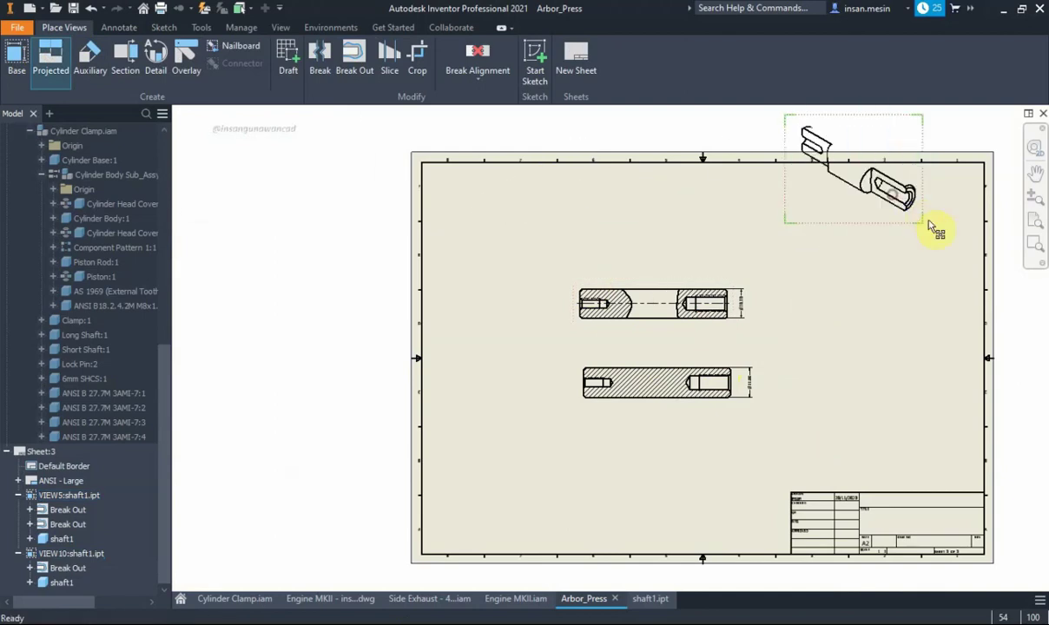
left_click_drag(916, 175, 915, 288)
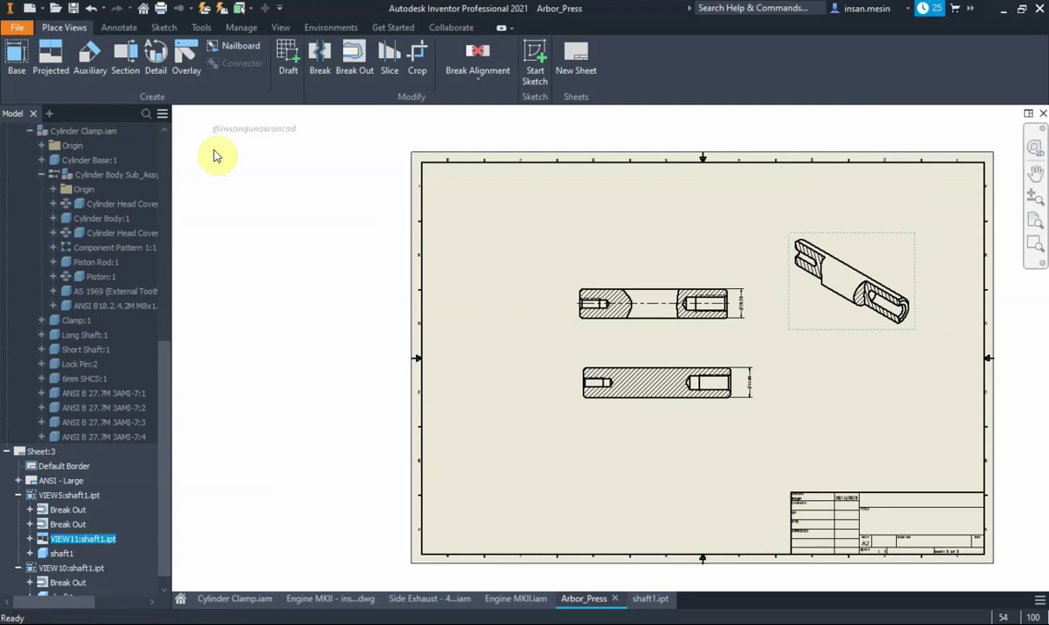
Project a second isometric view from the lower shaft view and place it at lower right
left_click(50, 56)
left_click(608, 387)
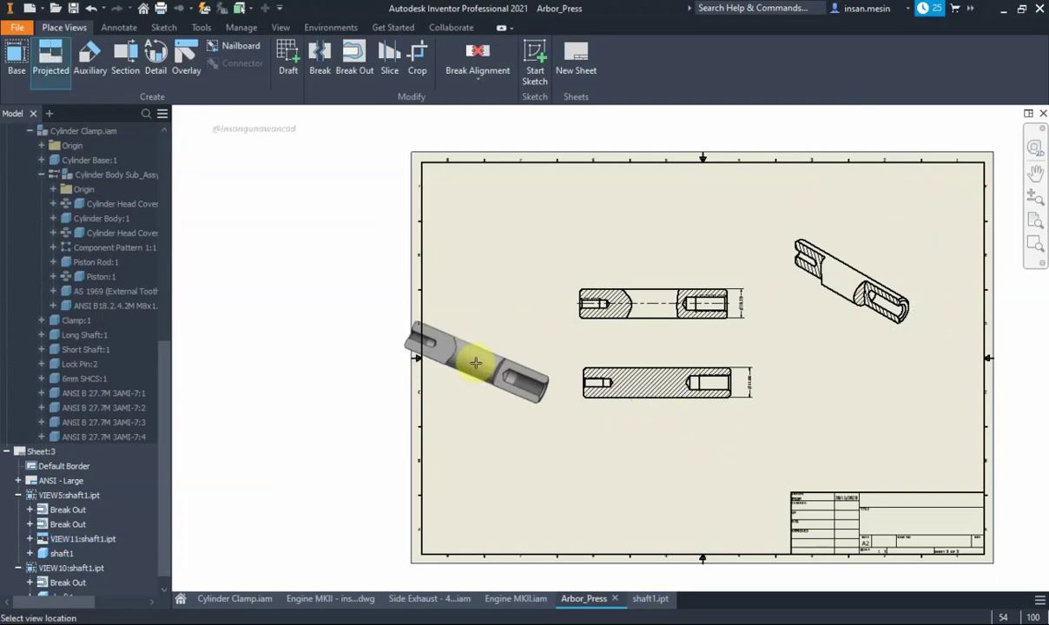
key("Escape")
left_click(647, 360)
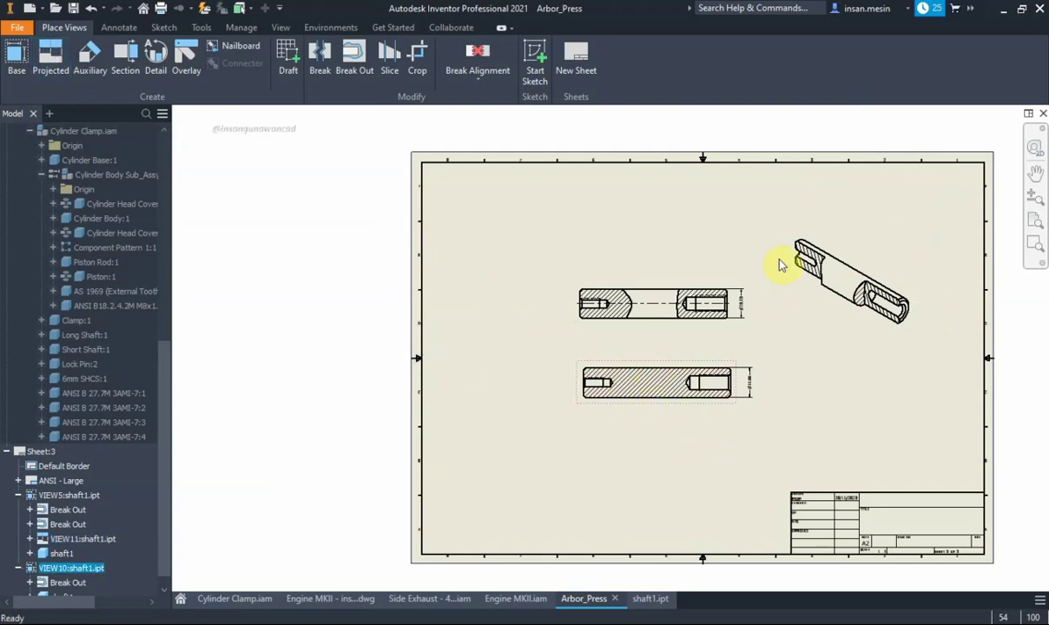
left_click(89, 57)
left_click(51, 56)
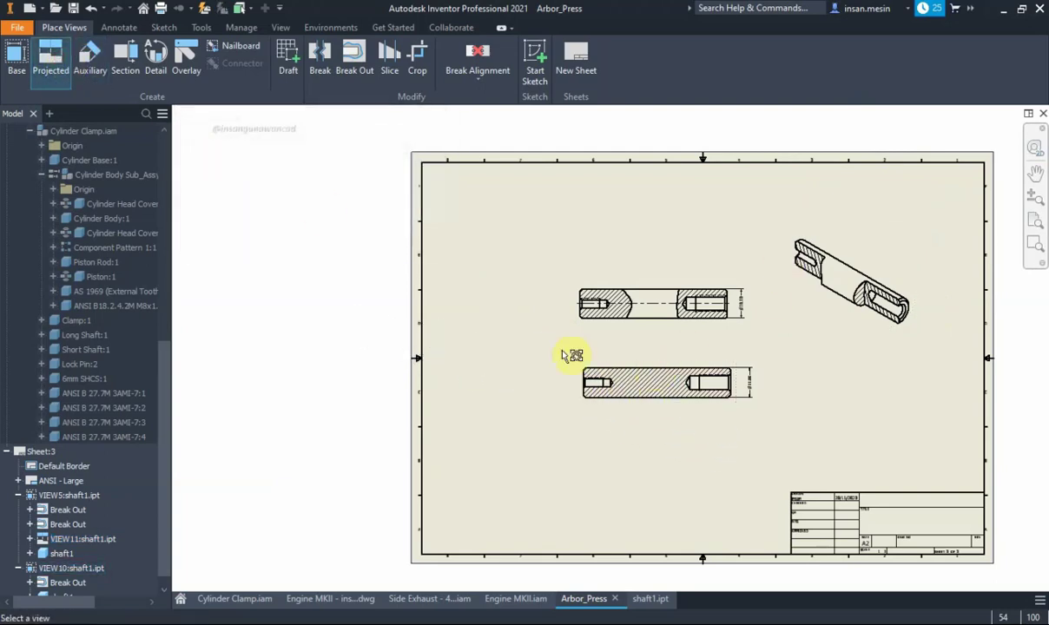
left_click(686, 375)
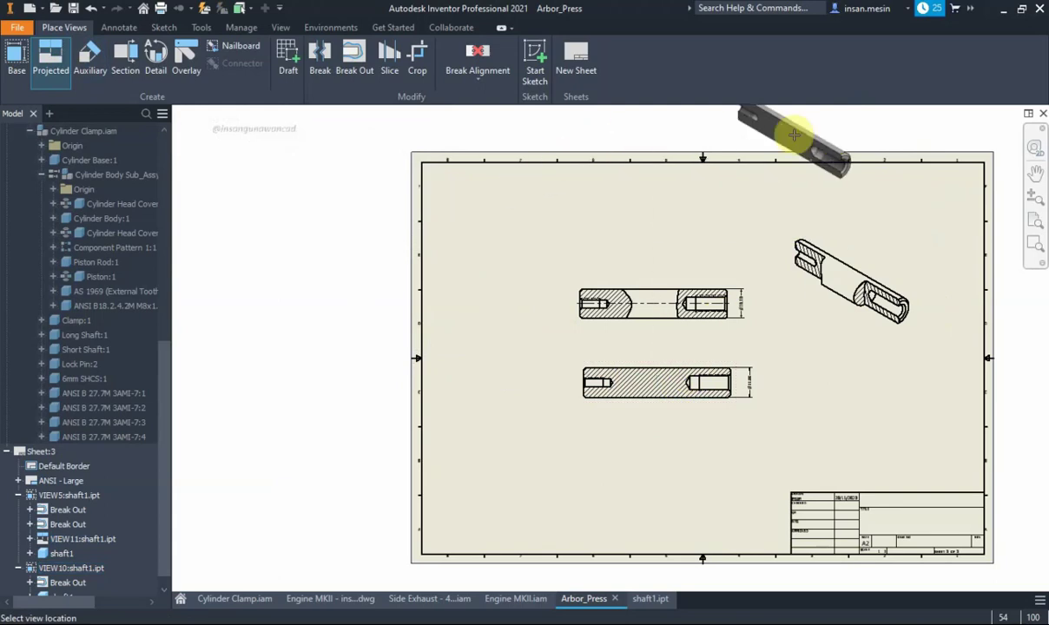
left_click(824, 137)
right_click(846, 143)
left_click(884, 141)
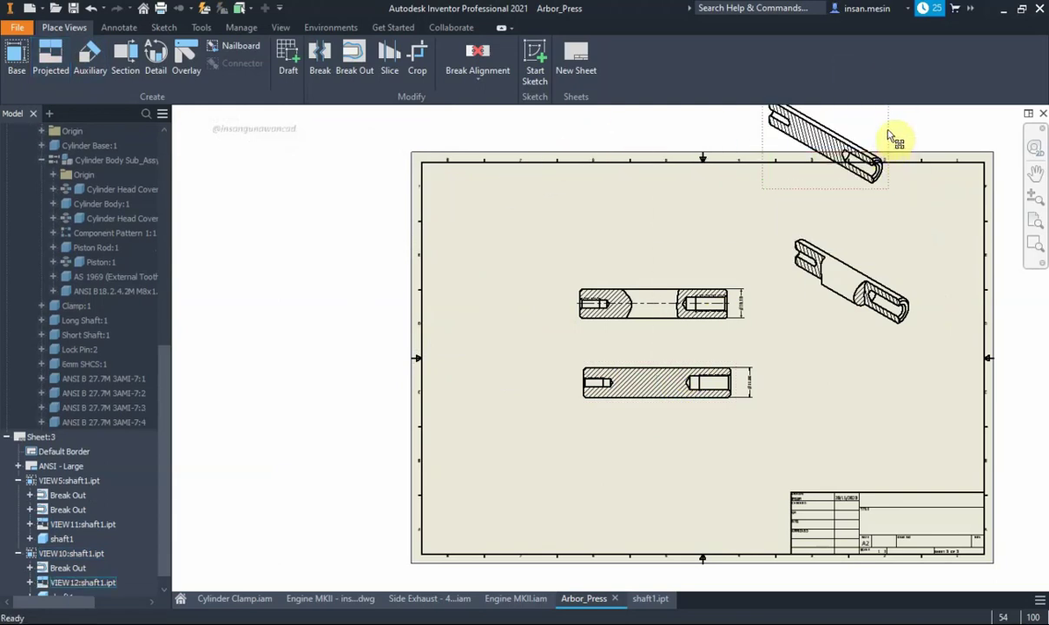
left_click_drag(895, 139, 927, 367)
scroll(922, 373, "up", 3)
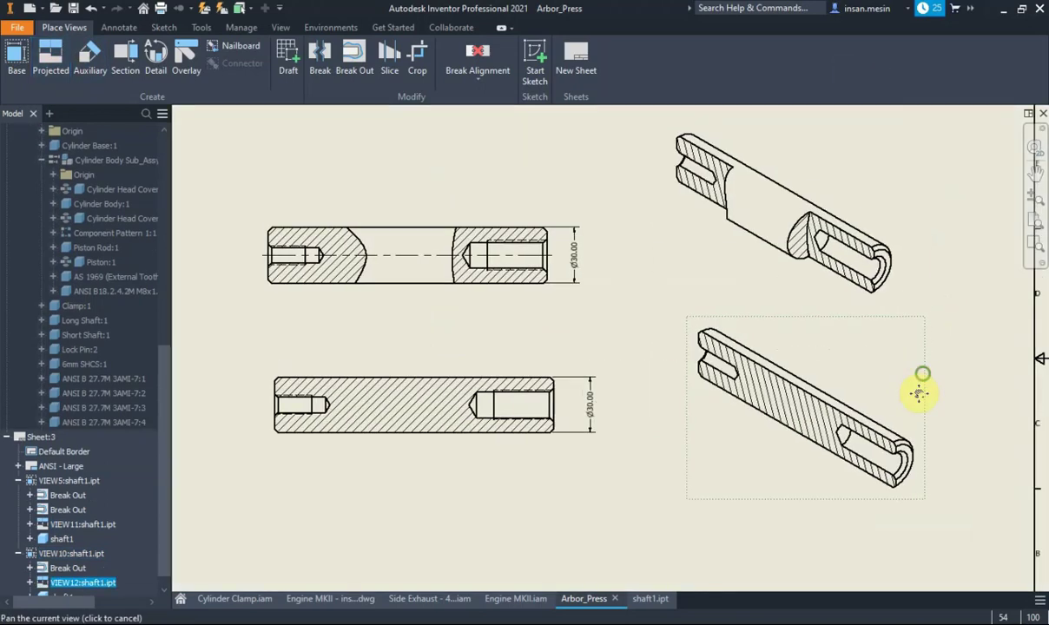
middle_click_drag(918, 394, 916, 406)
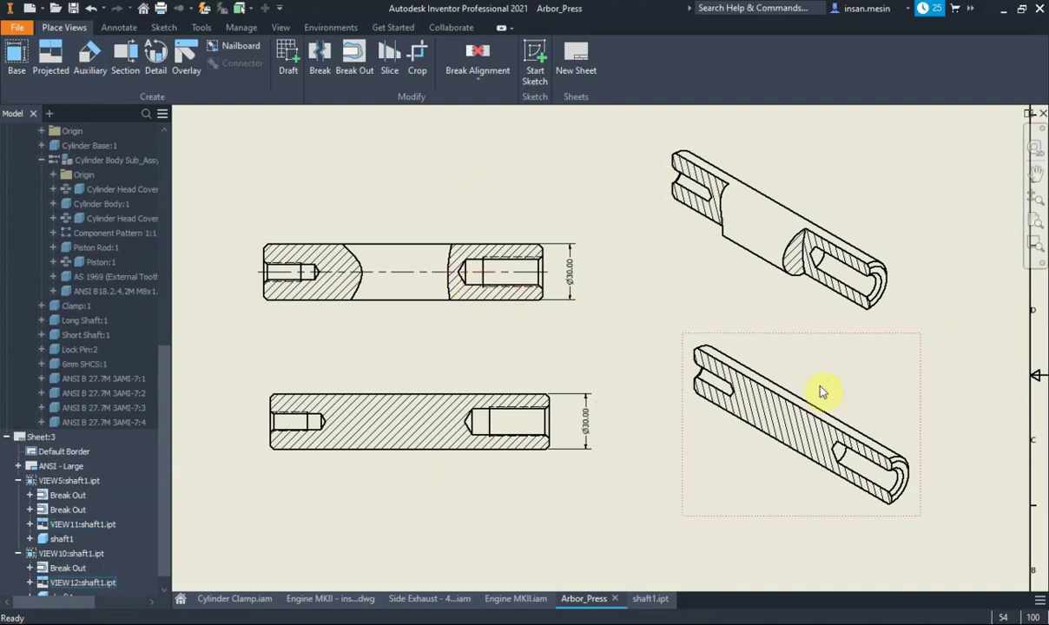
Change the lower-right isometric view VIEW12 to the Shaded style
double_click(754, 392)
left_click(281, 300)
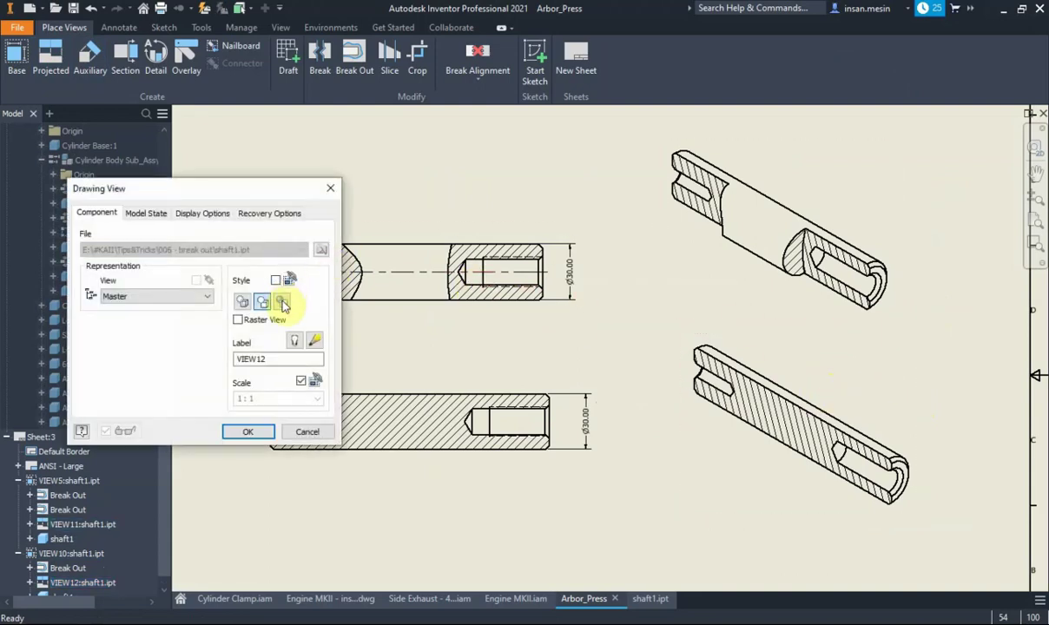
left_click(191, 214)
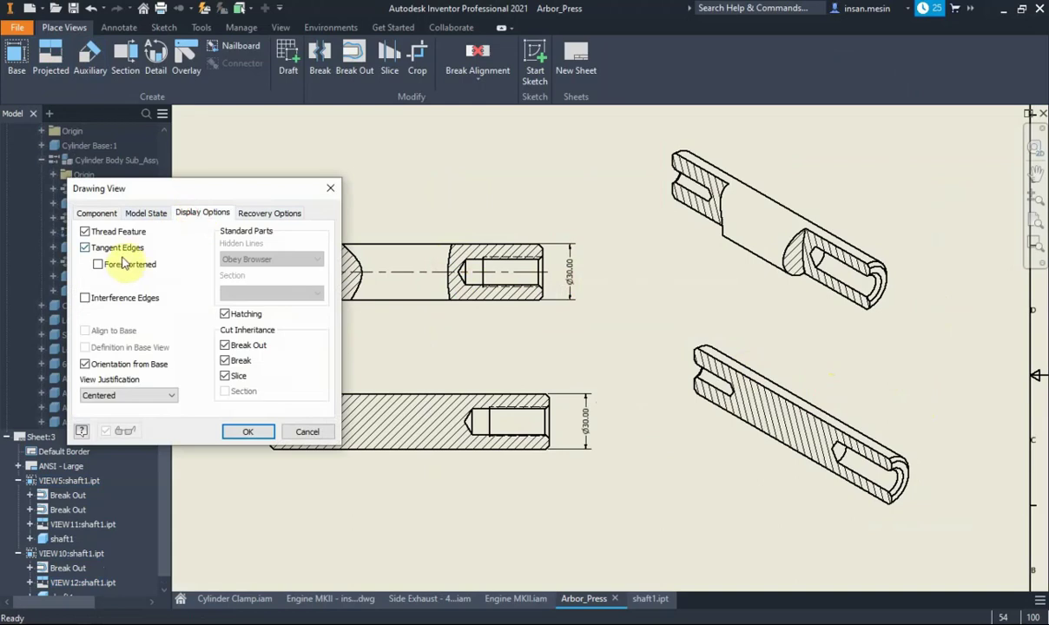
left_click(248, 434)
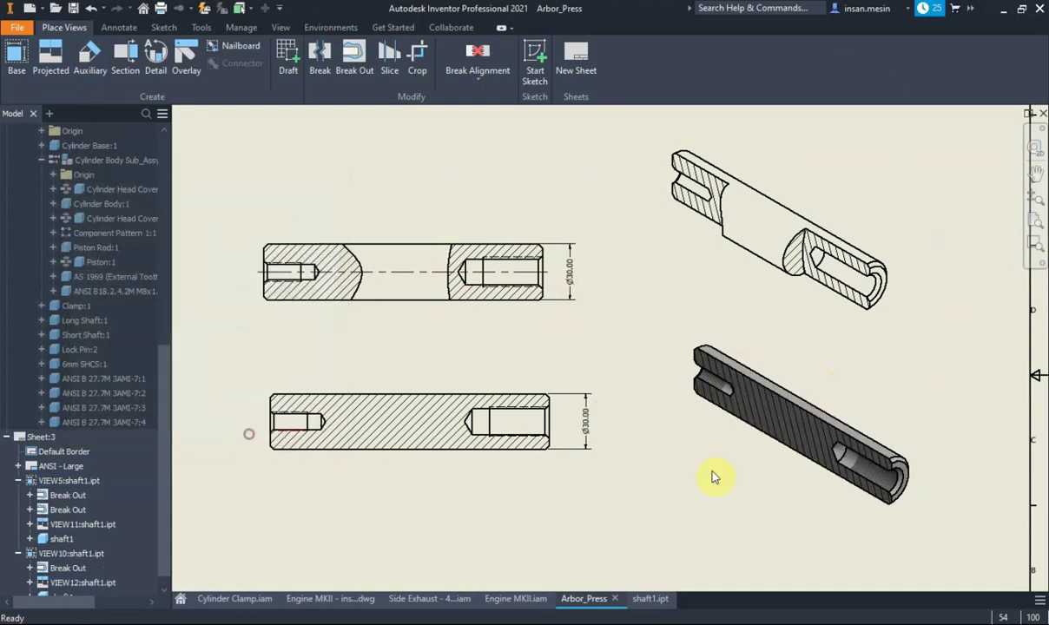
scroll(906, 480, "up", 5)
scroll(874, 443, "down", 3)
scroll(874, 442, "down", 2)
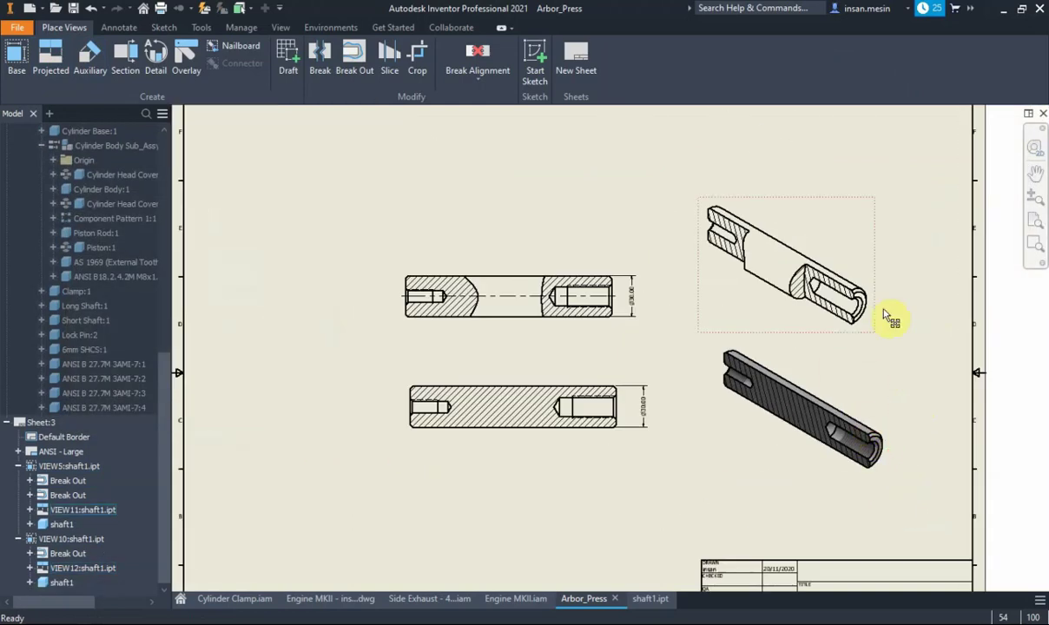
middle_click_drag(874, 306, 820, 271)
left_click_drag(808, 228, 781, 222)
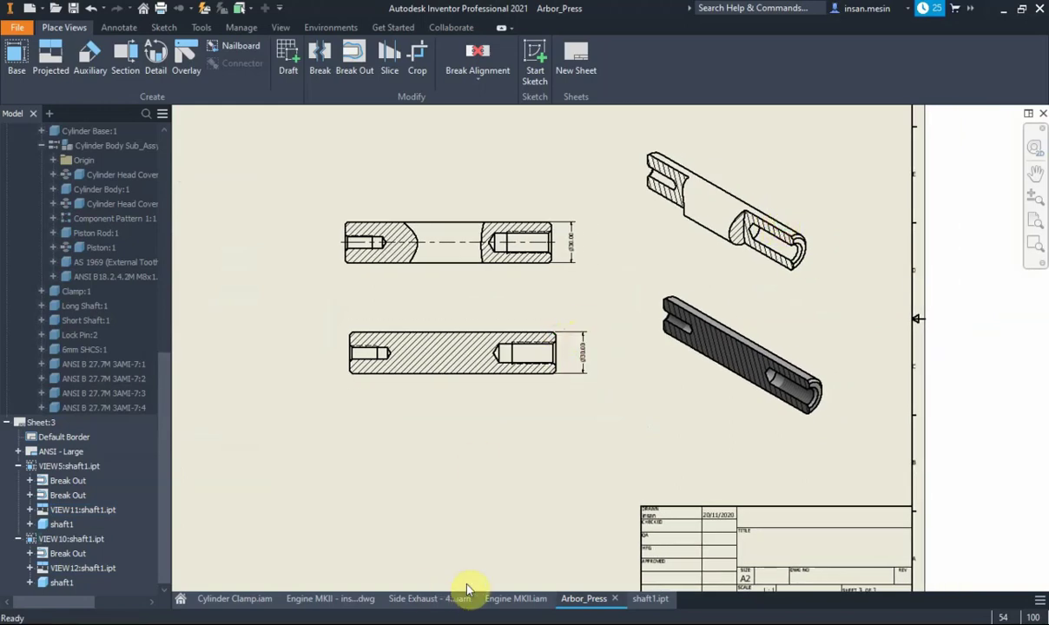
key("alt+Tab")
key("alt+Tab")
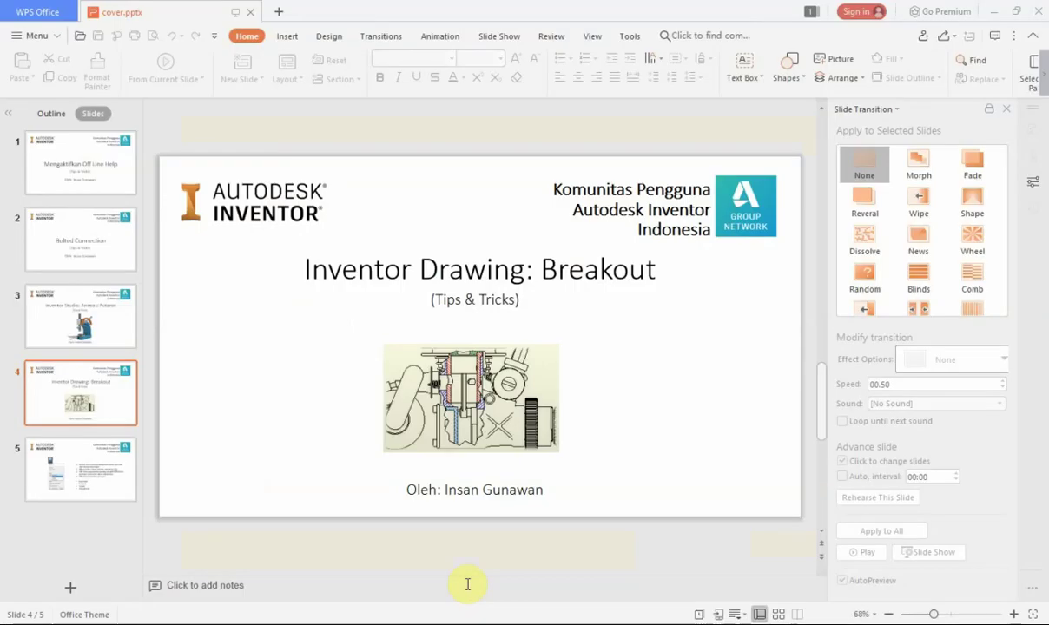
key("alt+Tab")
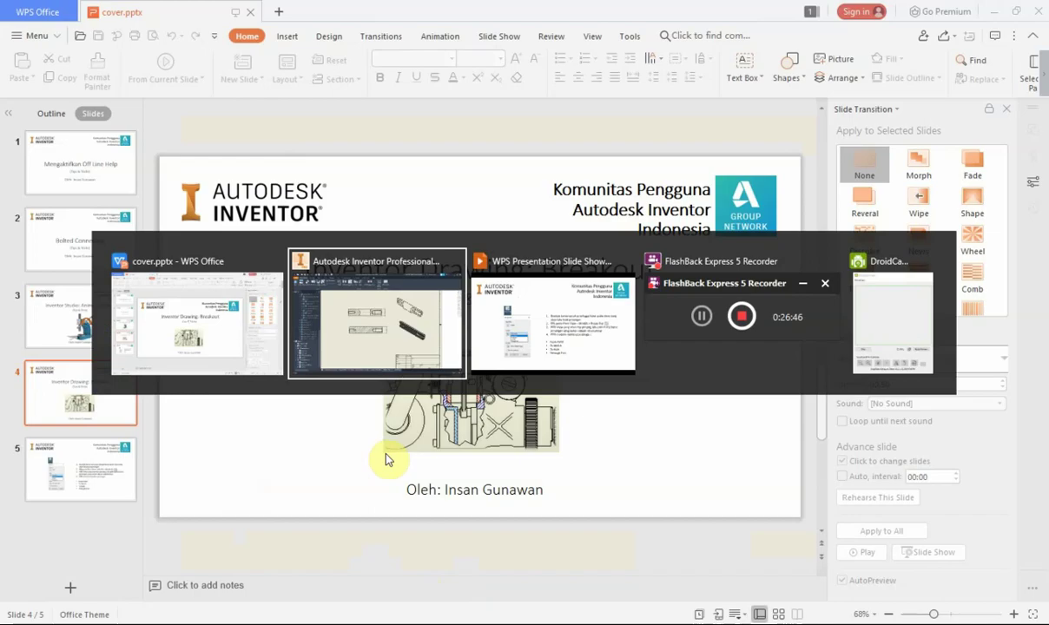
key("alt+Tab")
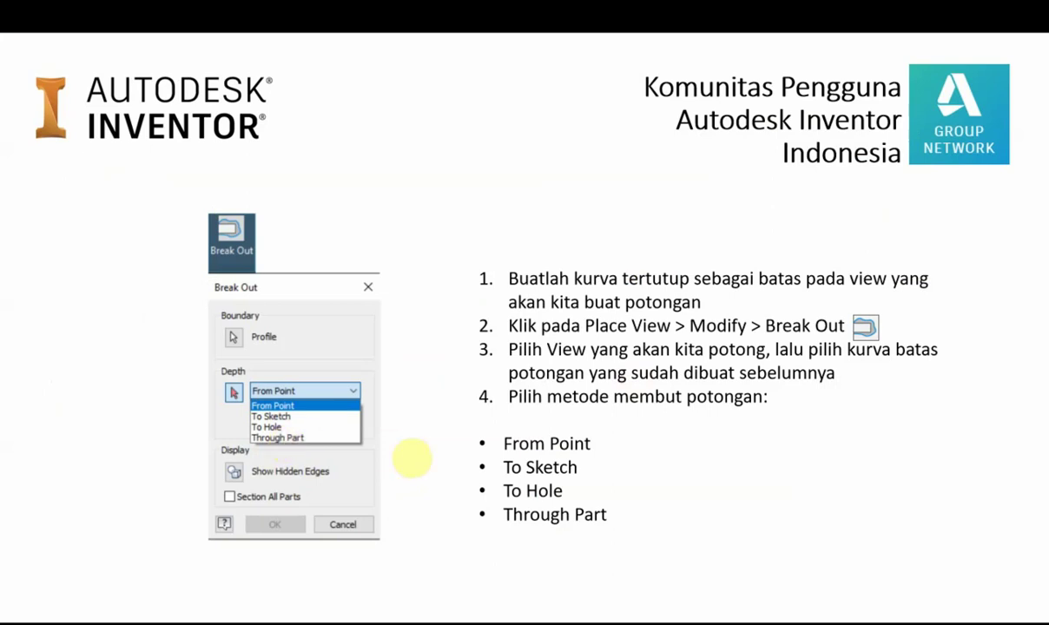
mouse_move(645, 432)
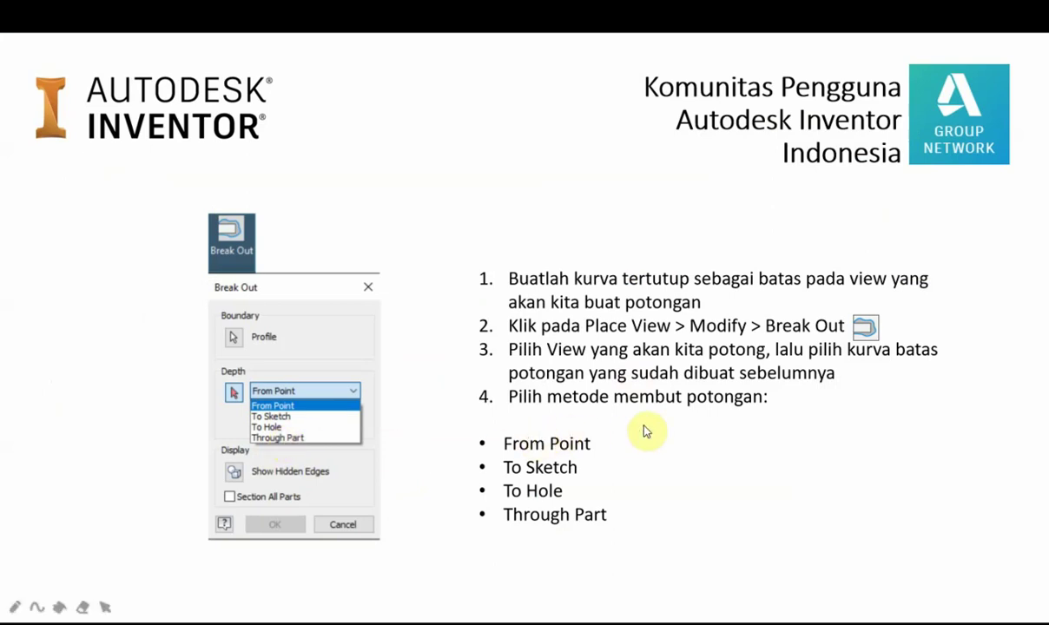
key("alt+Tab")
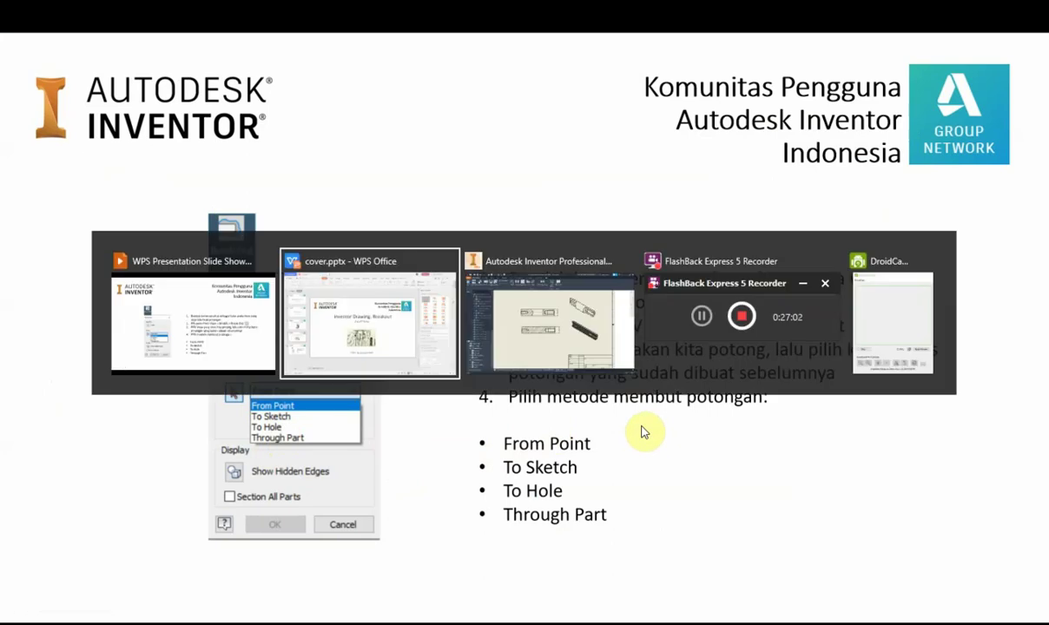
key("alt+Tab")
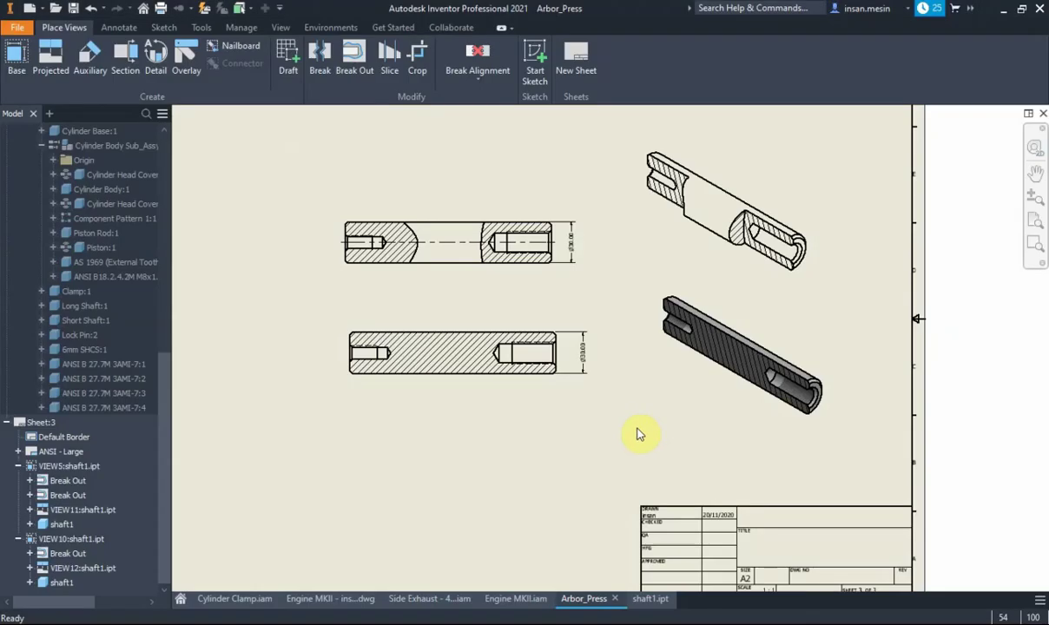
Browse the Engine MKII and Cylinder Clamp documents, then open Arbor_Press Sheet:2
left_click(432, 601)
left_click(332, 598)
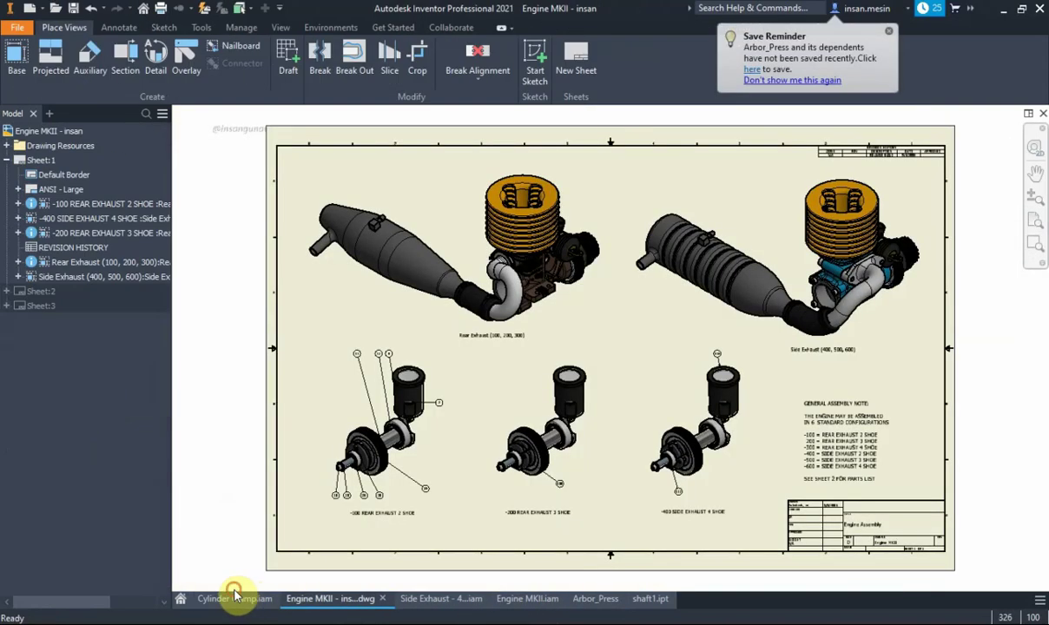
left_click(235, 599)
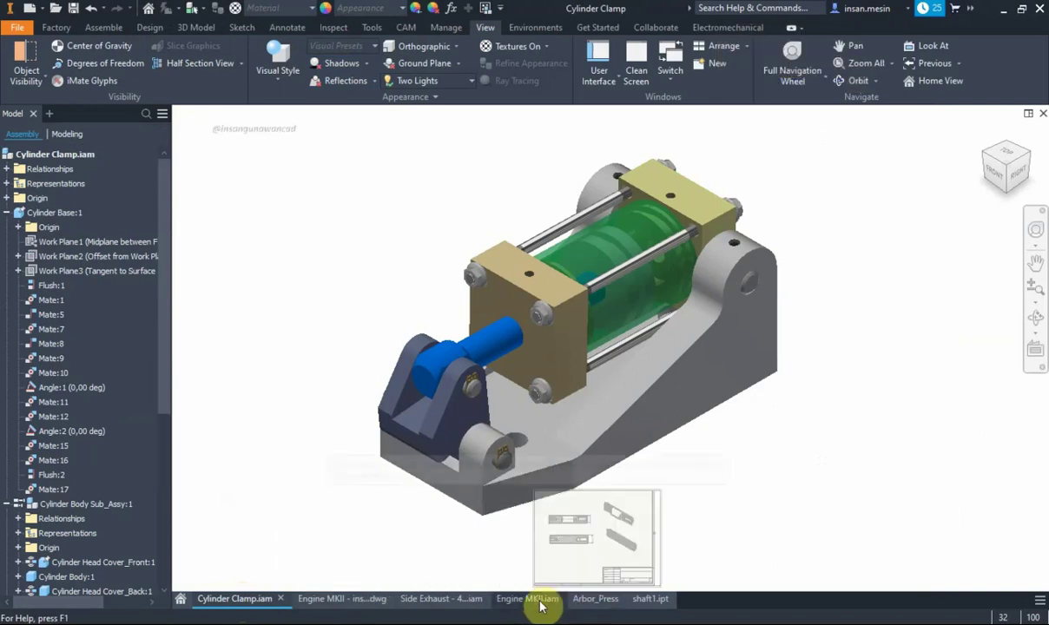
left_click(607, 599)
scroll(69, 330, "down", 5)
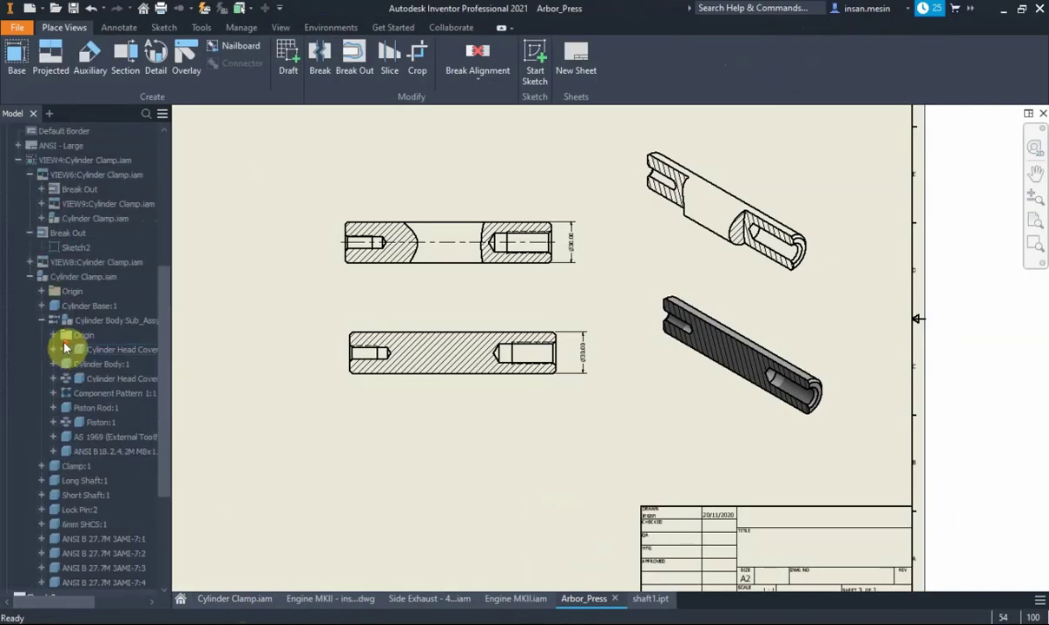
scroll(69, 295, "up", 3)
scroll(74, 269, "up", 3)
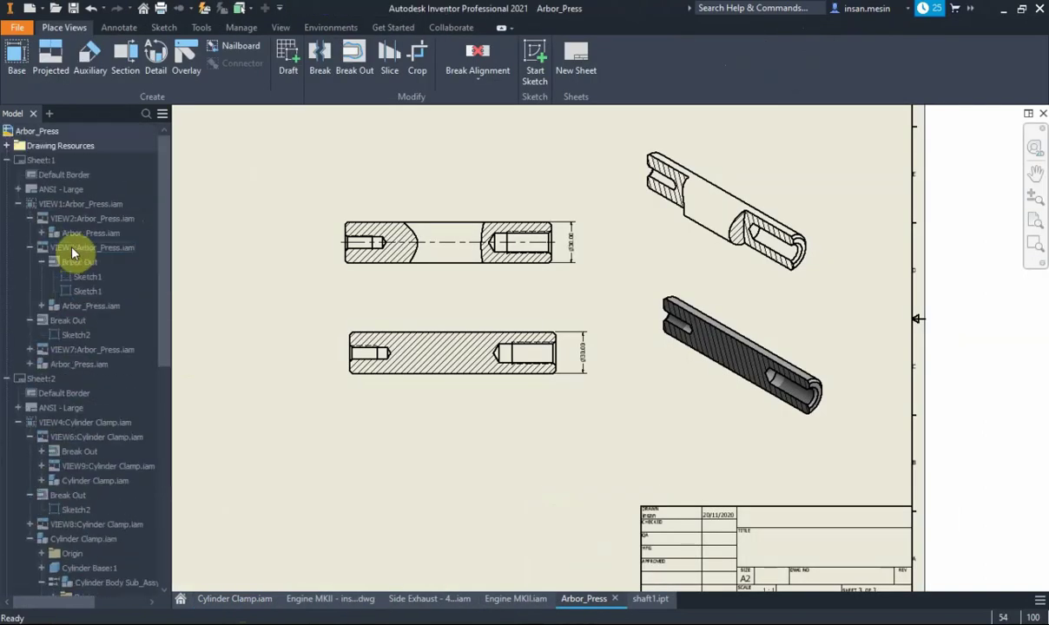
double_click(44, 379)
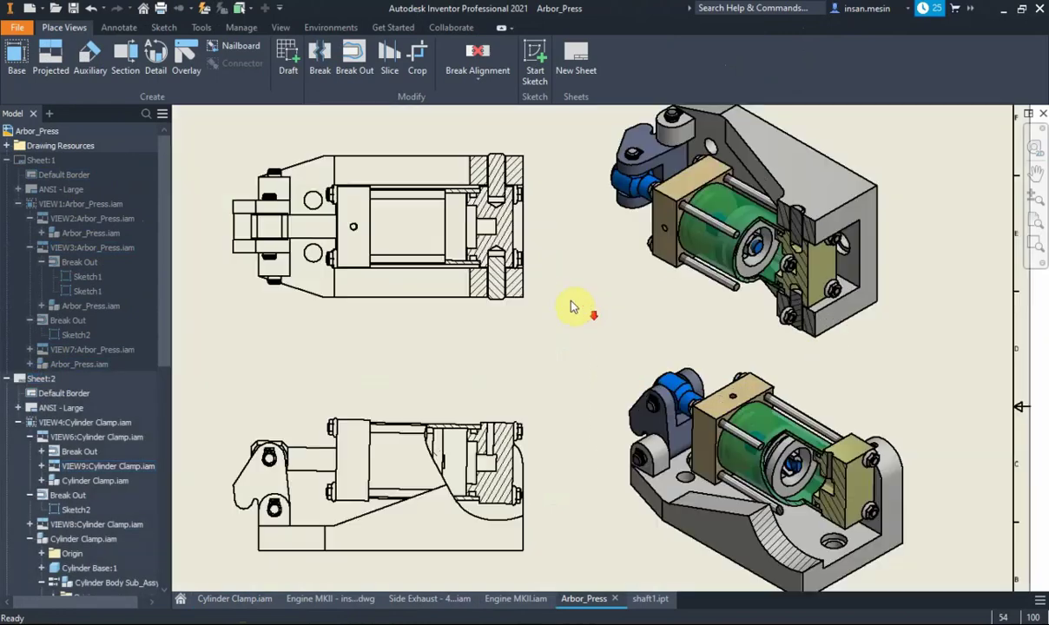
scroll(569, 304, "up", 3)
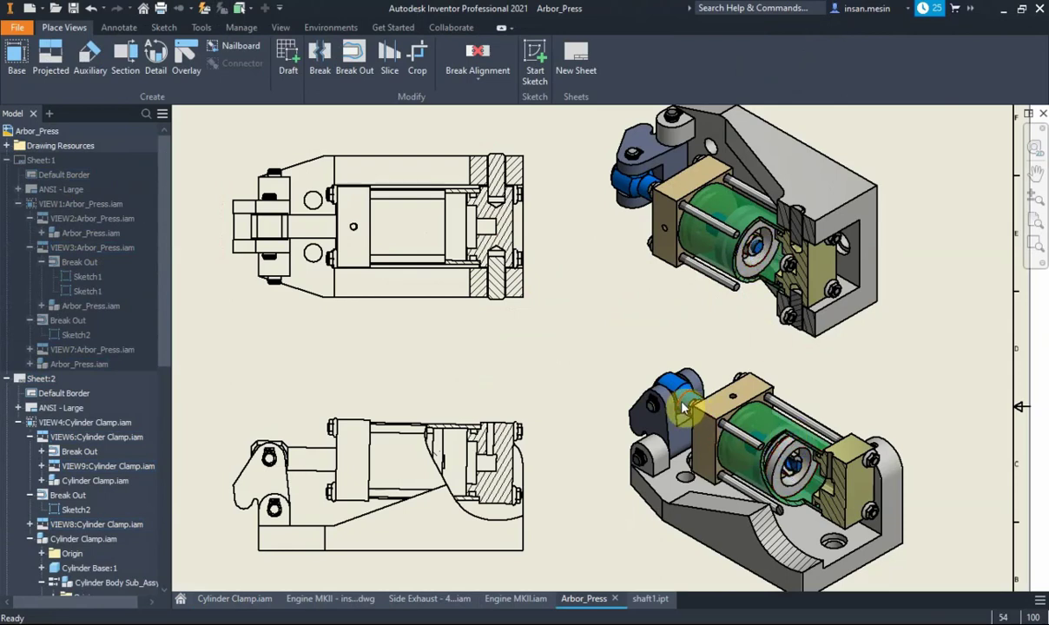
scroll(647, 378, "down", 5)
middle_click_drag(644, 374, 660, 352)
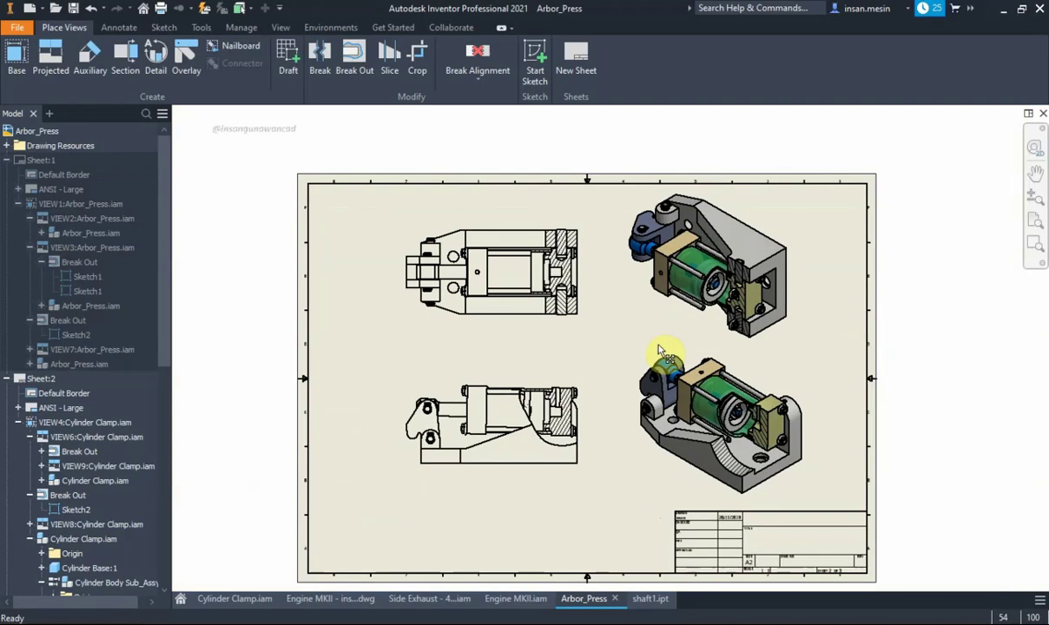
Bring up the WPS slide show on its 'Inventor Drawing: Breakout (Tips & Tricks)' title slide
key("alt+Tab")
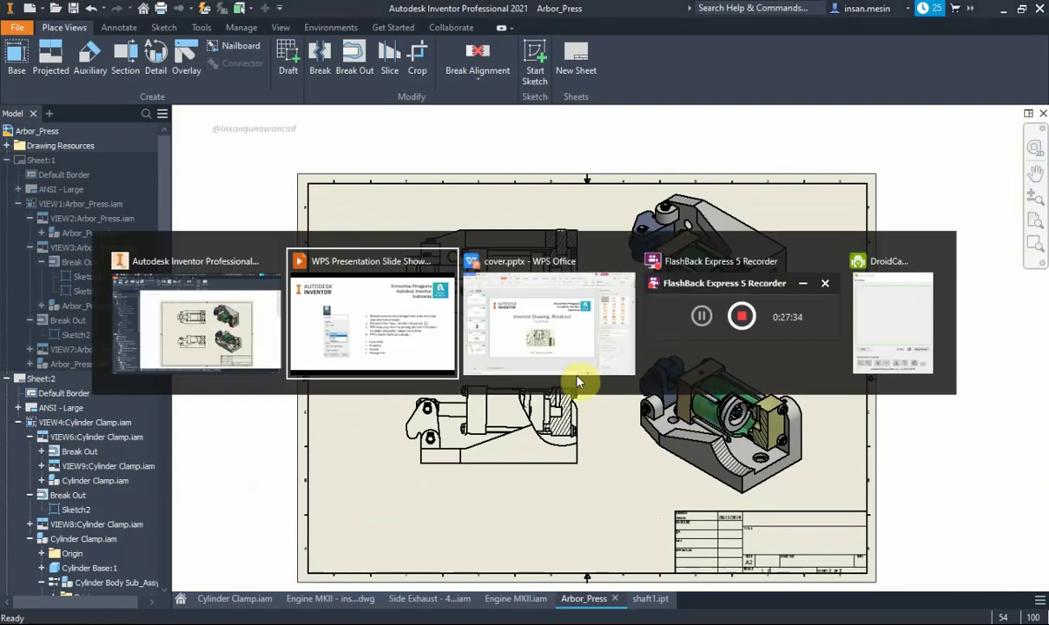
key("alt+Tab")
left_click(416, 347)
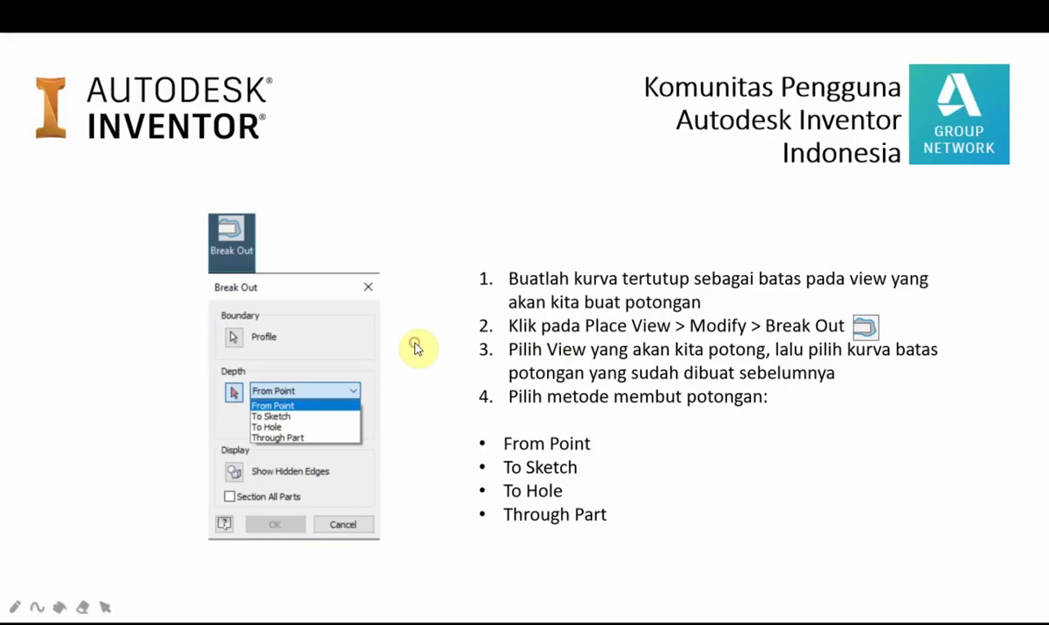
left_click(426, 353)
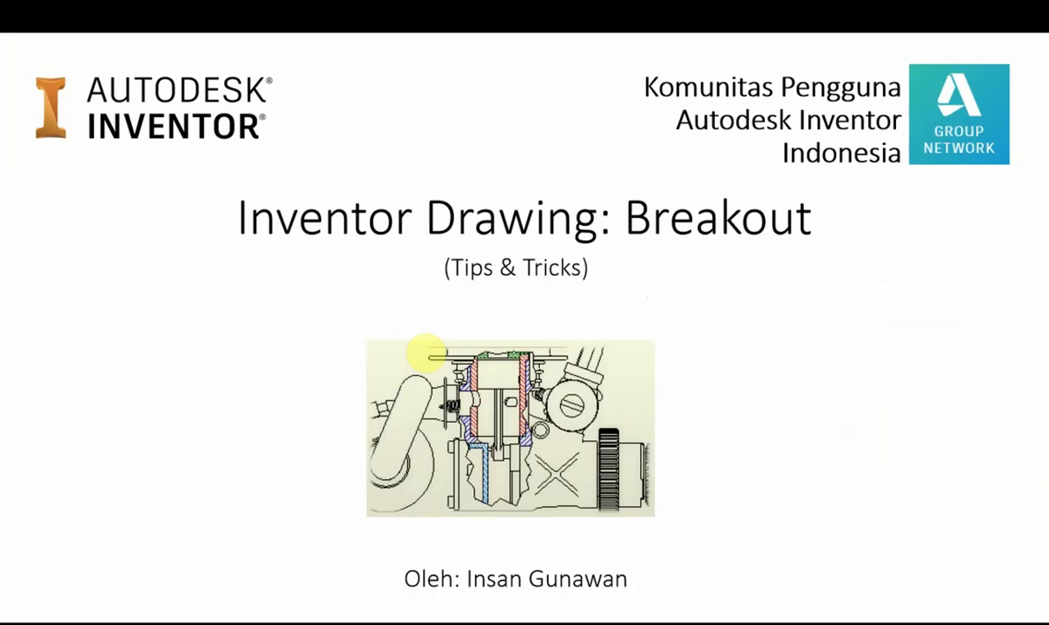